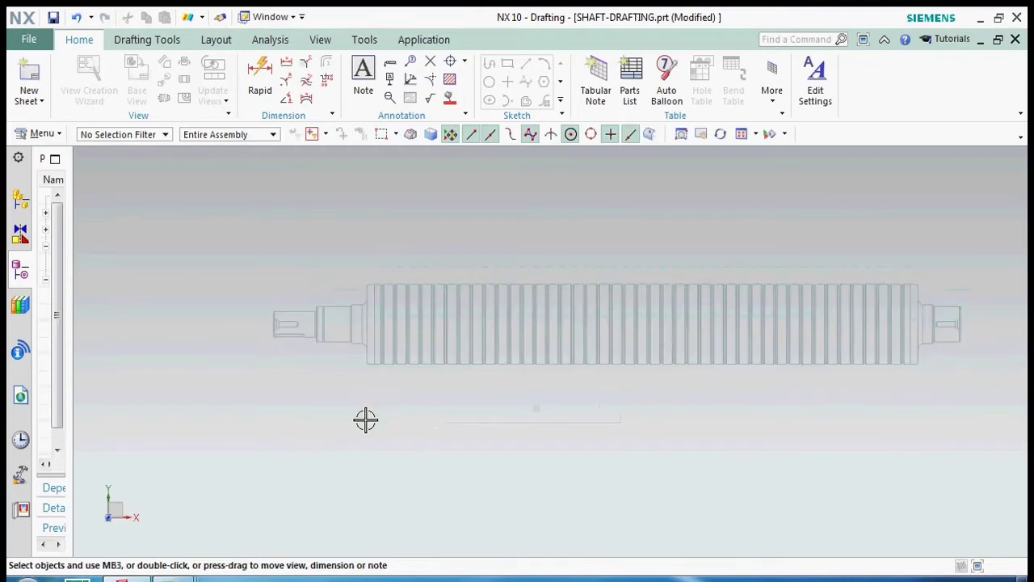
Switch the shaft part to the Modeling application and back to Drafting
mouse_move(594, 449)
middle_mouse_down()
mouse_move(609, 444)
mouse_move(606, 431)
middle_mouse_up()
right_click_drag(606, 431, 605, 407)
left_click(28, 39)
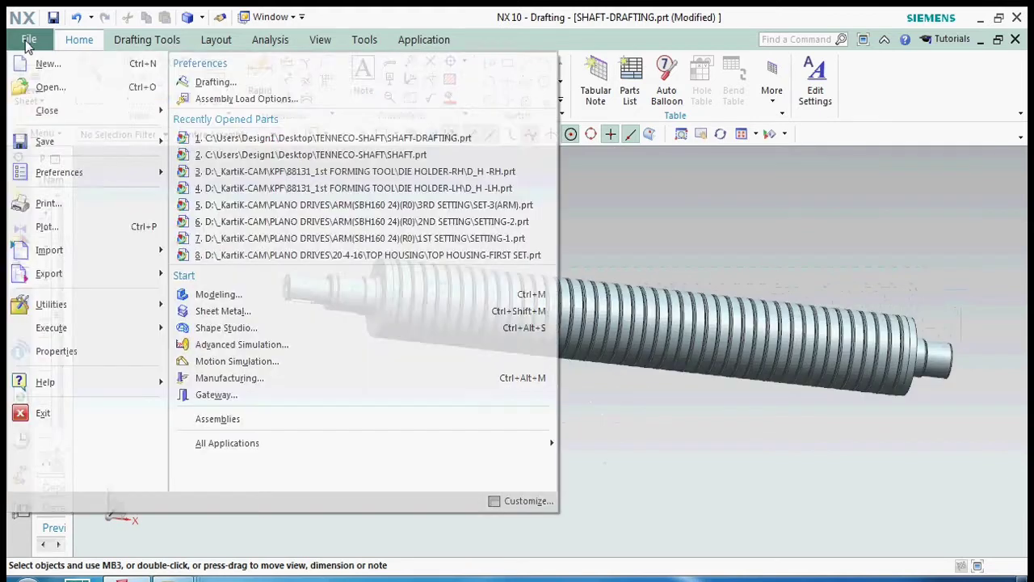
left_click(217, 294)
left_click(29, 39)
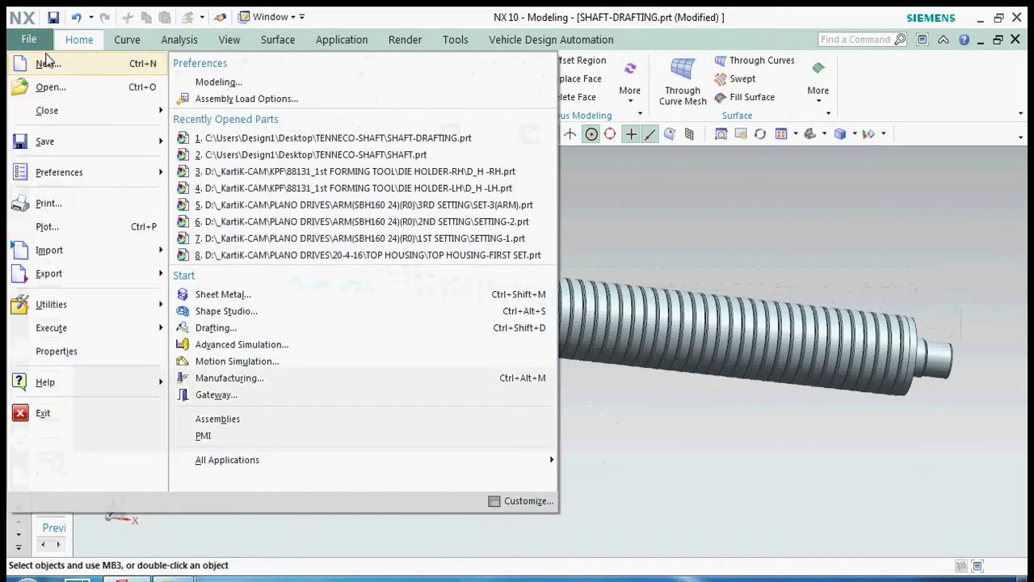
left_click(230, 328)
Choose the standard size in the sheet settings and create a new drawing sheet for the shaft
left_click_drag(676, 19, 263, 18)
left_click(279, 119)
left_click(277, 135)
left_click(271, 140)
left_click(273, 270)
left_click(273, 141)
left_click(275, 256)
left_click(248, 456)
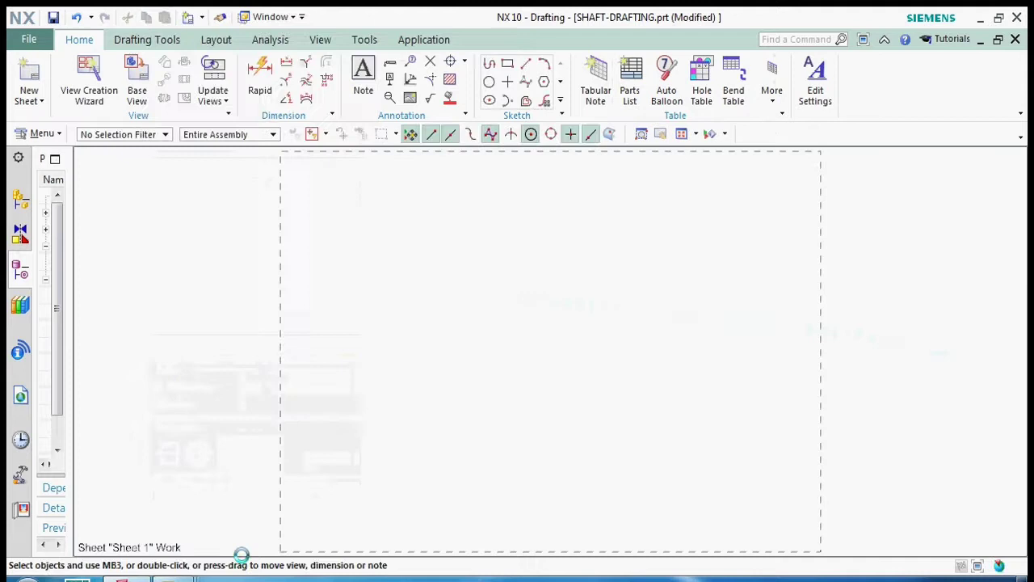
In the View Creation Wizard, use SHAFT-DRAFTING.prt as the part and show hidden lines with a dashed font
left_click(240, 555)
left_click_drag(396, 24, 265, 41)
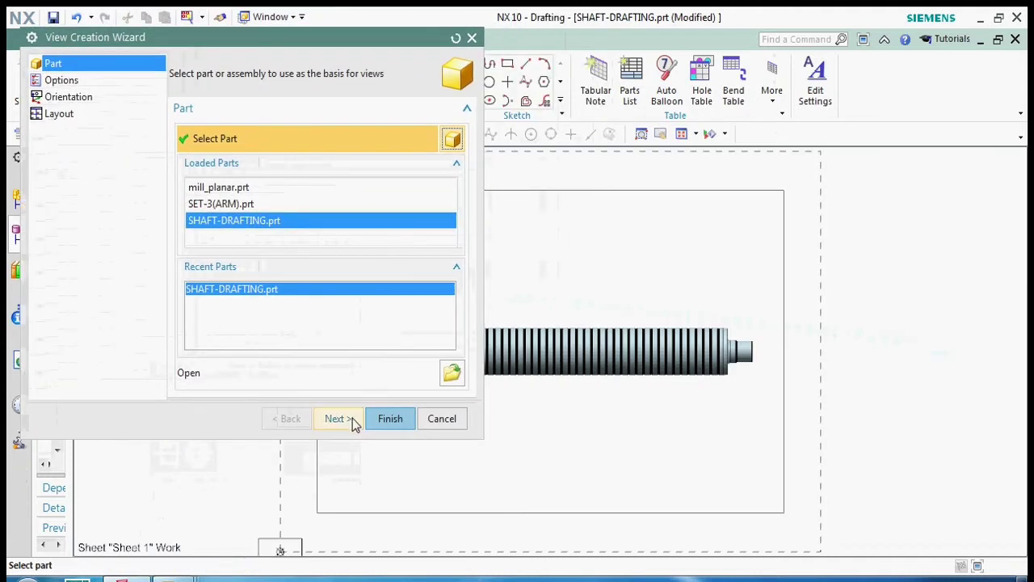
left_click(352, 418)
left_click(351, 220)
left_click(358, 250)
left_click(301, 218)
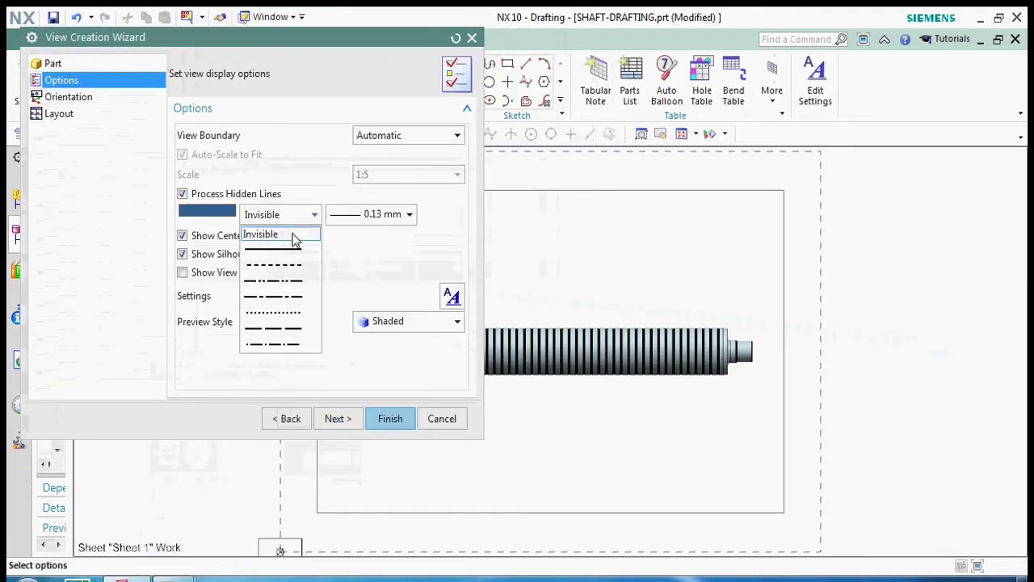
left_click(295, 274)
left_click(348, 420)
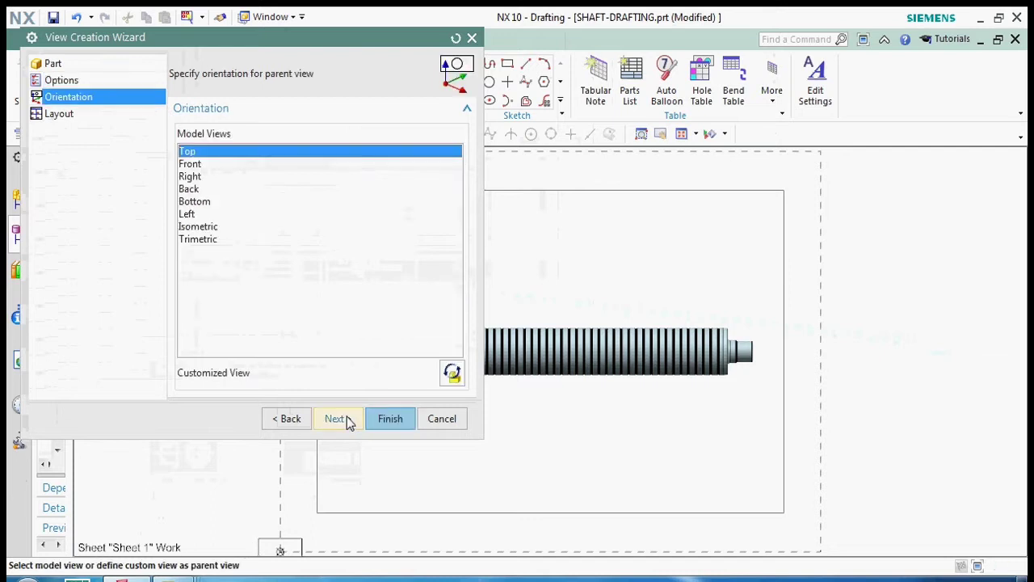
Keep the Top orientation as parent view, leave all projected views out of the layout, and create the view
left_click(346, 416)
left_click(299, 247)
left_click(306, 156)
left_click(299, 242)
left_click(302, 158)
left_click(351, 202)
left_click(350, 202)
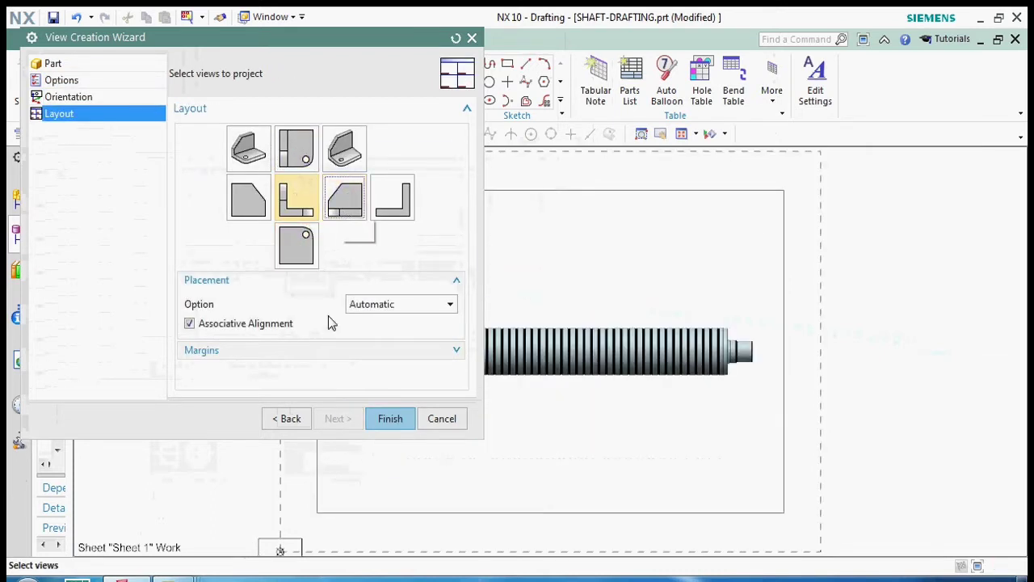
left_click(390, 420)
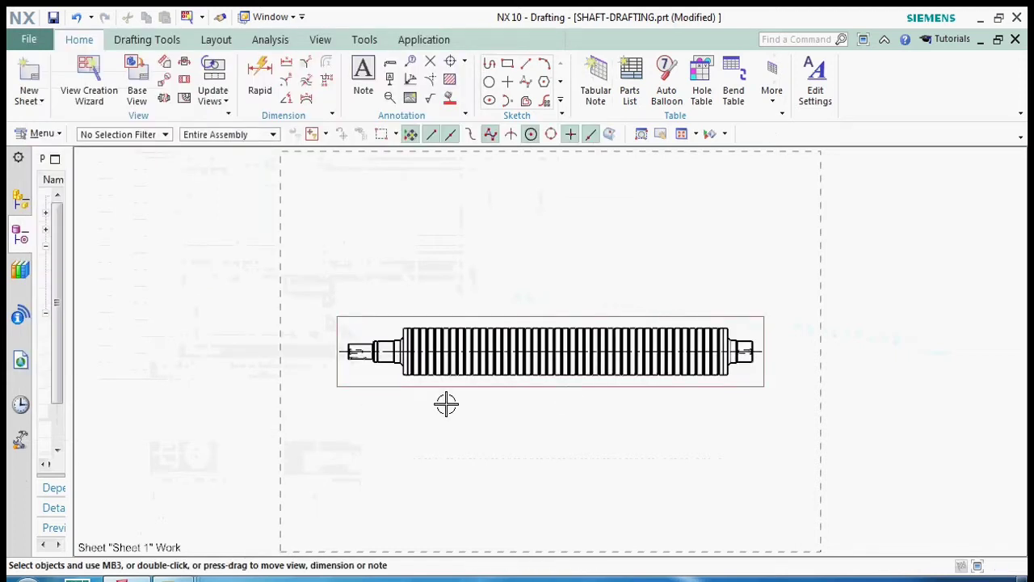
Start a regular View Break on the top view and anchor break line 1 on a groove edge near the ribbed section's left end
scroll(447, 405, "down", 1)
scroll(584, 412, "up", 1)
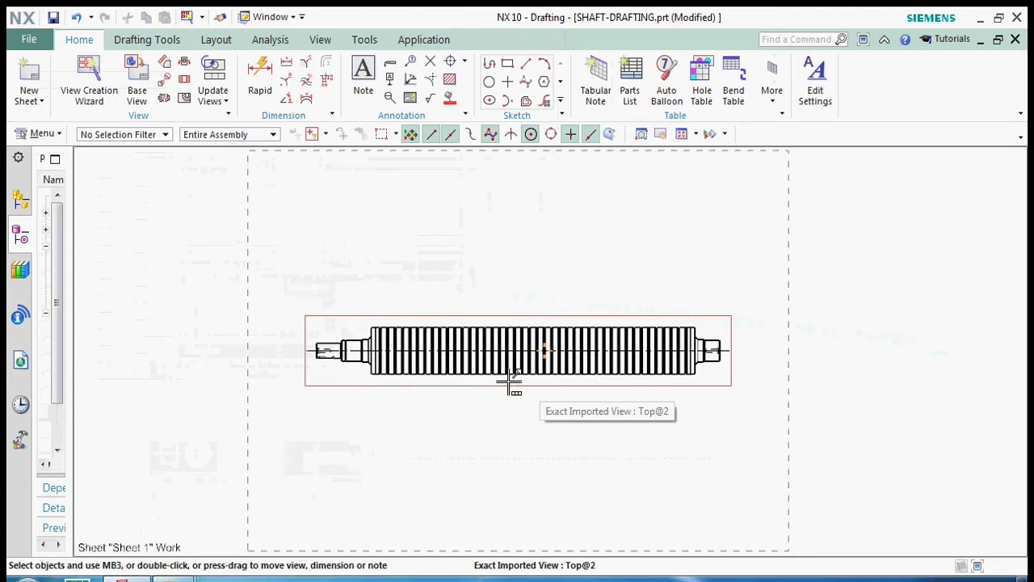
scroll(509, 366, "up", 1)
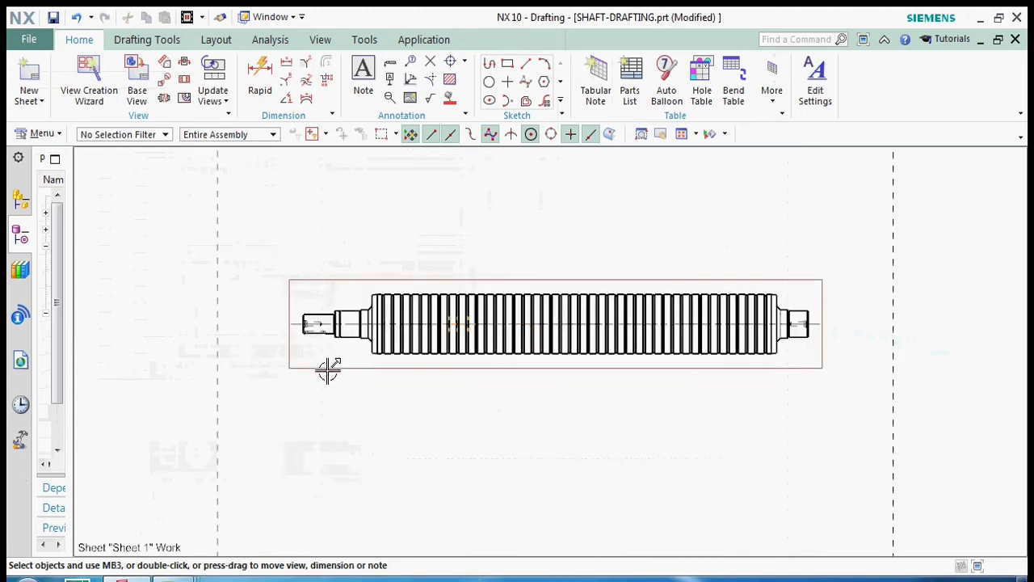
left_click(164, 98)
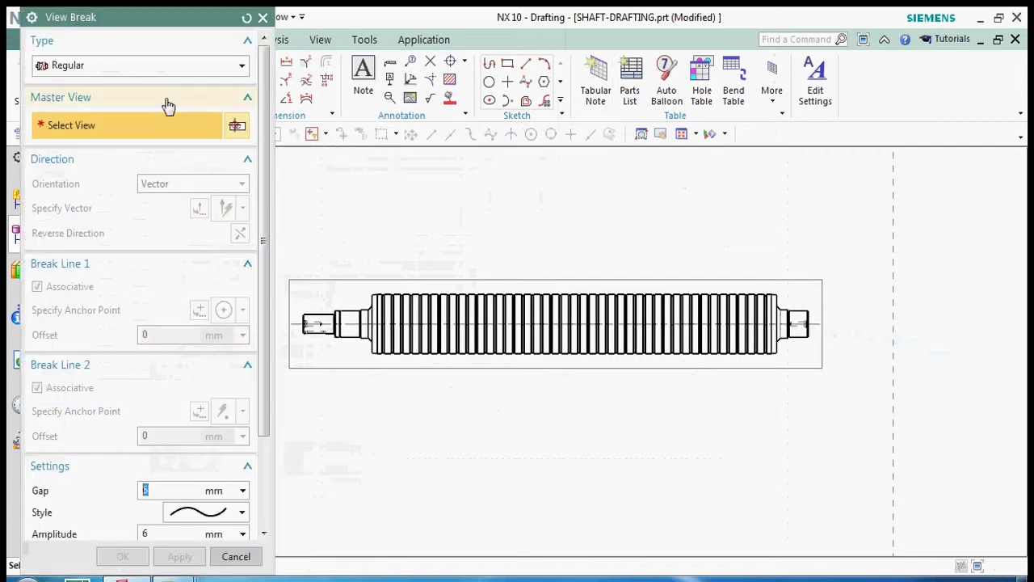
left_click(137, 65)
left_click(49, 85)
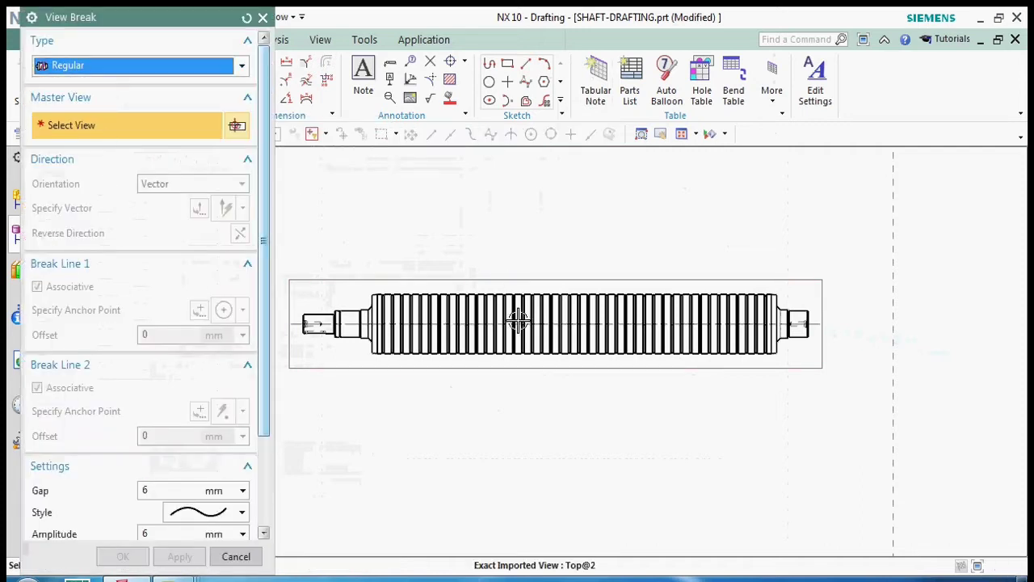
left_click(464, 280)
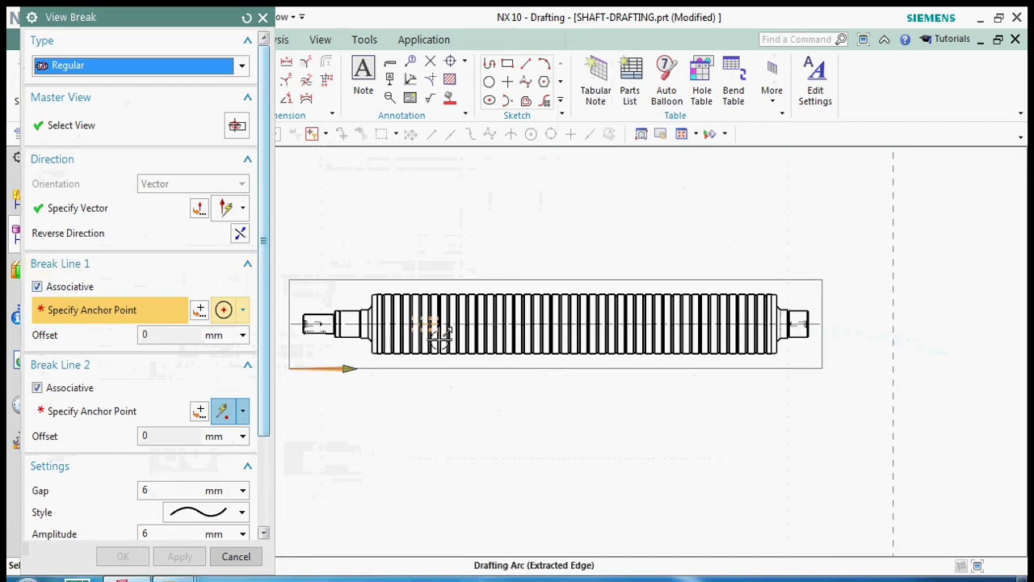
scroll(421, 327, "up", 5)
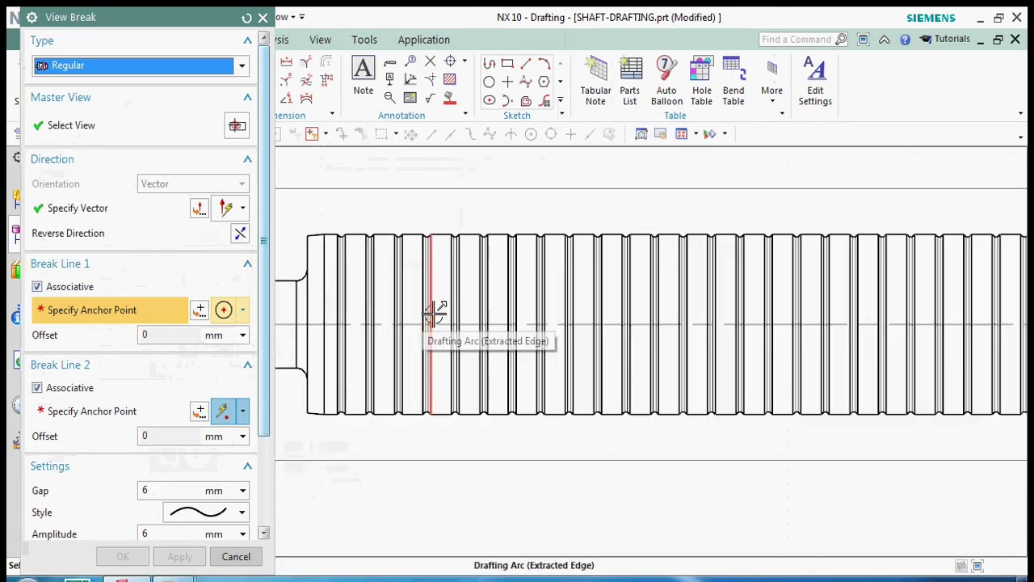
left_click(439, 312)
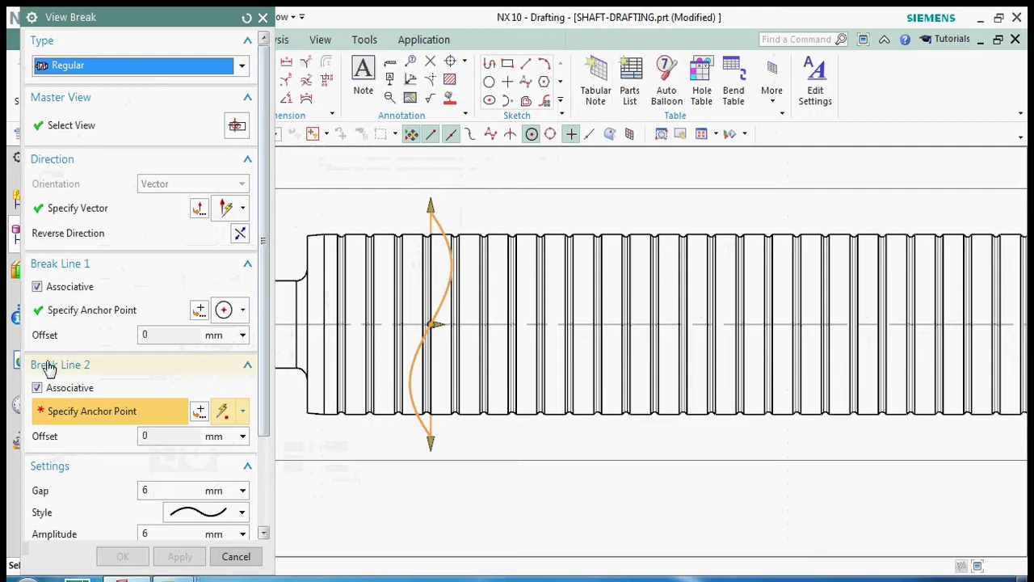
Anchor break line 2 on a groove edge near the ribbed section's right end and create the view break
scroll(781, 365, "down", 3)
scroll(878, 342, "up", 5)
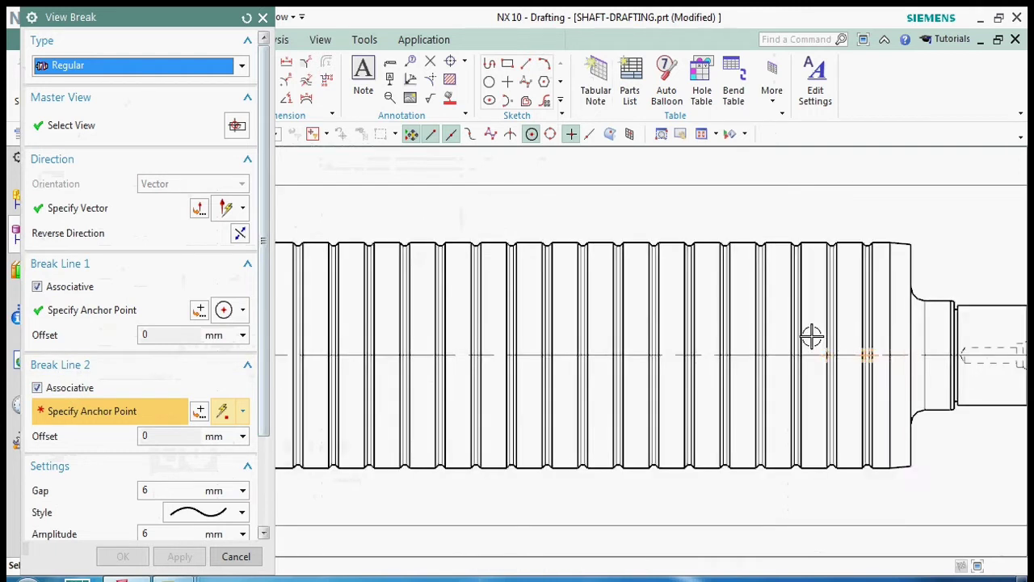
left_click(808, 338)
scroll(655, 363, "down", 3)
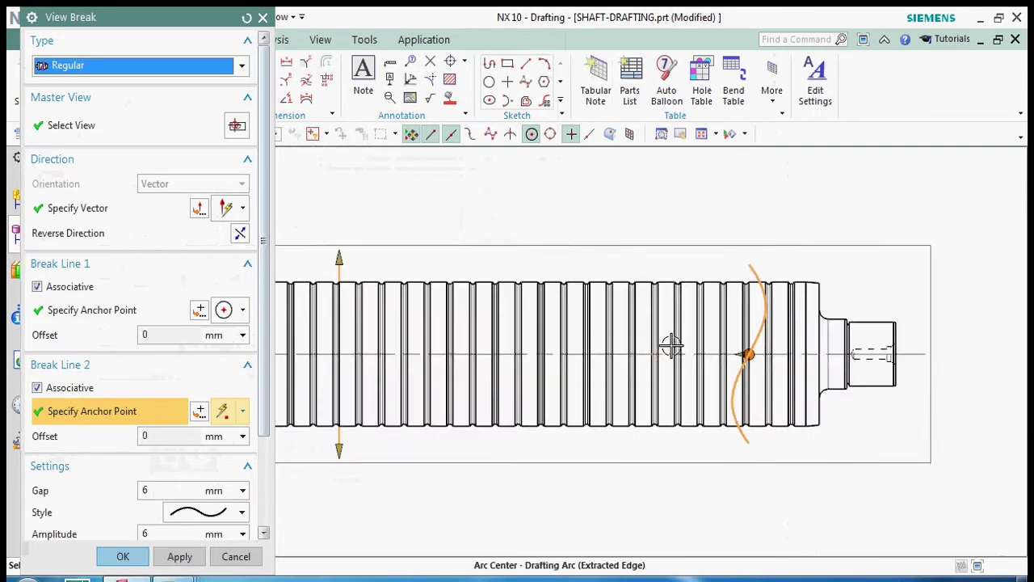
scroll(175, 485, "down", 3)
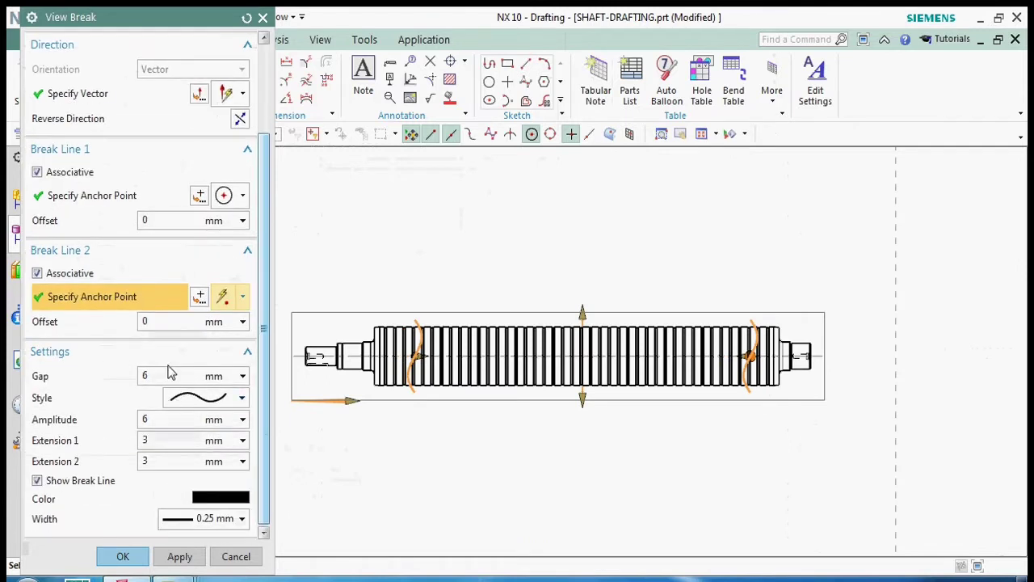
left_click(161, 459)
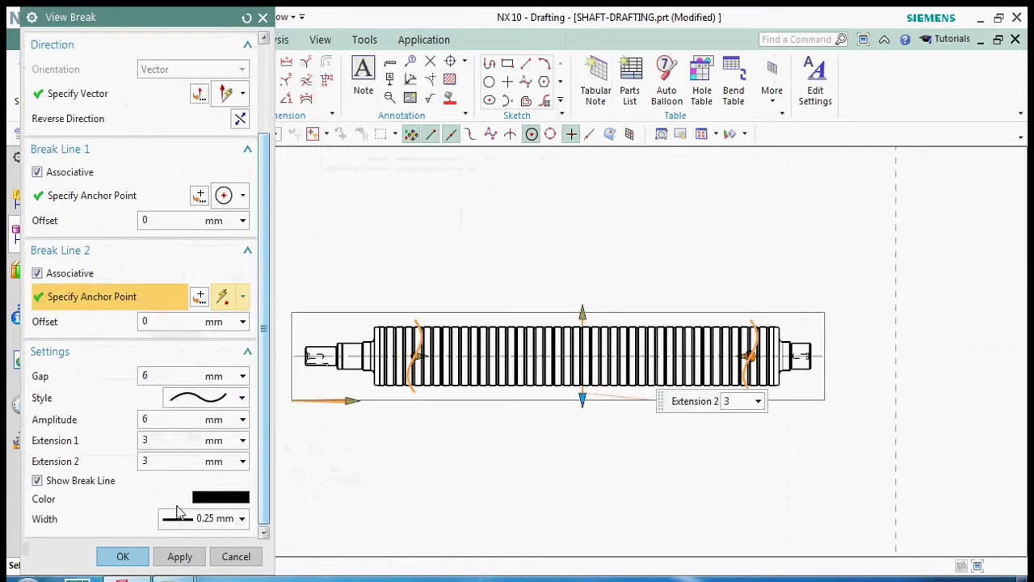
left_click(123, 556)
Set the broken shaft view's scale to 1:2 and refresh the display
left_click(503, 330)
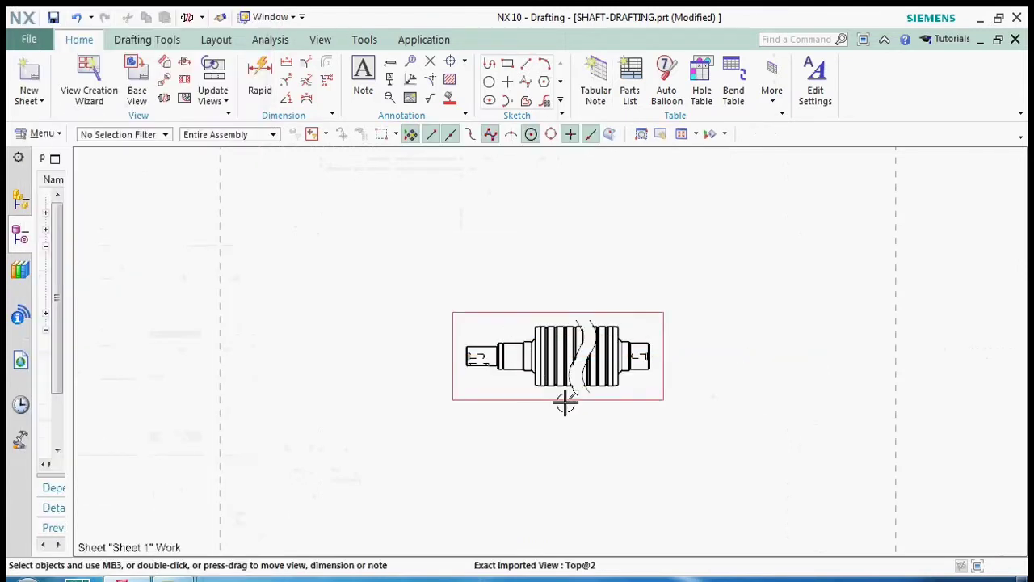
right_click(507, 275)
left_click(587, 308)
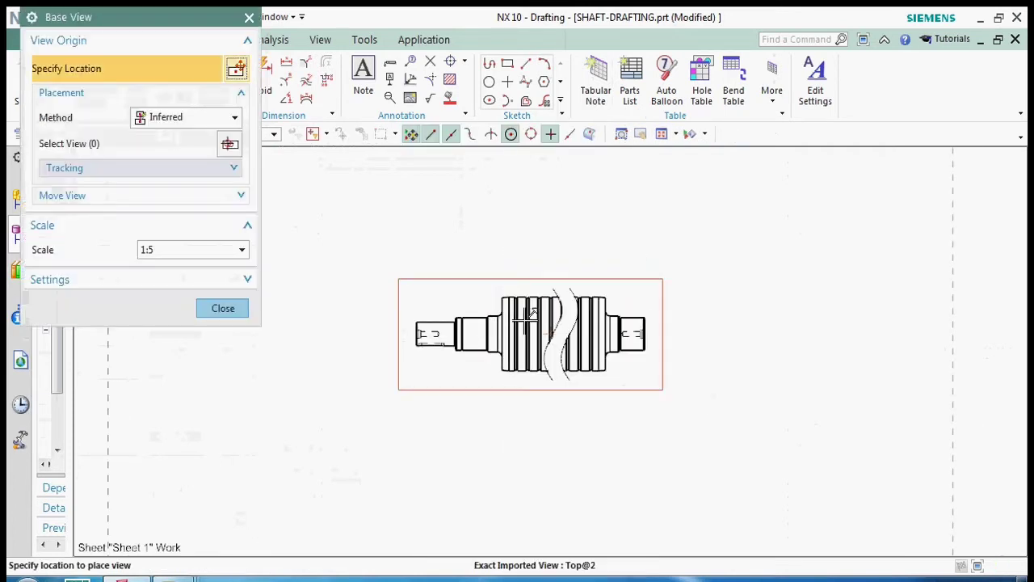
left_click(184, 250)
left_click(169, 324)
key("Return")
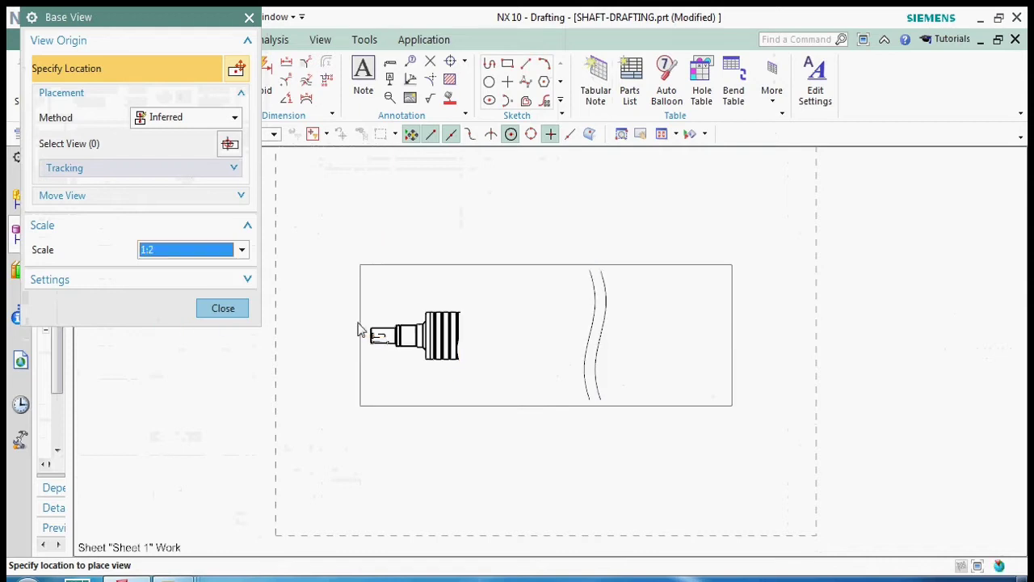
left_click(241, 313)
right_click(381, 205)
left_click(408, 212)
Move the broken shaft view to the upper part of the sheet
scroll(417, 363, "down", 2)
scroll(501, 380, "up", 3)
scroll(453, 388, "down", 2)
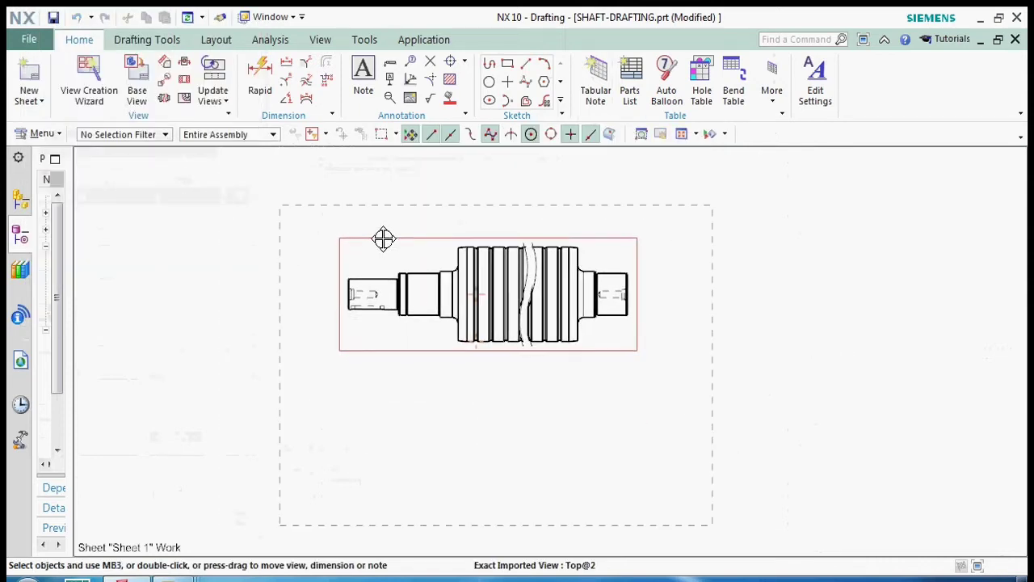
scroll(358, 282, "up", 5)
scroll(485, 331, "down", 4)
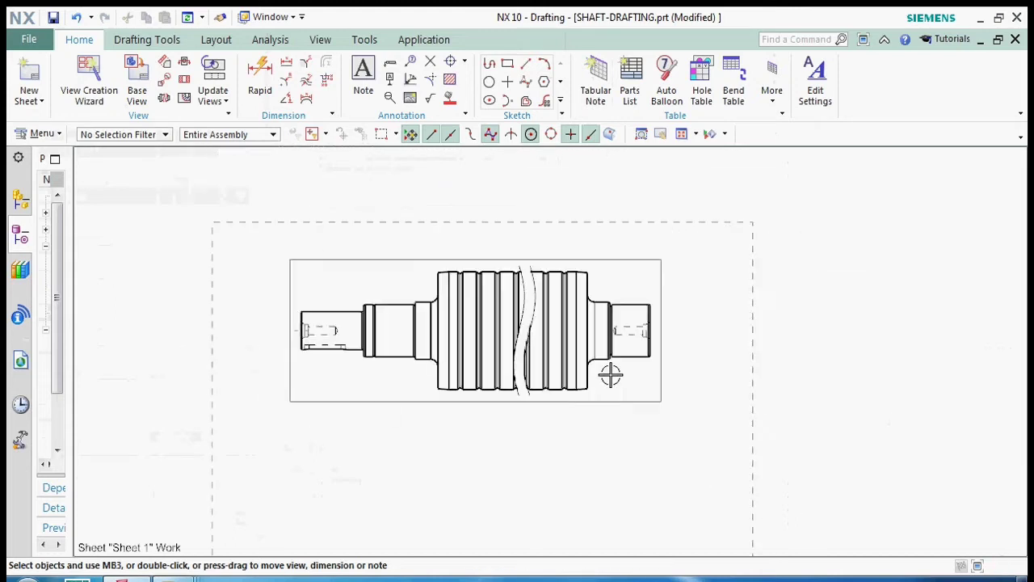
Add a rapid dimension for the shaft's overall length between its two end faces, placed below the view
scroll(611, 374, "up", 1)
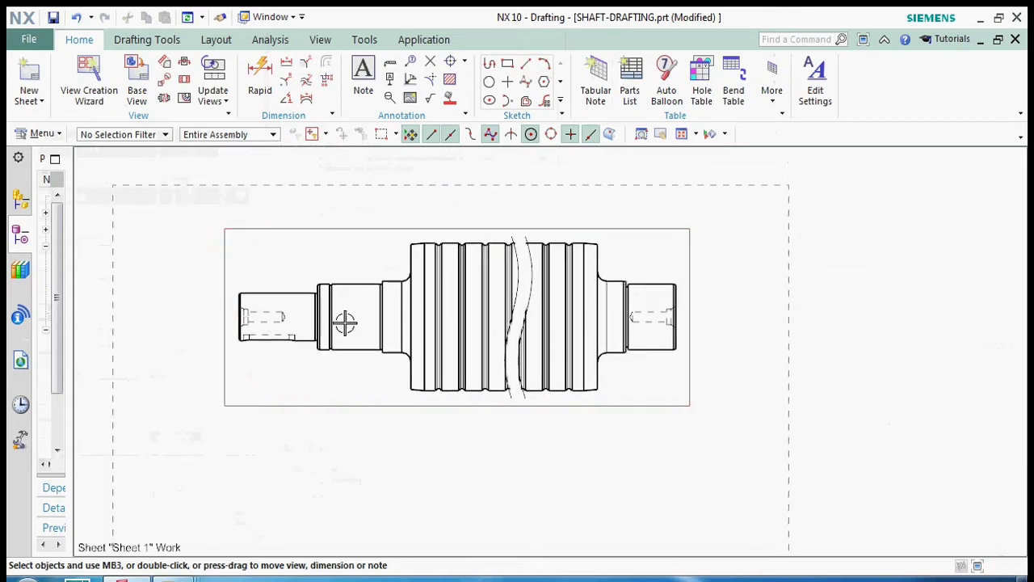
scroll(347, 323, "up", 1)
left_click(259, 76)
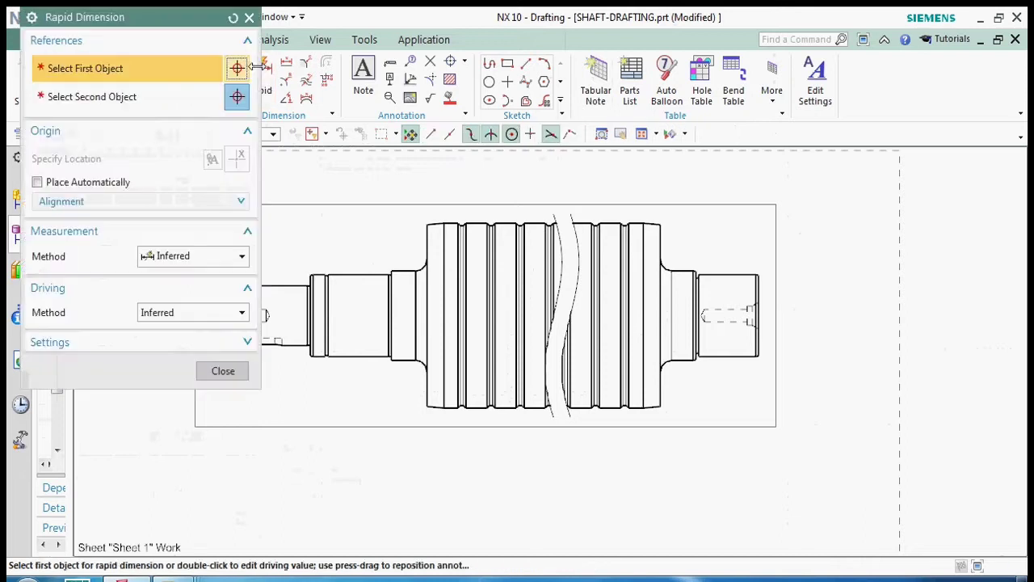
scroll(363, 302, "up", 5)
scroll(432, 339, "up", 3)
left_click(431, 339)
scroll(307, 321, "down", 5)
middle_click_drag(307, 321, 673, 333, "shift")
scroll(674, 334, "up", 3)
left_click(635, 296)
scroll(665, 337, "down", 8)
scroll(561, 353, "up", 6)
middle_click_drag(561, 353, 561, 471, "shift")
left_click(570, 335)
scroll(510, 380, "down", 2)
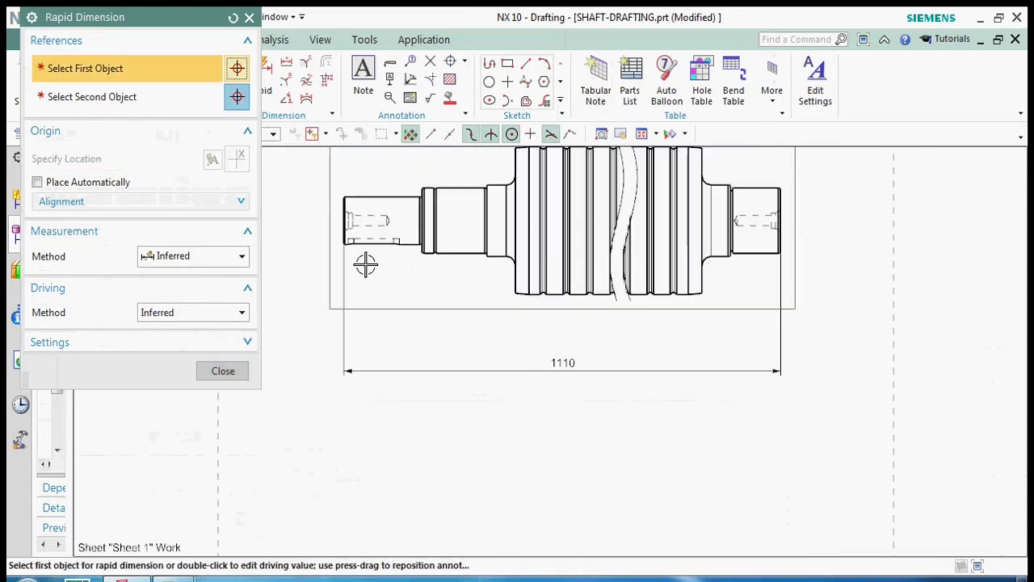
scroll(343, 241, "up", 3)
scroll(330, 240, "up", 3)
left_click(330, 240)
scroll(674, 323, "down", 3)
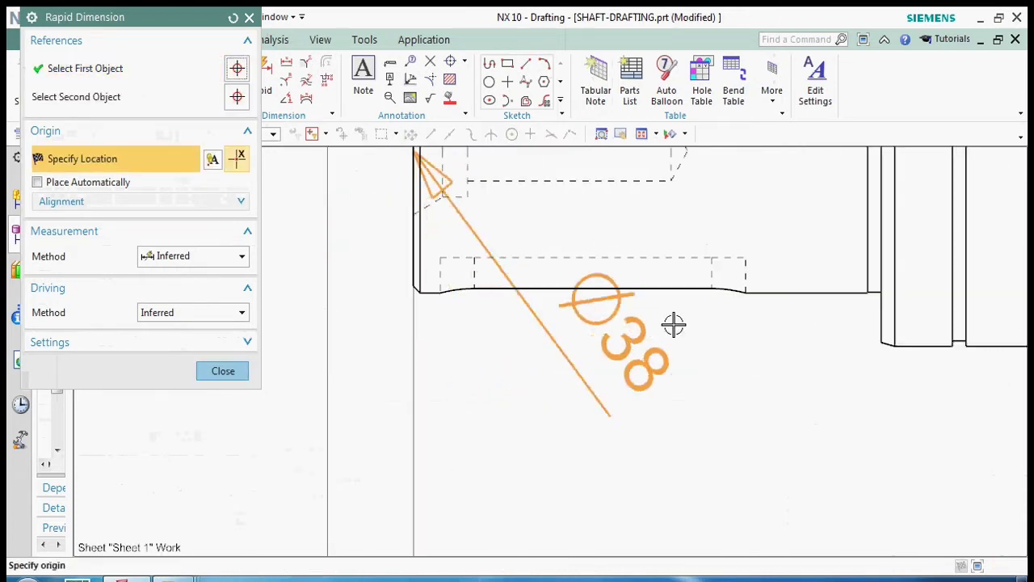
scroll(721, 291, "up", 2)
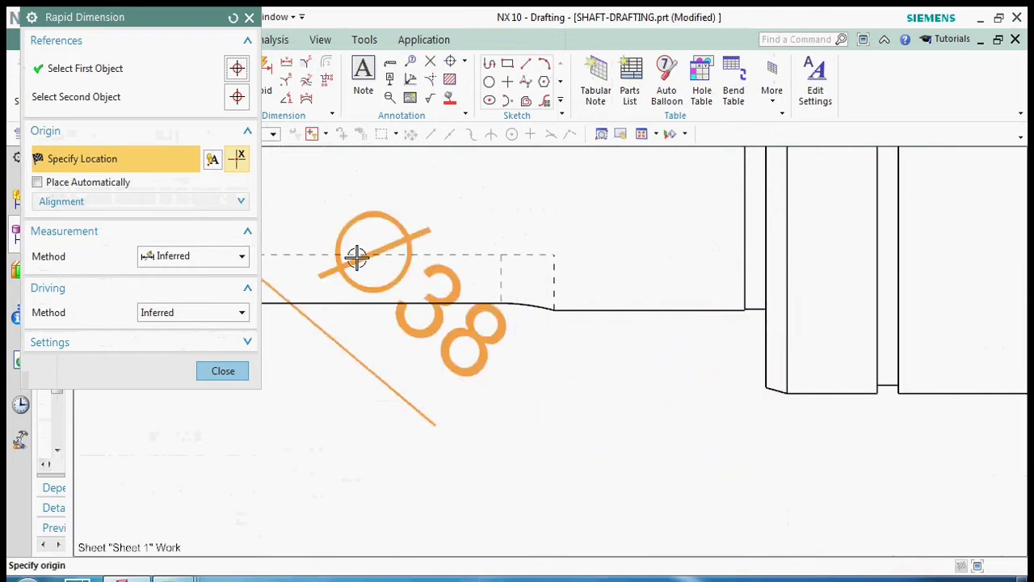
left_click(250, 18)
scroll(364, 242, "down", 3)
Dimension the left end journal's length from the end face to the first shoulder, placed above the overall length dimension
left_click(261, 77)
scroll(316, 202, "up", 3)
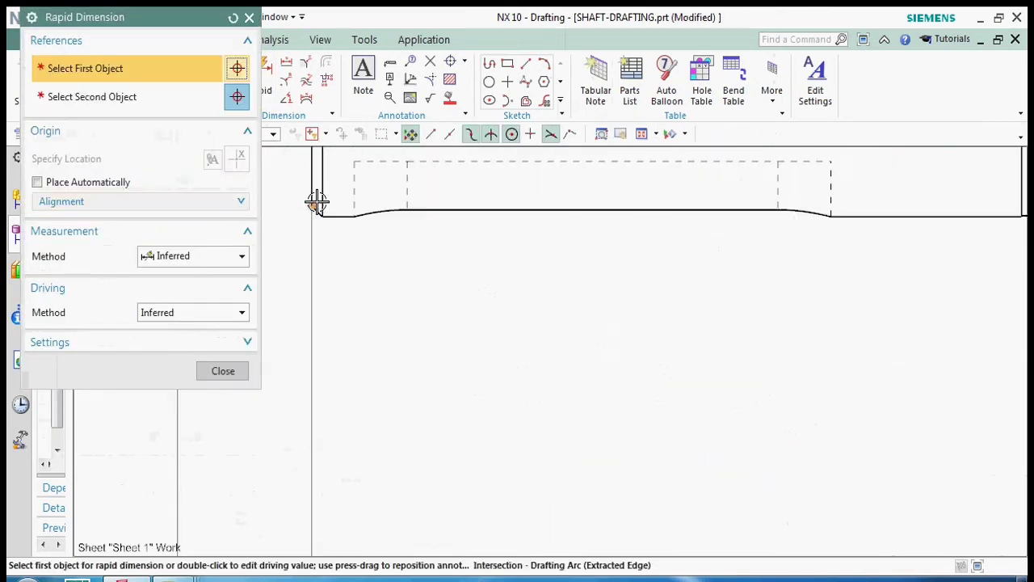
left_click(311, 206)
scroll(323, 307, "down", 2)
scroll(554, 285, "up", 3)
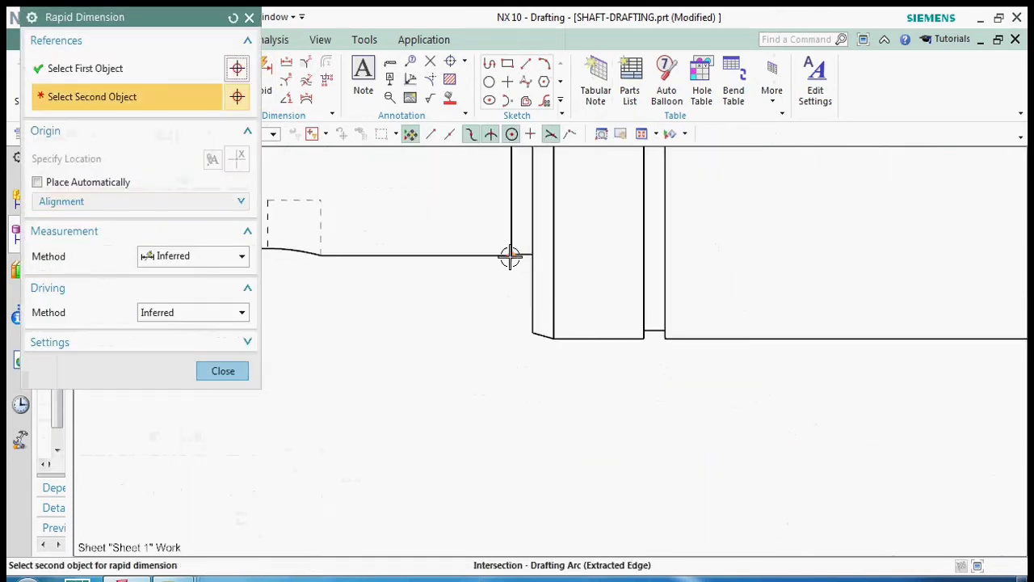
left_click(528, 329)
scroll(492, 284, "down", 5)
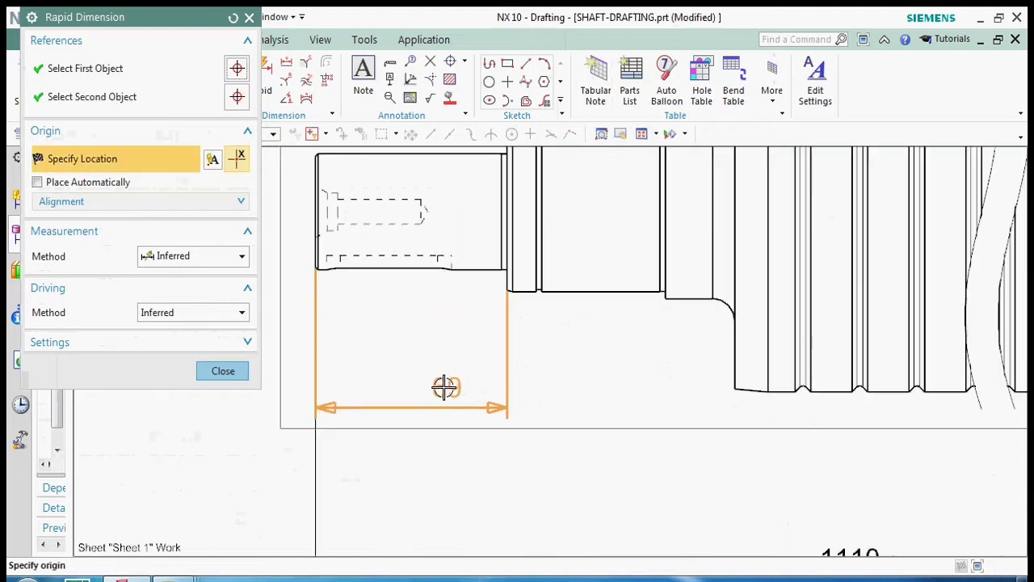
scroll(420, 447, "up", 1)
left_click(413, 402)
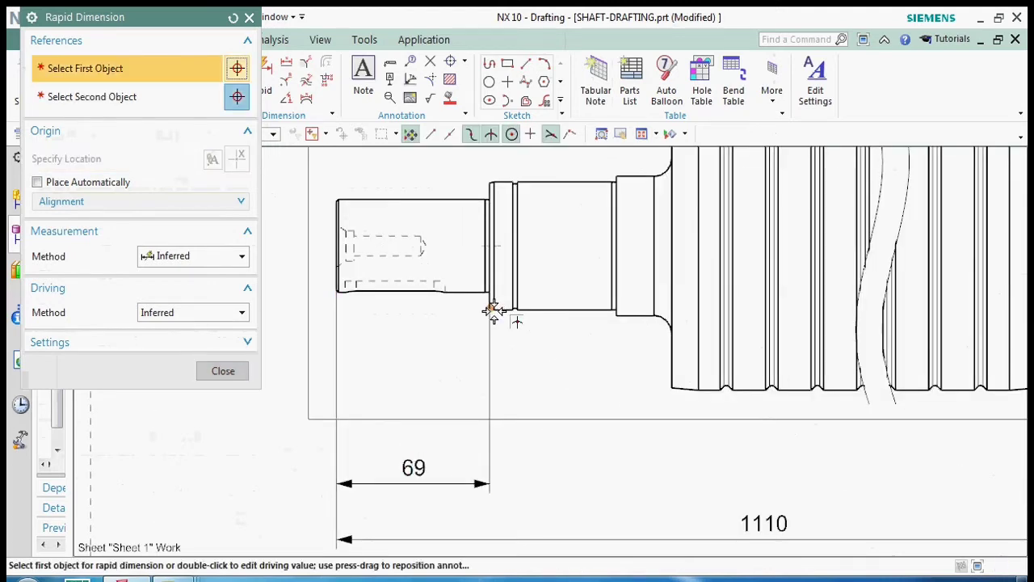
Dimension the width of the relief groove at the left end journal's shoulder, placing it below the shaft with the text left of the arrows
scroll(475, 308, "up", 3)
left_click(461, 239)
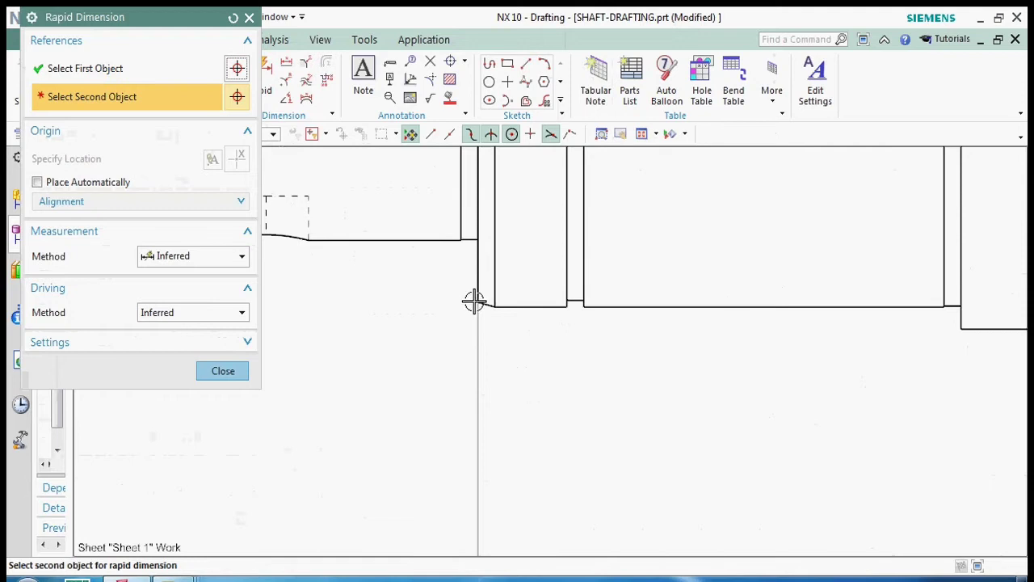
left_click(474, 302)
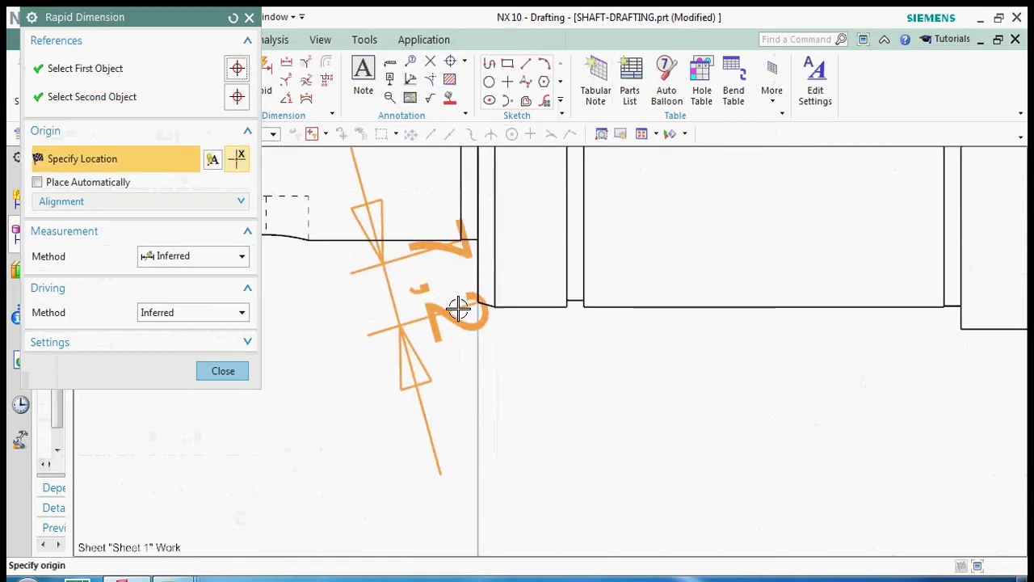
left_click(469, 230)
left_click(224, 370)
left_click_drag(471, 232, 318, 439)
Dimension the length of the second shaft section between its two shoulders, placed in line with the left journal's length dimension
left_click(259, 77)
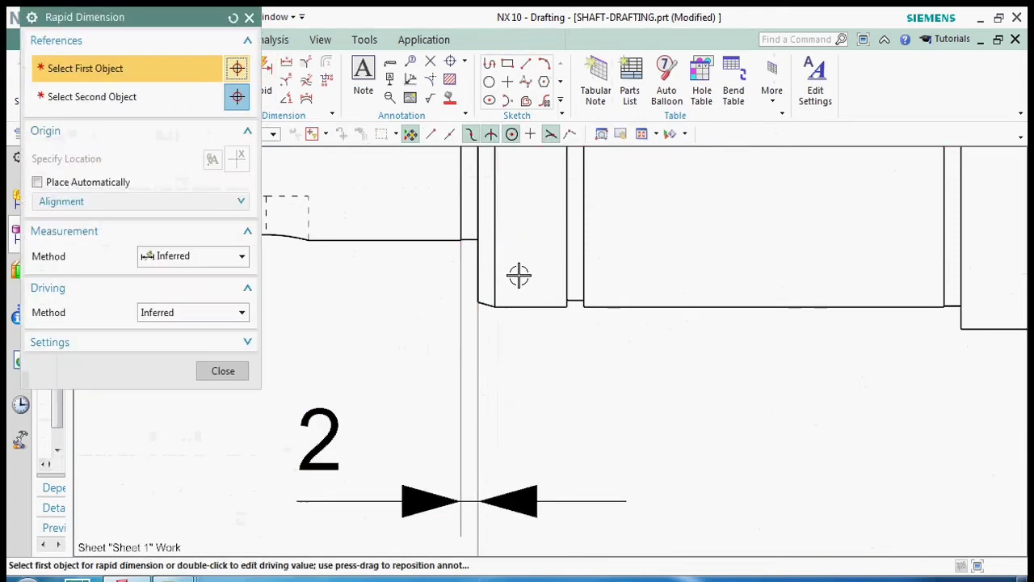
left_click(477, 301)
scroll(463, 308, "down", 3)
scroll(716, 300, "up", 3)
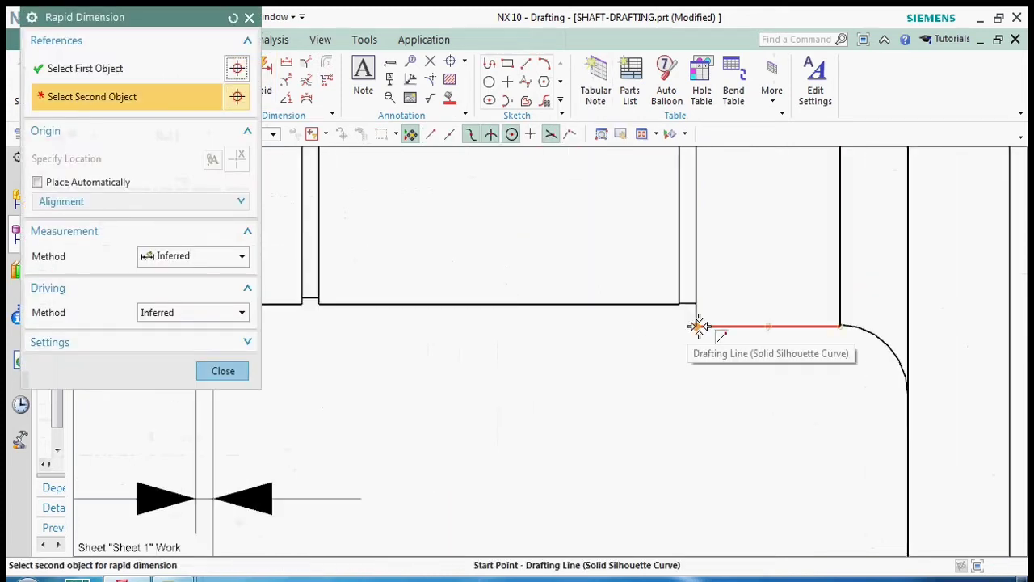
left_click(696, 333)
scroll(696, 333, "down", 4)
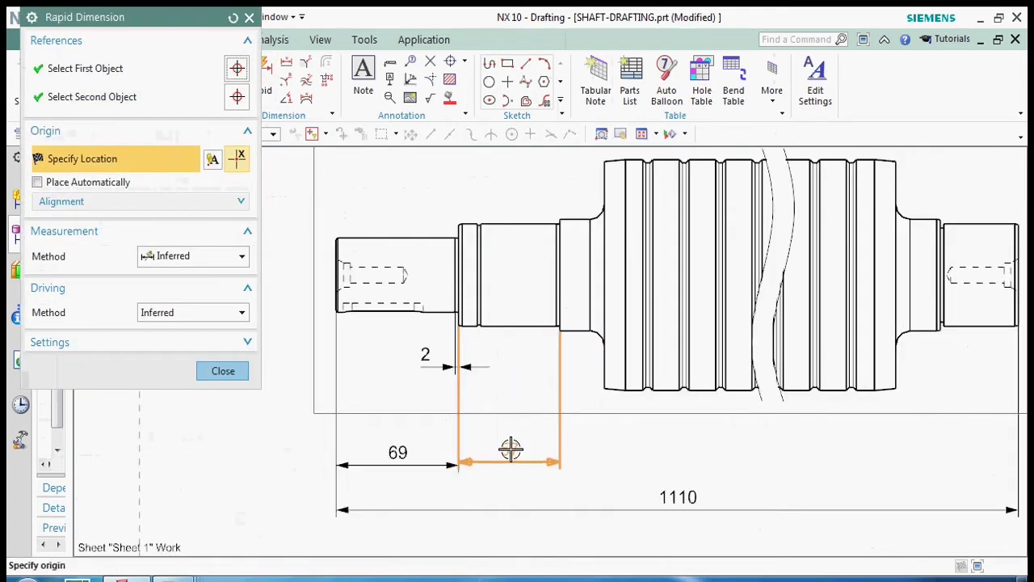
left_click(495, 408)
Dimension the width of the narrow groove in the second shaft section, placed below the shaft with the text right of the arrows
scroll(450, 300, "up", 4)
left_click(503, 326)
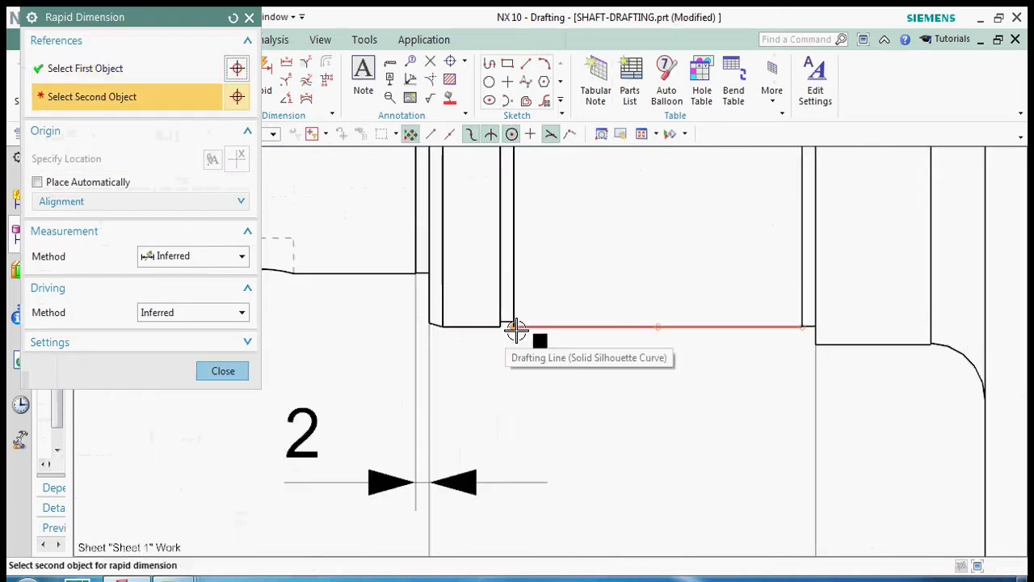
left_click(518, 330)
left_click(503, 429)
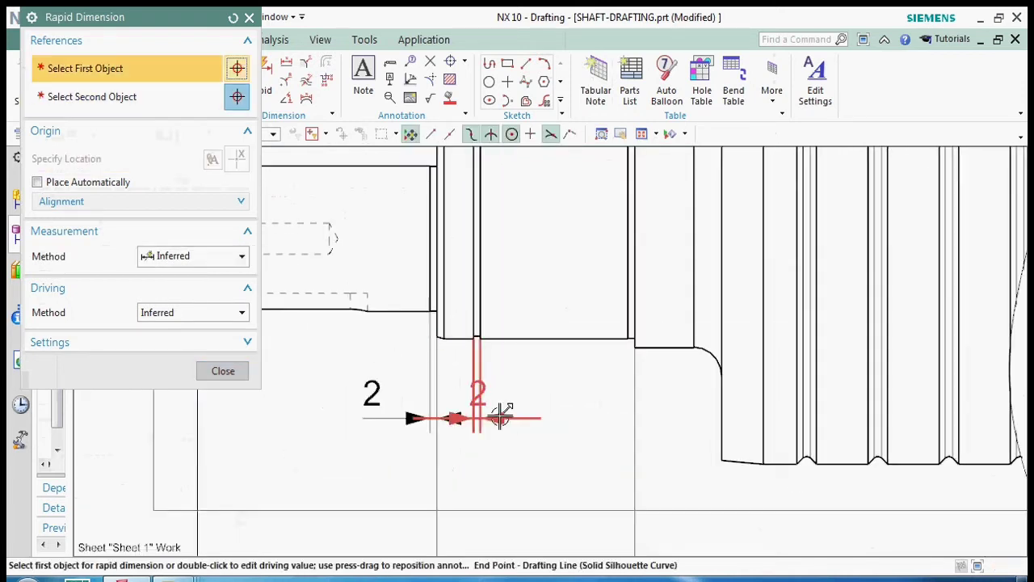
left_click(231, 371)
scroll(393, 374, "down", 2)
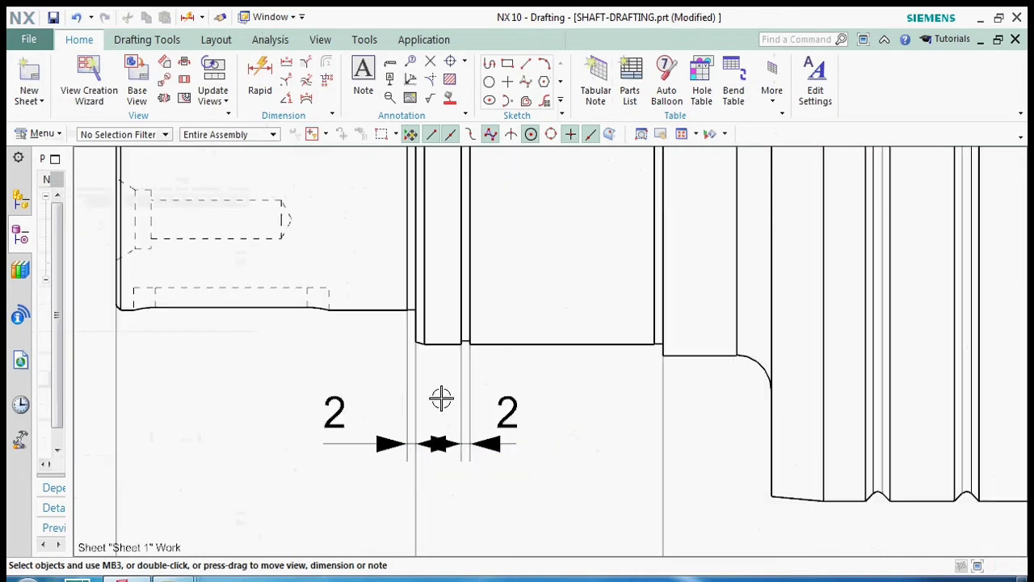
scroll(342, 156, "up", 1)
Try to dimension the relief groove at the end of the second shaft section
left_click(259, 81)
scroll(680, 355, "up", 4)
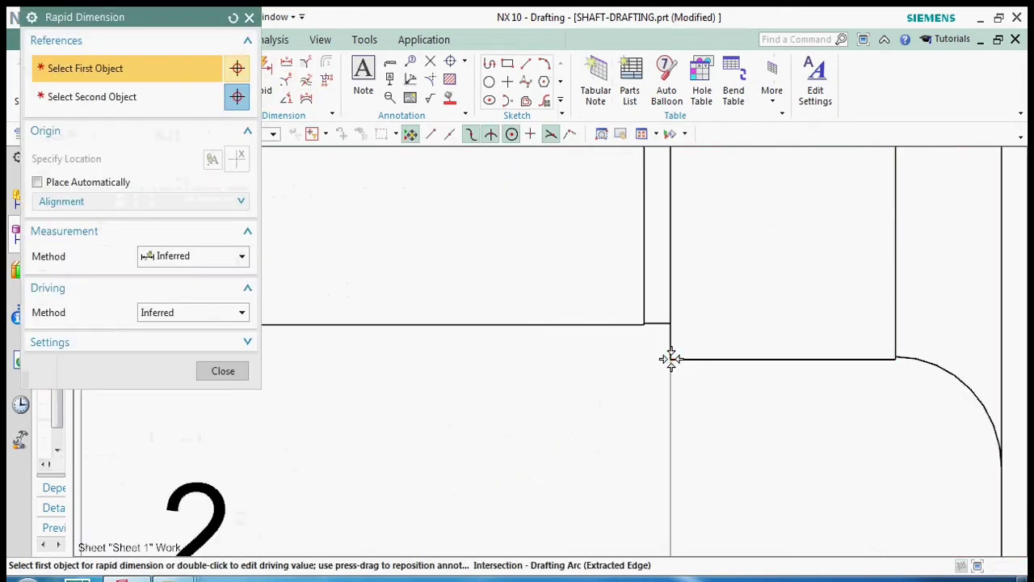
left_click(670, 356)
left_click(644, 324)
scroll(614, 347, "down", 4)
left_click(614, 368)
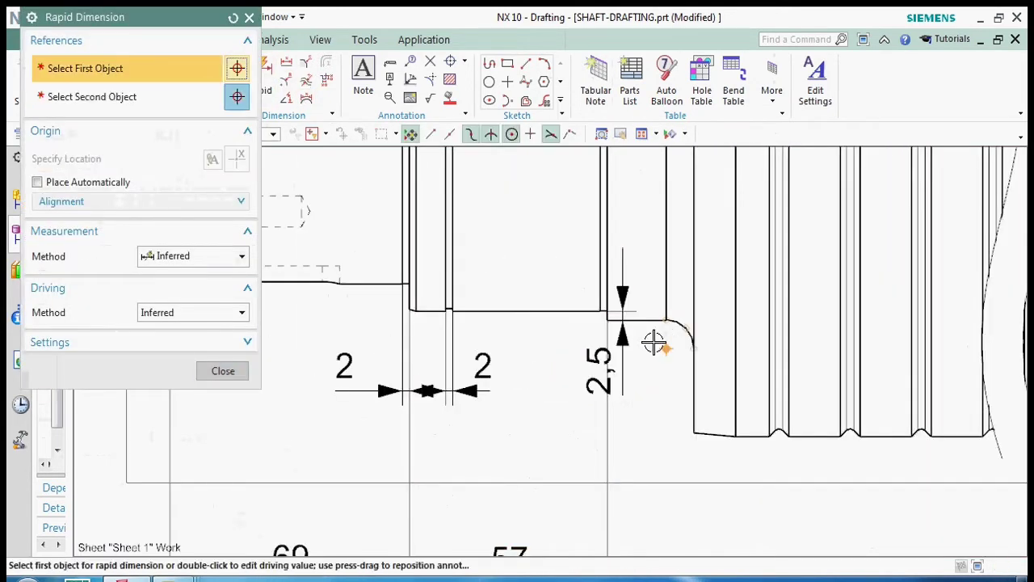
scroll(615, 353, "up", 2)
Dimension the width of the relief groove at the end of the second shaft section, with the text left of the arrows
scroll(661, 357, "up", 4)
left_click(661, 357)
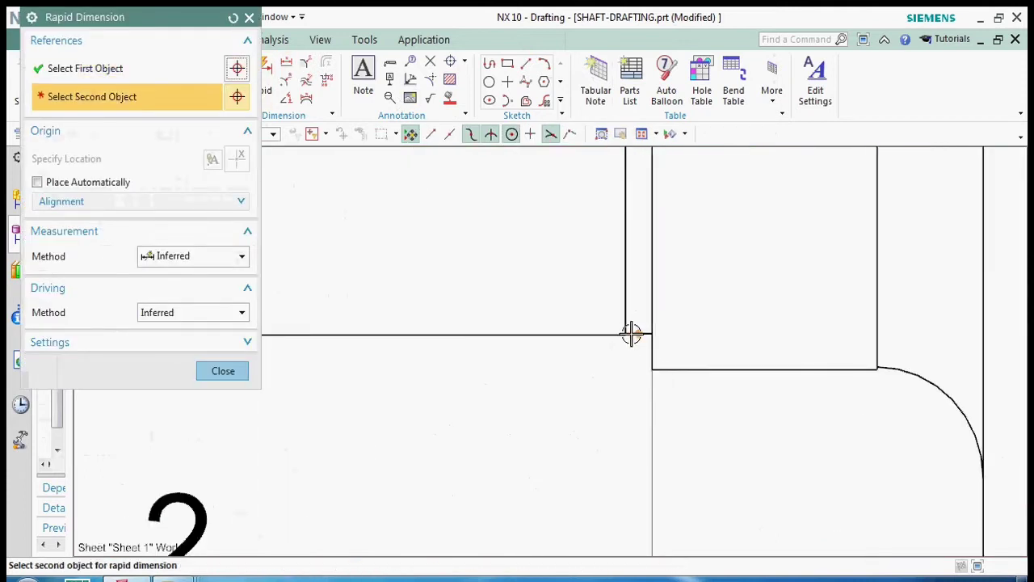
left_click(639, 335)
scroll(592, 380, "down", 3)
left_click(601, 481)
key("Escape")
left_click_drag(586, 487, 527, 472)
scroll(460, 395, "down", 1)
scroll(462, 390, "down", 3)
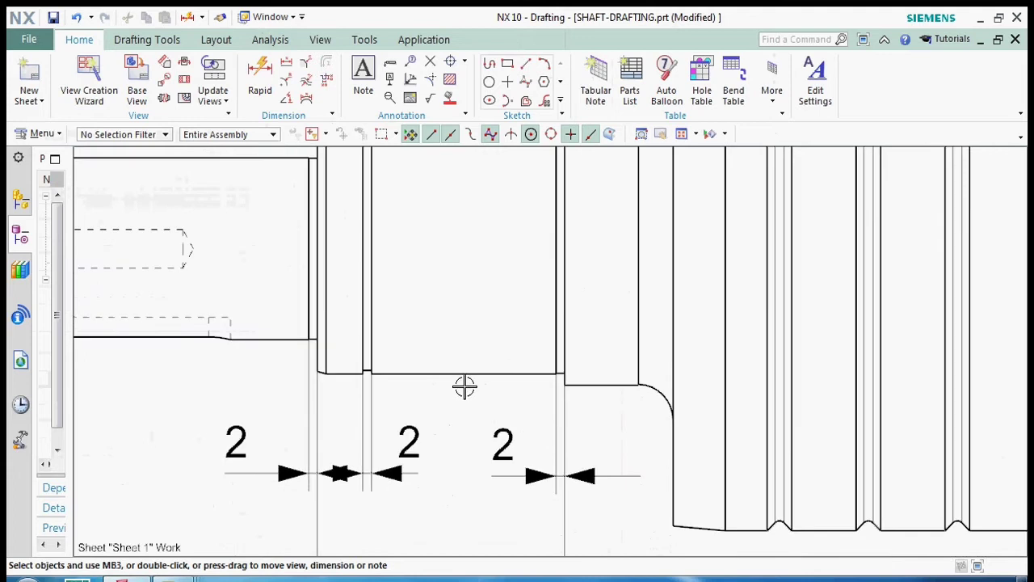
Dimension the length of the left collar from its shoulder to the grooved body's end face, placed in line with the section lengths
scroll(558, 450, "up", 1)
left_click(268, 86)
scroll(499, 354, "up", 4)
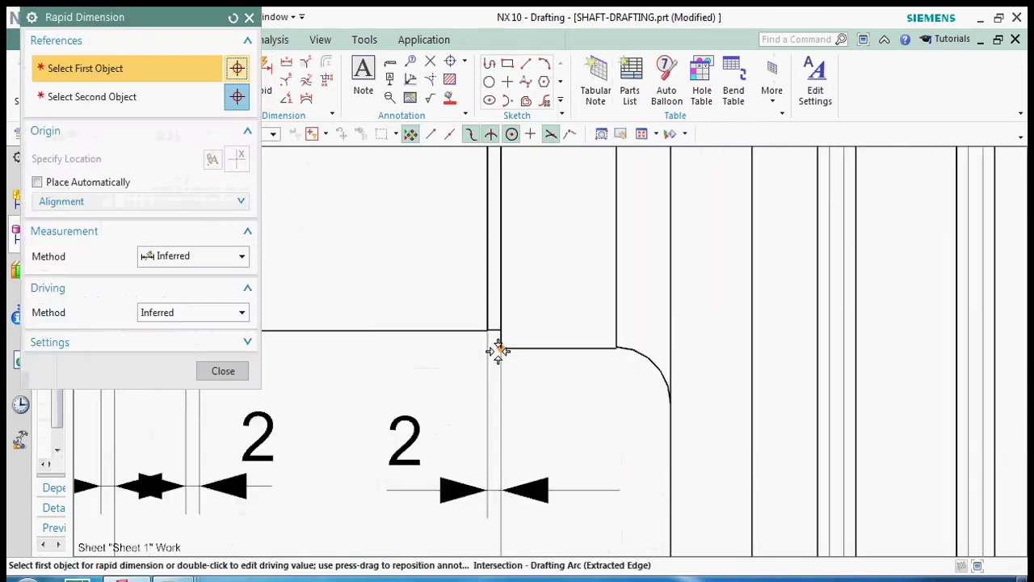
left_click(500, 352)
scroll(471, 224, "down", 5)
scroll(541, 345, "up", 4)
left_click(540, 345)
scroll(497, 353, "down", 3)
left_click(487, 447)
Dimension the grooved body's length between its two end faces, placed in the same row as the section lengths
left_click(517, 349)
scroll(533, 380, "down", 5)
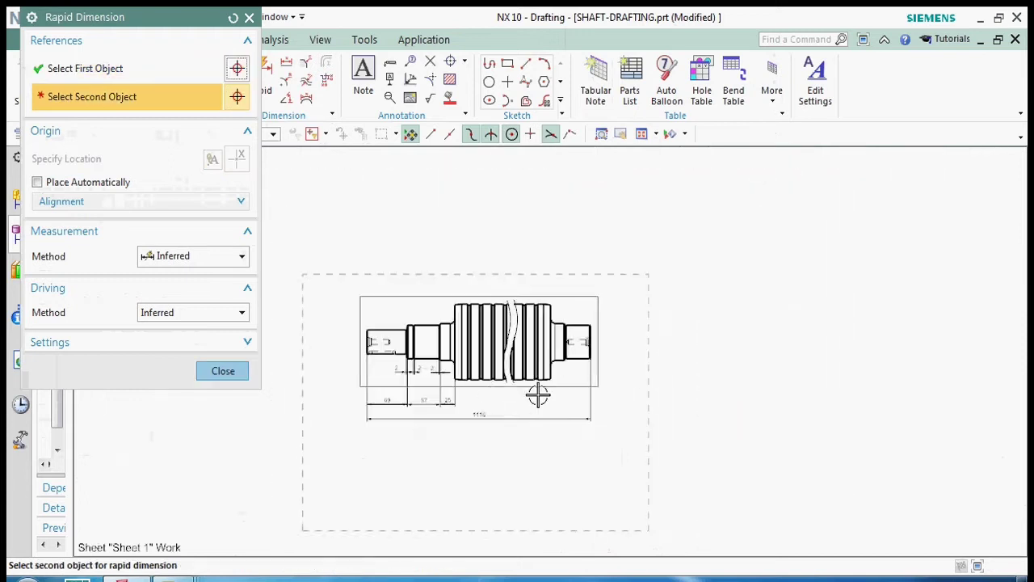
scroll(531, 351, "up", 4)
left_click(552, 349)
scroll(485, 372, "down", 2)
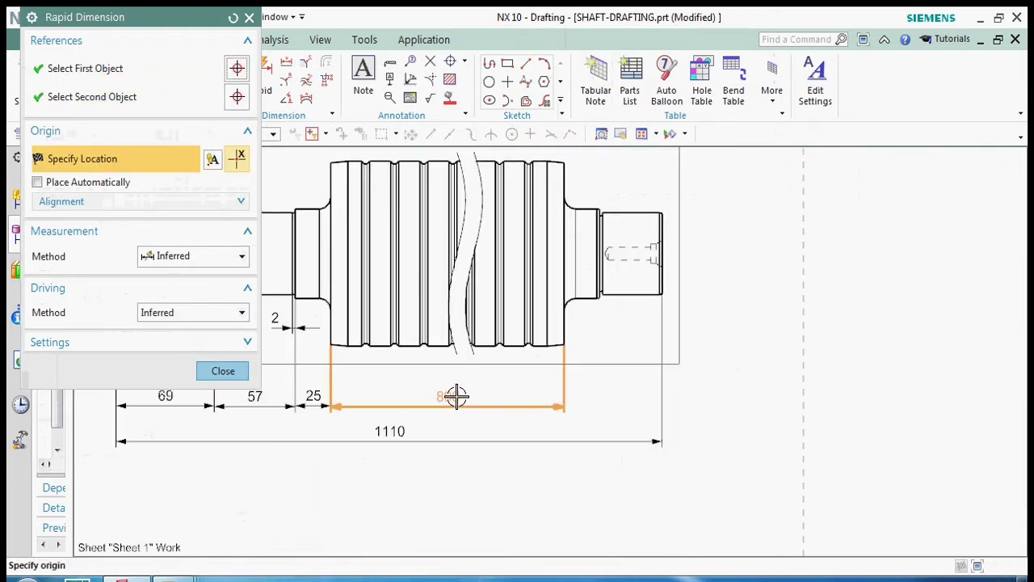
left_click(457, 396)
Dimension the right collar's length from the grooved body's end face to the collar's shoulder, in line with the other section lengths
scroll(577, 333, "up", 4)
left_click(548, 359)
scroll(549, 356, "up", 4)
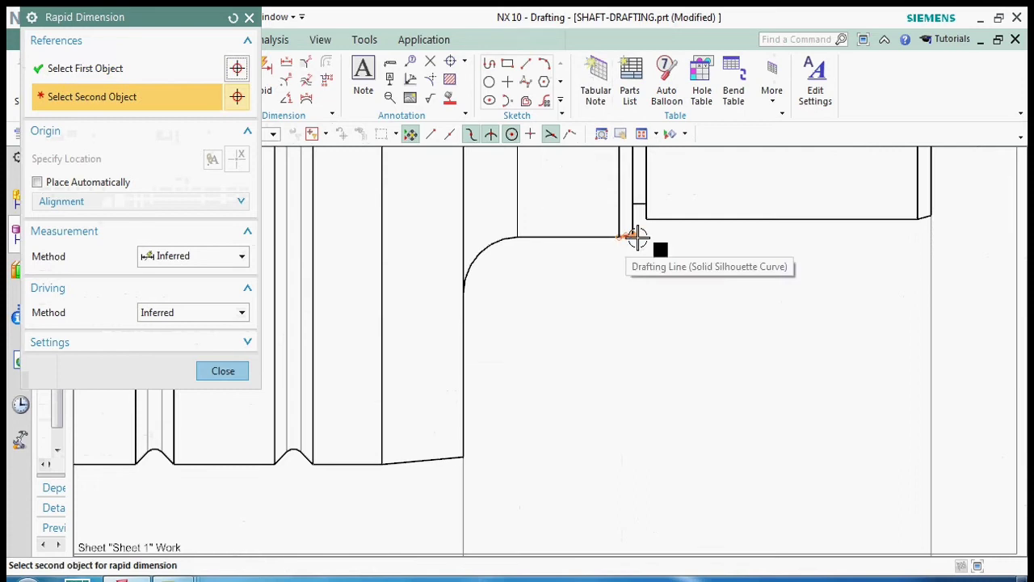
left_click(638, 236)
scroll(574, 388, "down", 3)
left_click(570, 414)
Dimension the right end journal's length from the collar's shoulder to the shaft's end face, in line with the other section lengths
scroll(605, 272, "up", 5)
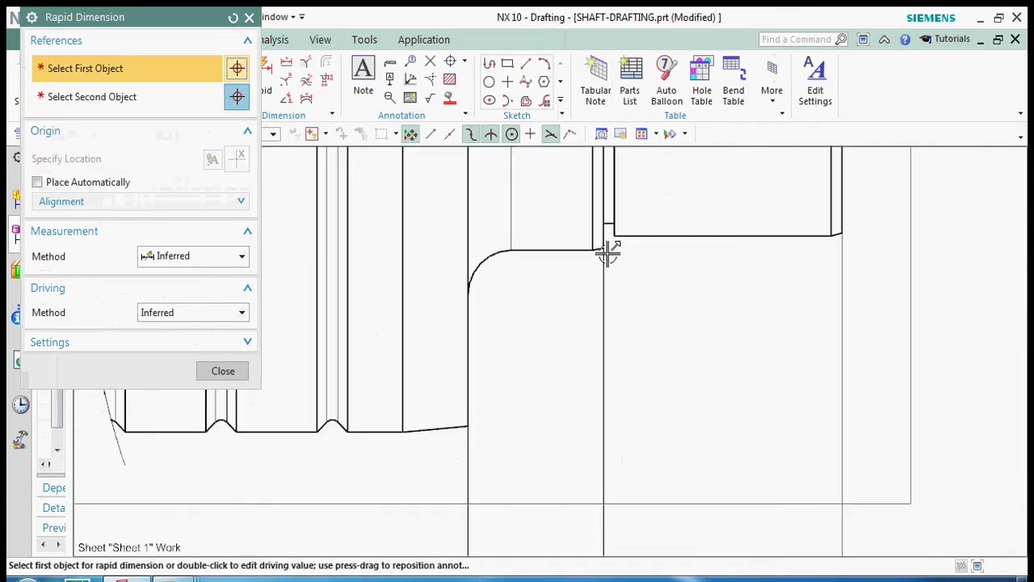
left_click(714, 266)
left_click(702, 253)
scroll(525, 369, "down", 4)
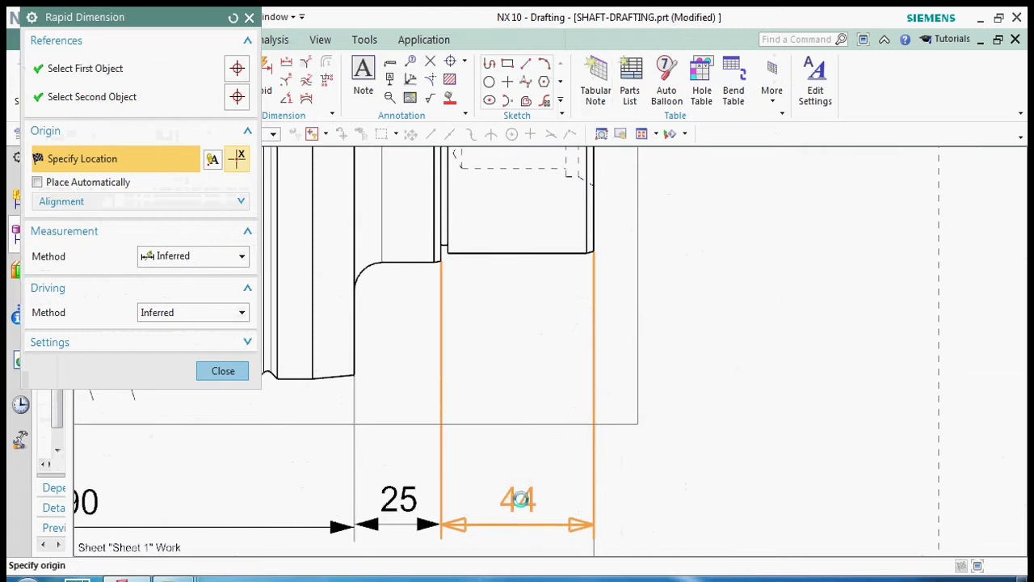
left_click(522, 500)
Dimension the width of the relief groove beside the right end journal, placed below the shaft with the text right of the groove
scroll(436, 243, "up", 4)
left_click(430, 229)
left_click(457, 195)
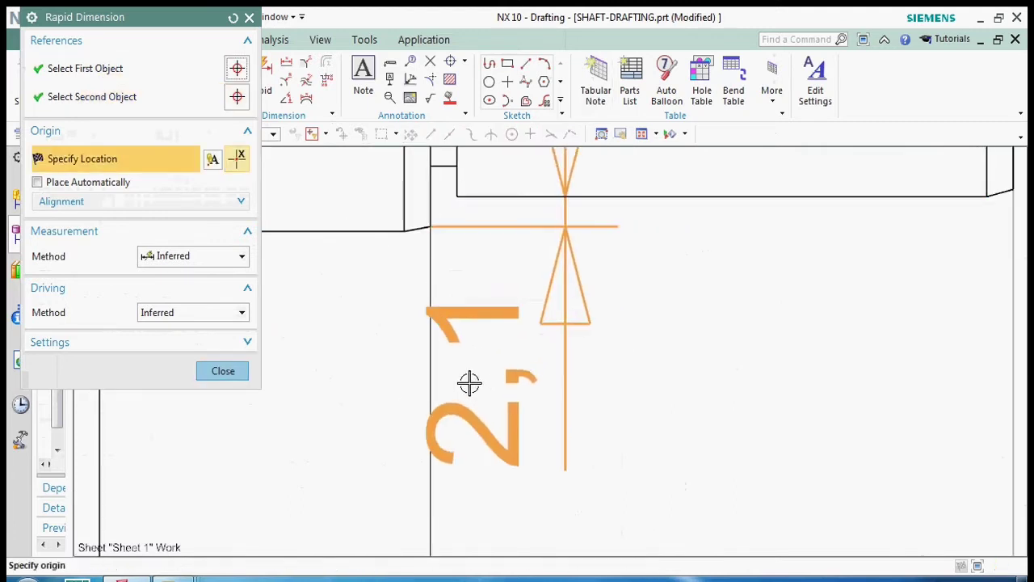
left_click(441, 412)
scroll(561, 265, "down", 2)
left_click_drag(510, 354, 583, 399)
scroll(606, 315, "down", 5)
scroll(622, 347, "up", 6)
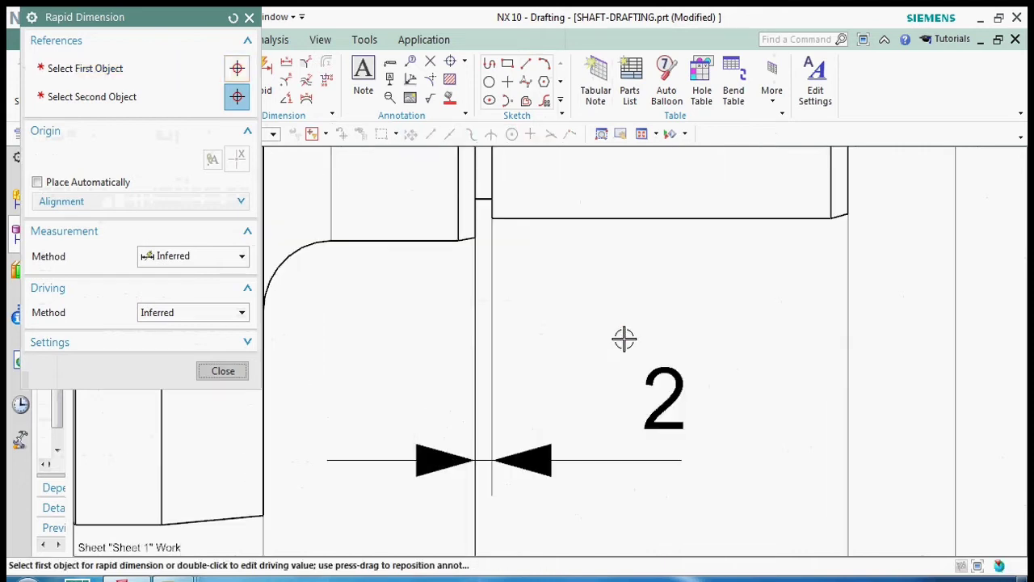
left_click(223, 370)
scroll(549, 302, "down", 5)
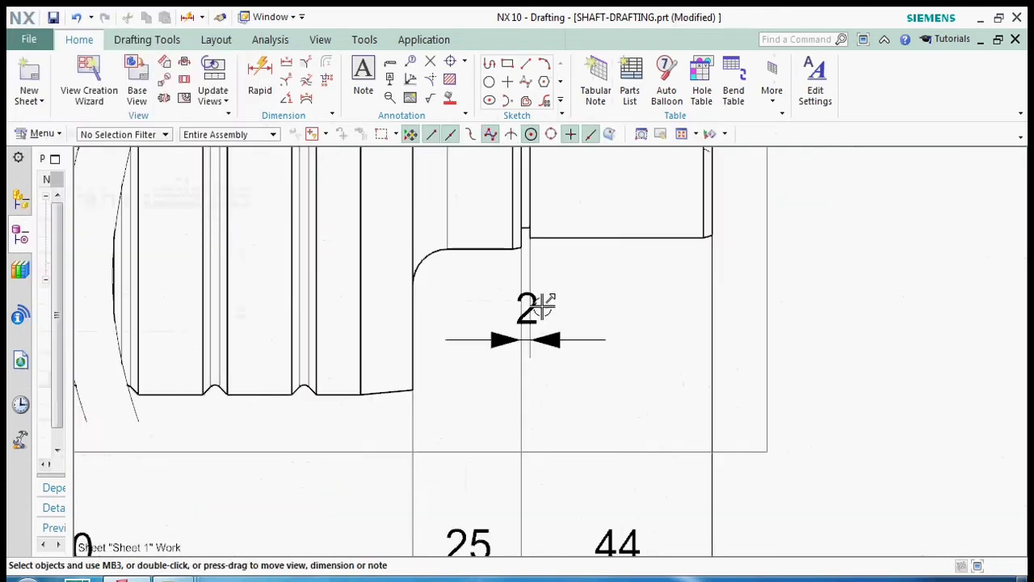
scroll(632, 319, "down", 3)
scroll(632, 319, "down", 4)
scroll(619, 331, "up", 4)
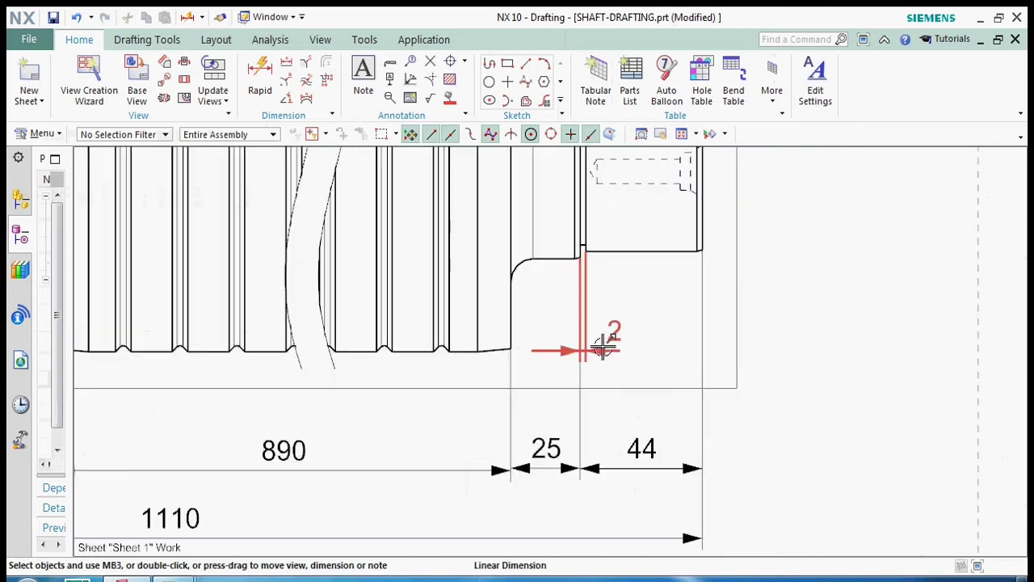
Add a vertical dimension between the left end journal's upper and lower edges, placed to the left of the shaft
scroll(626, 304, "down", 1)
scroll(581, 347, "down", 3)
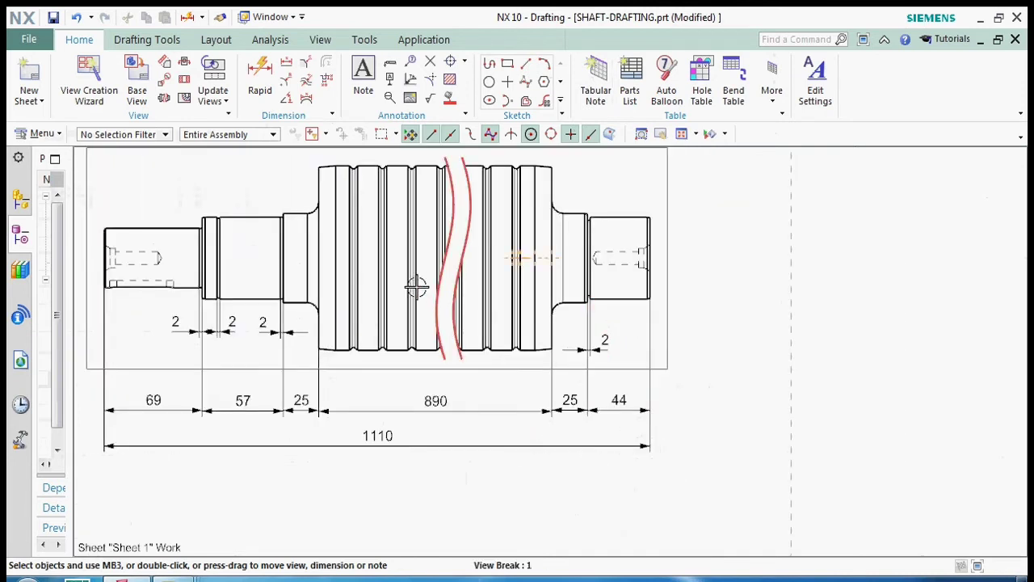
scroll(362, 339, "up", 4)
scroll(102, 291, "down", 3)
scroll(280, 383, "up", 4)
scroll(254, 294, "down", 4)
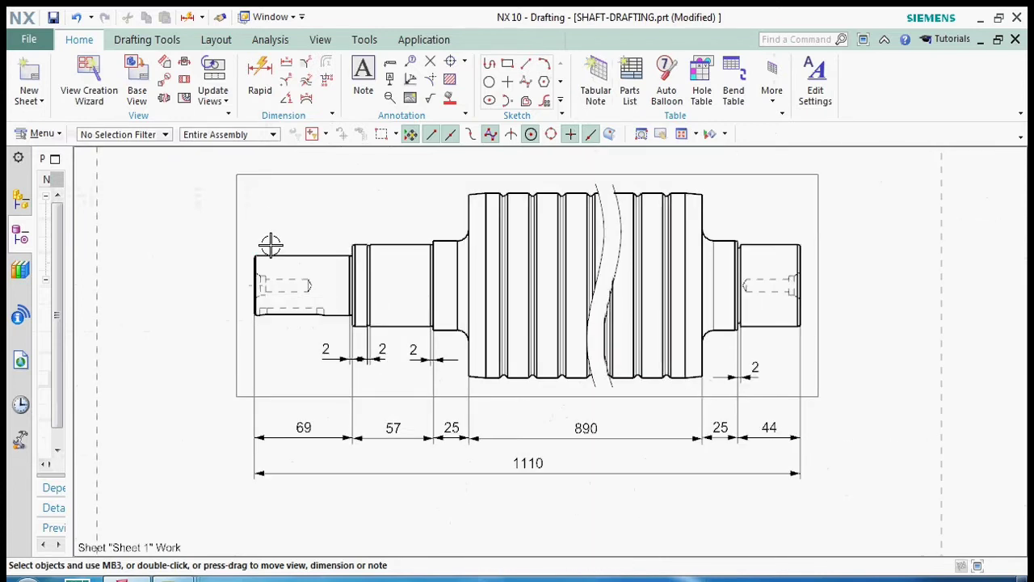
scroll(252, 261, "up", 2)
left_click(252, 77)
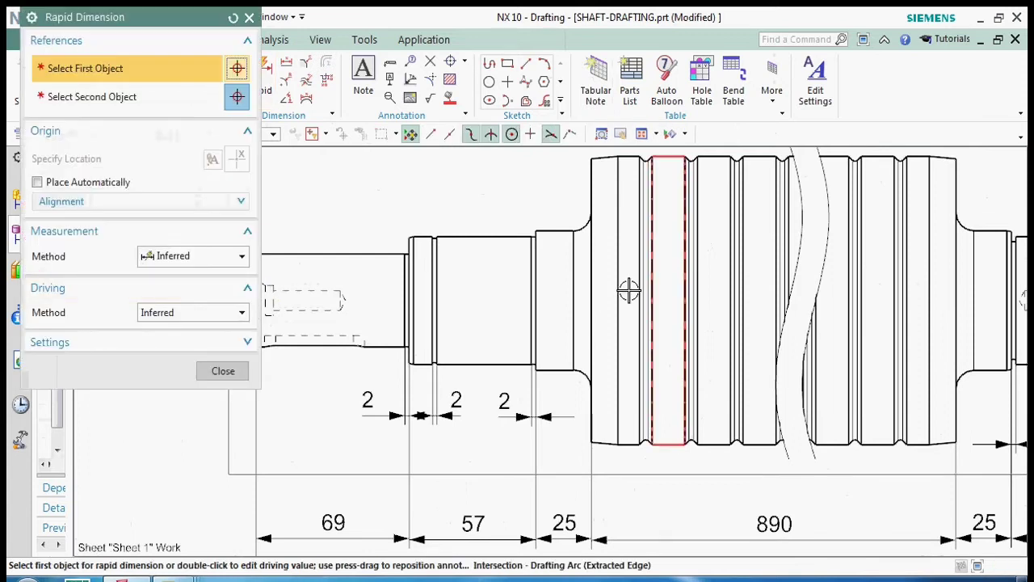
scroll(310, 261, "up", 3)
left_click(352, 276)
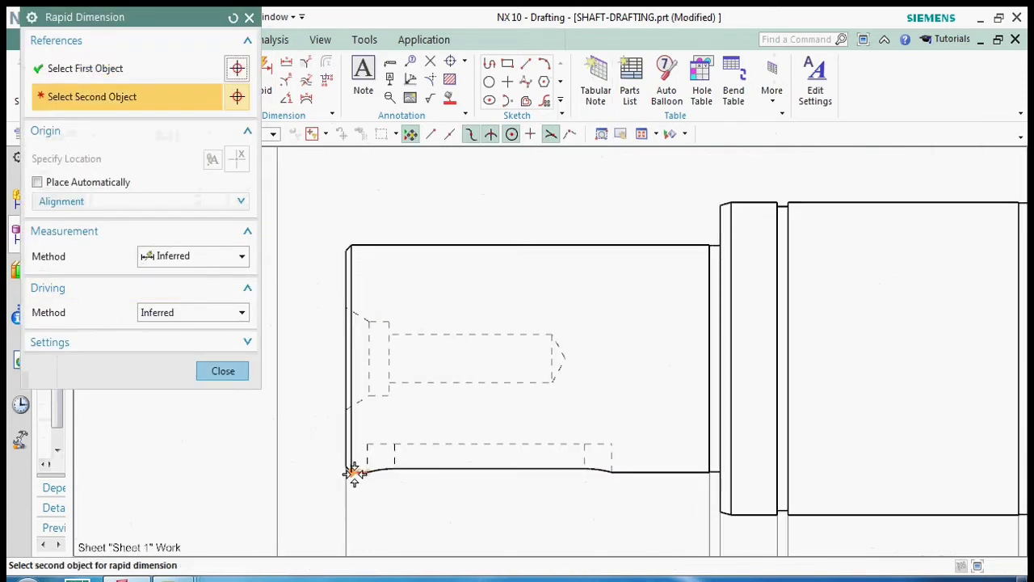
left_click(354, 472)
scroll(377, 342, "down", 2)
left_click(338, 364)
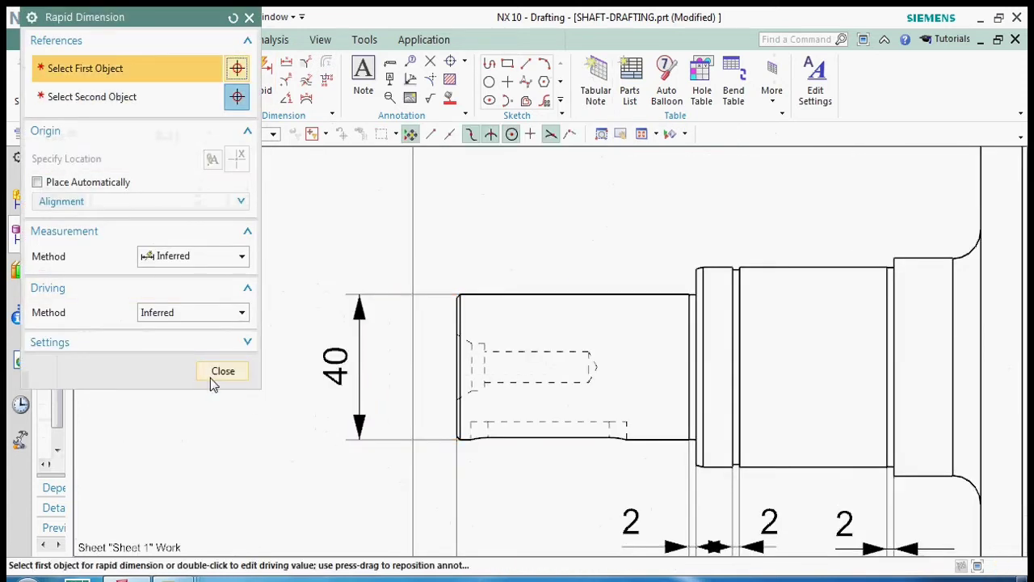
left_click(221, 371)
Change the left journal's vertical dimension to the Cylindrical method and append the fit m6 after its value
left_click(337, 363)
right_click(342, 368)
left_click(385, 204)
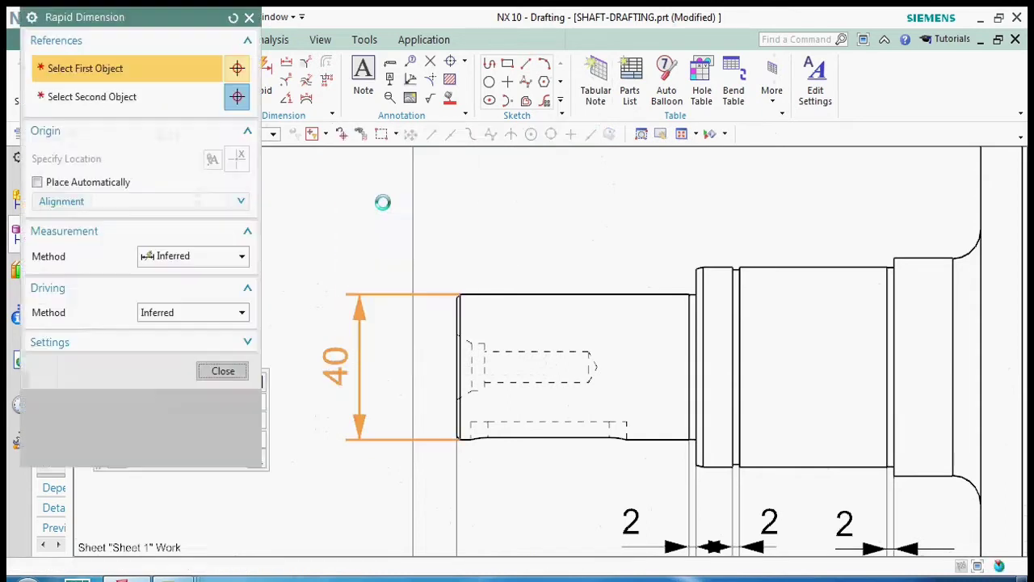
left_click_drag(177, 26, 648, 83)
left_click_drag(99, 398, 127, 190)
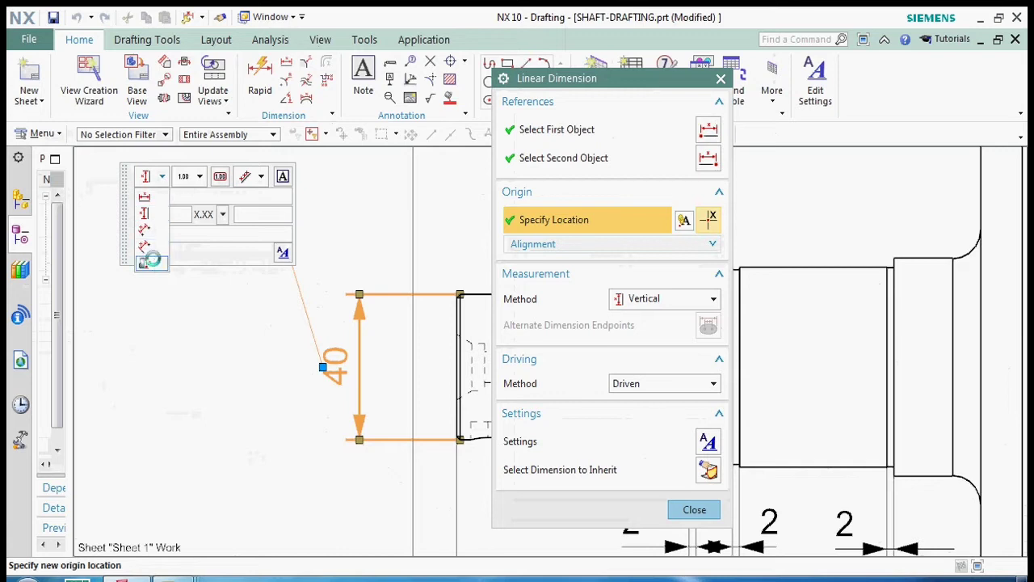
left_click(147, 261)
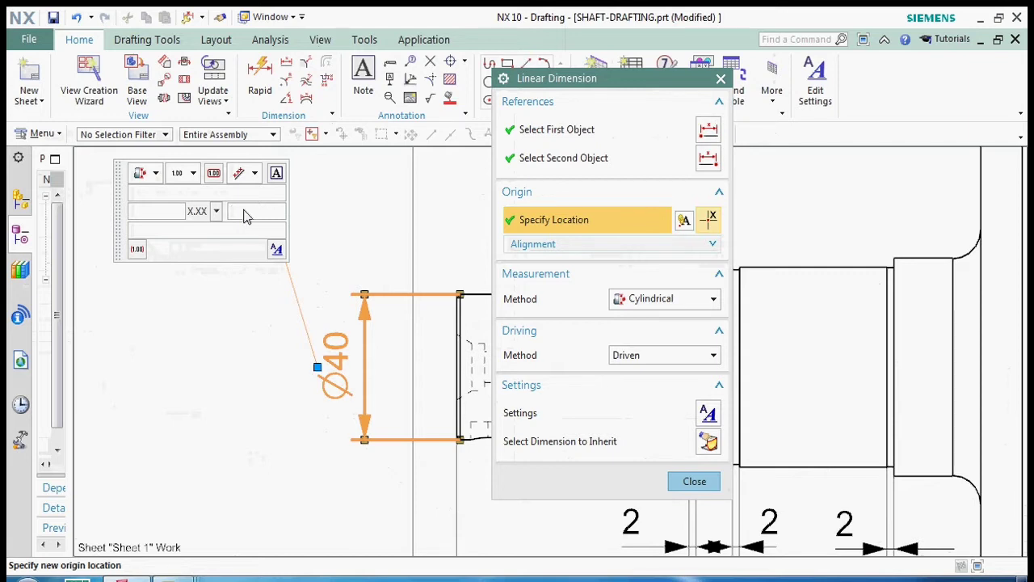
type("m")
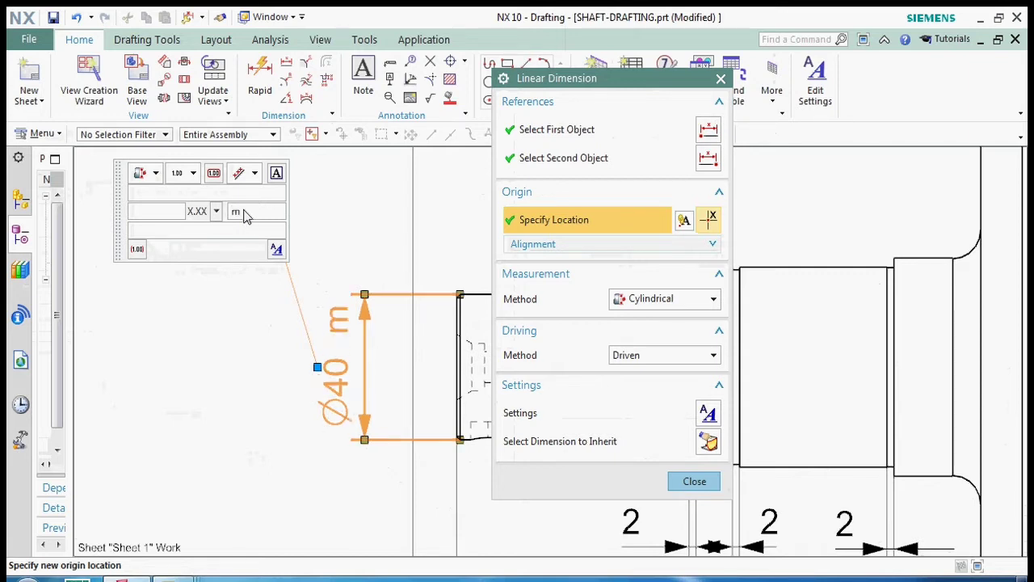
middle_click(370, 375)
scroll(231, 294, "down", 1)
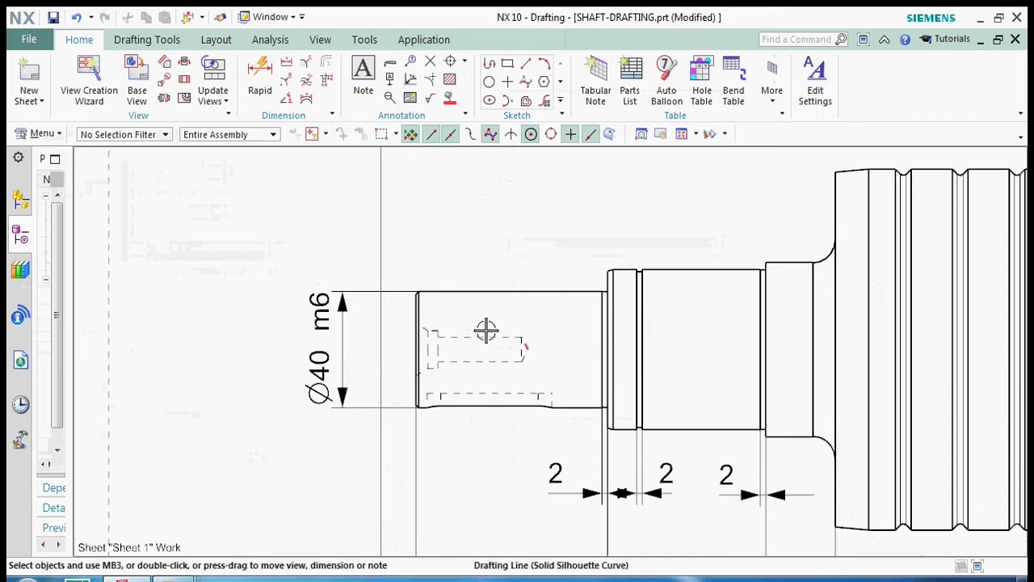
Add a vertical dimension across the relief groove next to the left end journal, placed inside the journal's outline
scroll(552, 306, "up", 3)
left_click(260, 77)
left_click_drag(588, 89, 169, 59)
scroll(582, 266, "up", 2)
left_click(582, 266)
scroll(600, 418, "down", 2)
scroll(564, 466, "up", 2)
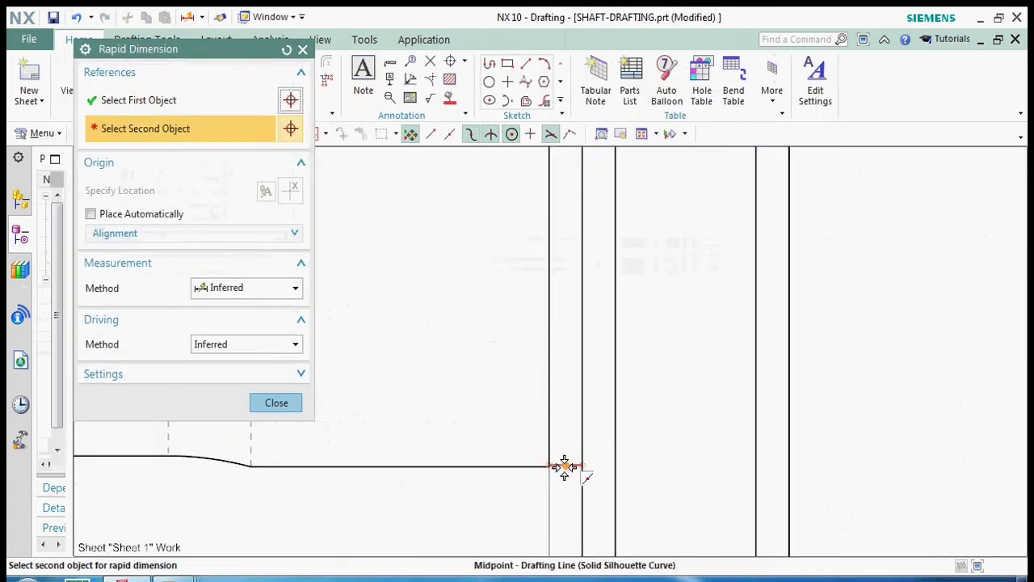
left_click(565, 466)
scroll(564, 466, "down", 2)
left_click(588, 348)
left_click(279, 404)
Give the vertical dimension of the relief groove beside the left end journal a unilateral tolerance of 0/-0.2 and reposition it inside the journal
left_click(588, 321)
right_click(589, 324)
left_click(640, 396)
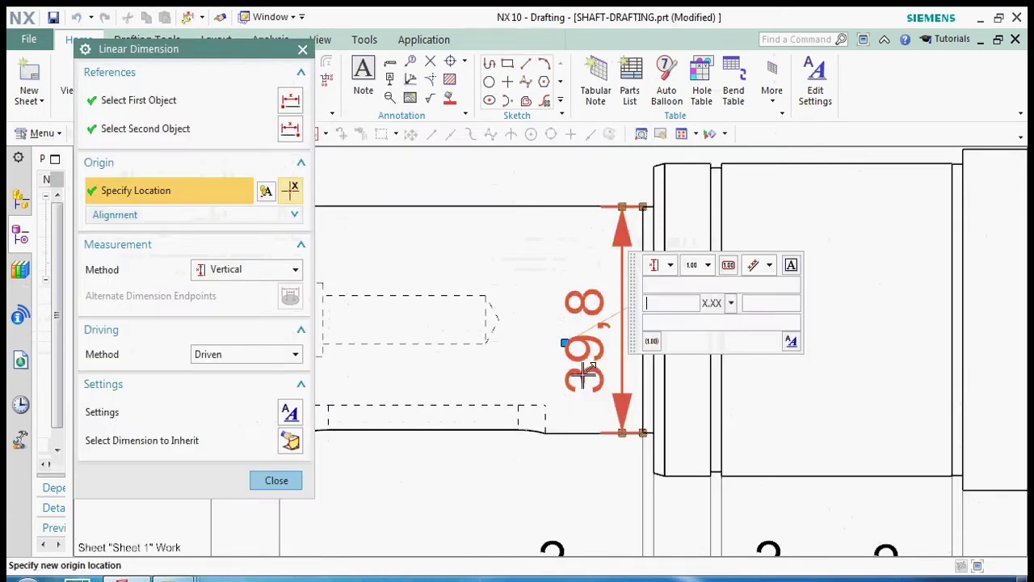
left_click(704, 265)
left_click(700, 349)
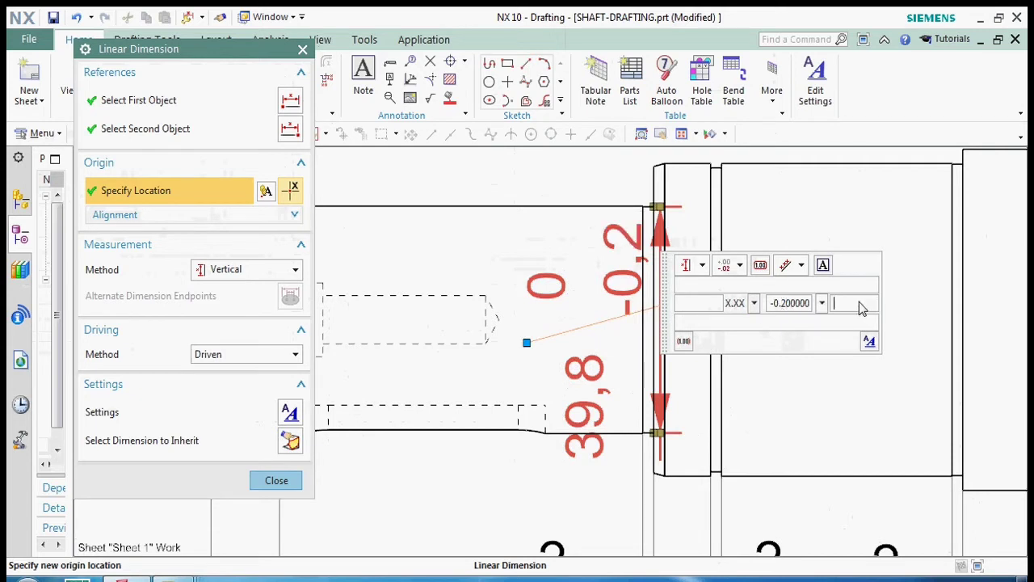
left_click(279, 480)
left_click_drag(561, 363, 544, 342)
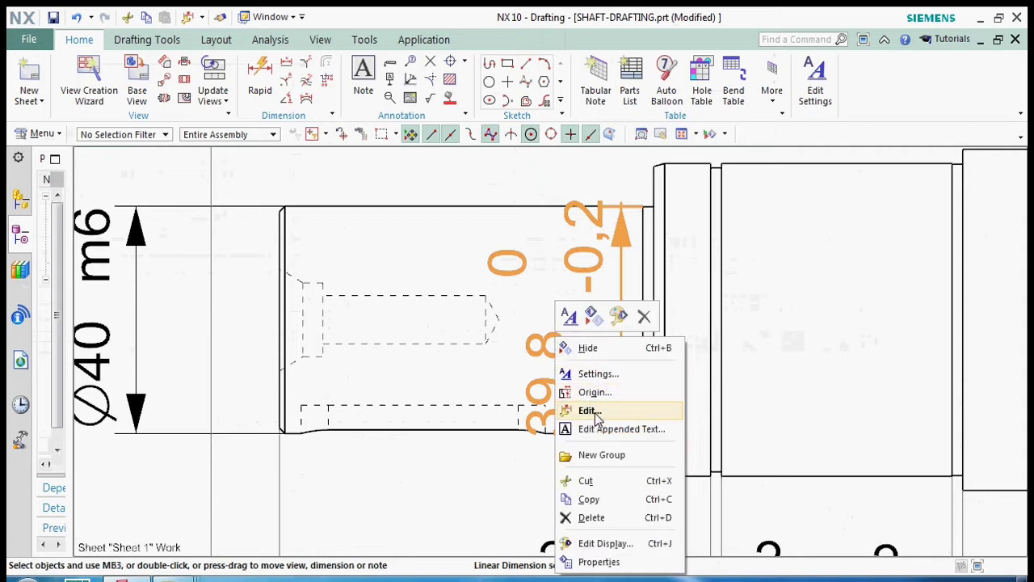
Reopen the relief groove's toleranced dimension for editing and set its text height to 2.3 for the entire dimension
left_click(590, 410)
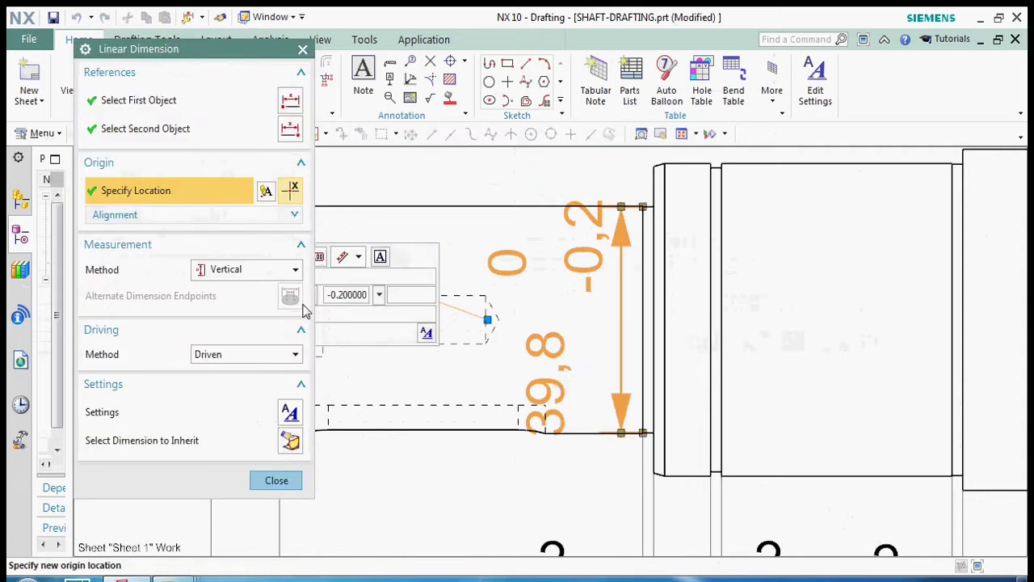
left_click_drag(191, 50, 124, 49)
left_click(433, 334)
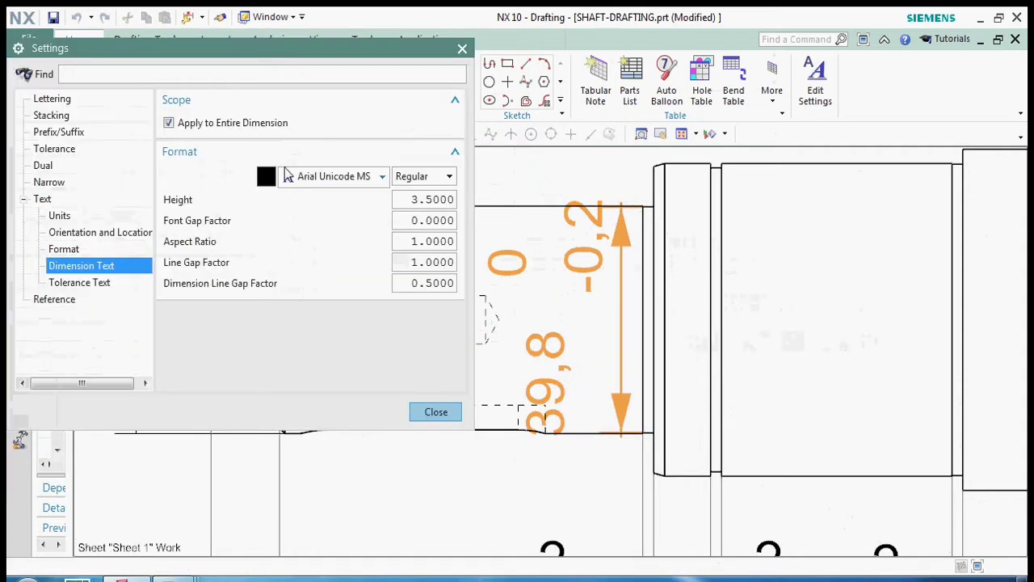
left_click(421, 220)
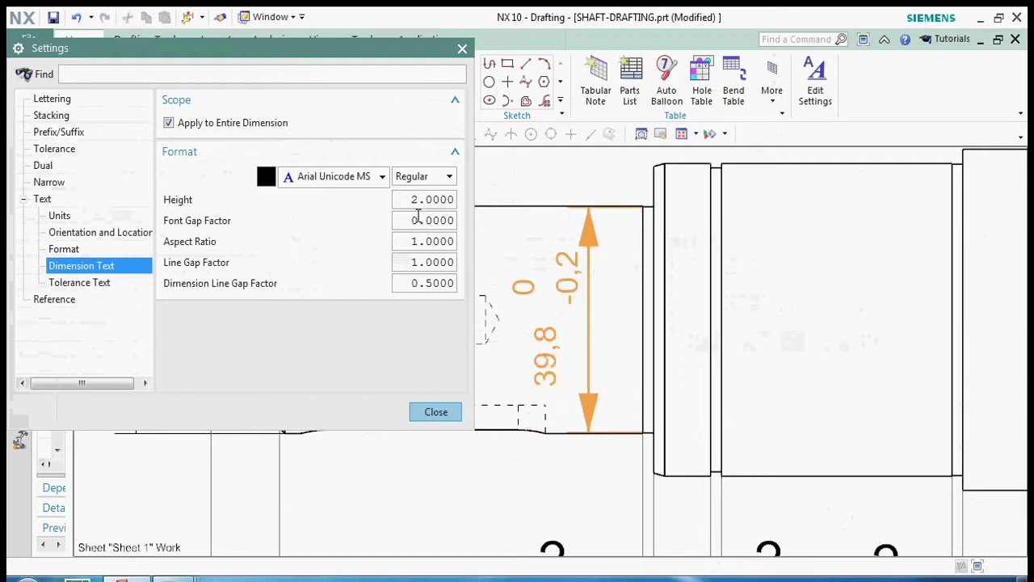
left_click(369, 181)
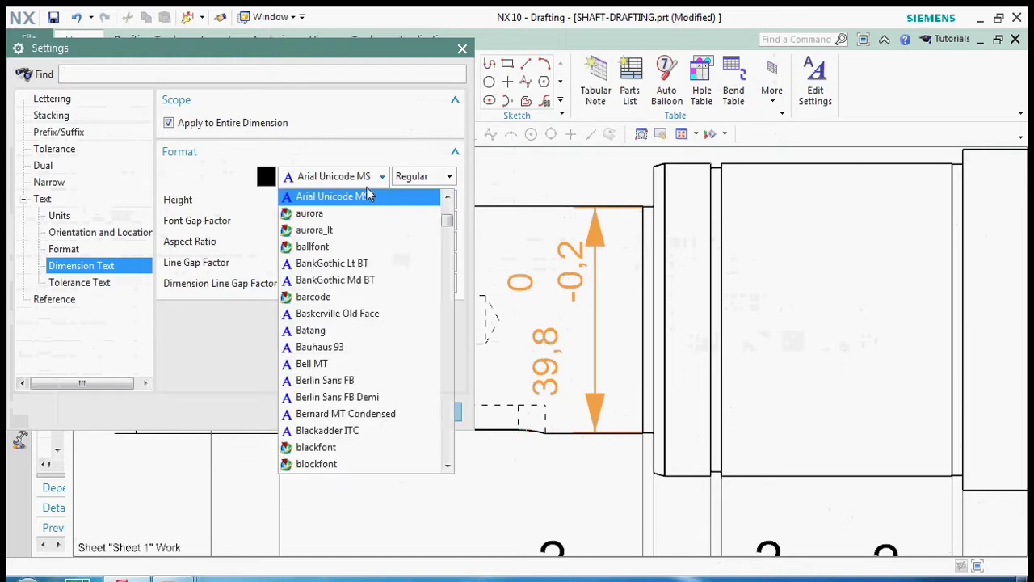
scroll(361, 364, "down", 5)
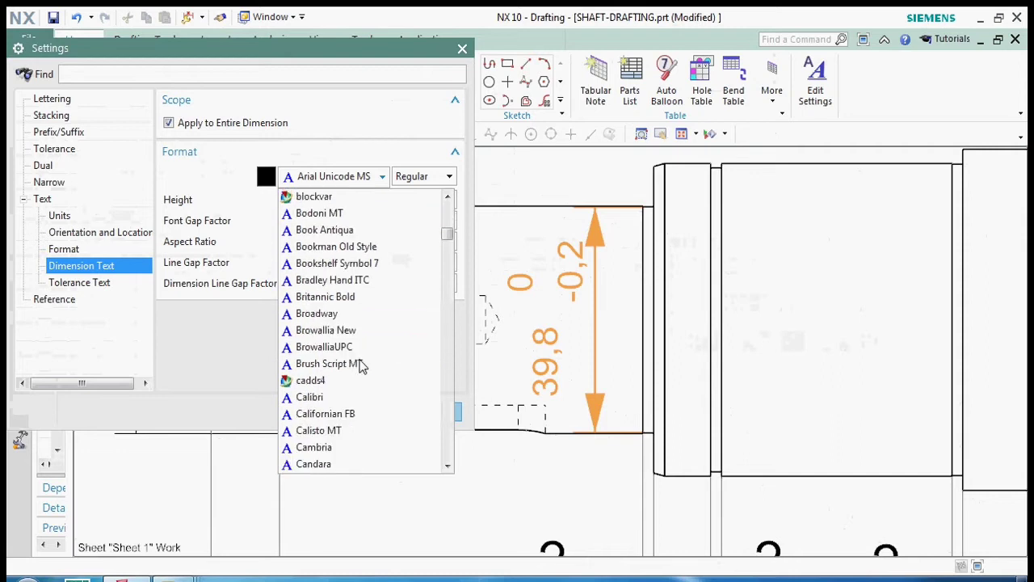
scroll(362, 365, "up", 8)
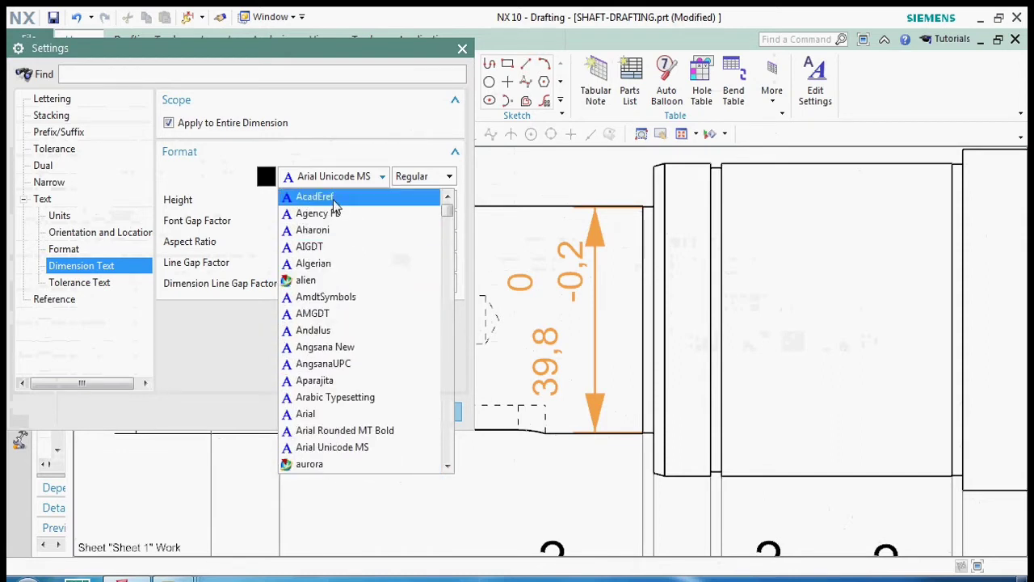
left_click(445, 180)
left_click(413, 195)
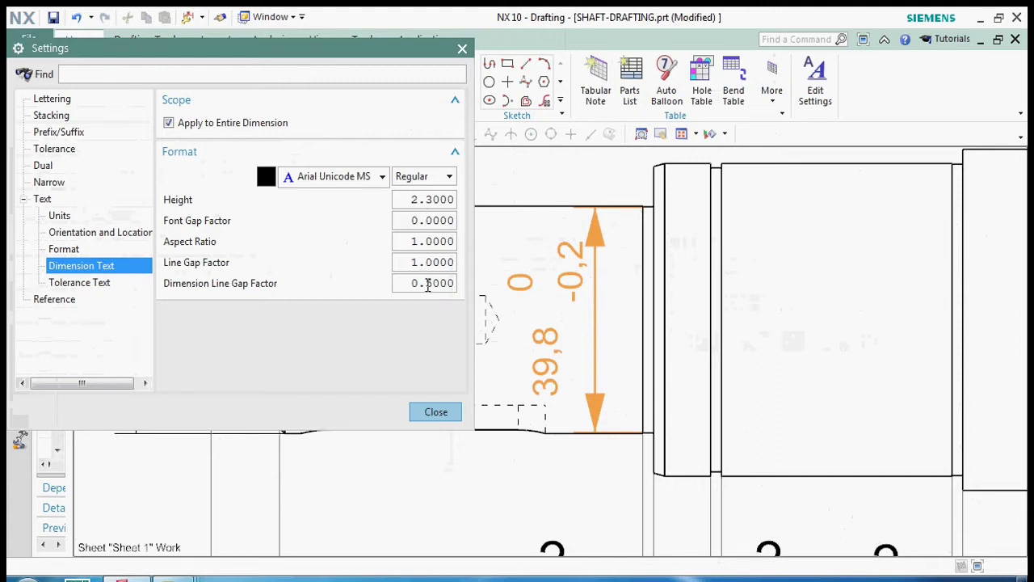
Set both the line gap factor and the text gap factor of the groove dimension's tolerance text to 0.3
left_click(81, 283)
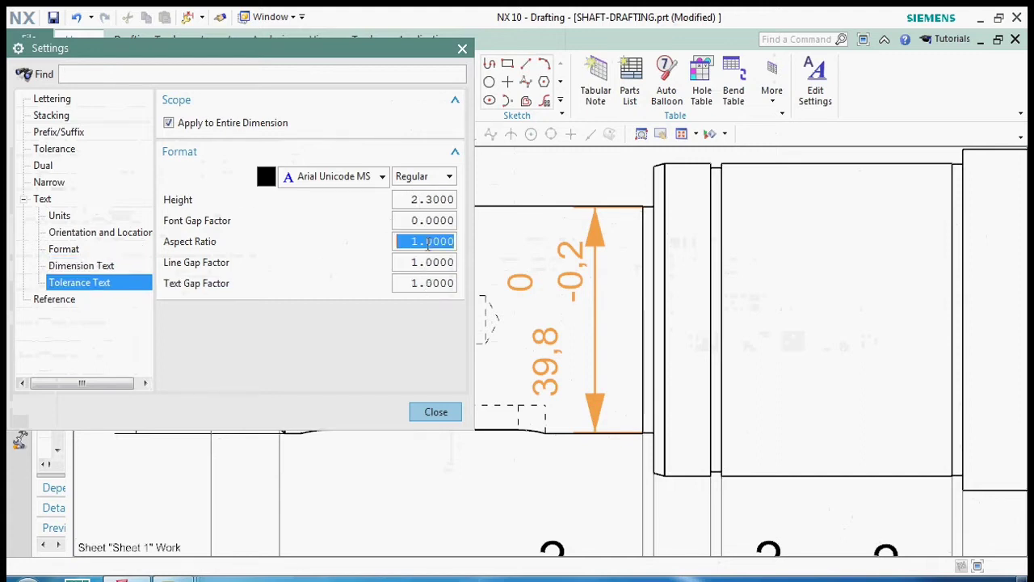
type("0.3")
key("Return")
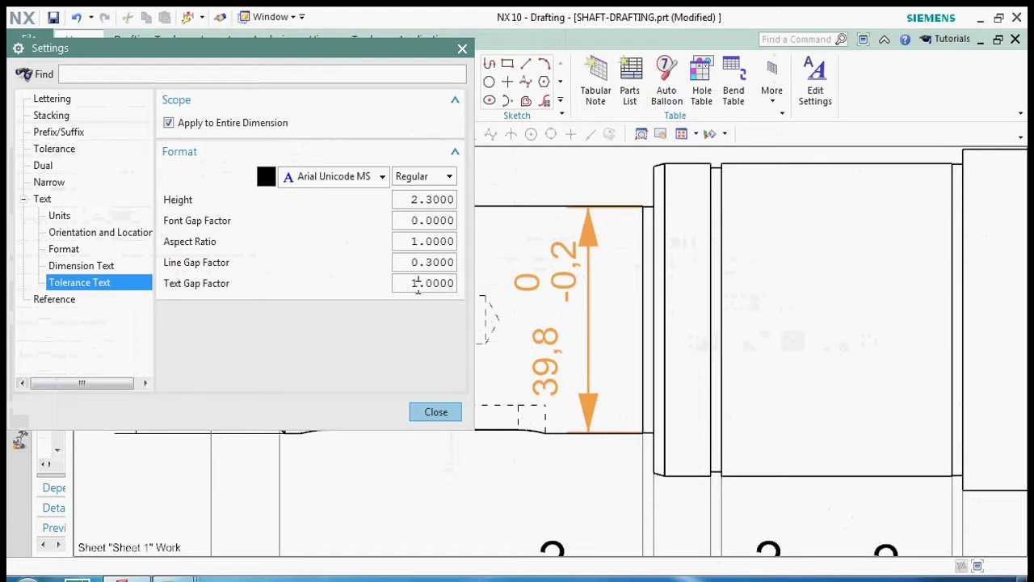
left_click(420, 283)
type("0.3")
key("Return")
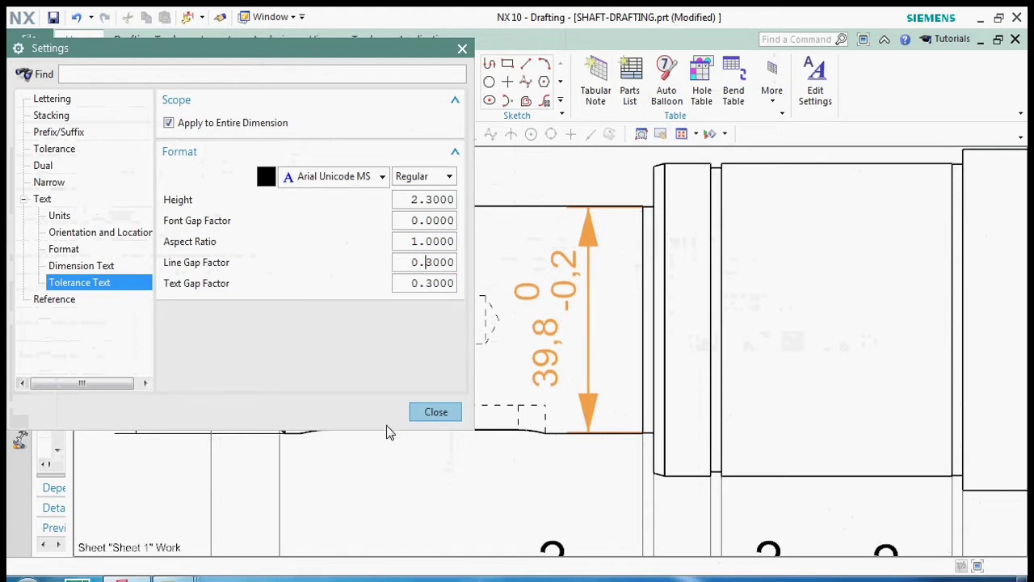
left_click(435, 412)
Change the relief groove's toleranced dimension to the Cylindrical method and reposition it inside the journal, slightly closer to the groove
left_click(287, 257)
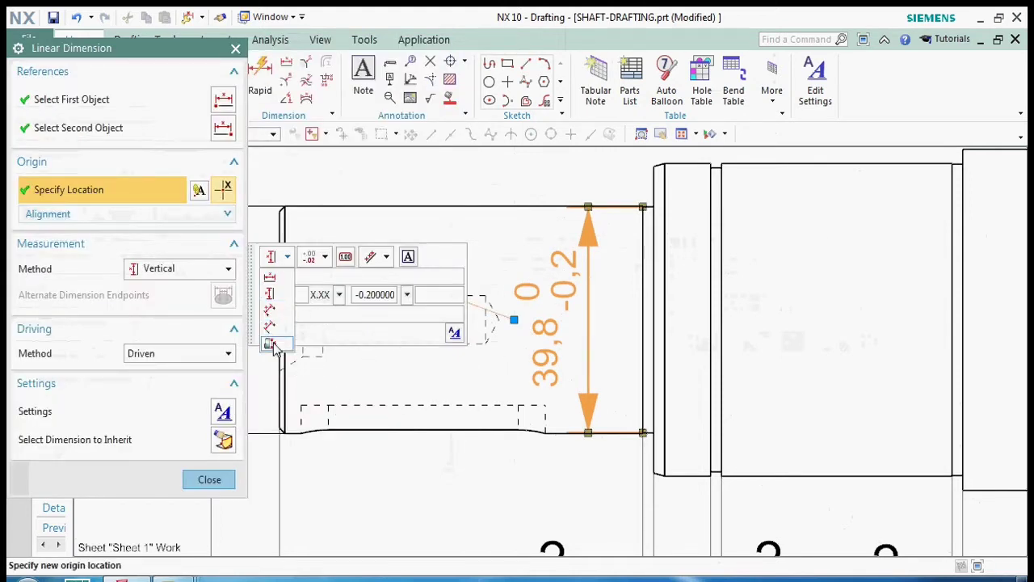
left_click(271, 333)
left_click(209, 450)
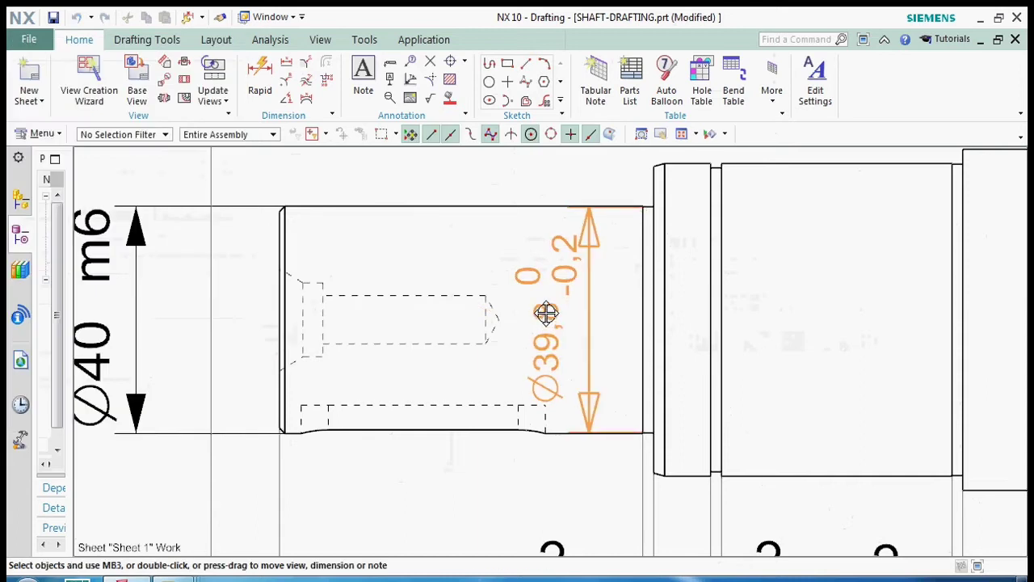
scroll(461, 360, "down", 1)
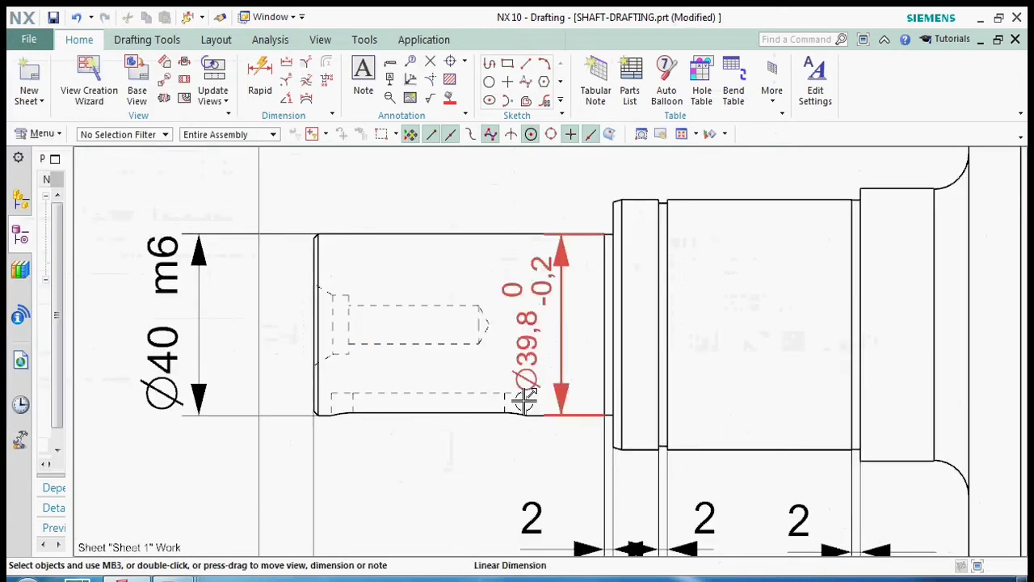
scroll(603, 420, "up", 5)
scroll(537, 439, "down", 4)
scroll(546, 374, "down", 1)
left_click_drag(515, 322, 512, 193)
scroll(472, 450, "down", 2)
left_click_drag(501, 250, 489, 362)
scroll(572, 345, "up", 2)
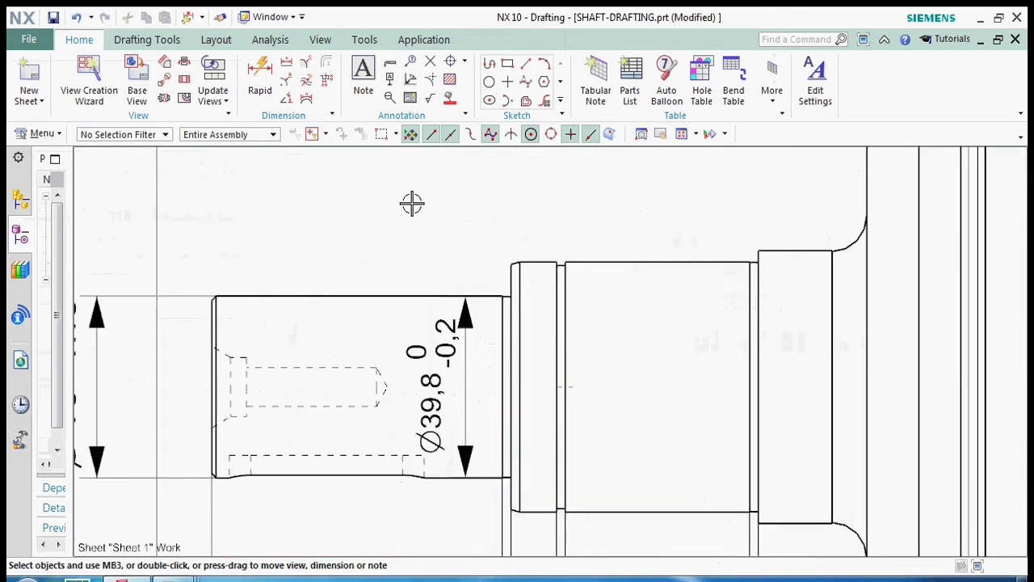
Add a vertical rapid dimension between the upper and lower edges of the second journal, placed inside its outline
left_click(259, 81)
left_click(633, 261)
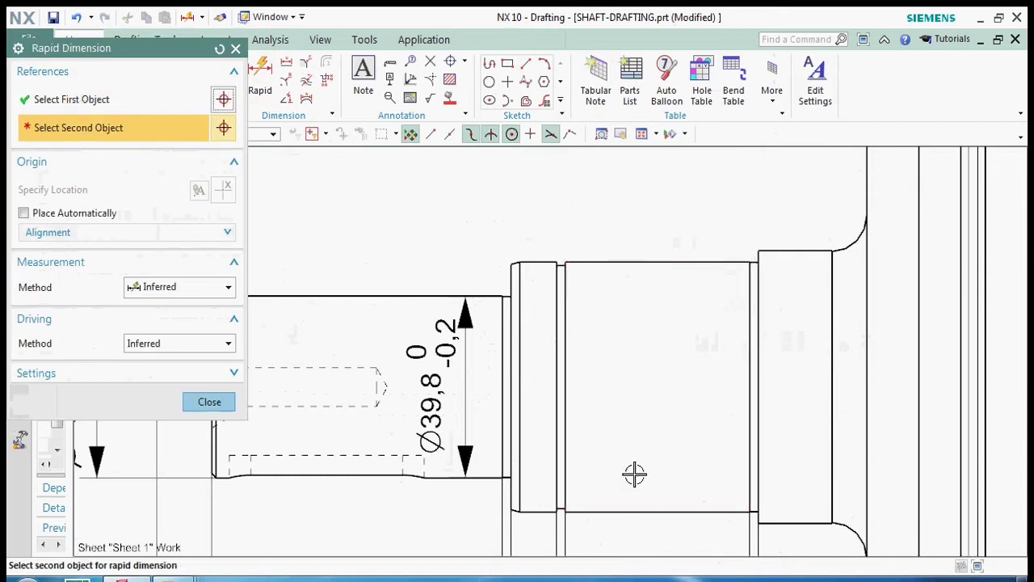
left_click(663, 509)
left_click(625, 394)
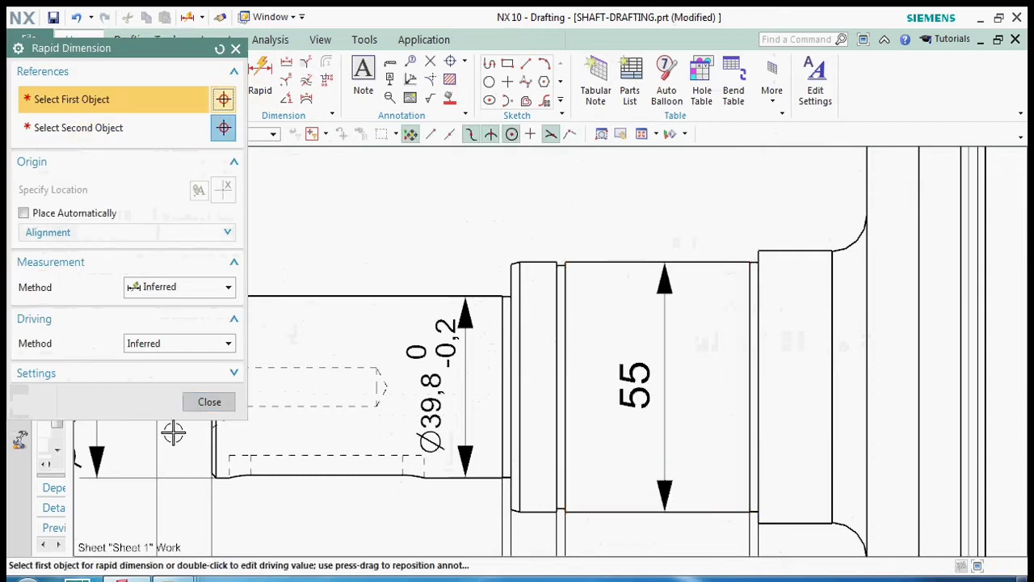
left_click(209, 401)
Change the second journal's vertical dimension to the Cylindrical method and append the fit K5 after its value
right_click(624, 394)
left_click(663, 203)
left_click(712, 431)
left_click(710, 515)
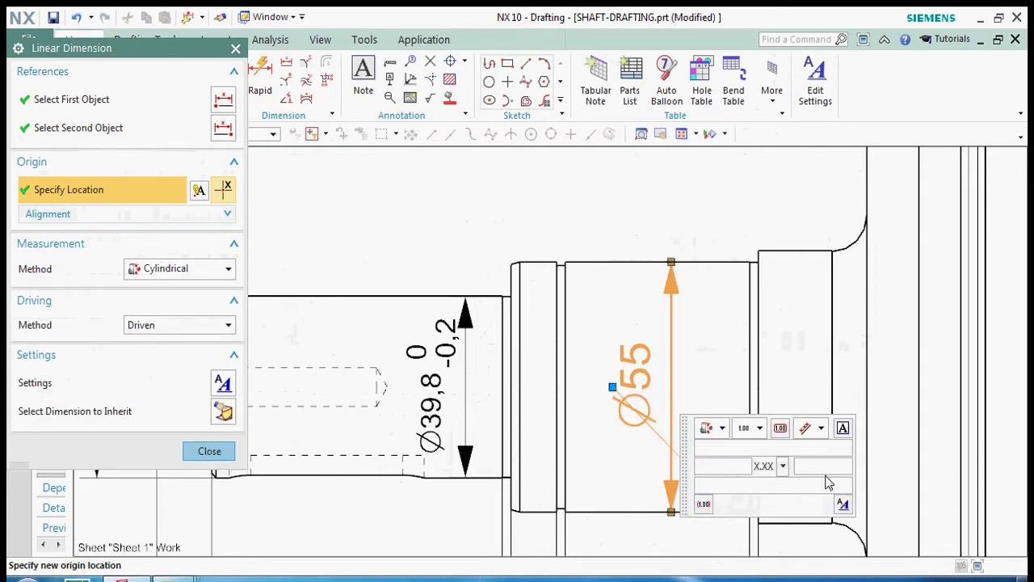
type("K5")
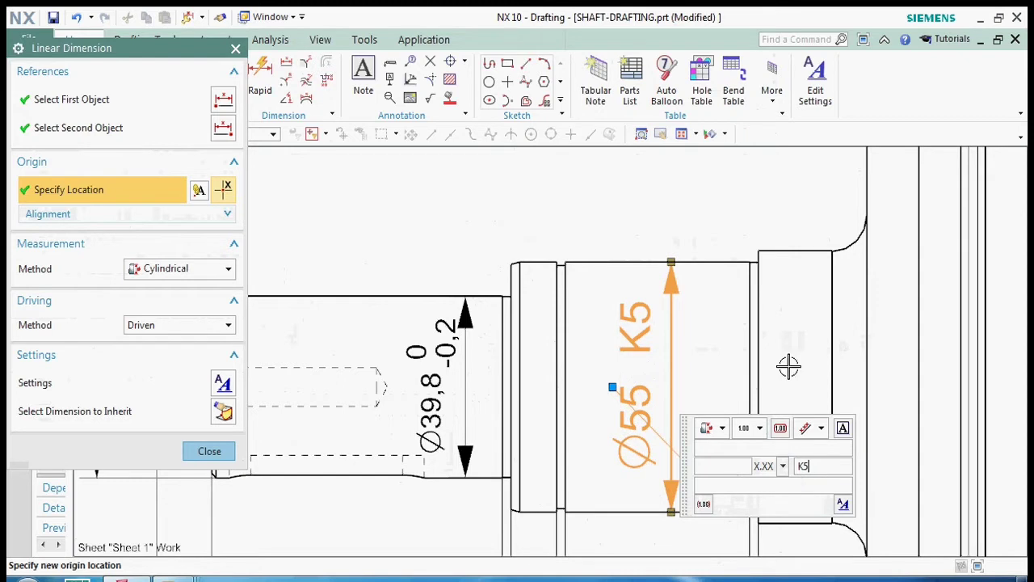
Reduce the text height of the second journal's K5 diameter dimension, including its appended fit
left_click(843, 504)
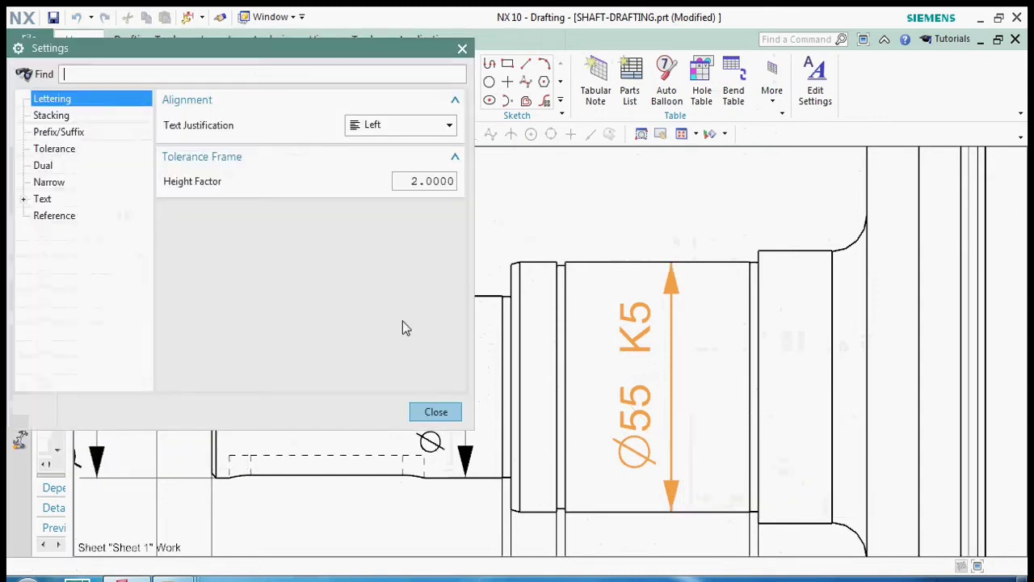
left_click(23, 199)
left_click(77, 286)
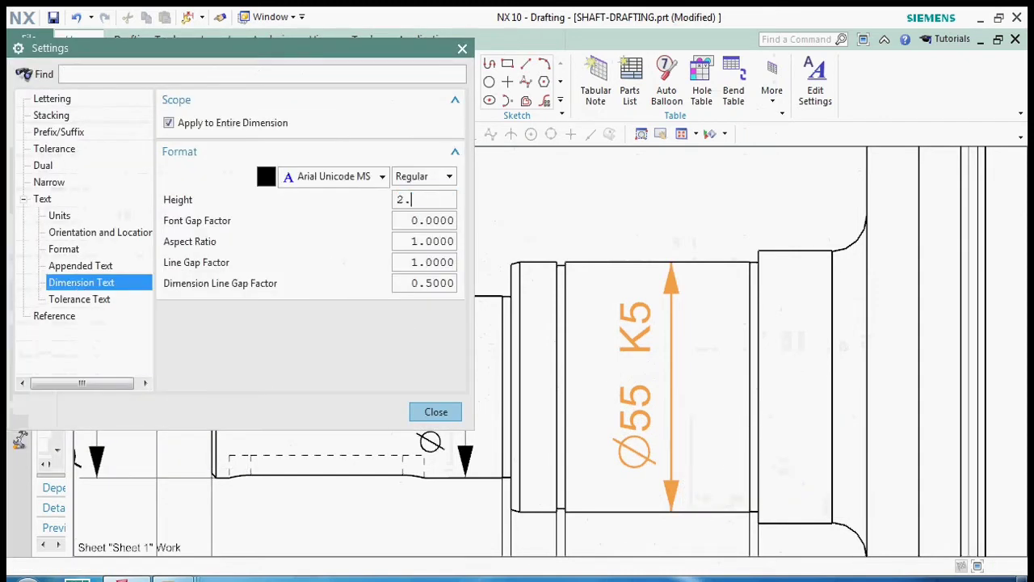
left_click(435, 411)
left_click(207, 453)
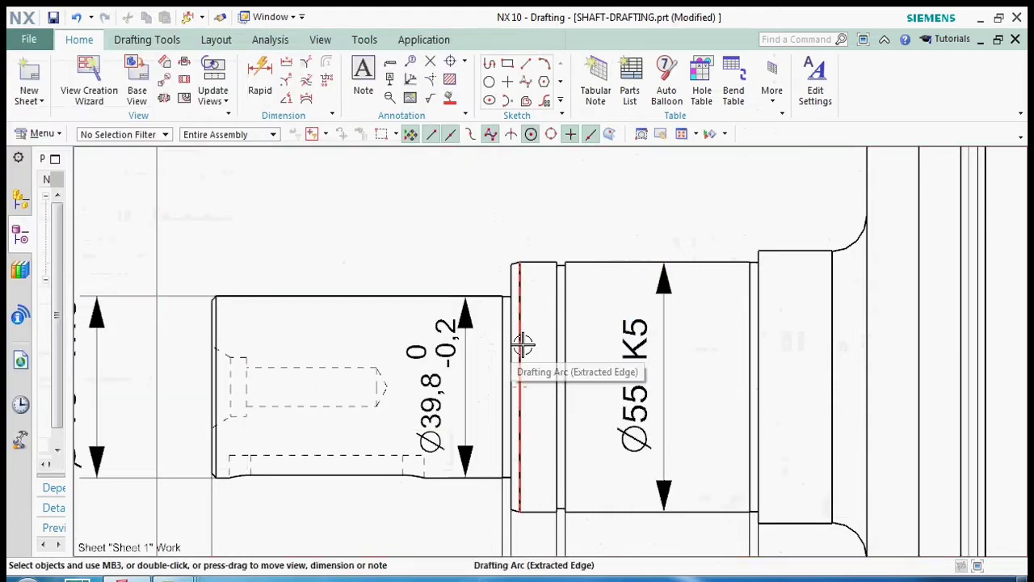
Add a vertical rapid dimension across the bottom of the narrow groove in the second journal, with its text above the shaft
scroll(538, 321, "down", 1)
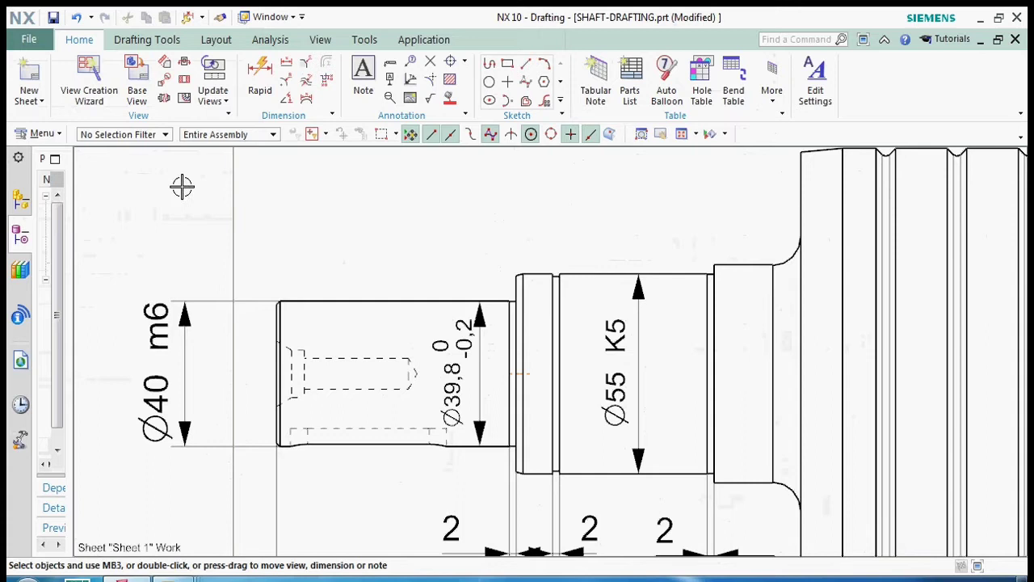
left_click(260, 80)
scroll(548, 267, "up", 3)
left_click(568, 277)
scroll(528, 207, "down", 5)
scroll(542, 477, "up", 5)
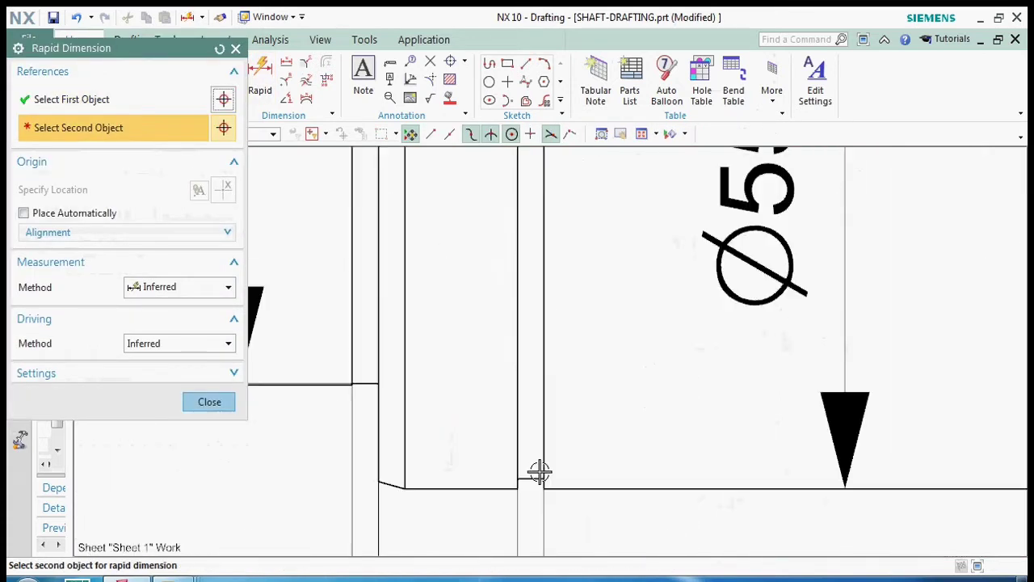
left_click(539, 477)
scroll(519, 527, "down", 5)
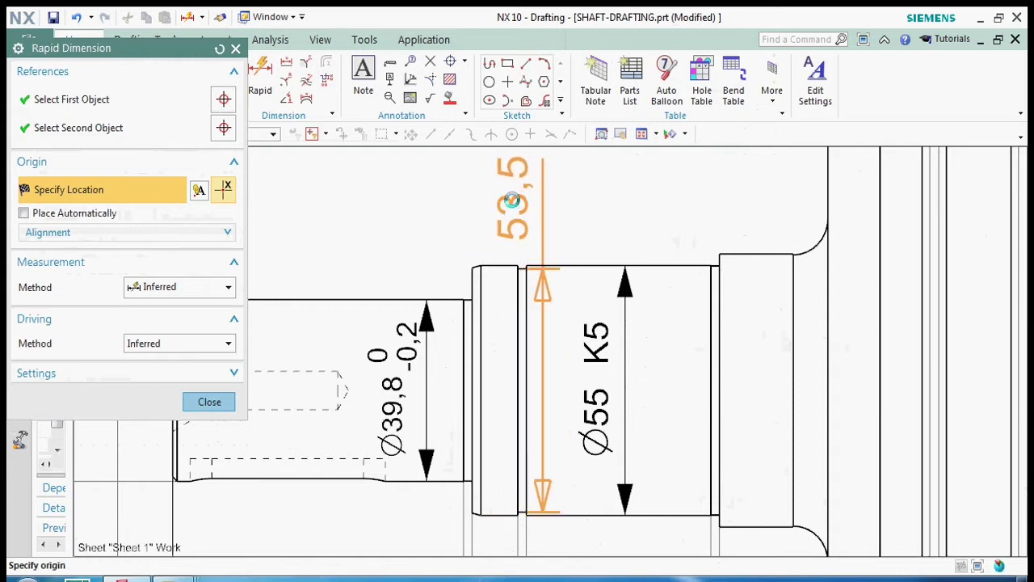
left_click(513, 201)
scroll(524, 275, "down", 3)
key("Escape")
Change the narrow groove's vertical dimension to the Cylindrical method with a unilateral tolerance of 0/-0.2
scroll(526, 299, "up", 3)
scroll(521, 231, "down", 3)
scroll(501, 249, "up", 3)
right_click(501, 248)
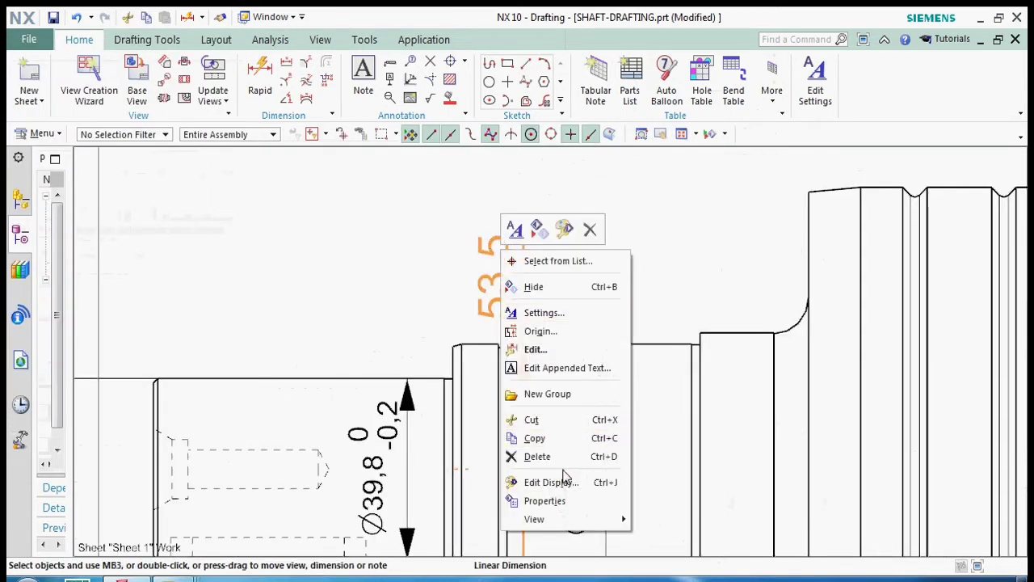
left_click(542, 351)
left_click(308, 175)
left_click(295, 258)
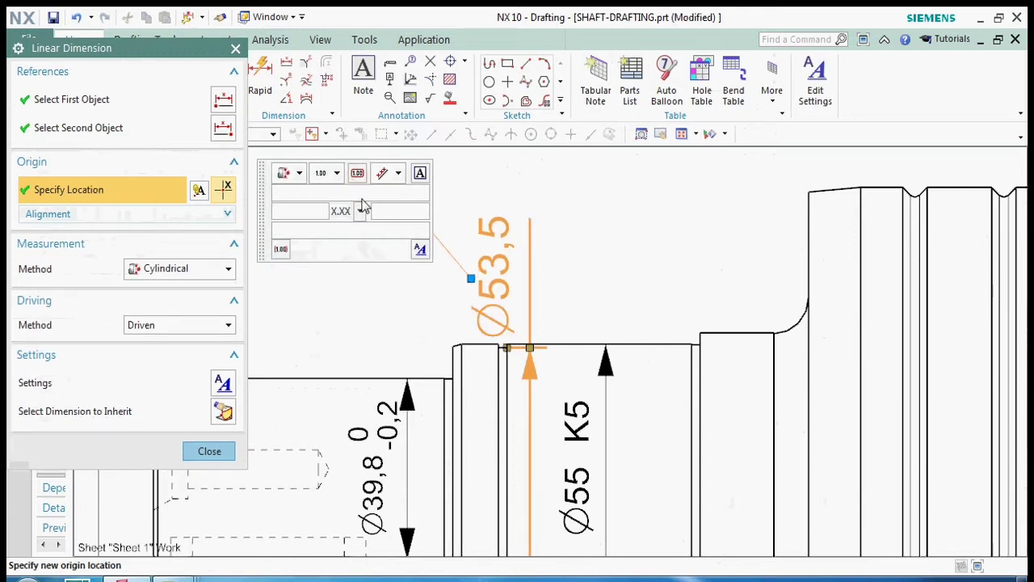
left_click(336, 173)
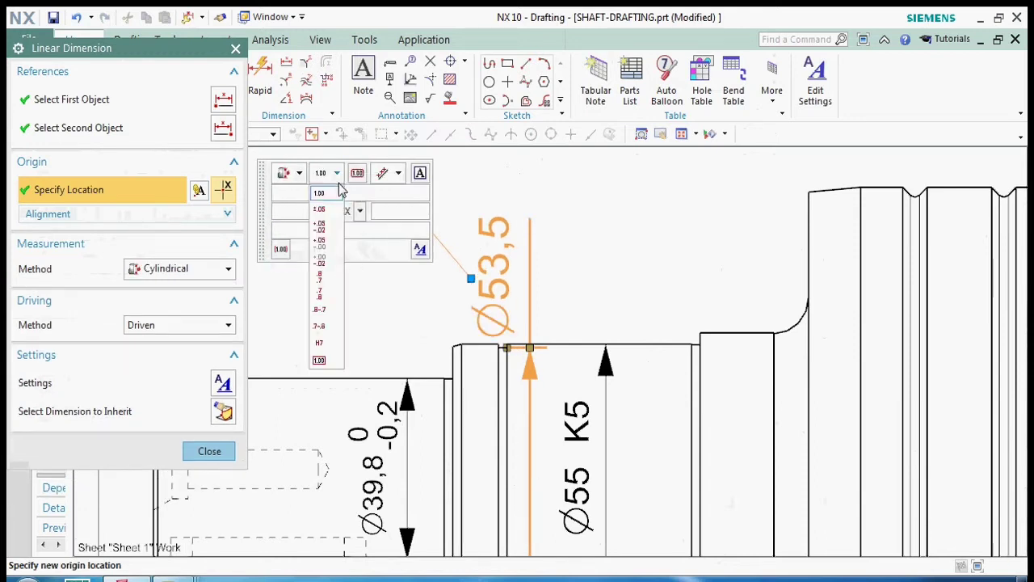
left_click(321, 262)
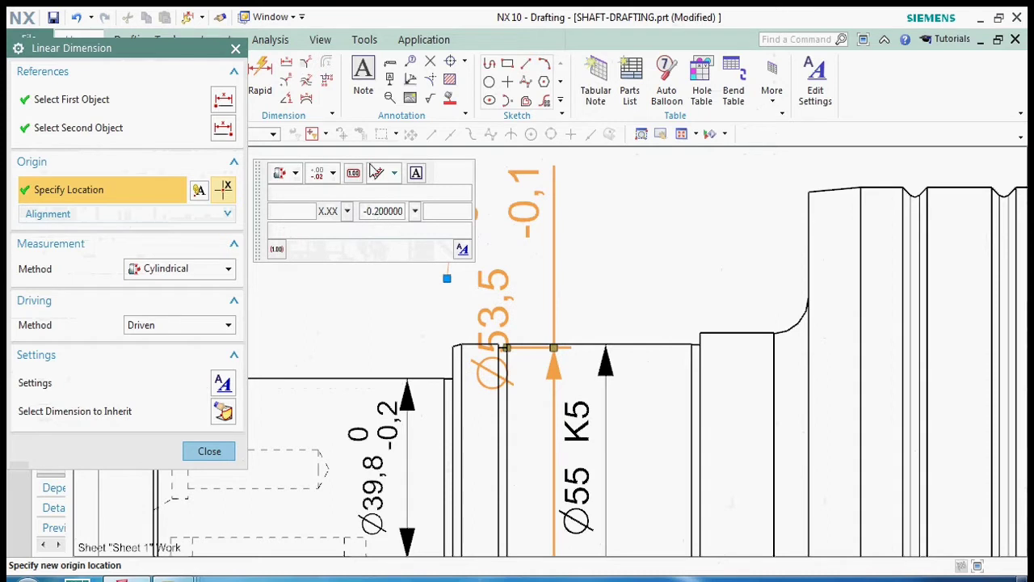
left_click(330, 171)
Set the narrow groove dimension's text height to 2.3 and its tolerance text's line gap and text gap factors to 0.3
left_click(462, 250)
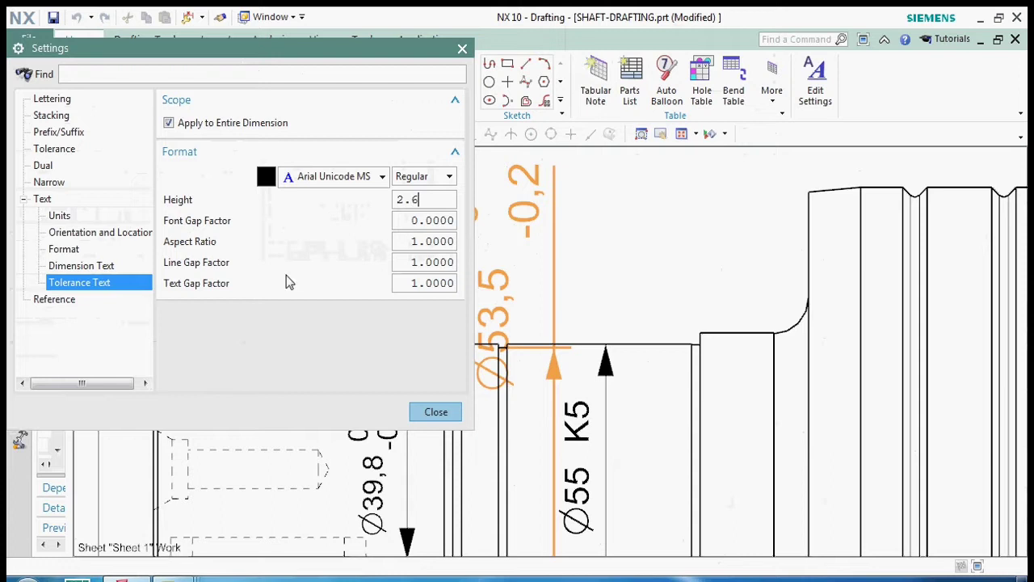
left_click(428, 263)
type("0.3")
left_click(432, 282)
type("0.3")
left_click(418, 266)
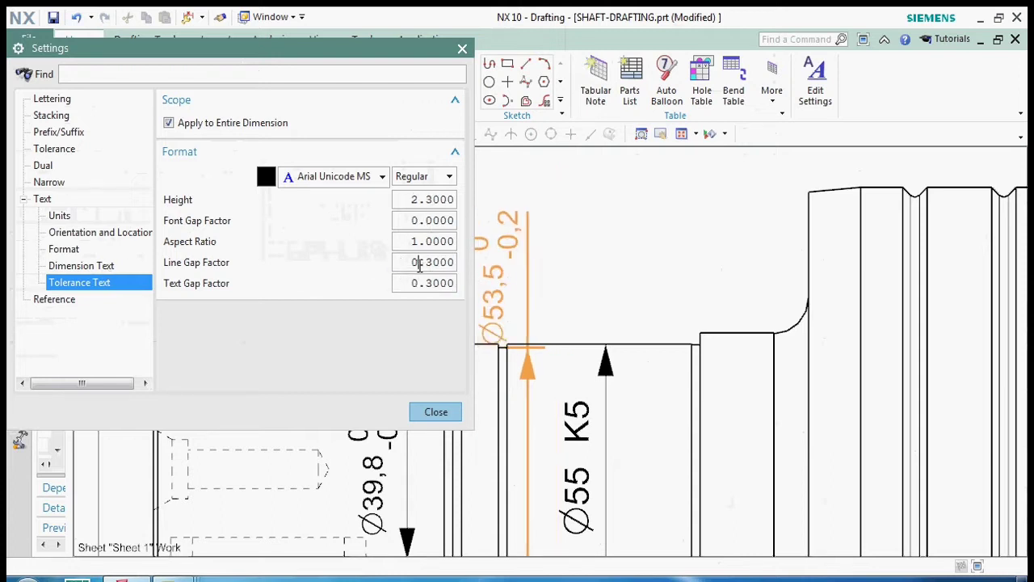
left_click(102, 266)
left_click(436, 412)
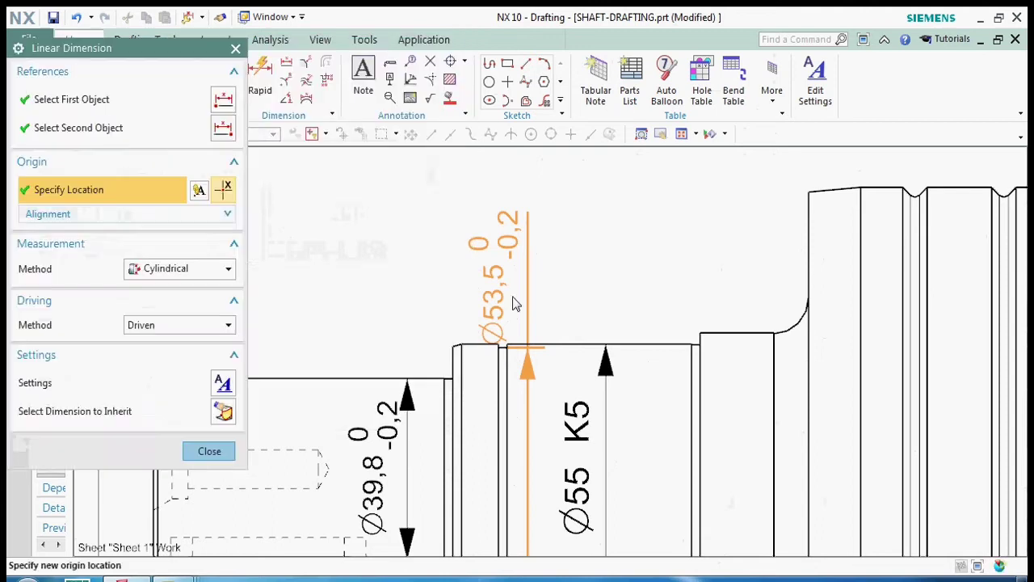
left_click(208, 450)
scroll(437, 288, "down", 3)
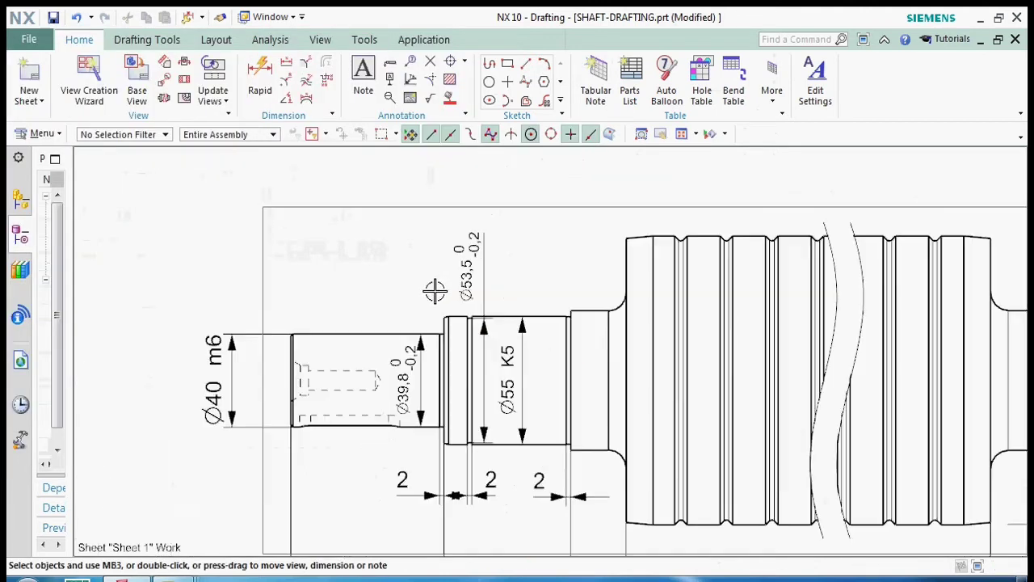
Add a vertical rapid dimension across the relief groove at the second journal's inner end, beside the K5 dimension
scroll(552, 332, "up", 4)
left_click(262, 71)
scroll(597, 298, "up", 5)
left_click(597, 298)
scroll(557, 219, "down", 4)
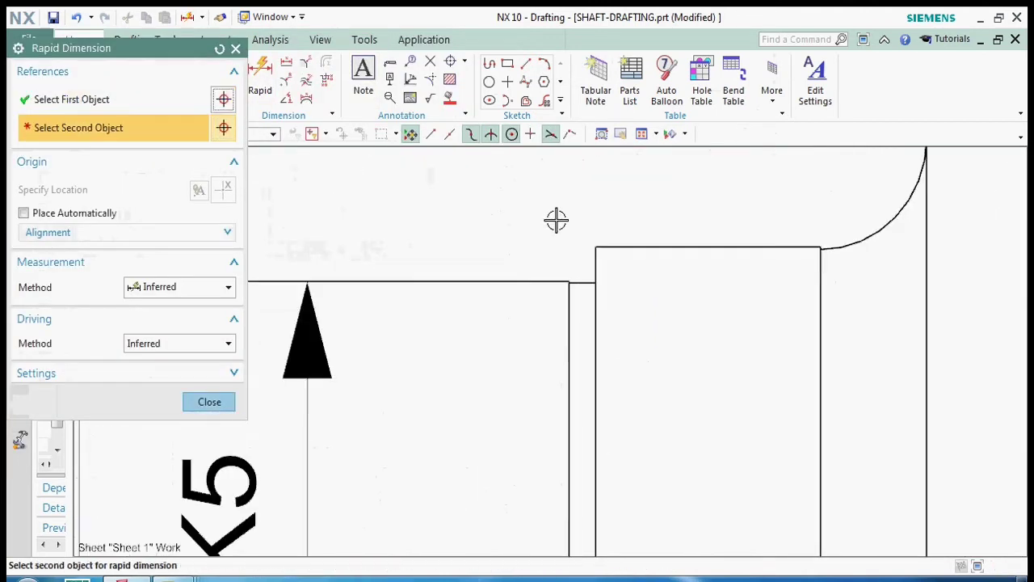
scroll(557, 450, "up", 4)
left_click(547, 445)
scroll(538, 346, "down", 2)
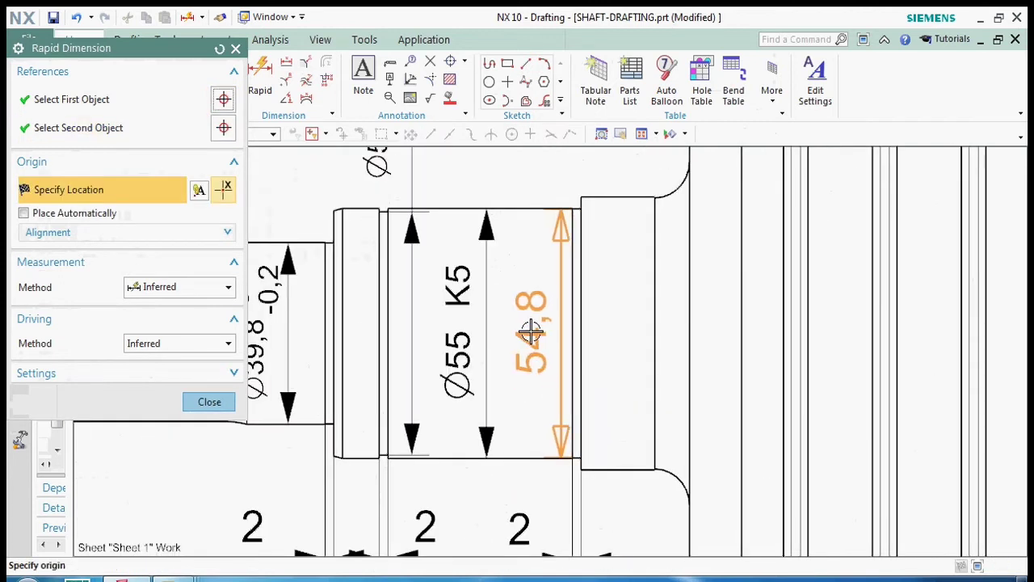
left_click(531, 333)
left_click(209, 402)
Change the relief groove's vertical dimension to the Cylindrical method with a unilateral tolerance of 0/-0.2
left_click(546, 299)
right_click(545, 299)
left_click(596, 371)
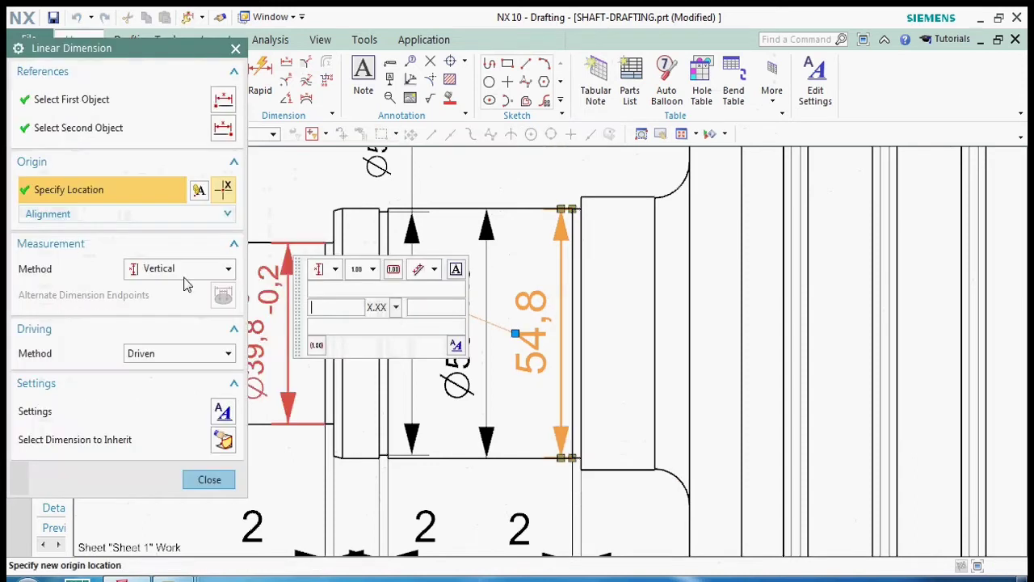
left_click(365, 269)
left_click(355, 380)
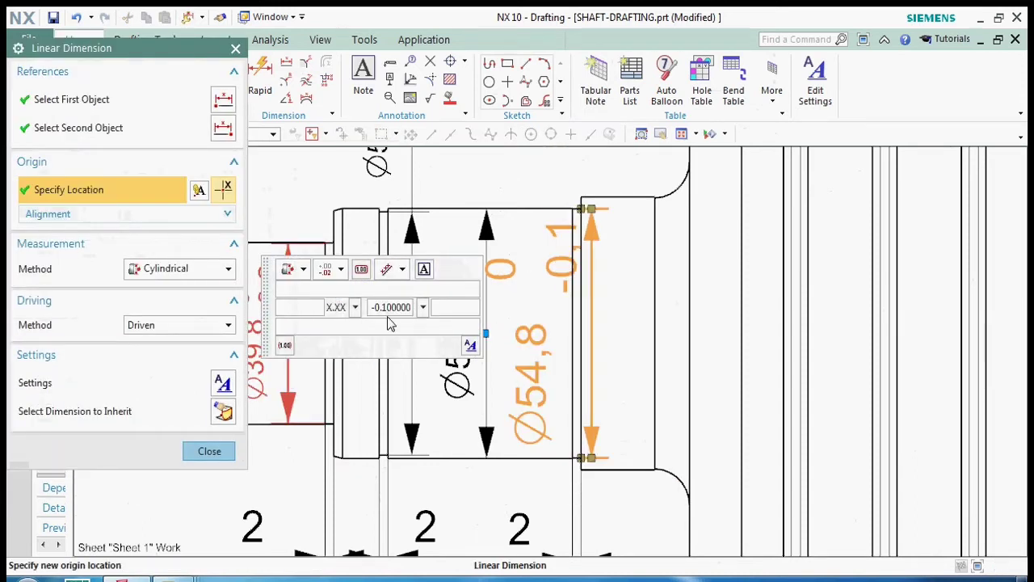
key("Return")
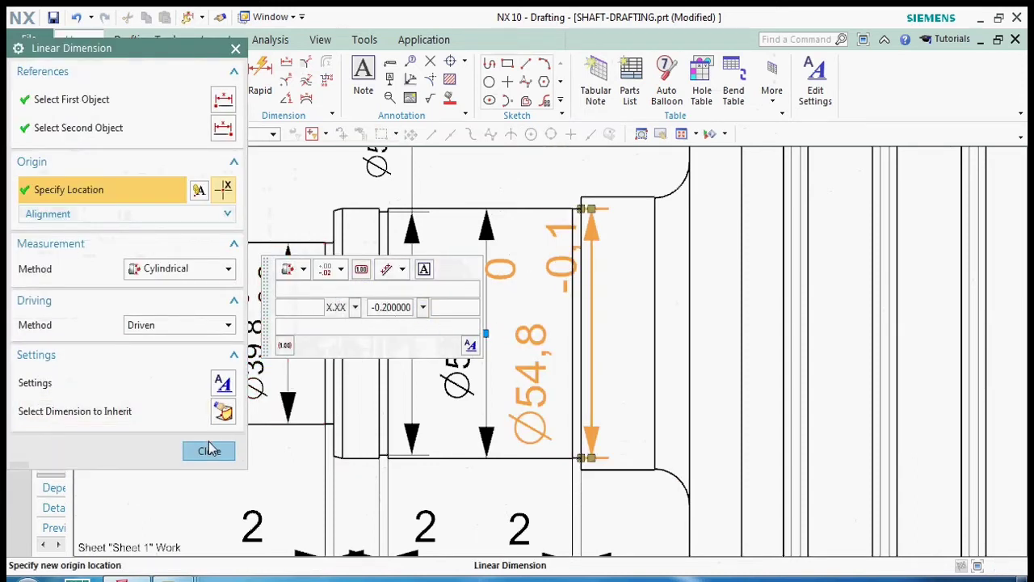
Set the relief groove dimension's text height to 2.3 and its tolerance text's line gap and text gap factors to 0.3
left_click(471, 345)
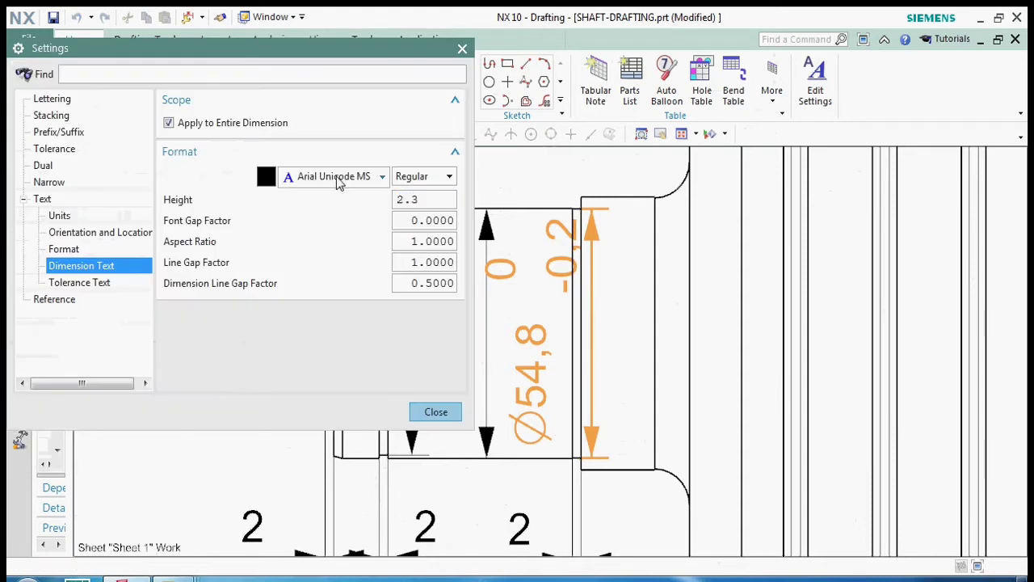
left_click(101, 288)
double_click(425, 288)
type("0.3")
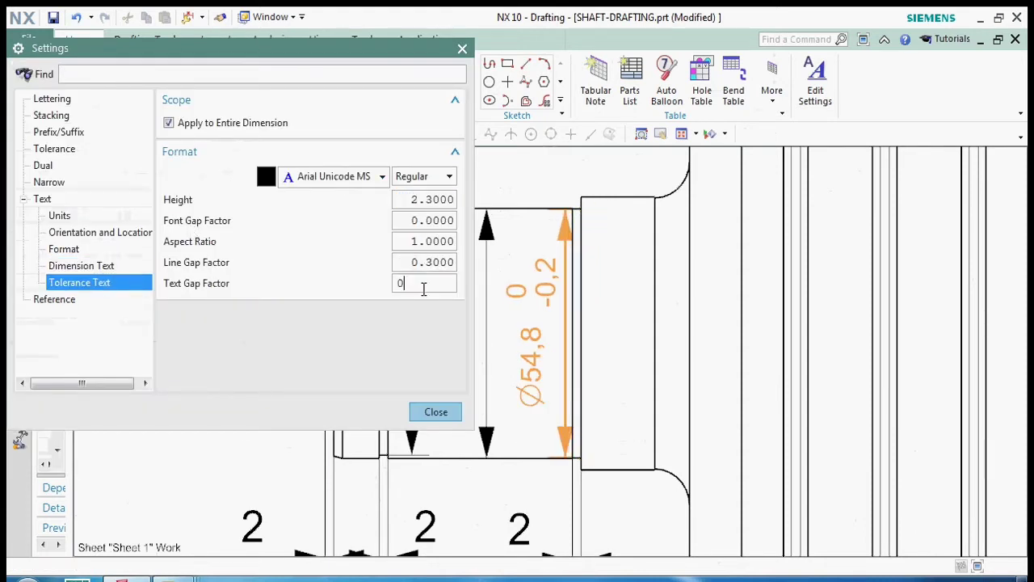
left_click(434, 419)
left_click(214, 445)
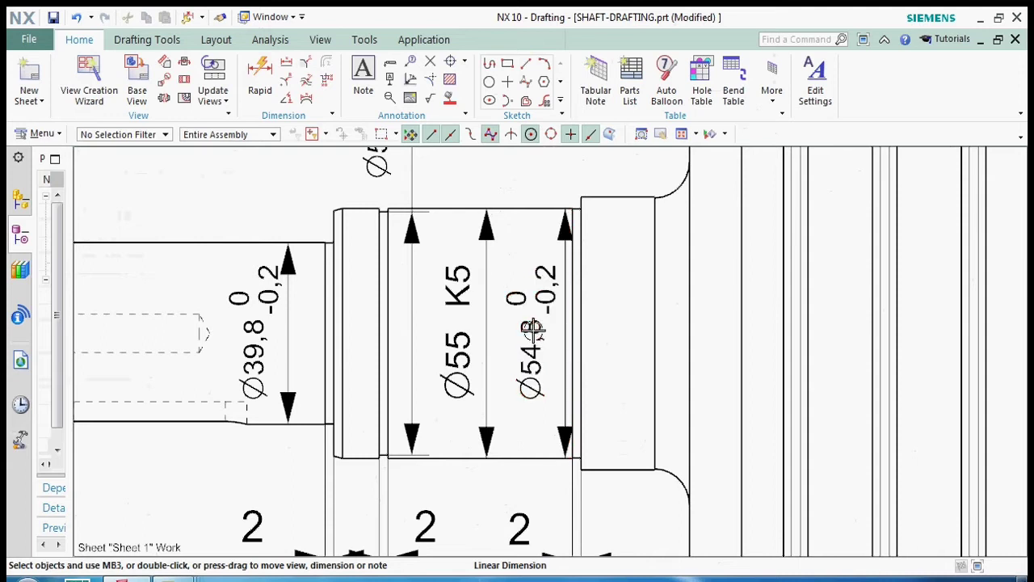
Add a vertical rapid dimension across the collar between the second journal and the grooved body, with its text inside the collar
scroll(474, 383, "down", 1)
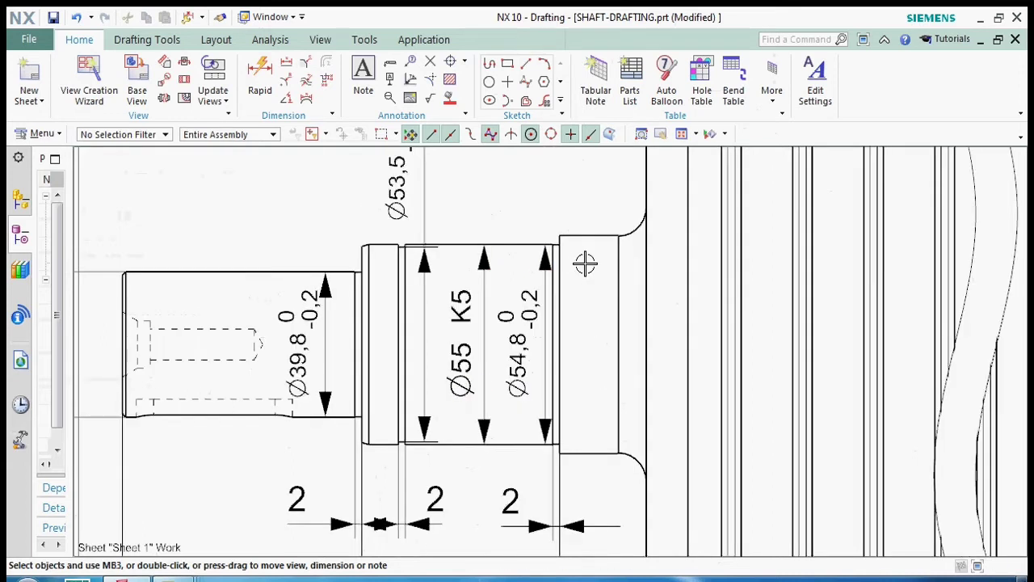
left_click(264, 75)
left_click(584, 236)
left_click(594, 444)
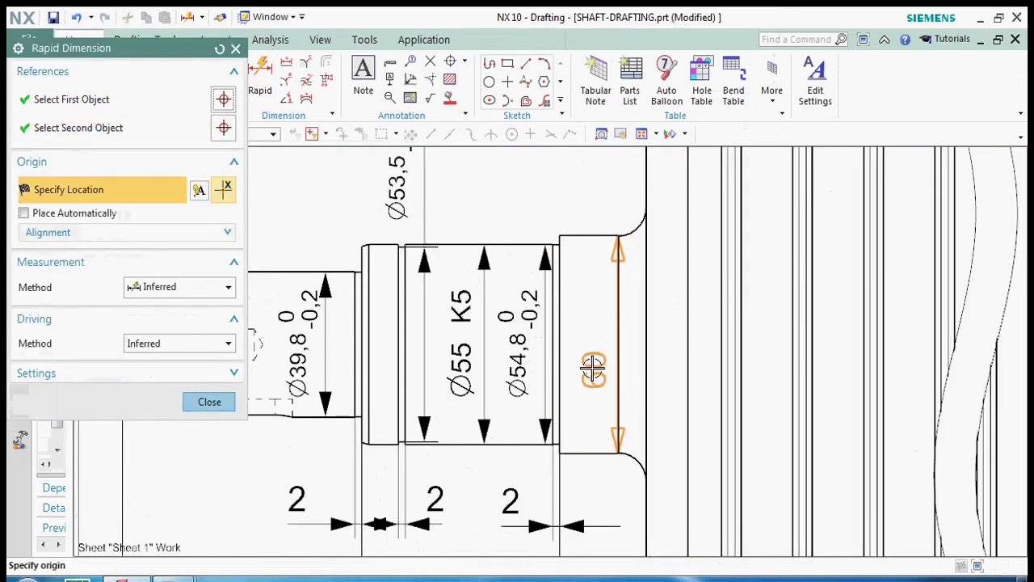
scroll(575, 348, "down", 3)
scroll(577, 355, "up", 3)
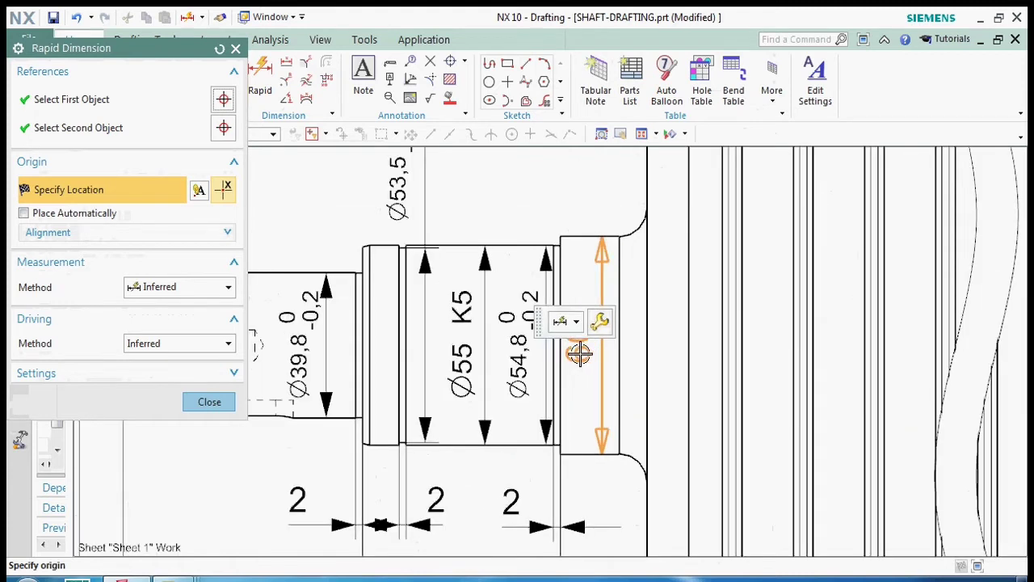
left_click(577, 351)
key("Escape")
Change the collar dimension to the Cylindrical method and append the fit m6
double_click(592, 346)
left_click(669, 289)
left_click(659, 376)
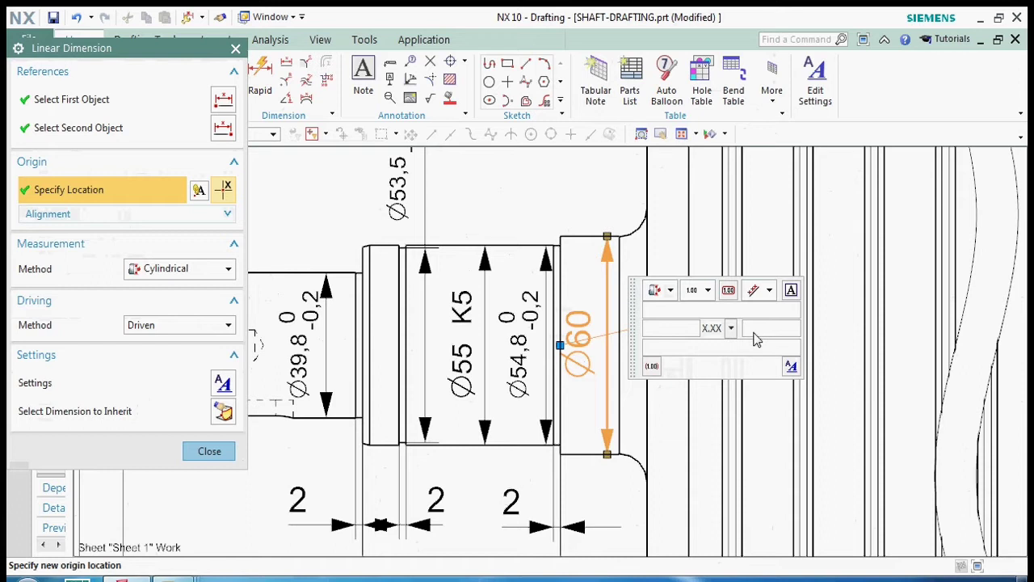
type("m6")
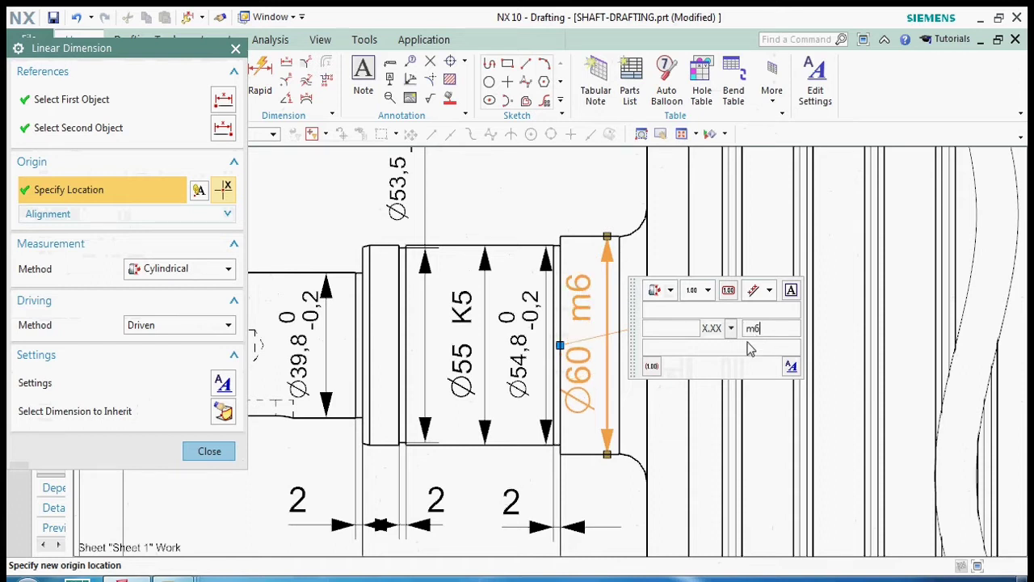
middle_click(647, 447)
Set the text height of the collar's m6 diameter dimension, including its appended fit, to 2.8
double_click(587, 372)
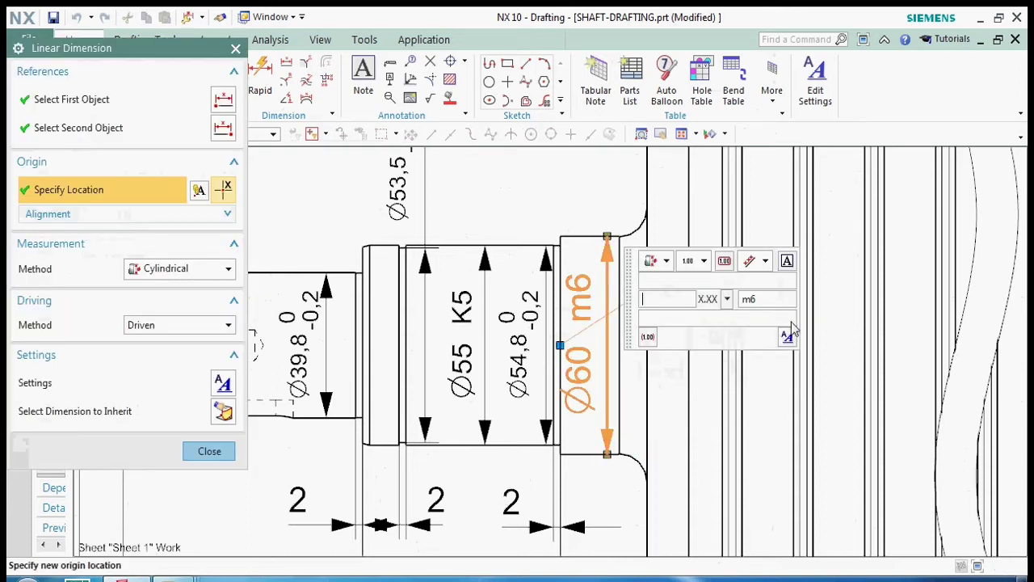
left_click(790, 333)
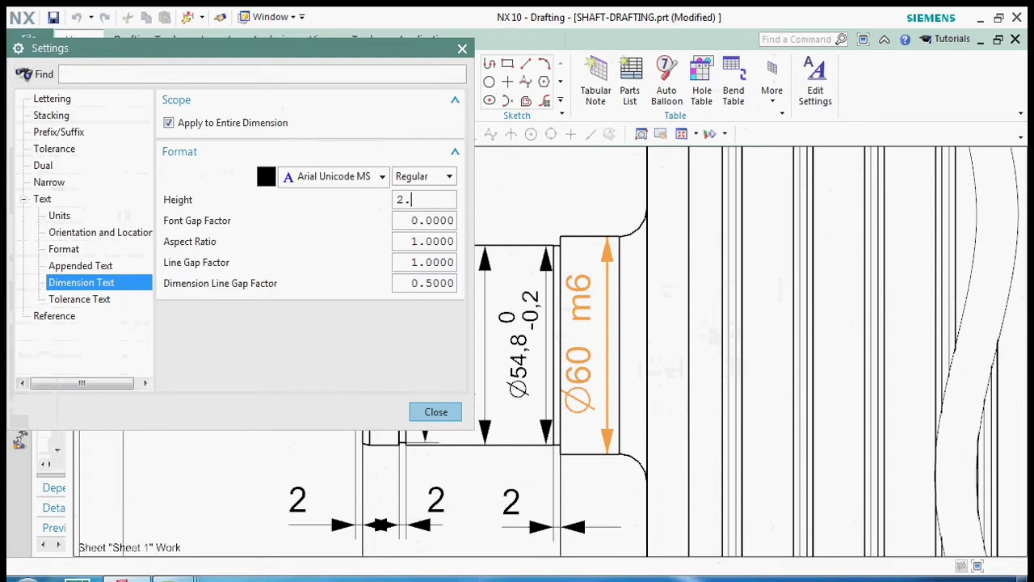
left_click(433, 241)
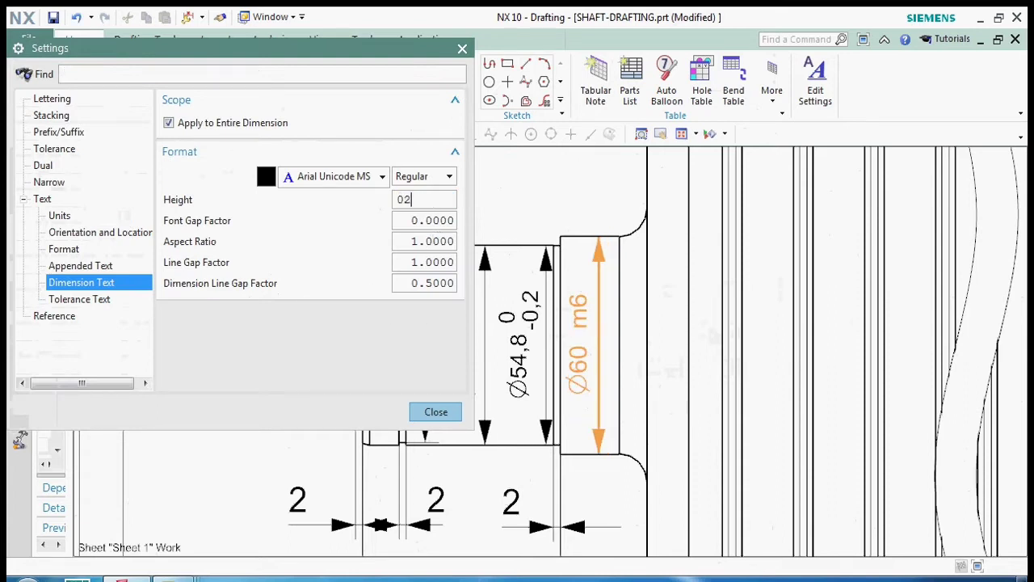
left_click(419, 234)
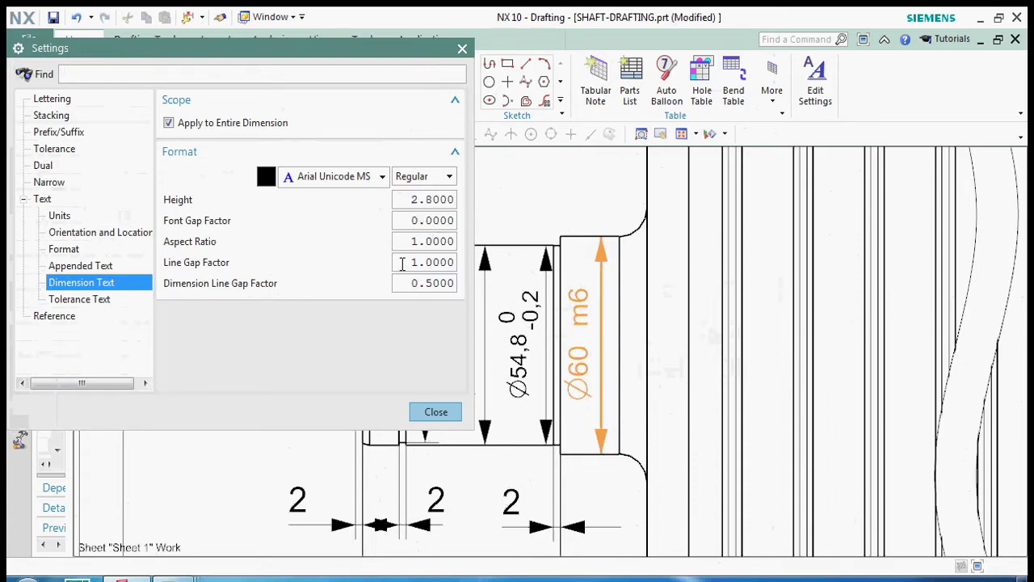
left_click(435, 413)
left_click(208, 449)
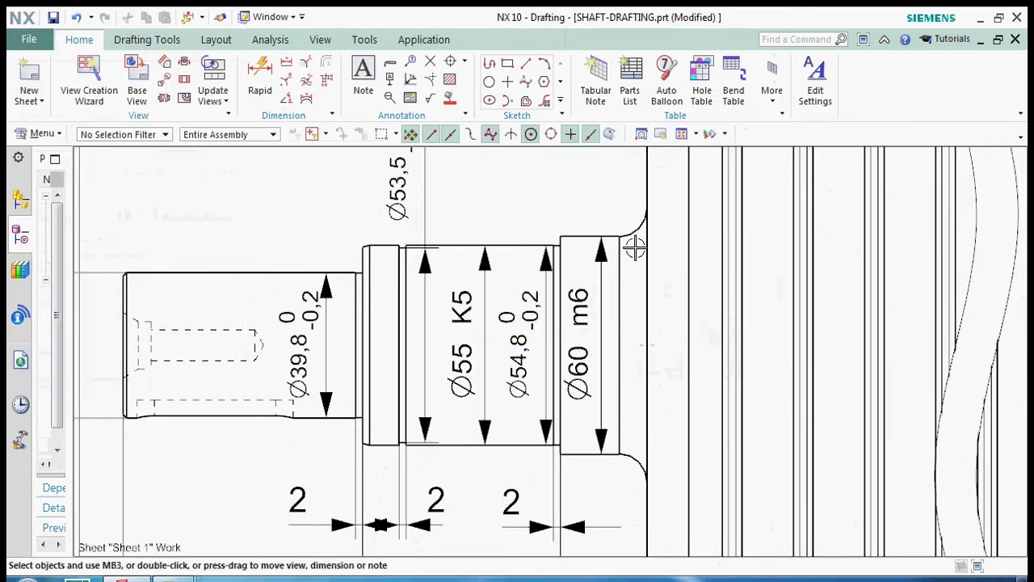
Shift the collar's m6 diameter dimension slightly toward the grooved body
scroll(635, 249, "up", 4)
scroll(623, 444, "down", 8)
mouse_move(580, 332)
left_mouse_down()
mouse_move(564, 258)
mouse_move(570, 339)
left_mouse_up()
scroll(569, 344, "up", 3)
scroll(575, 365, "down", 1)
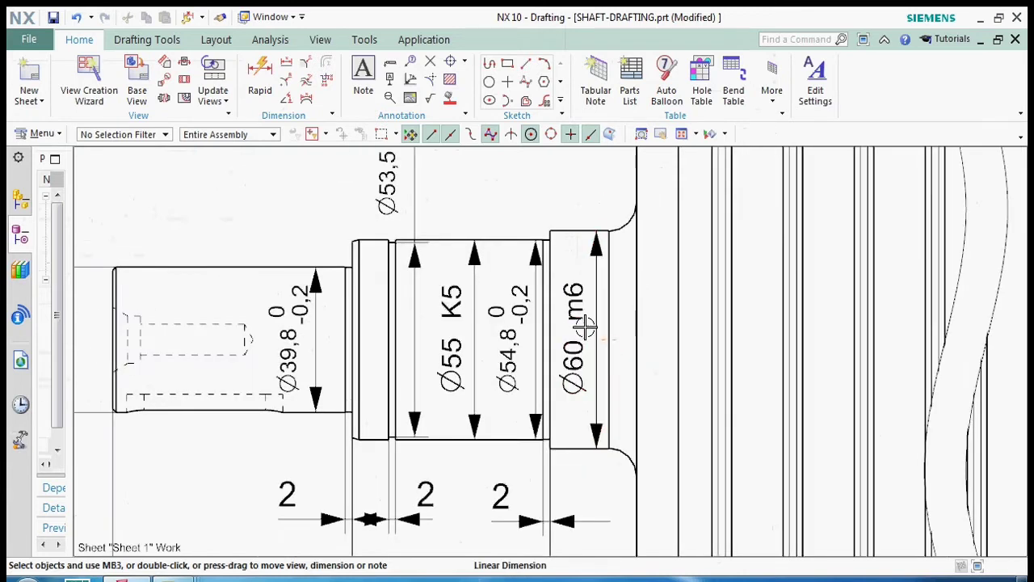
Add a vertical rapid dimension between the fillet arc ends beside the collar, placing it at the start of the grooved body
scroll(655, 228, "up", 3)
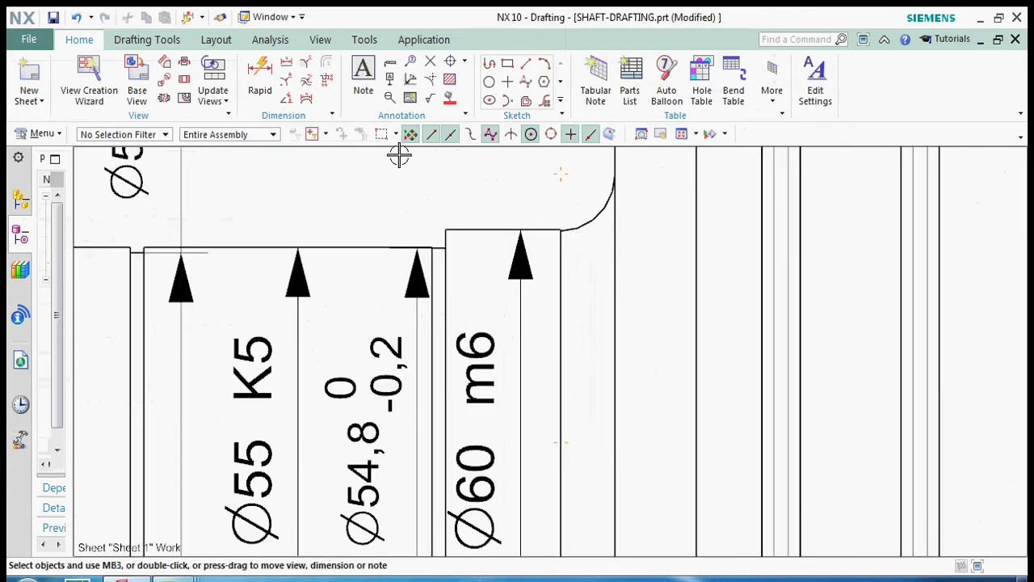
left_click(260, 72)
scroll(572, 231, "up", 4)
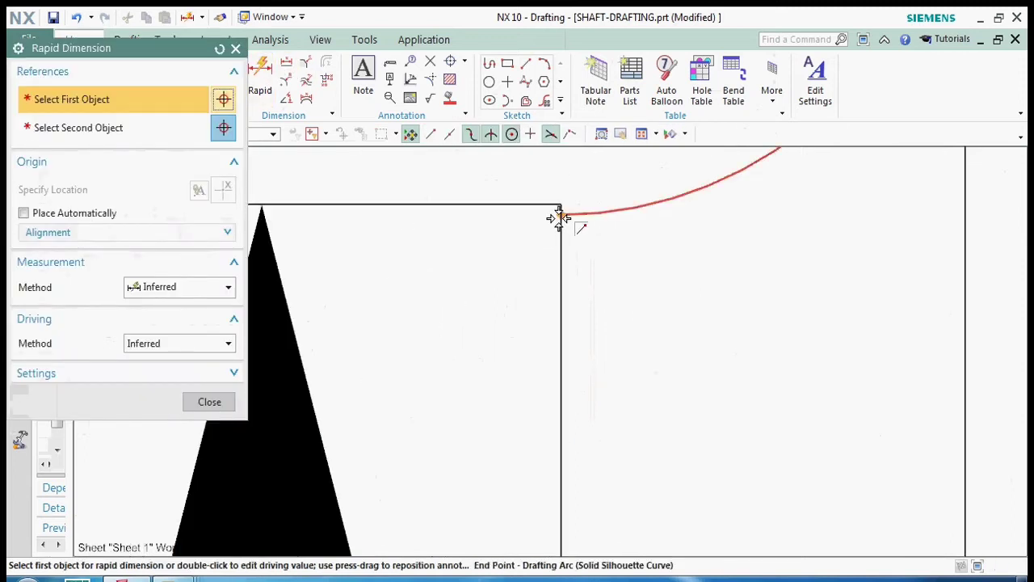
left_click(557, 219)
scroll(545, 188, "down", 5)
scroll(545, 190, "down", 3)
scroll(553, 333, "up", 5)
scroll(554, 339, "up", 4)
left_click(544, 344)
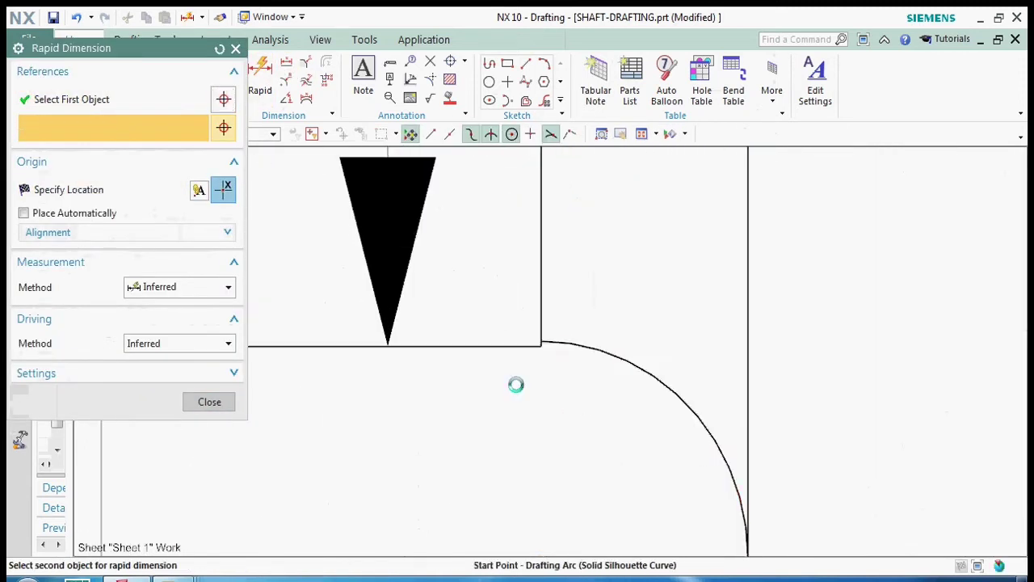
scroll(524, 350, "down", 6)
scroll(523, 291, "down", 3)
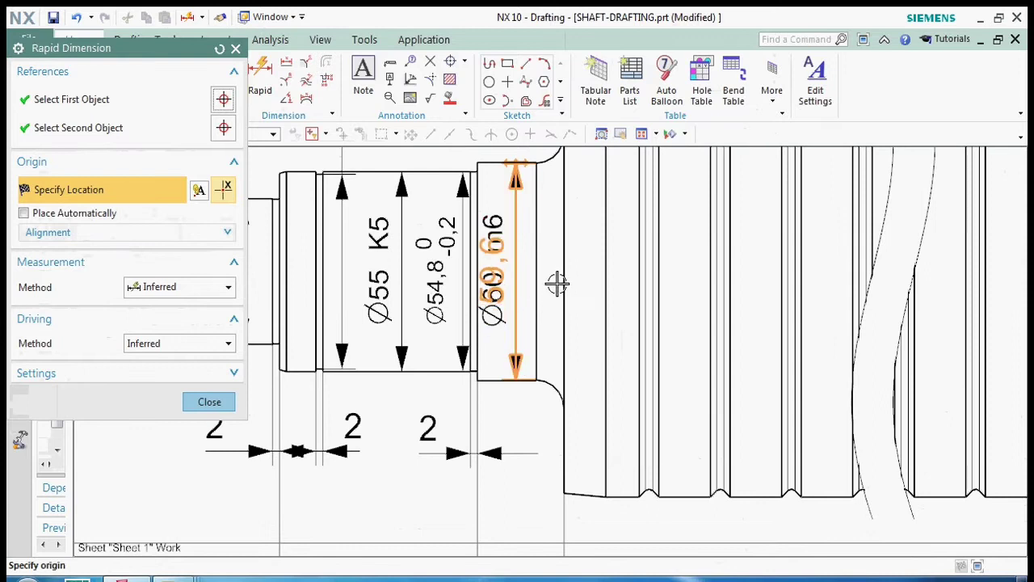
scroll(552, 275, "down", 3)
left_click(520, 358)
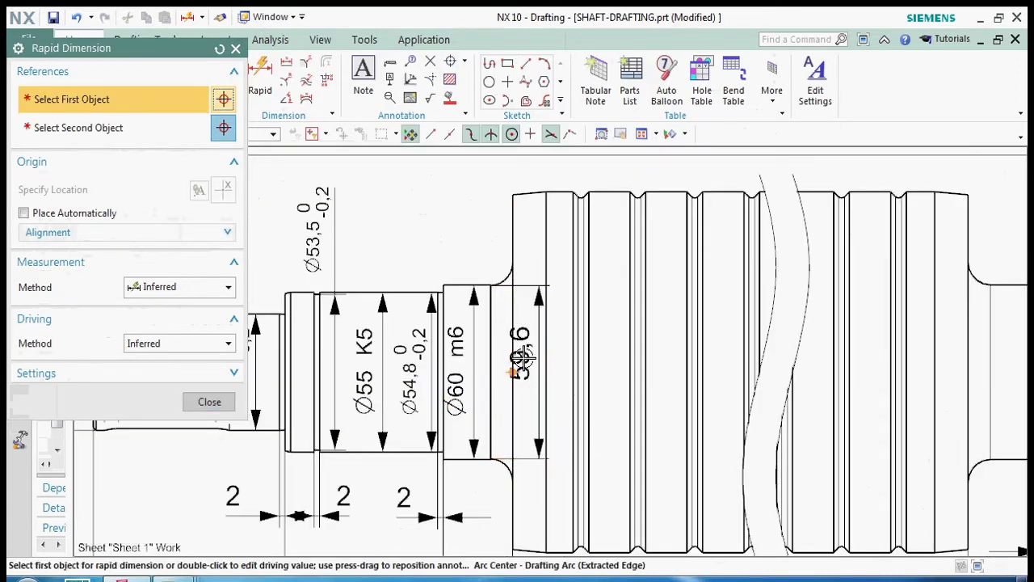
Finish dimensioning and move the fillet-end dimension slightly farther from the collar
scroll(527, 368, "up", 4)
scroll(528, 356, "up", 2)
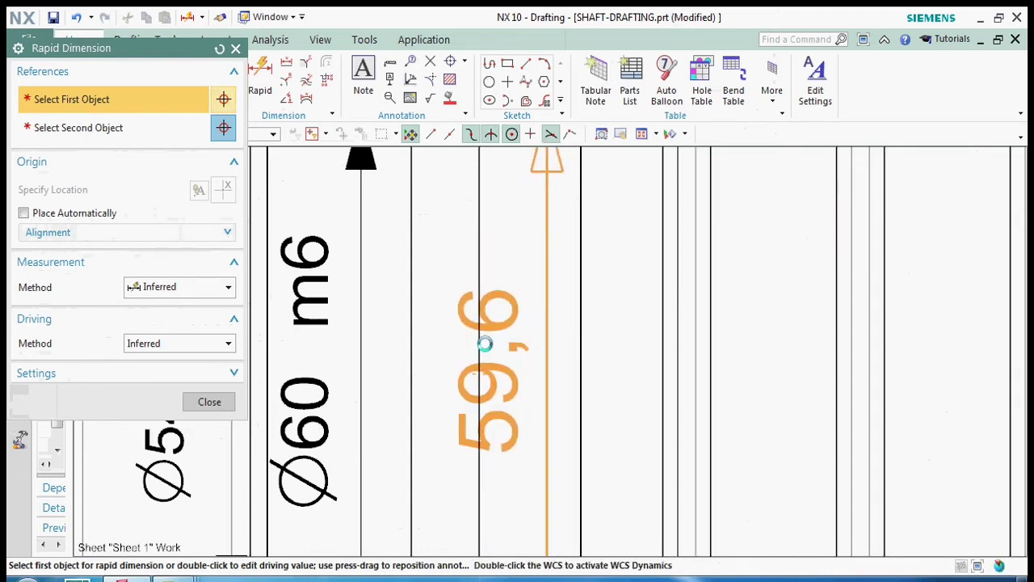
scroll(496, 368, "down", 3)
scroll(449, 355, "down", 2)
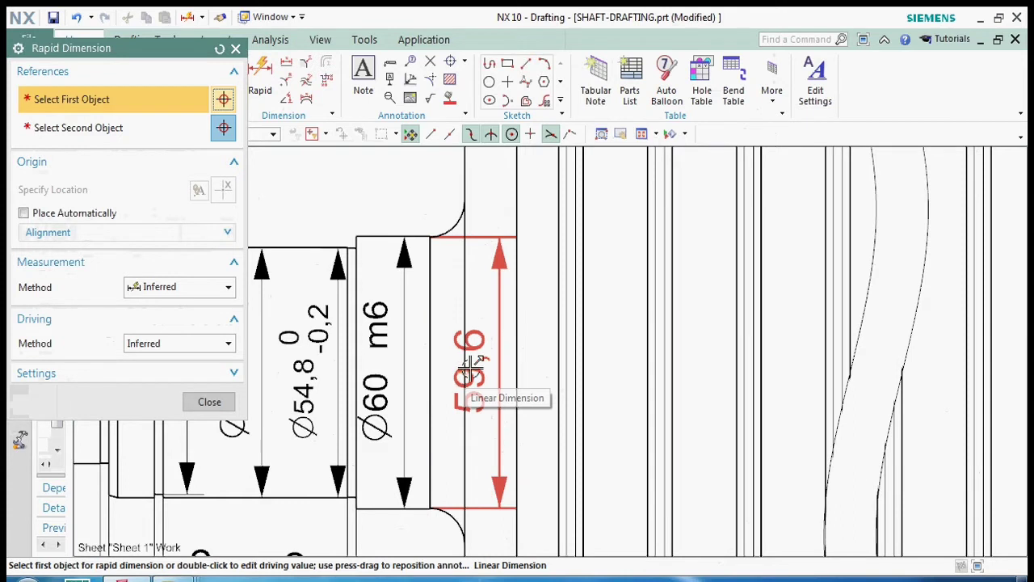
scroll(418, 356, "down", 1)
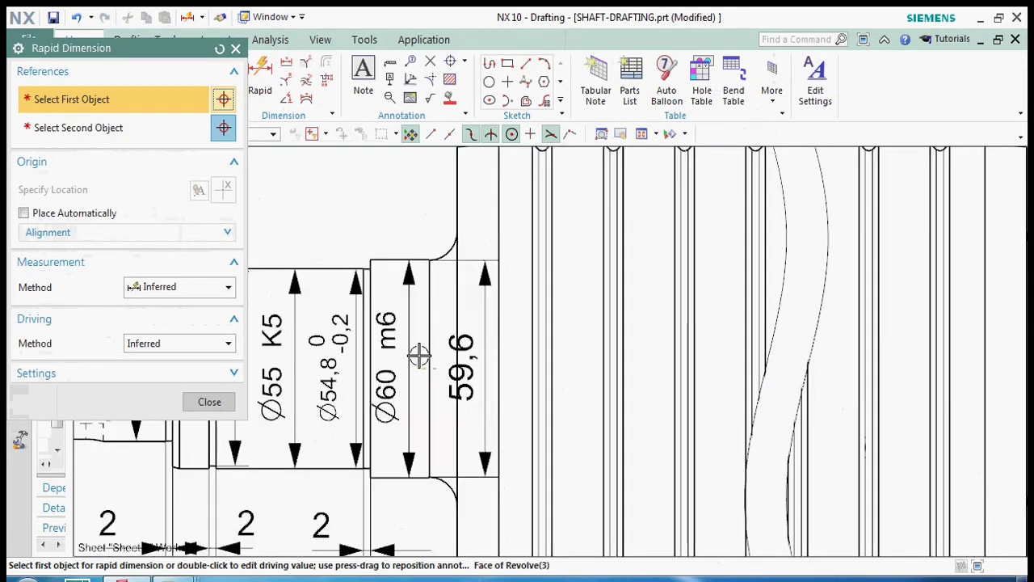
left_click(210, 402)
scroll(474, 374, "up", 4)
left_click(505, 378)
scroll(506, 378, "down", 3)
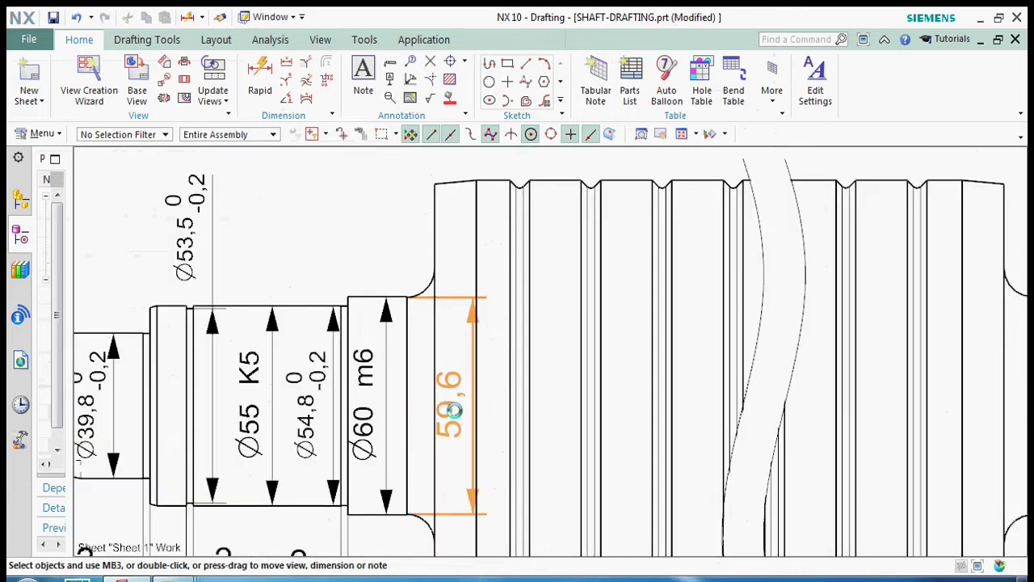
Change the fillet-end dimension to the Cylindrical method with a unilateral tolerance of 0/-0.2
double_click(453, 412)
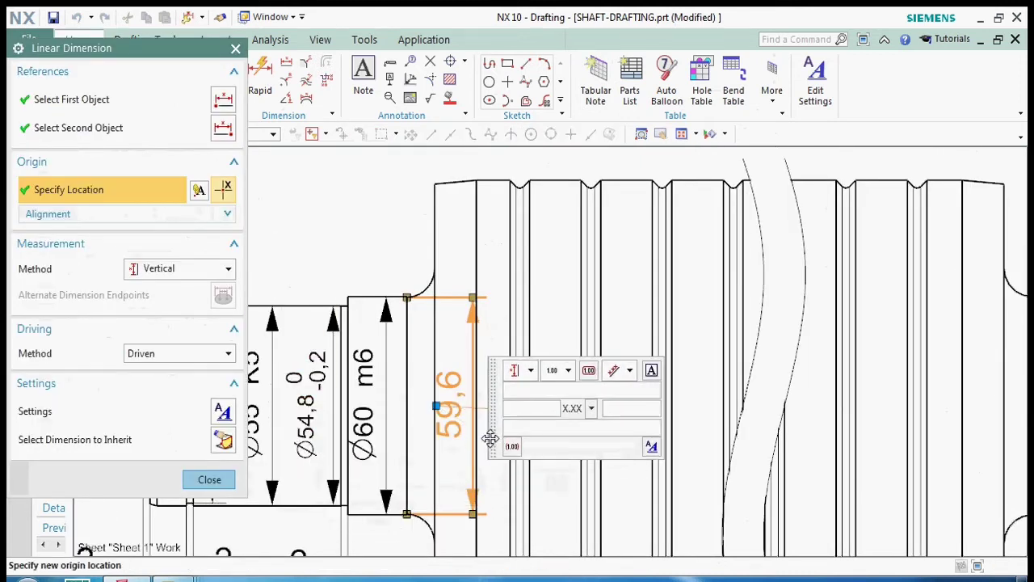
left_click(532, 369)
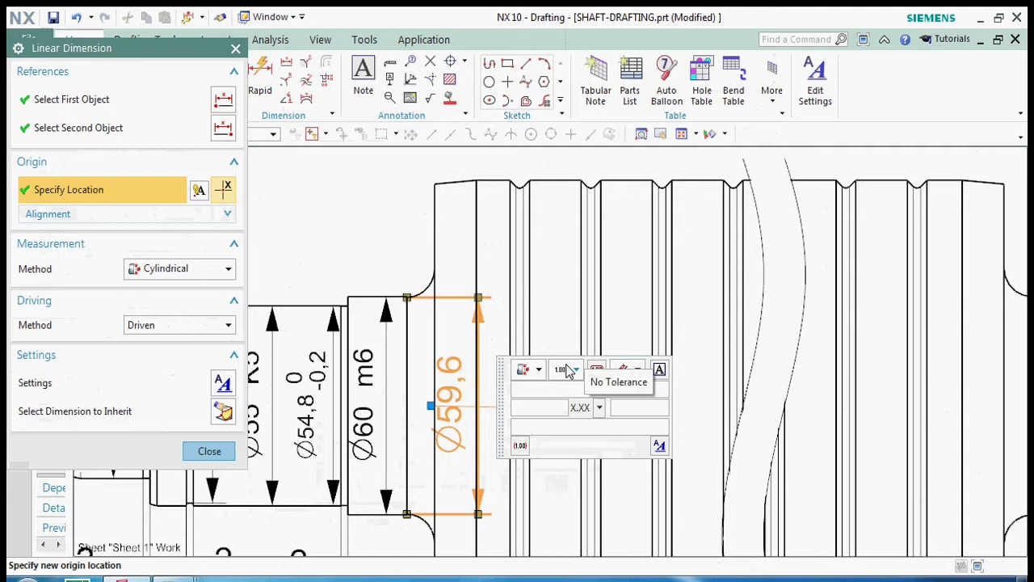
left_click(569, 370)
left_click(563, 430)
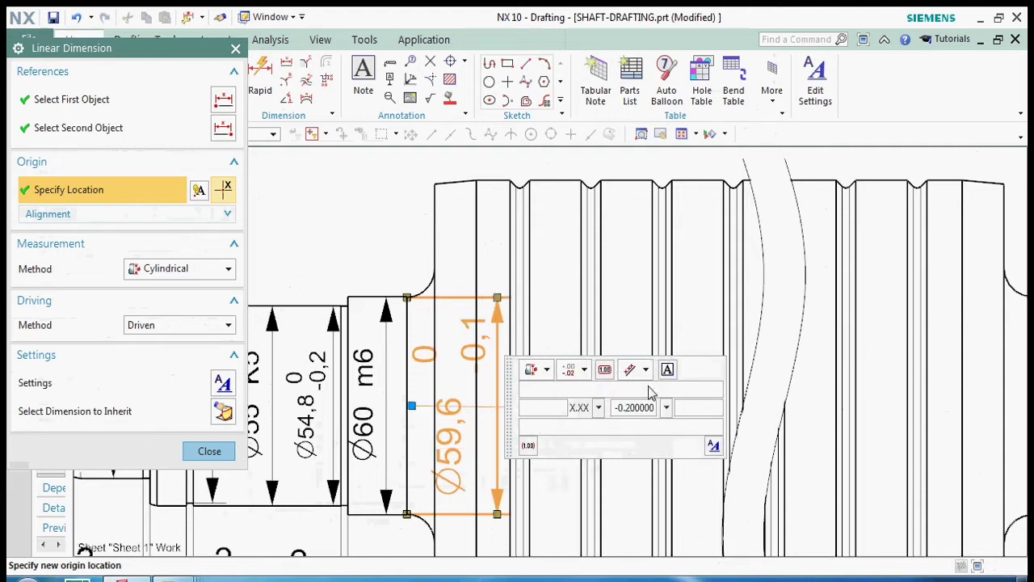
middle_click(601, 468)
Set the fillet-end dimension's text height to 2.5 and its tolerance line gap factor to 0.3, and reduce its tolerance text gap factor
double_click(488, 418)
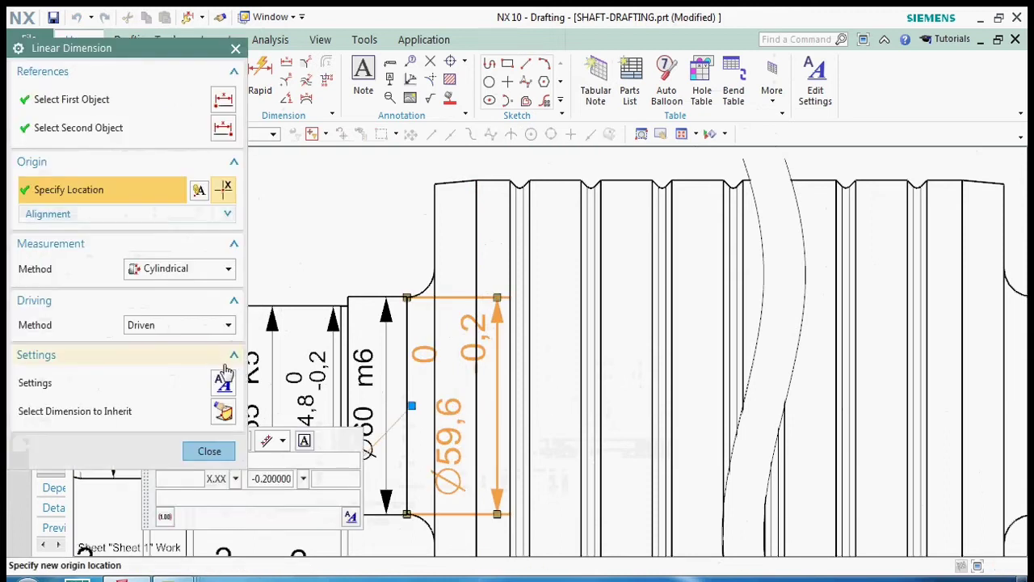
left_click(350, 515)
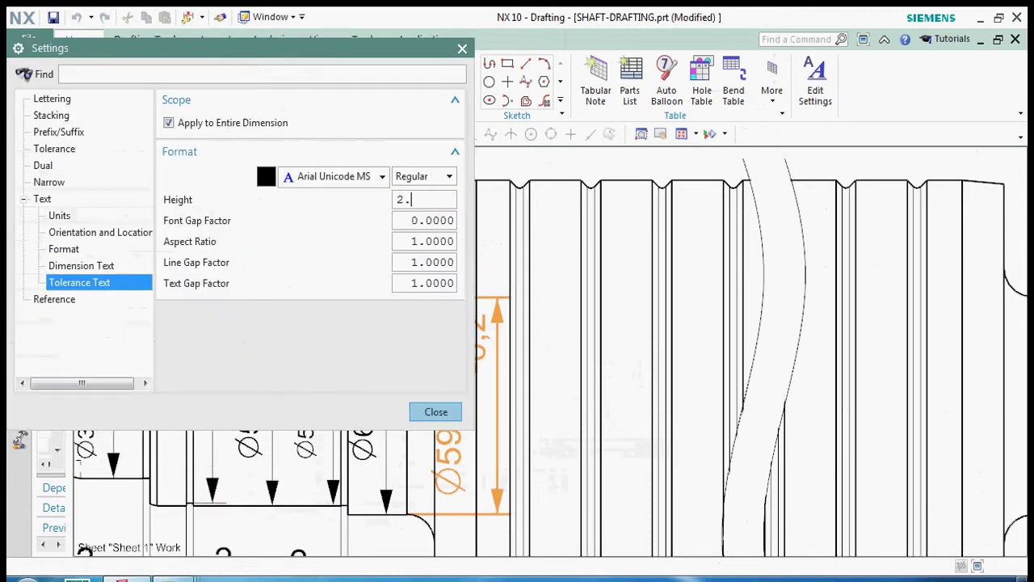
left_click(424, 262)
type("0.")
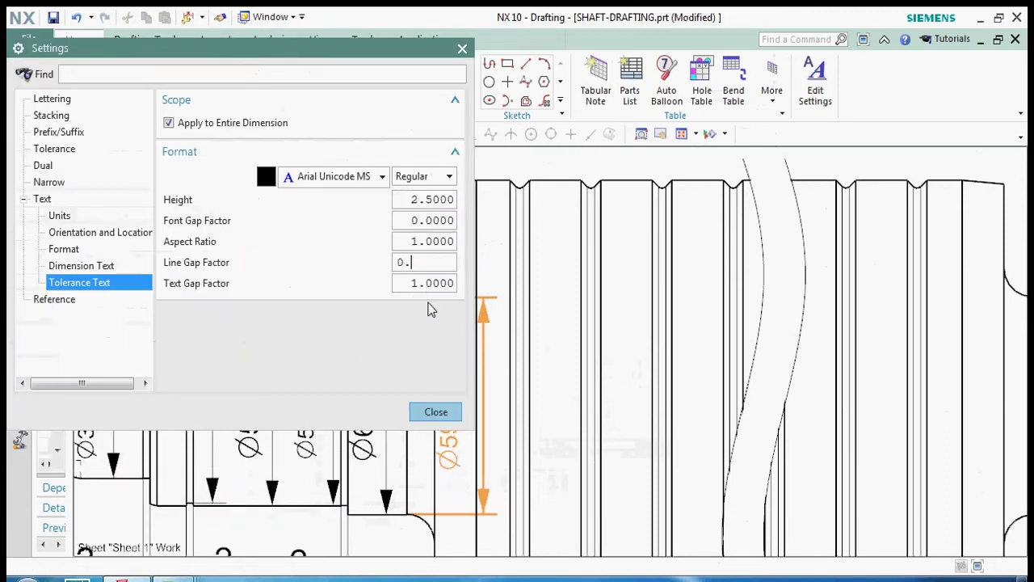
type("3000")
left_click(420, 282)
type("000")
left_click(80, 265)
left_click(435, 412)
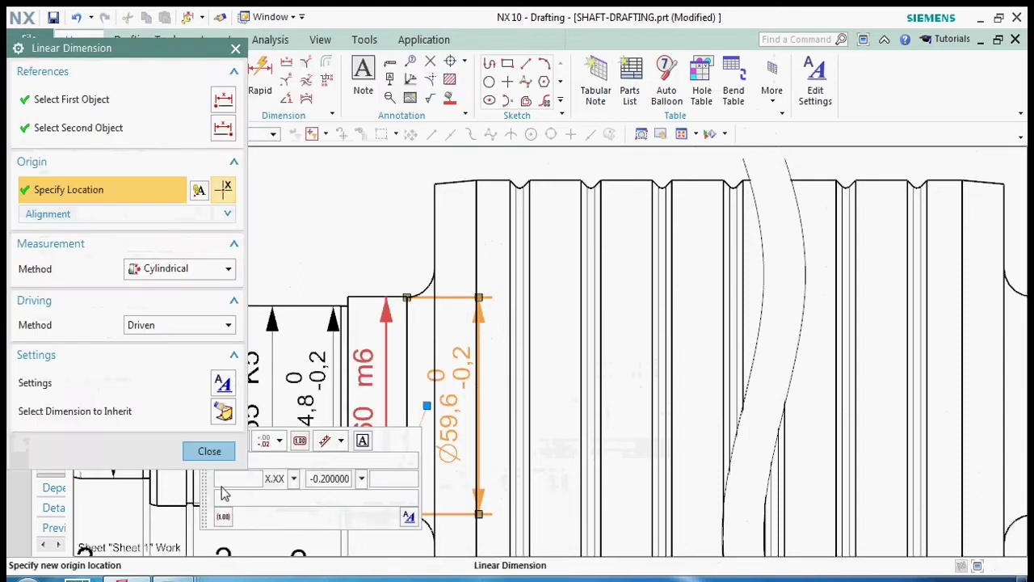
Finish editing the fillet-end dimension beside the collar
left_click(208, 450)
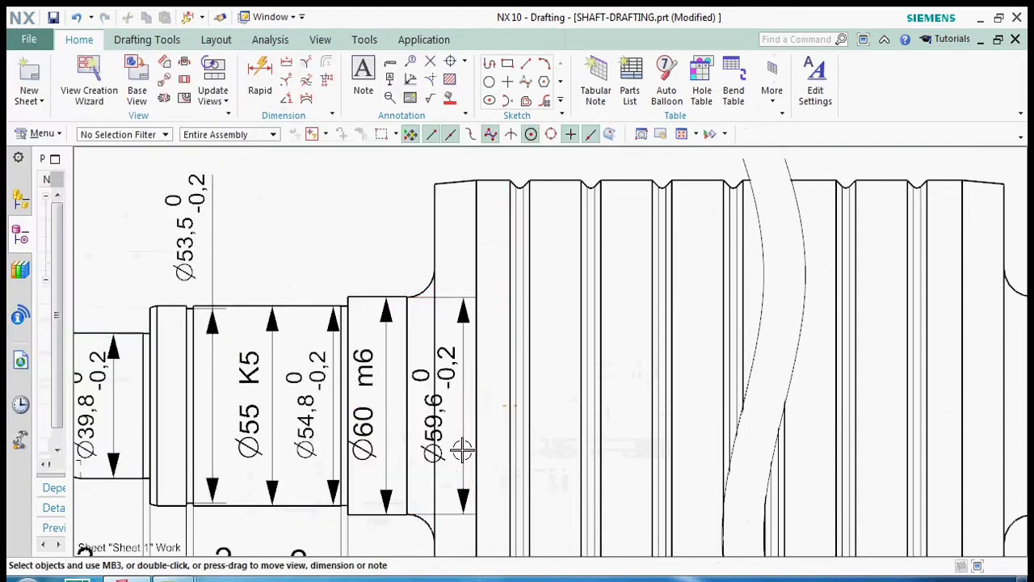
scroll(538, 339, "down", 2)
scroll(497, 380, "up", 2)
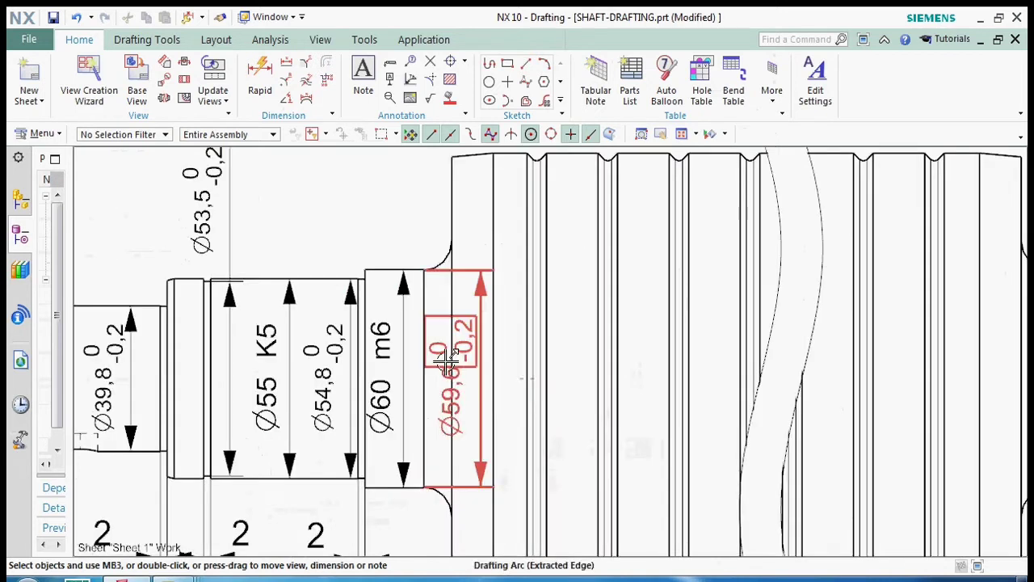
scroll(472, 374, "down", 2)
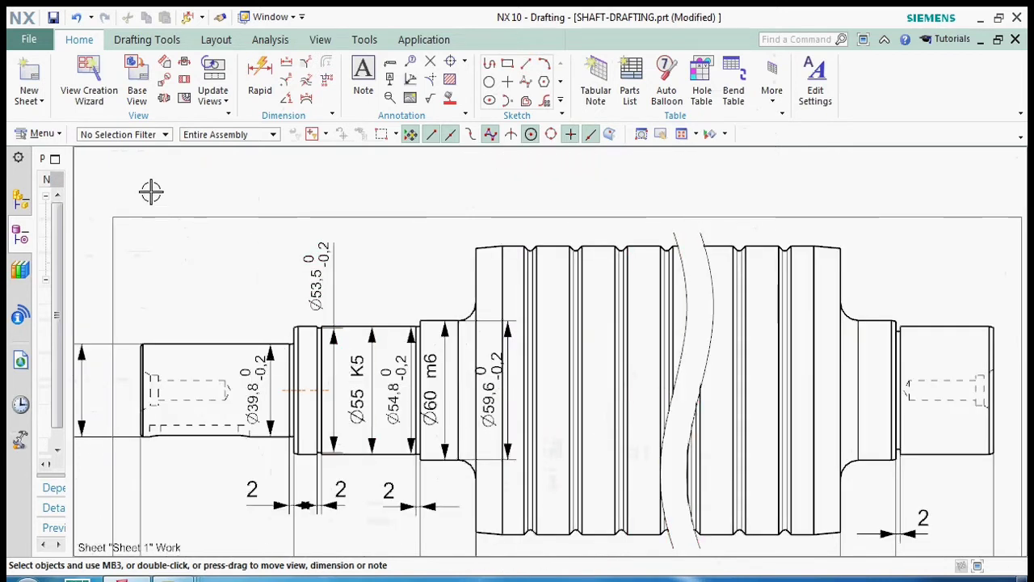
scroll(322, 243, "down", 1)
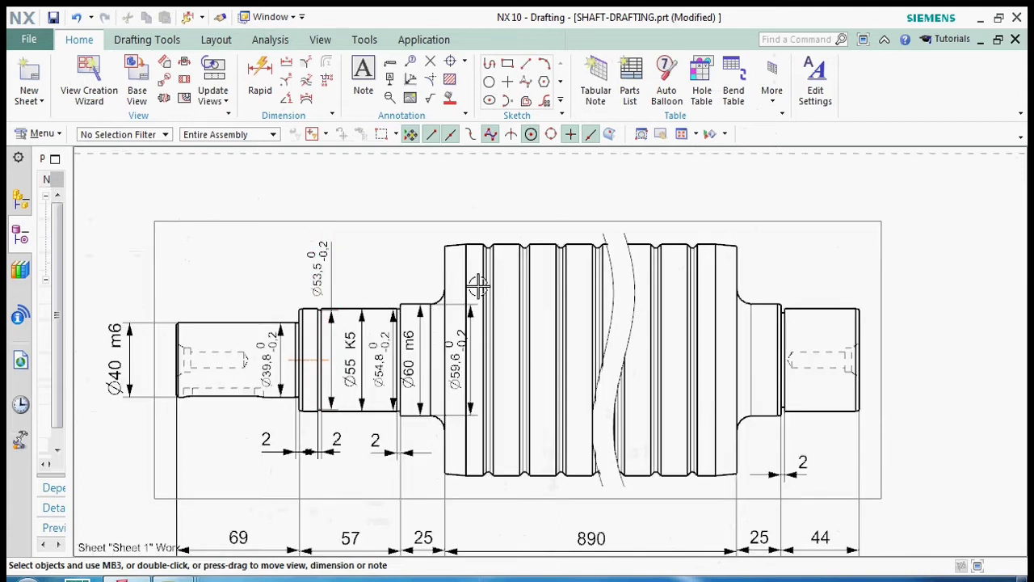
scroll(448, 291, "up", 2)
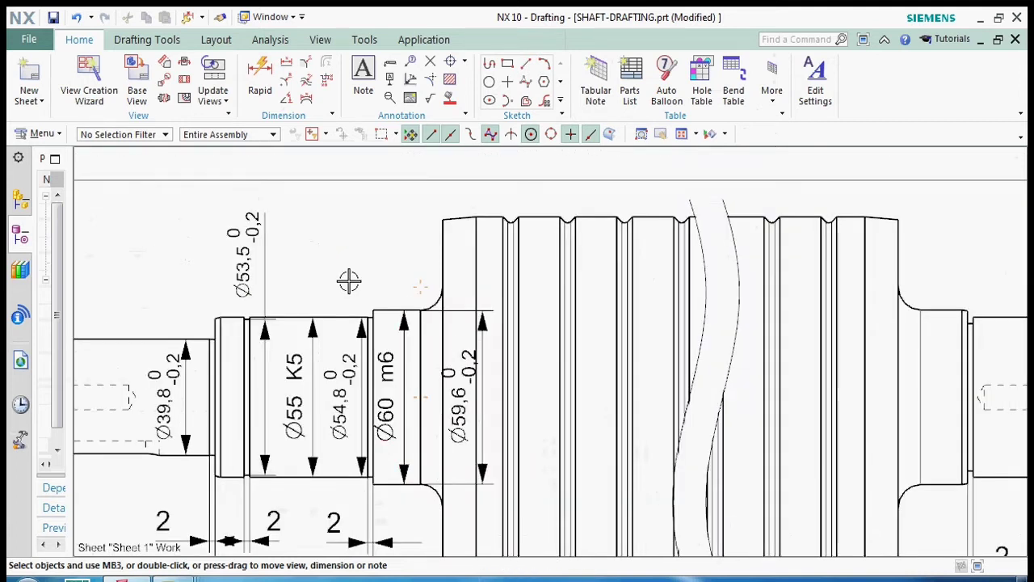
scroll(348, 280, "down", 1)
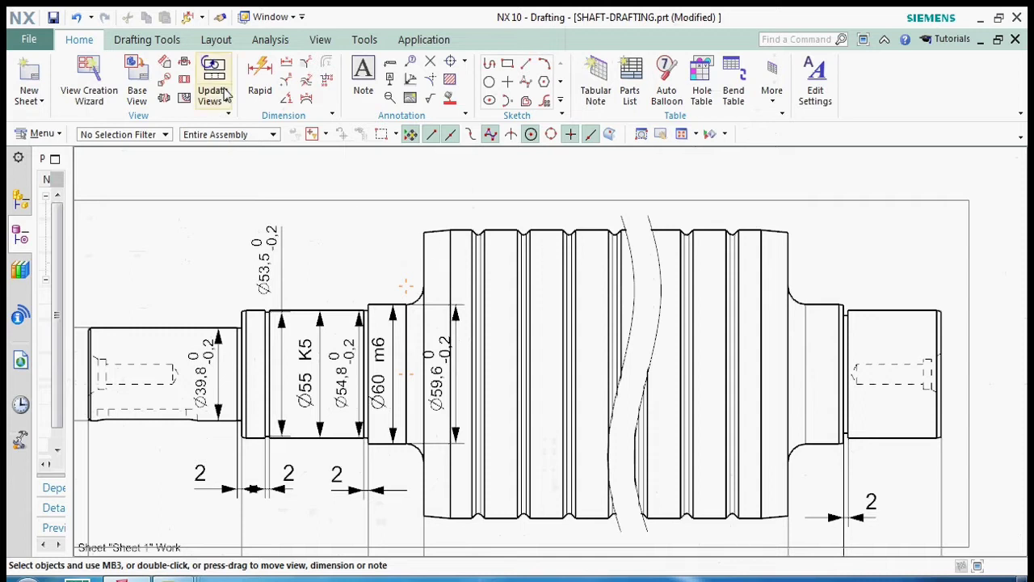
Add a vertical rapid dimension between the upper and lower outer edges of the grooved body, placing it inside the body
left_click(259, 77)
scroll(506, 230, "up", 2)
left_click(506, 230)
scroll(492, 365, "down", 2)
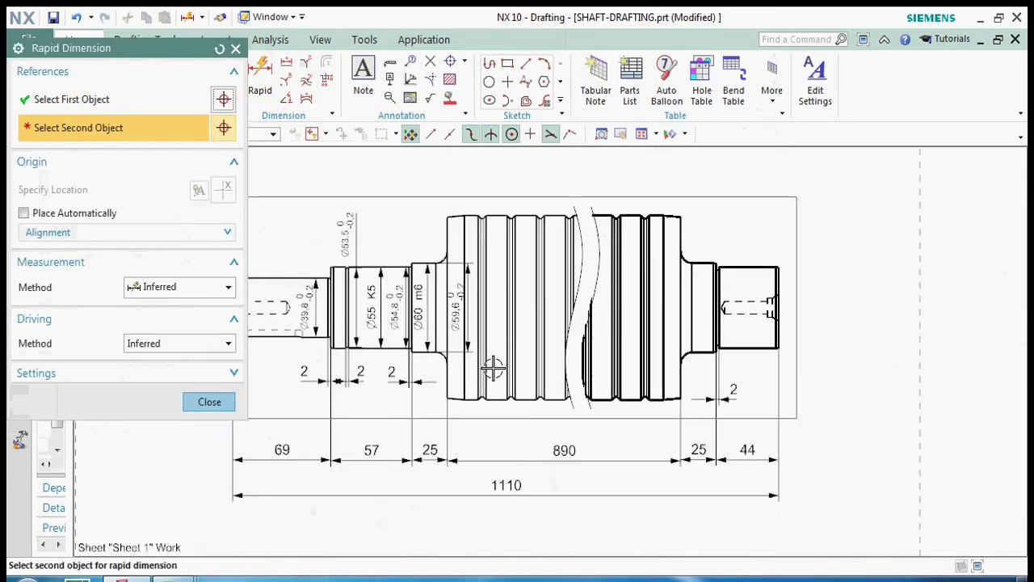
scroll(501, 418, "up", 1)
left_click(501, 418)
scroll(475, 295, "down", 2)
scroll(476, 295, "up", 3)
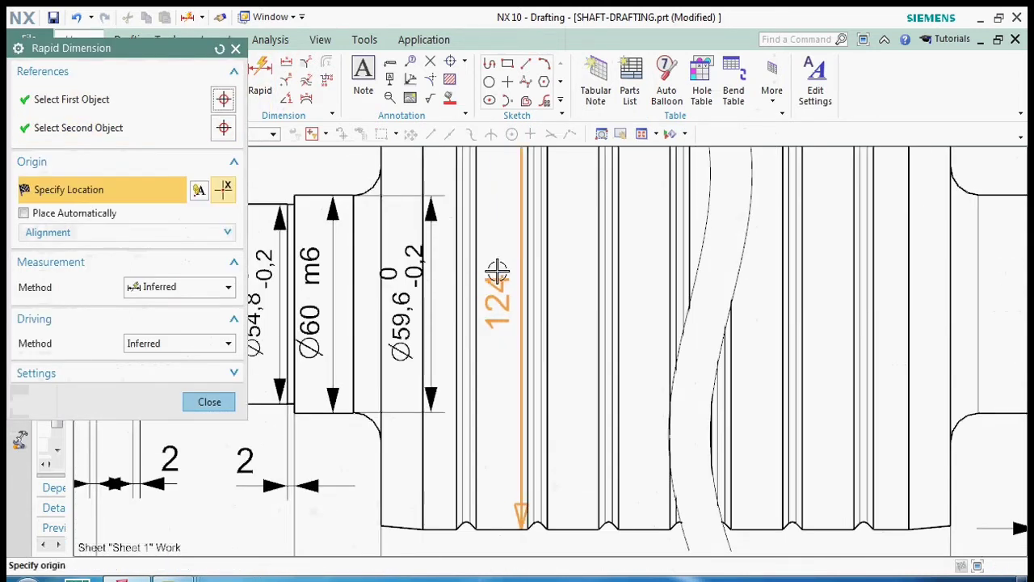
left_click(494, 273)
left_click(209, 402)
Change the grooved body's dimension to the Cylindrical method with an equal bilateral tolerance of ±0.01
right_click(494, 317)
left_click(527, 385)
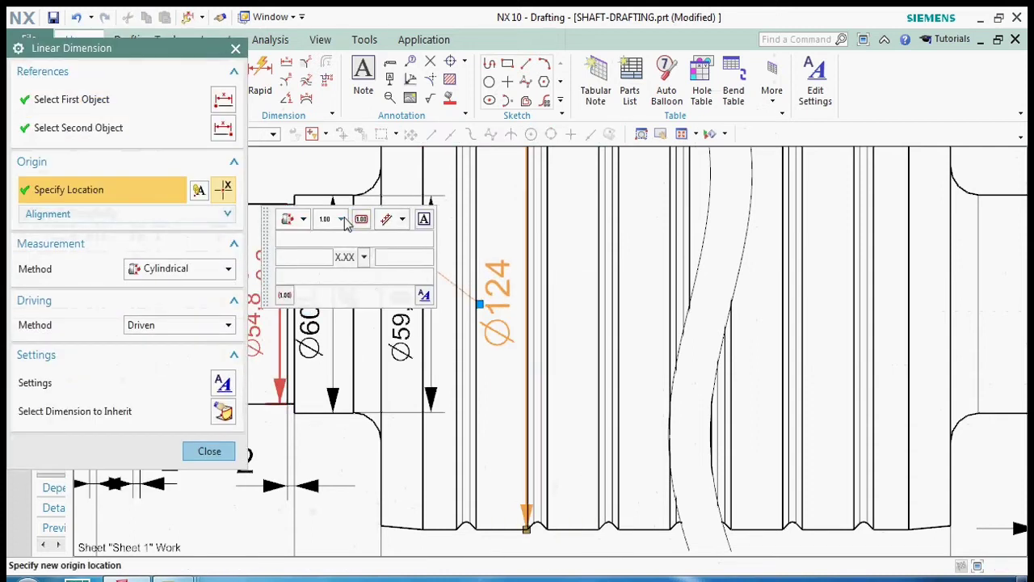
left_click(342, 219)
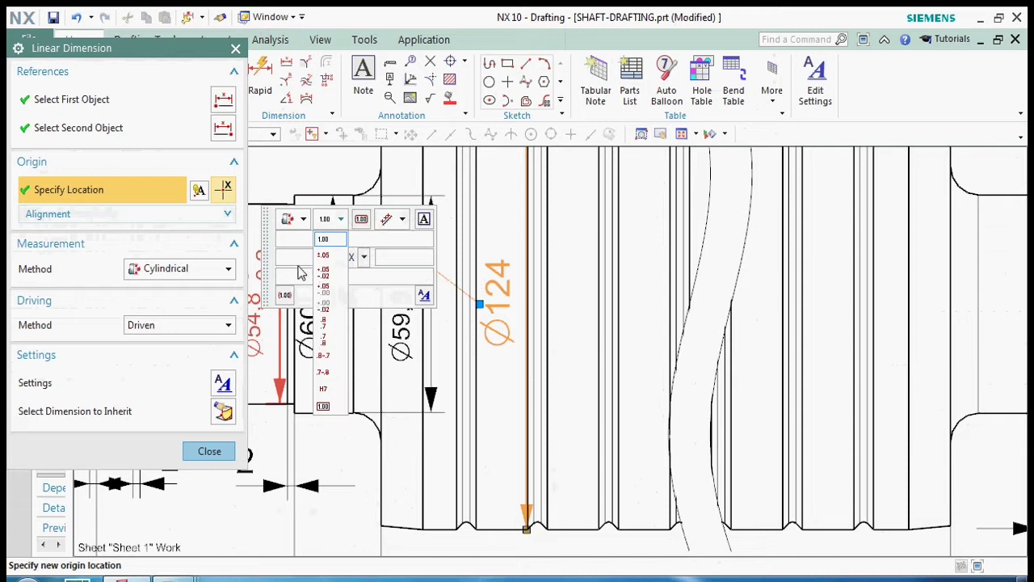
left_click(323, 255)
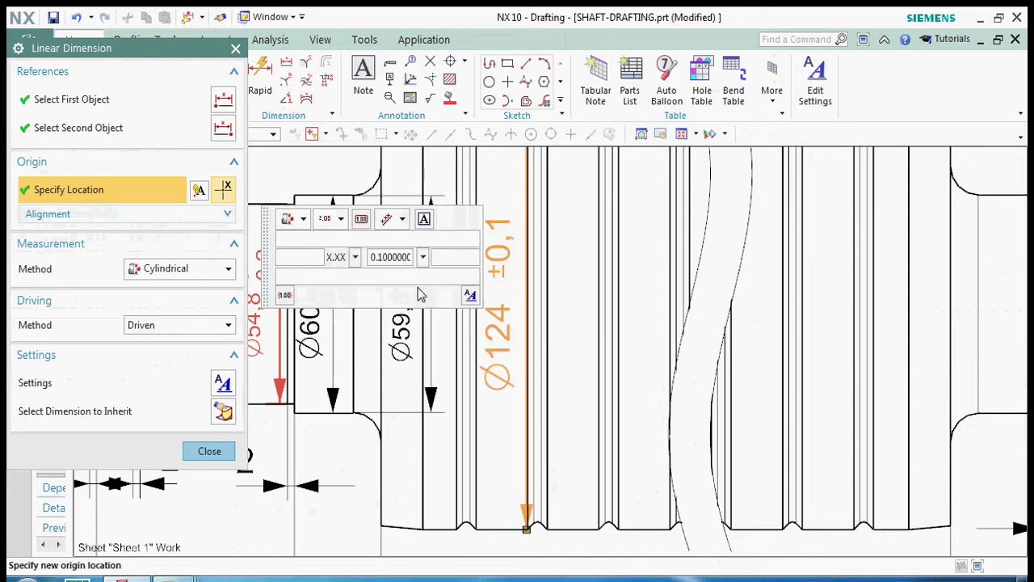
left_click(209, 451)
Move the grooved body's diameter text up above the body outline
scroll(526, 335, "up", 5)
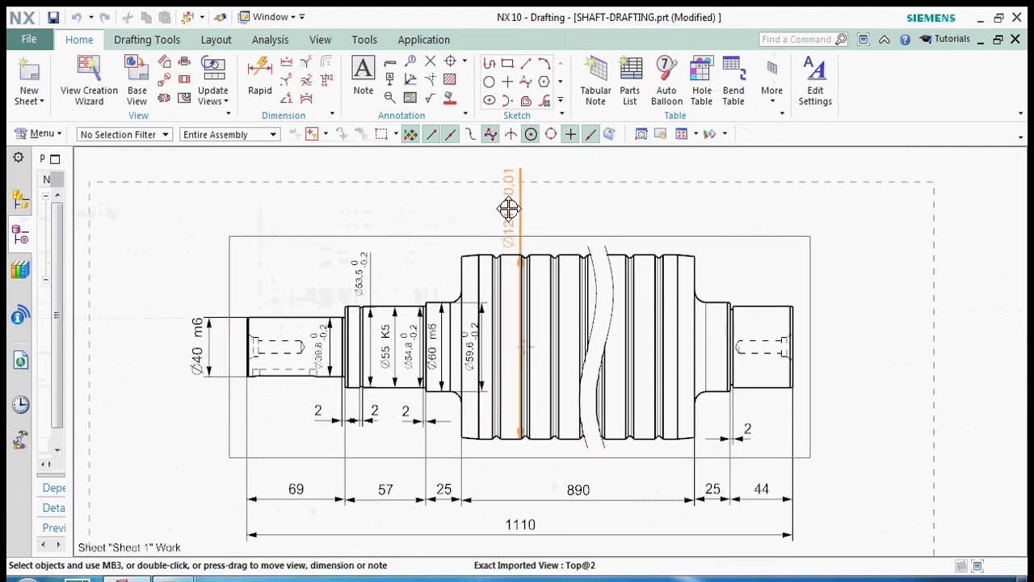
scroll(508, 210, "up", 4)
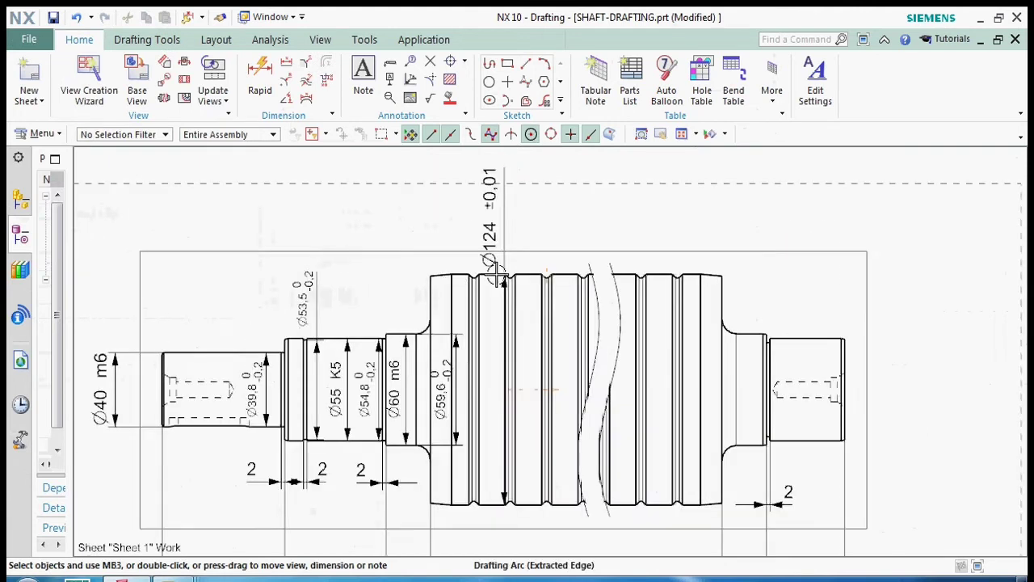
left_click_drag(475, 249, 478, 310)
scroll(488, 266, "down", 6)
scroll(490, 297, "up", 5)
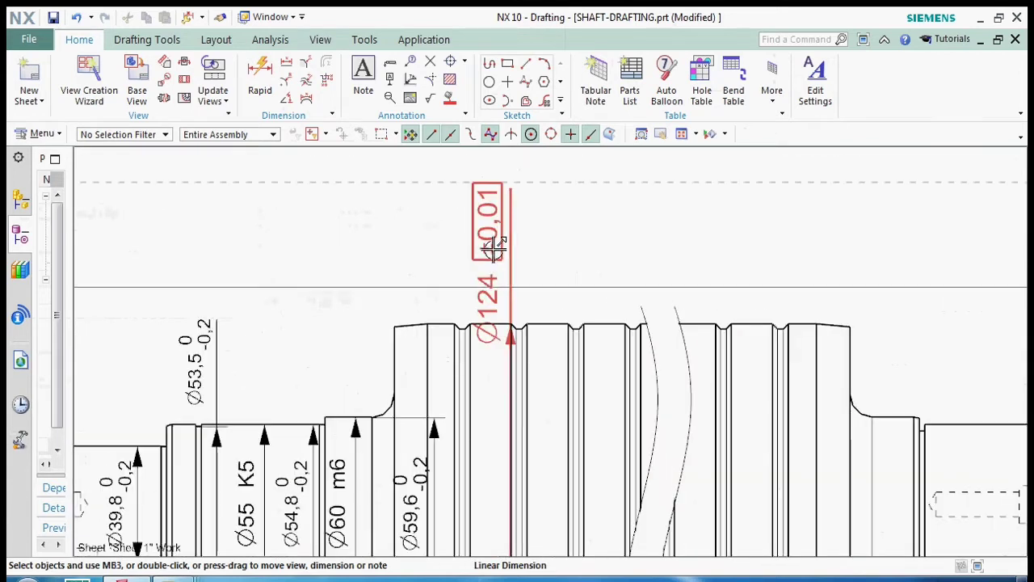
Set the grooved body's diameter dimension to horizontal text orientation
right_click(493, 241)
left_click(526, 254)
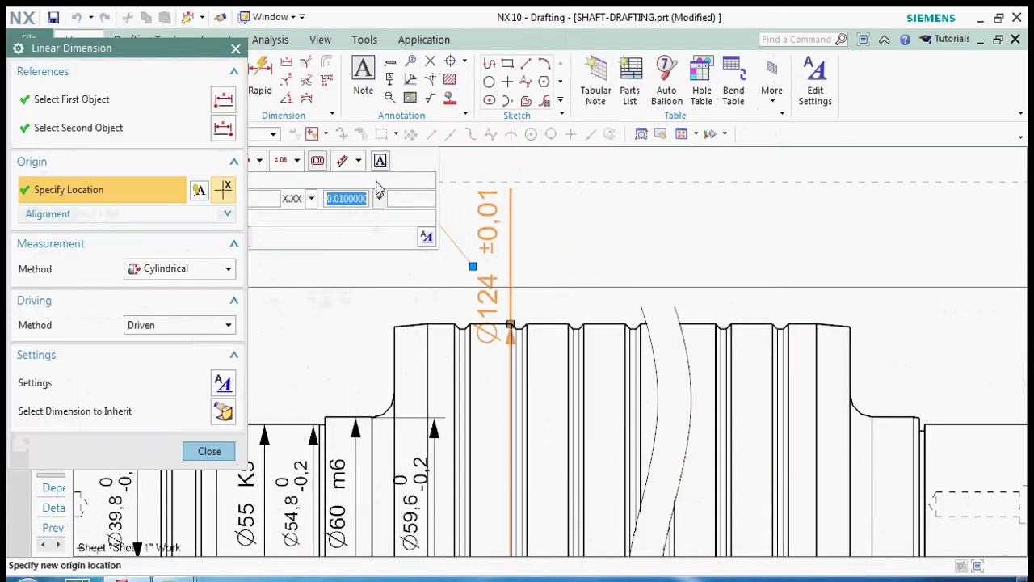
left_click(358, 186)
left_click(206, 459)
scroll(574, 203, "down", 3)
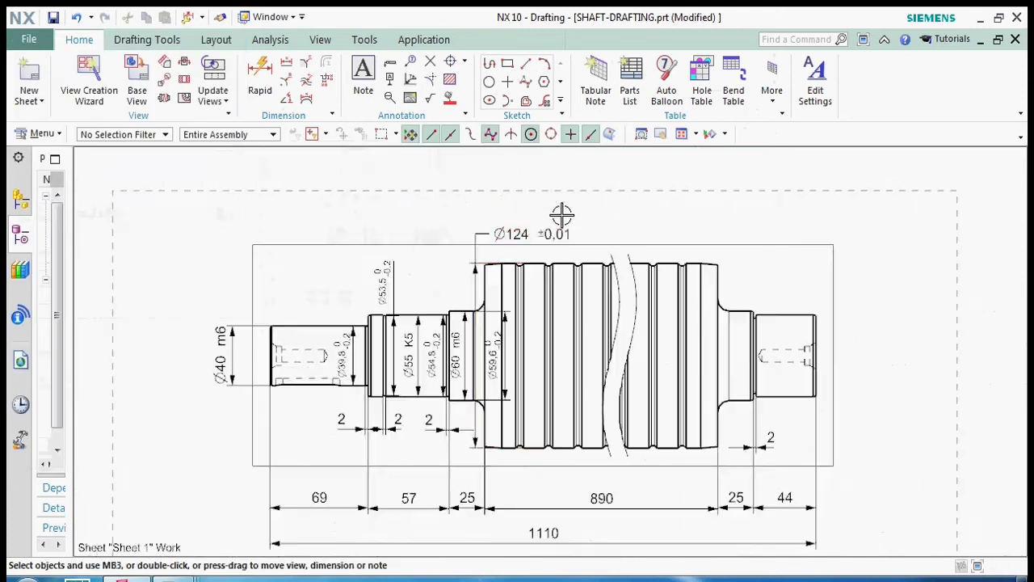
Reposition the grooved body's diameter dimension so its line crosses the body near the first grooves and its text sits above
mouse_move(524, 233)
left_mouse_down()
mouse_move(718, 234)
mouse_move(791, 219)
mouse_move(526, 215)
mouse_move(539, 210)
mouse_move(501, 244)
mouse_move(554, 256)
mouse_move(558, 245)
left_mouse_up()
scroll(790, 217, "up", 2)
scroll(484, 208, "up", 1)
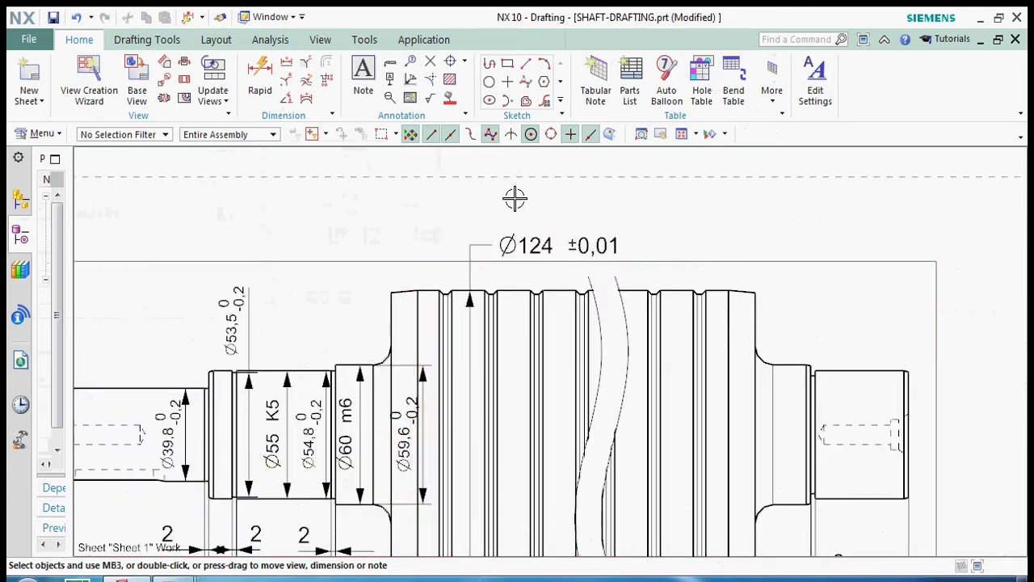
scroll(515, 198, "down", 1)
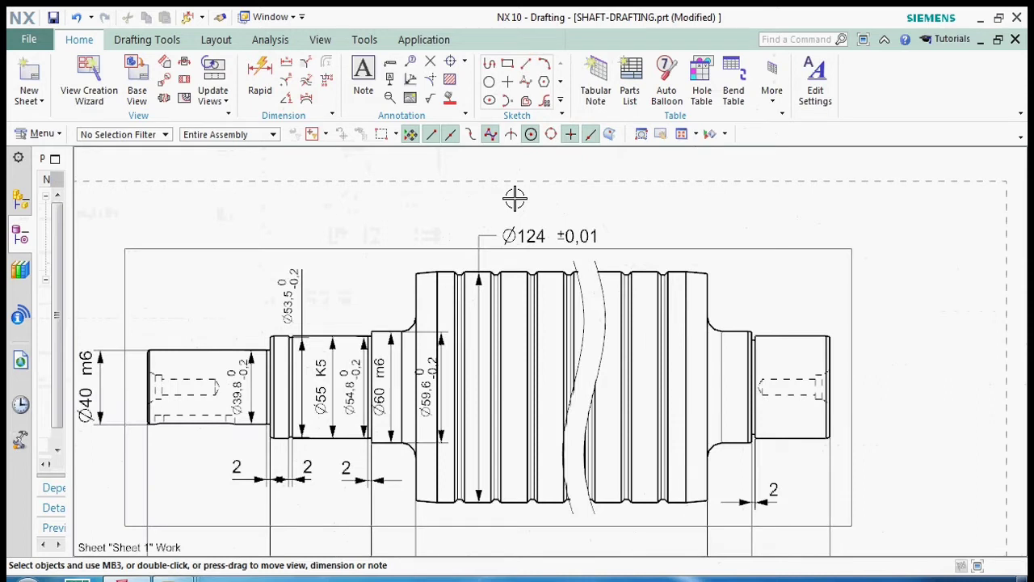
scroll(385, 231, "down", 1)
Add a vertical rapid dimension between the upper and lower edges of the right-hand collar, placing it inside the collar
scroll(670, 323, "up", 4)
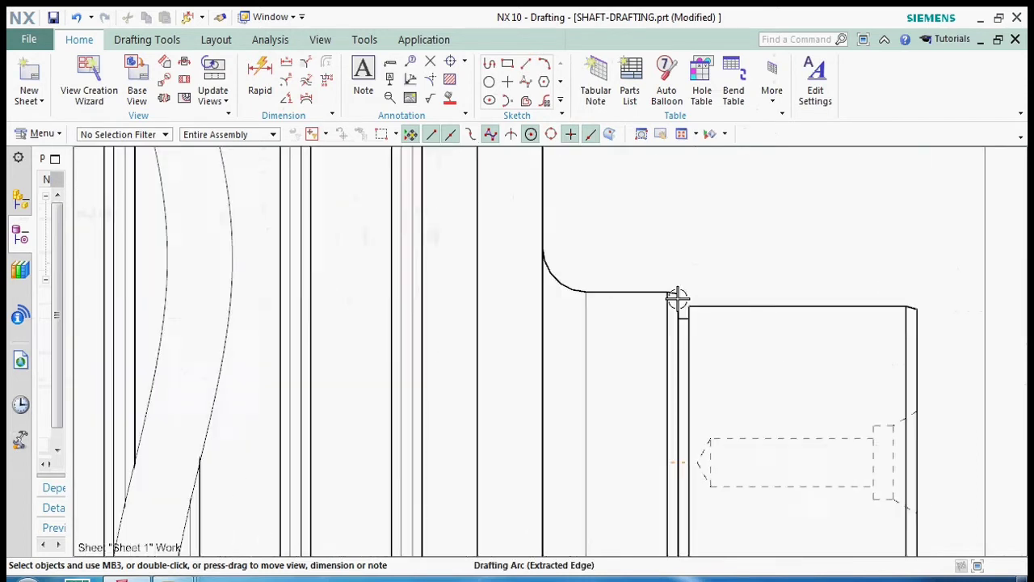
scroll(625, 315, "down", 3)
left_click(261, 65)
scroll(607, 253, "up", 3)
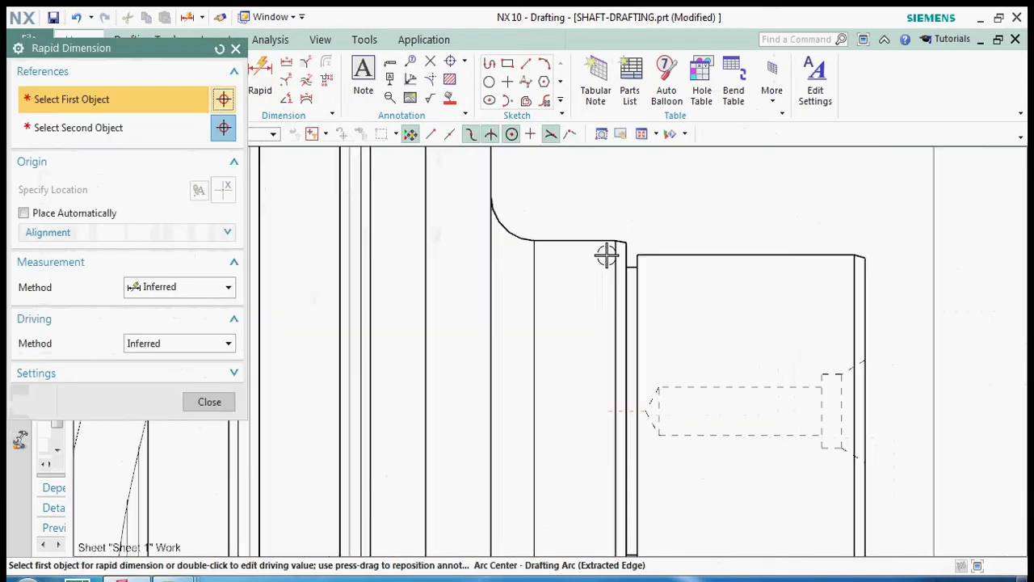
left_click(583, 240)
scroll(612, 432, "down", 3)
scroll(559, 364, "up", 3)
left_click(558, 364)
scroll(531, 418, "down", 3)
scroll(537, 326, "up", 3)
left_click(537, 325)
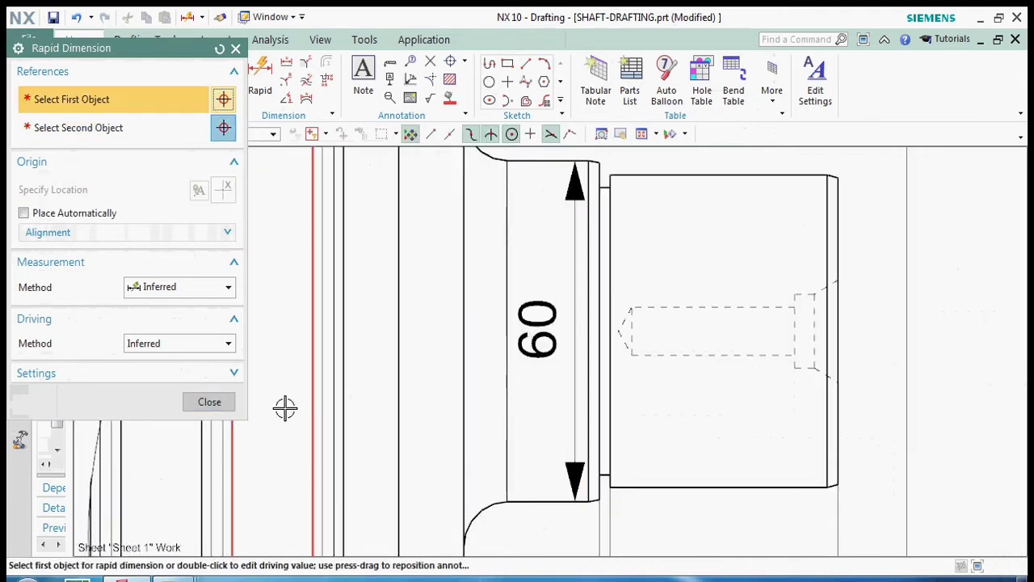
left_click(225, 405)
Change the right-hand collar dimension to the Cylindrical method and append the fit text m8
double_click(497, 340)
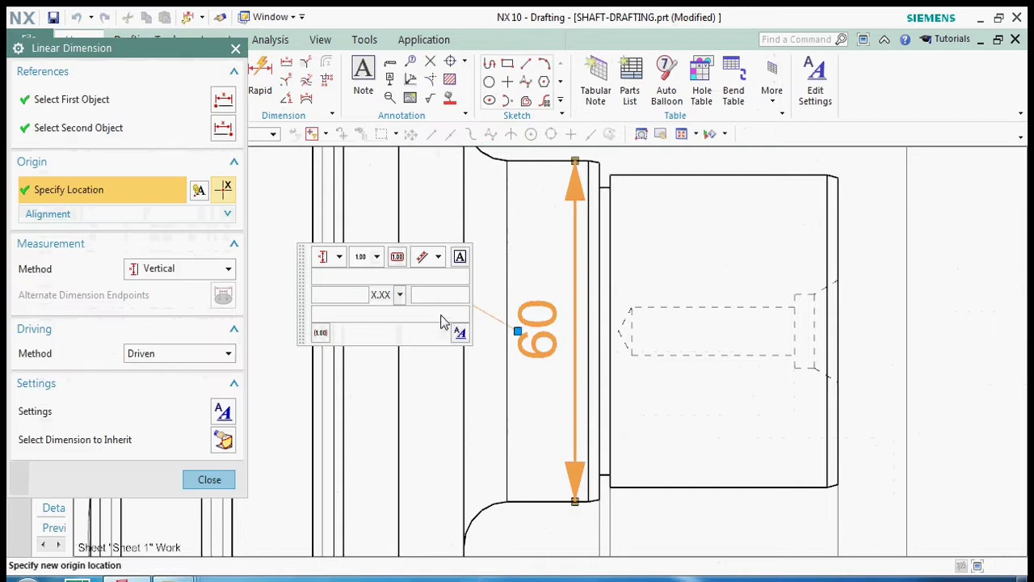
left_click(322, 342)
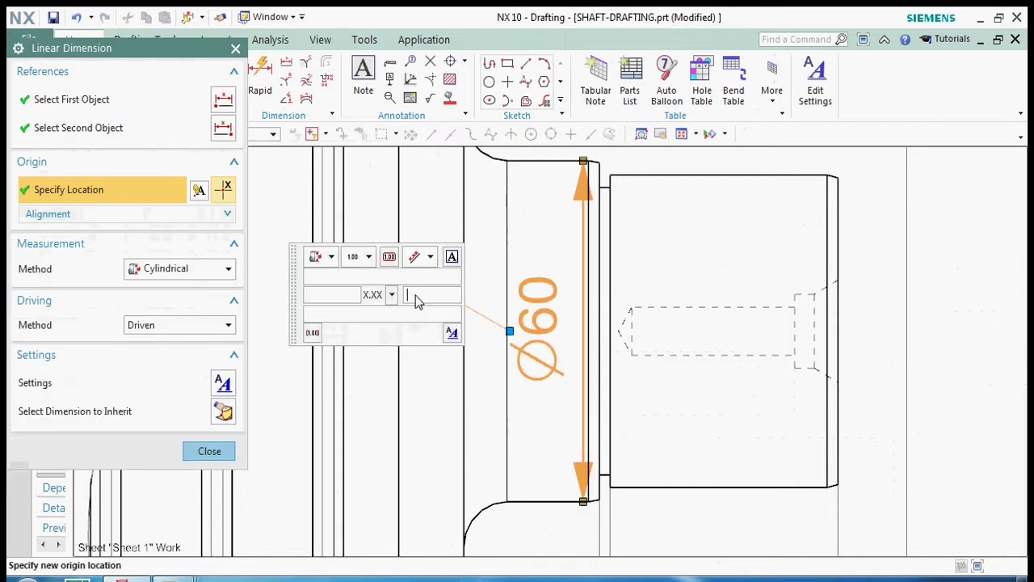
type("m8")
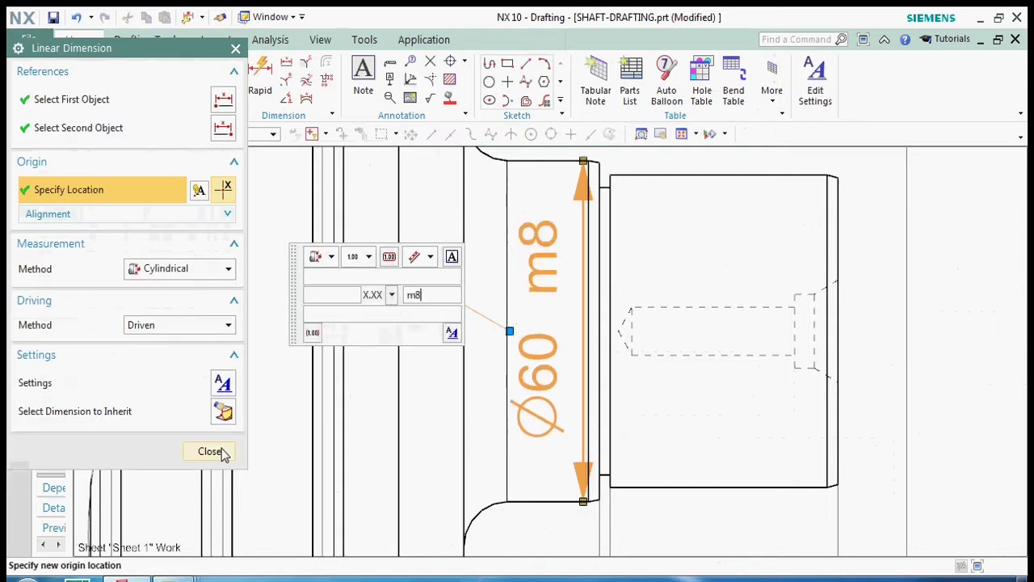
left_click(210, 451)
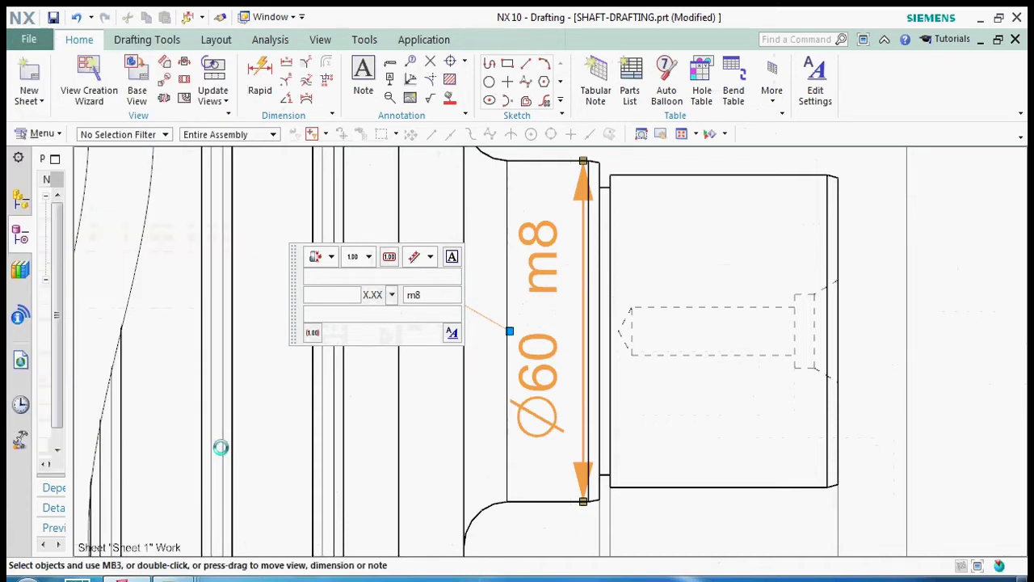
scroll(532, 358, "down", 3)
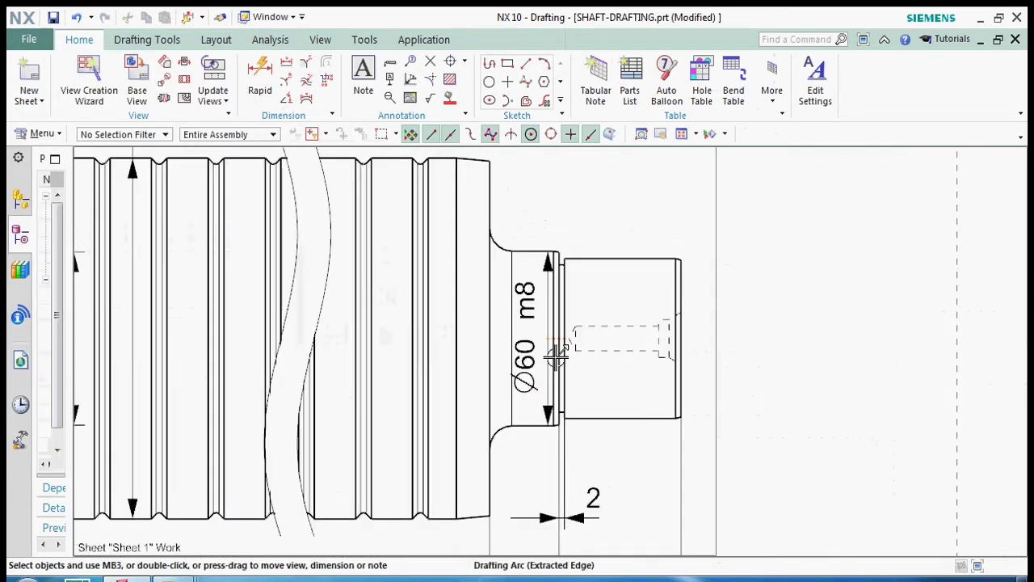
Add a vertical dimension across the right-hand journal, placed beyond the shaft end, using the Cylindrical method with appended fit text K5
left_click(623, 259)
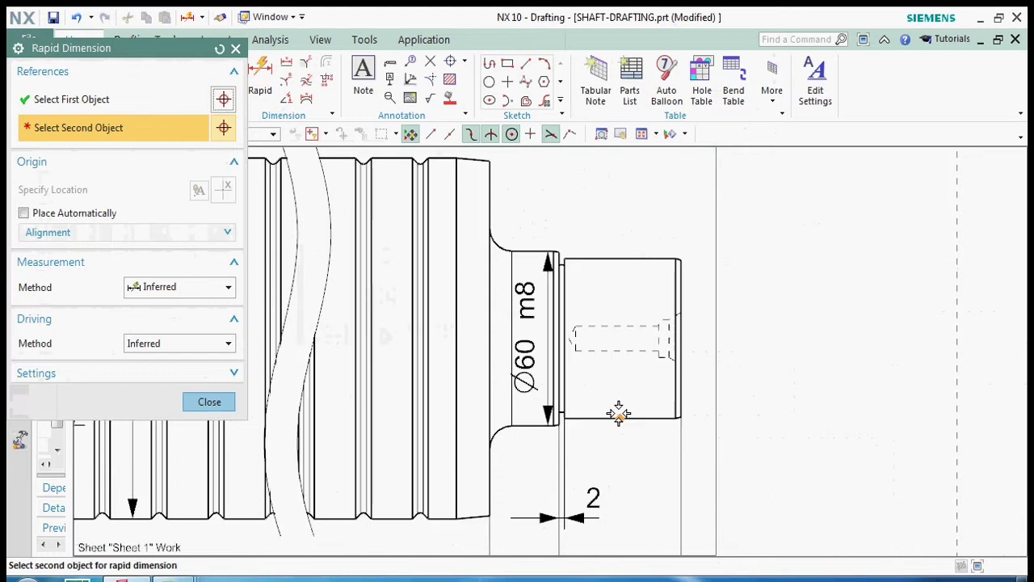
left_click(617, 418)
left_click(744, 346)
middle_click(747, 350)
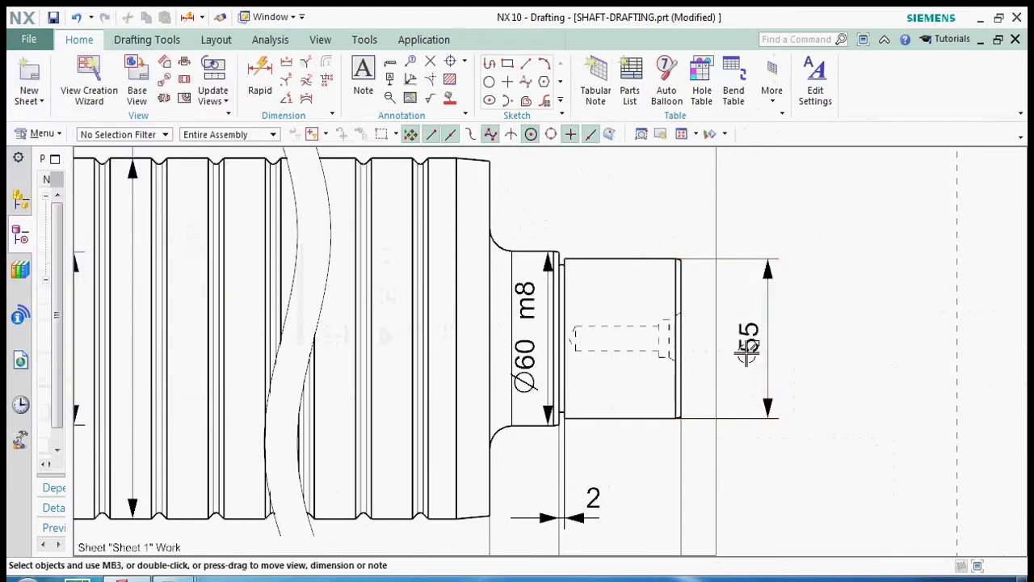
double_click(747, 349)
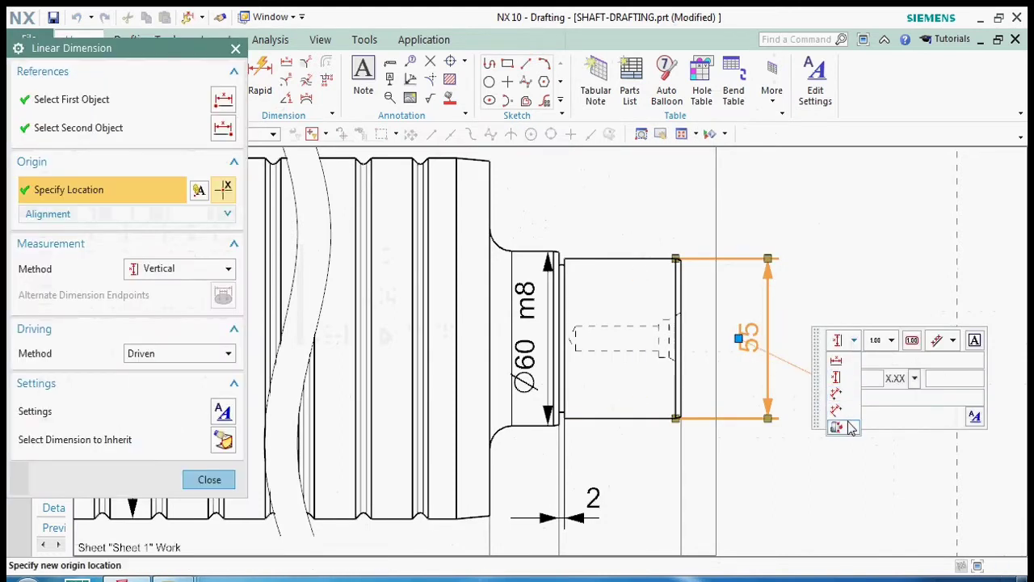
left_click(849, 428)
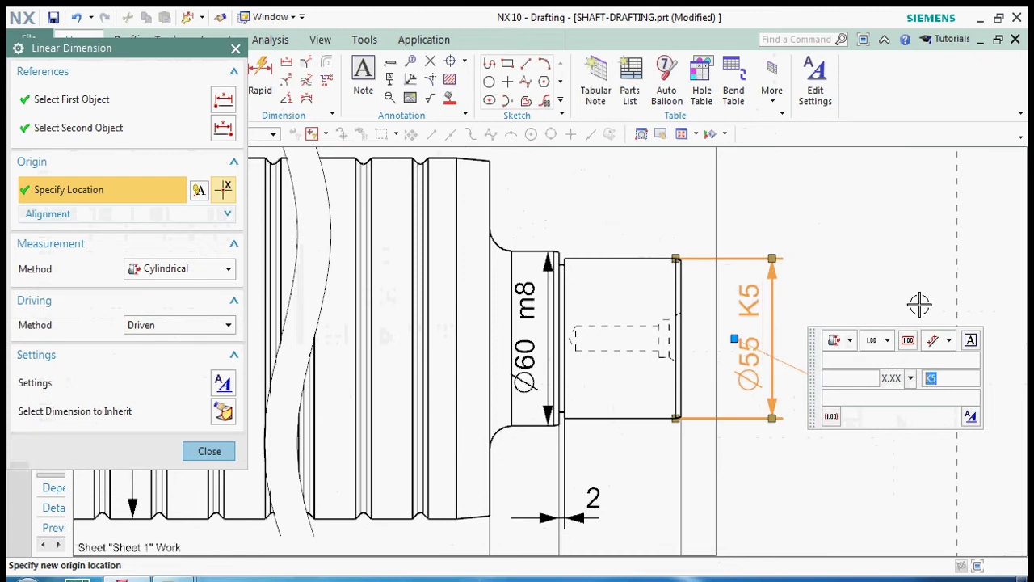
middle_click(919, 304)
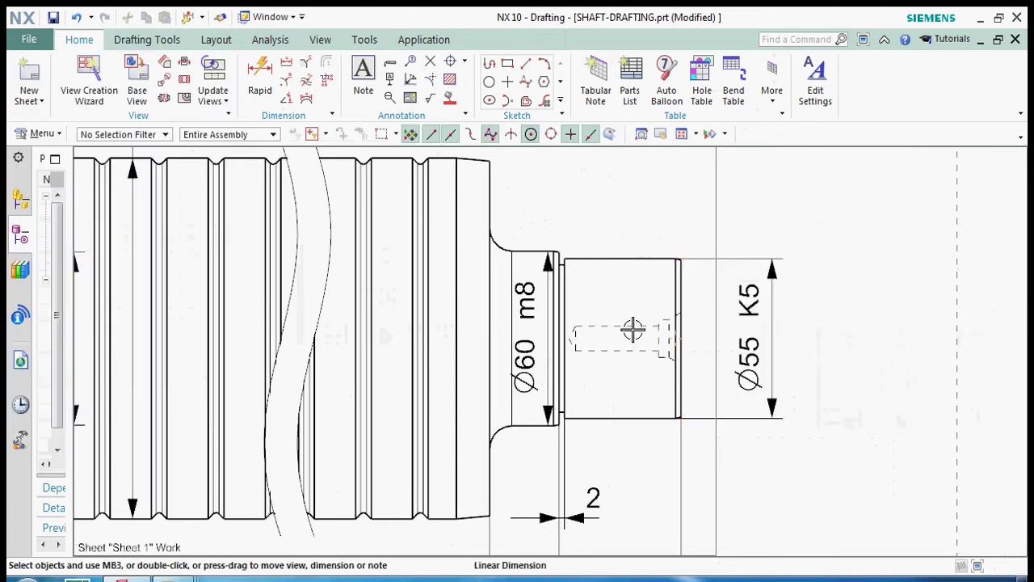
Add a vertical rapid dimension across the groove between the right-hand collar and journal, placing it inside the journal
scroll(564, 275, "up", 3)
left_click(271, 88)
scroll(571, 273, "up", 3)
left_click(544, 241)
scroll(558, 189, "down", 5)
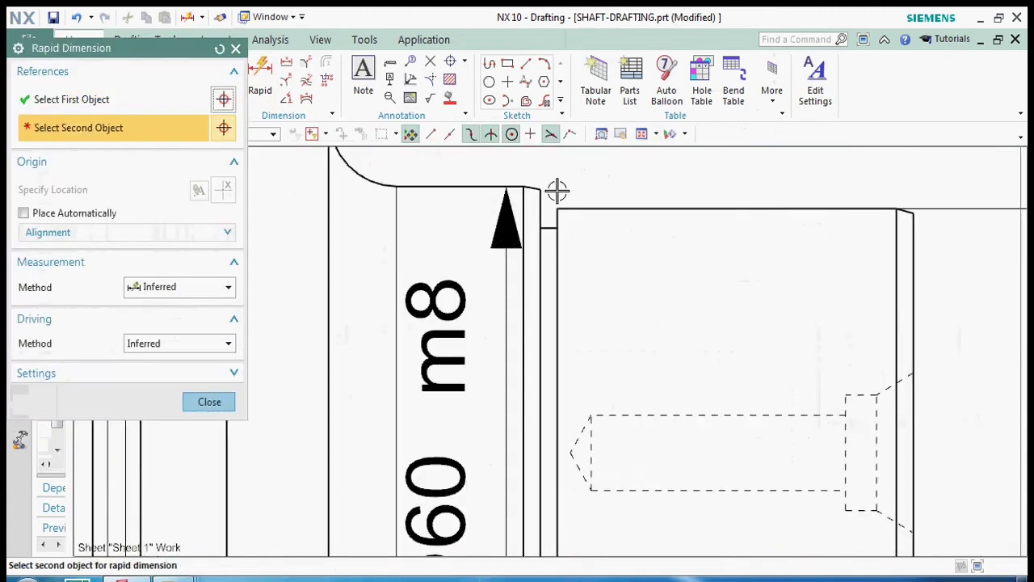
scroll(549, 396, "up", 4)
left_click(538, 408)
scroll(565, 358, "down", 3)
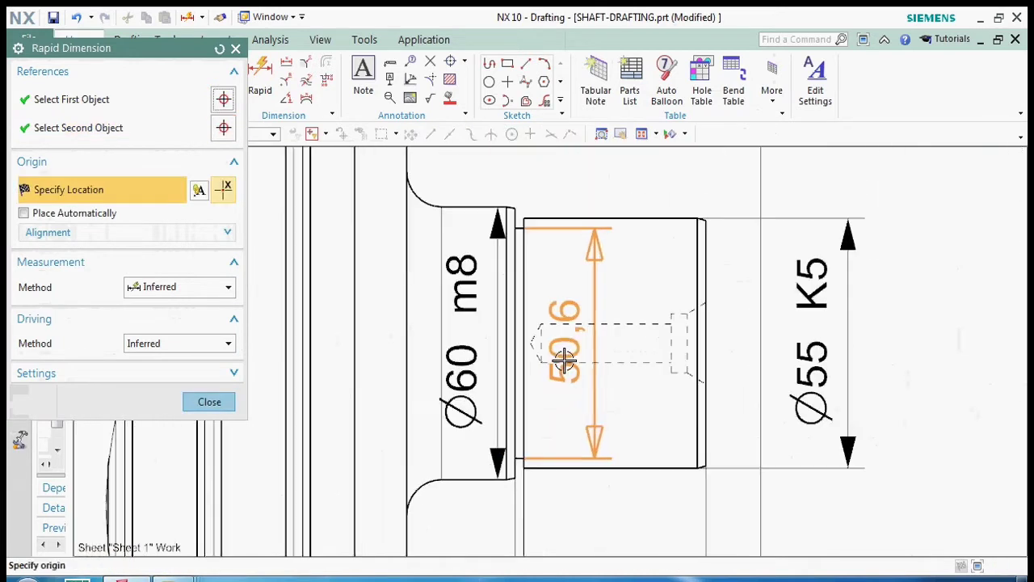
left_click(565, 346)
Change the right-hand groove dimension inside the journal to the Cylindrical method with a one-sided tolerance of 0/-0.2
double_click(565, 345)
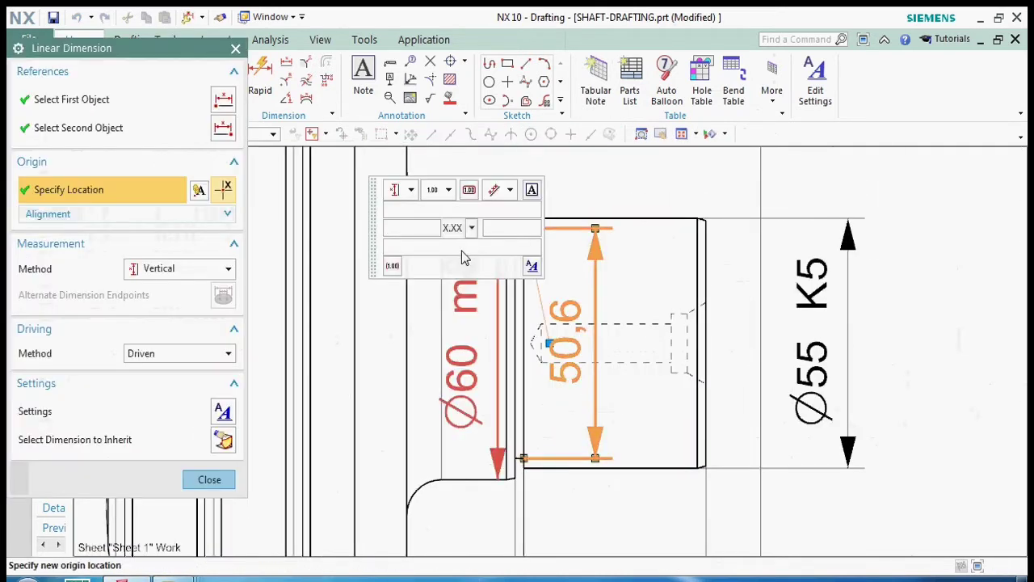
left_click(449, 191)
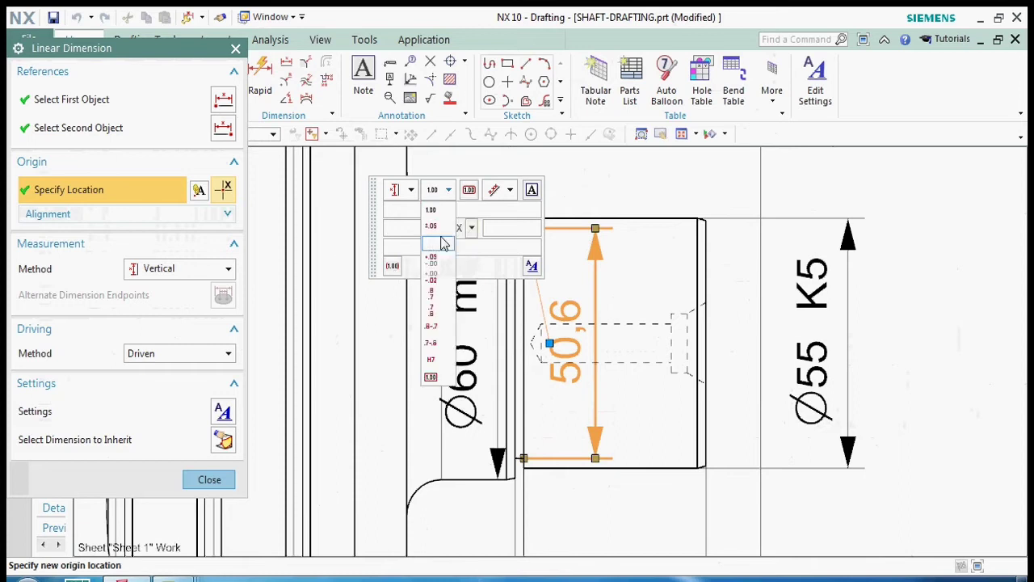
left_click(453, 257)
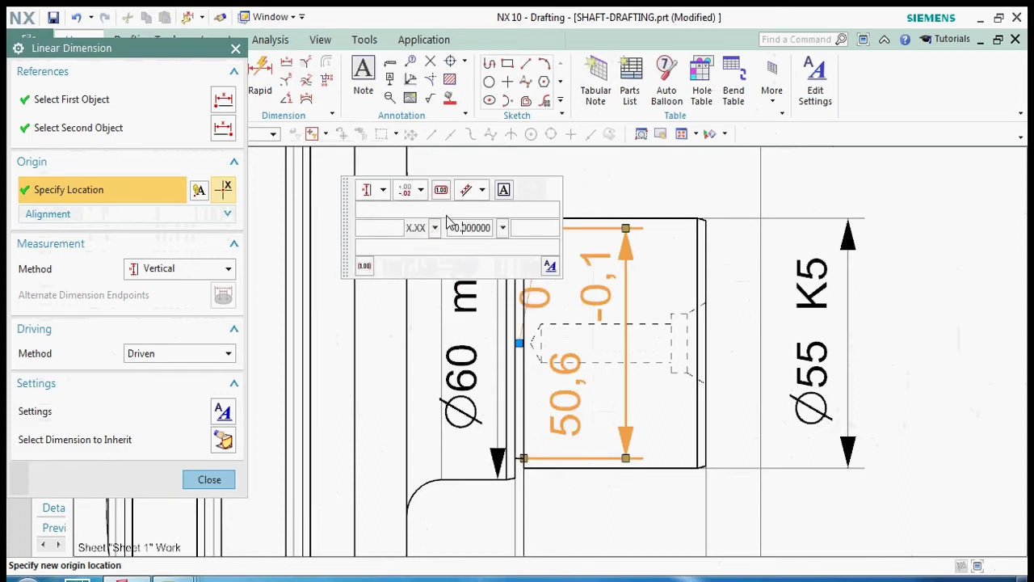
left_click(383, 191)
left_click(375, 272)
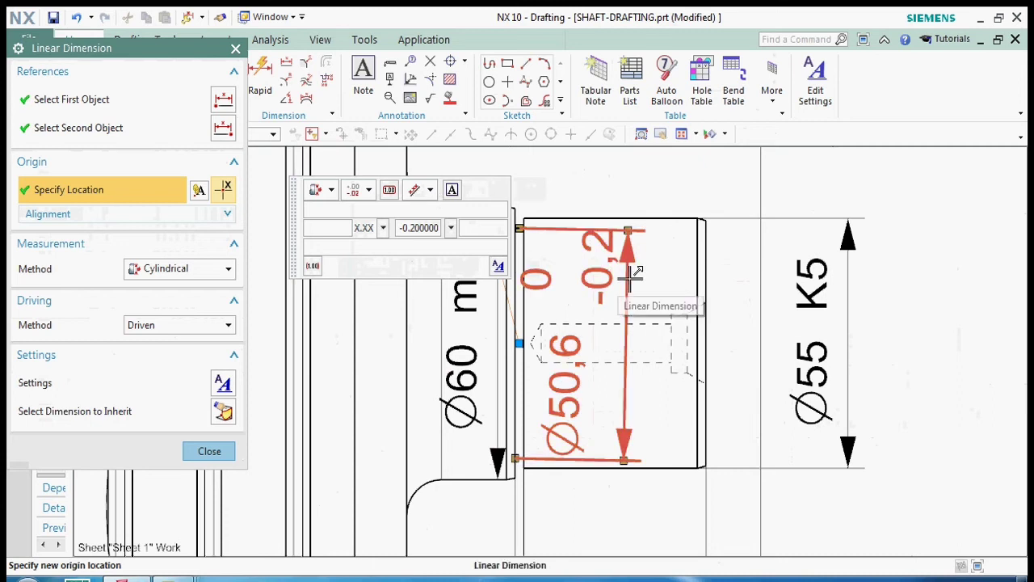
Set the dimension text height of the right-hand groove diameter to 2.3
left_click(498, 266)
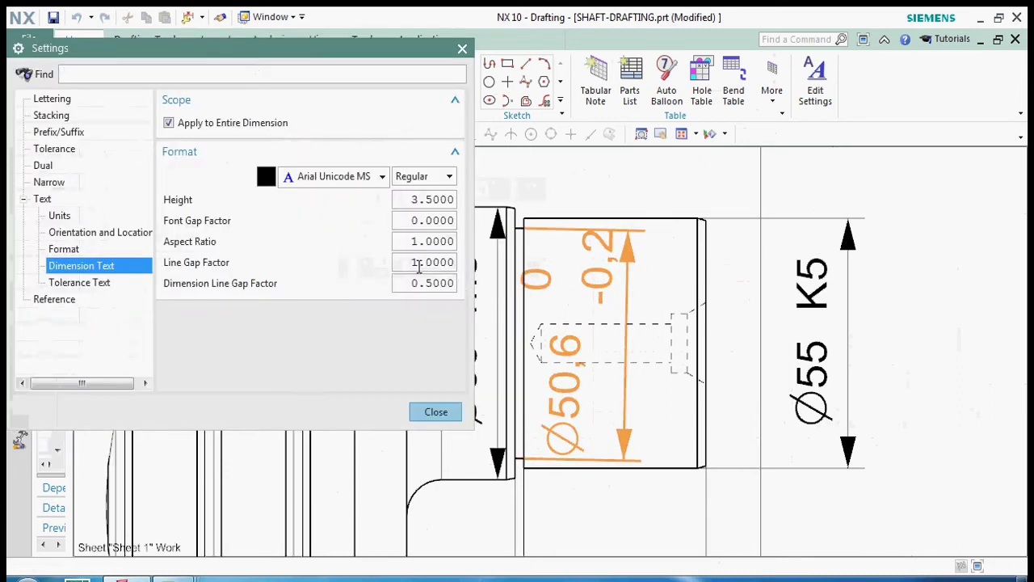
type("2.3")
left_click(413, 223)
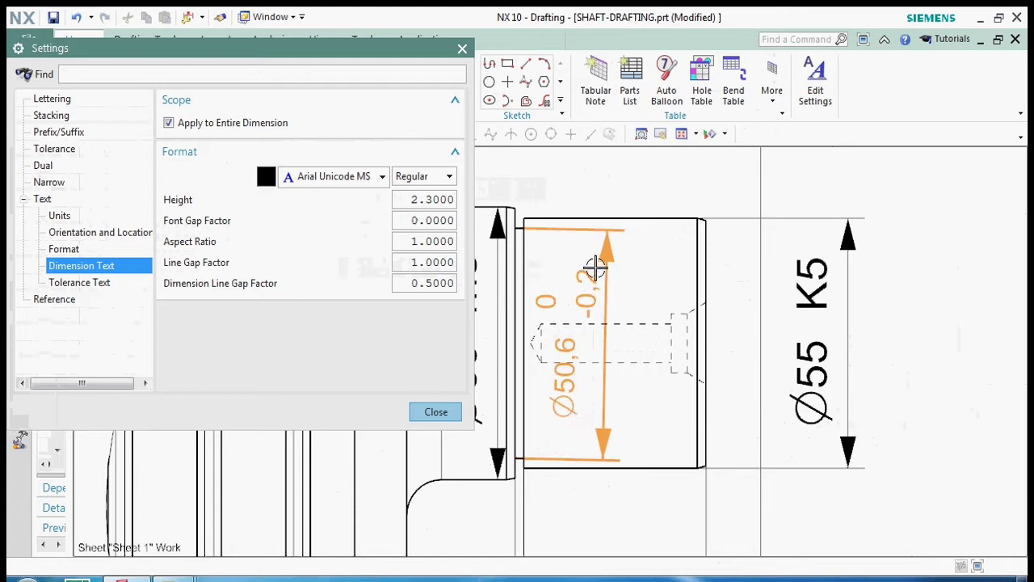
left_click(435, 411)
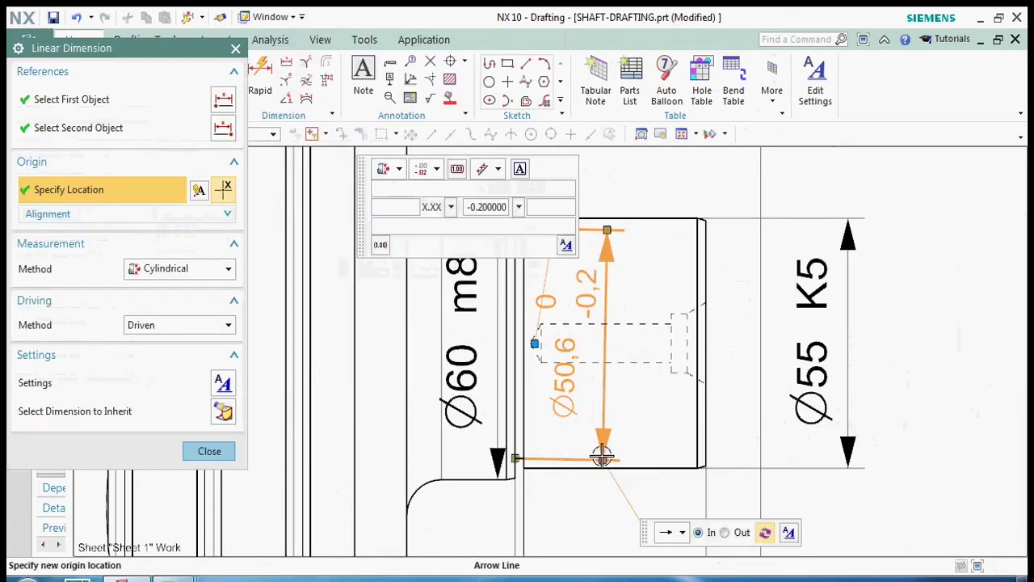
Delete the skewed groove diameter dimension inside the right-hand journal
scroll(554, 374, "down", 3)
scroll(598, 351, "up", 5)
scroll(598, 351, "down", 3)
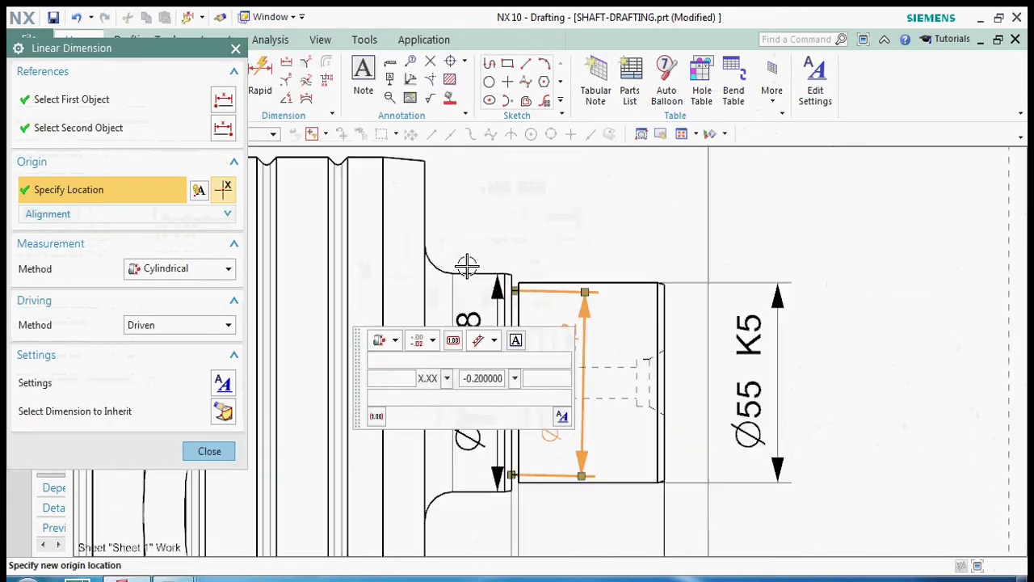
left_click(209, 451)
left_click(581, 456)
right_click(580, 457)
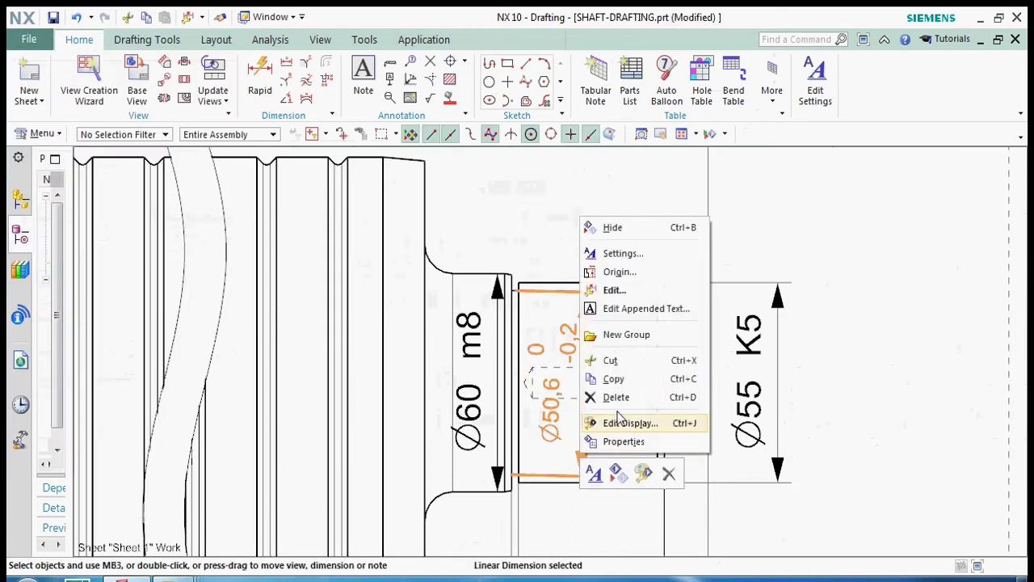
left_click(611, 395)
Add a vertical rapid dimension between the upper and lower edges of the right-hand groove, placing it inside the journal
left_click(260, 81)
scroll(509, 279, "up", 7)
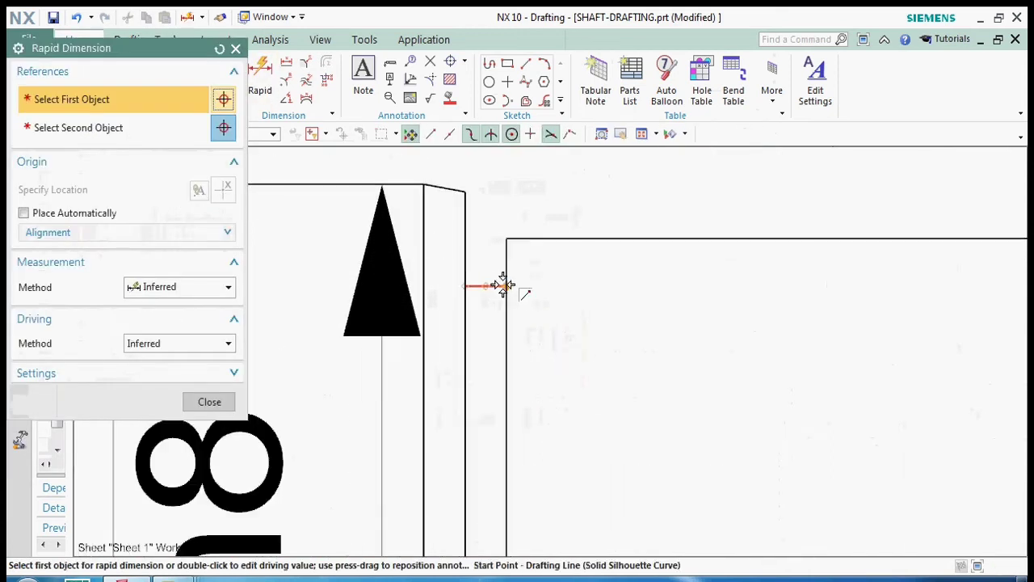
left_click(504, 286)
scroll(480, 293, "down", 4)
scroll(485, 517, "up", 6)
left_click(472, 527)
scroll(529, 346, "down", 4)
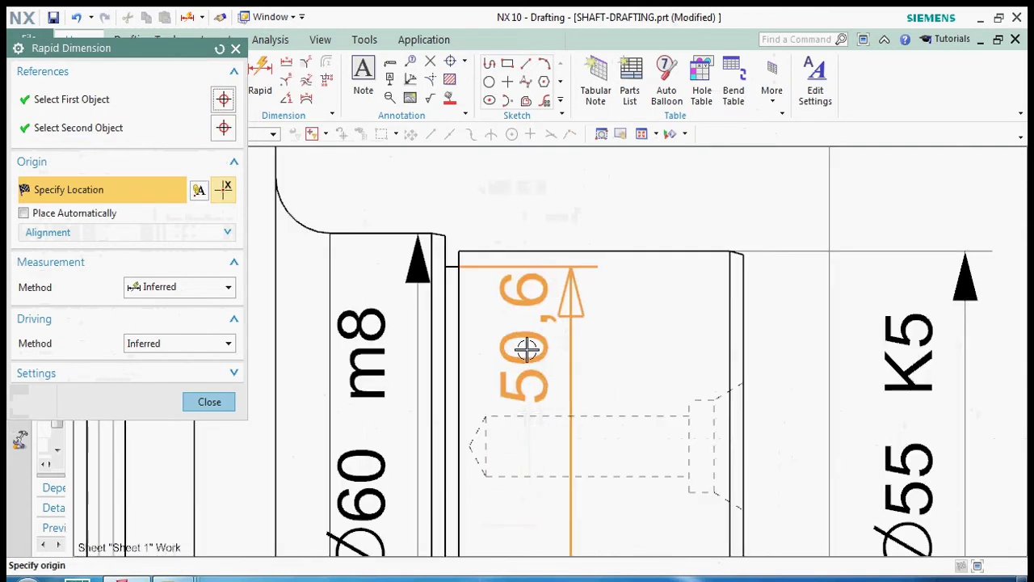
left_click(538, 431)
left_click(209, 401)
Change the new right-hand groove dimension to the Cylindrical method with a one-sided tolerance of 0/-0.2
right_click(583, 384)
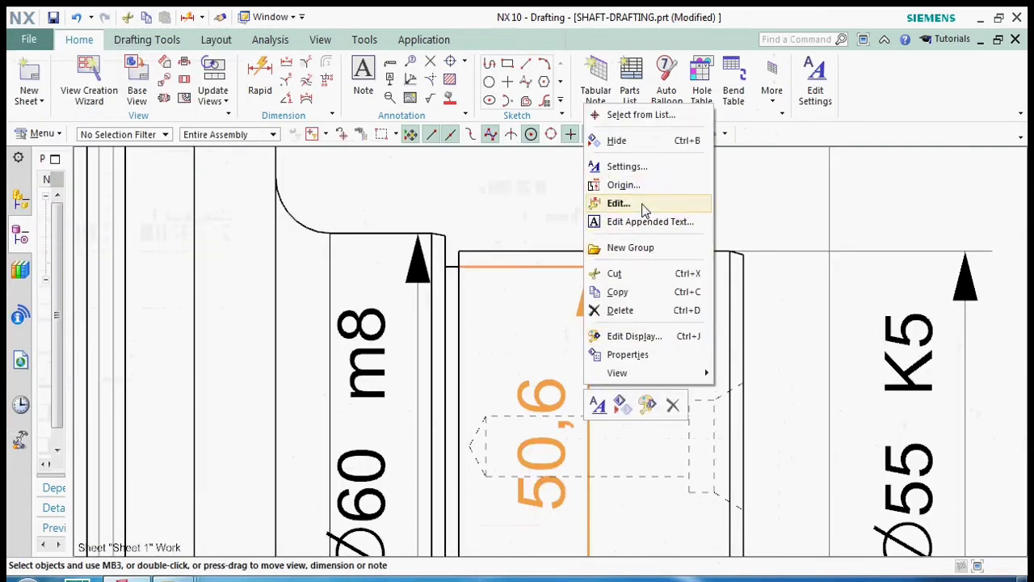
left_click(619, 203)
left_click(359, 466)
left_click(360, 522)
left_click(397, 465)
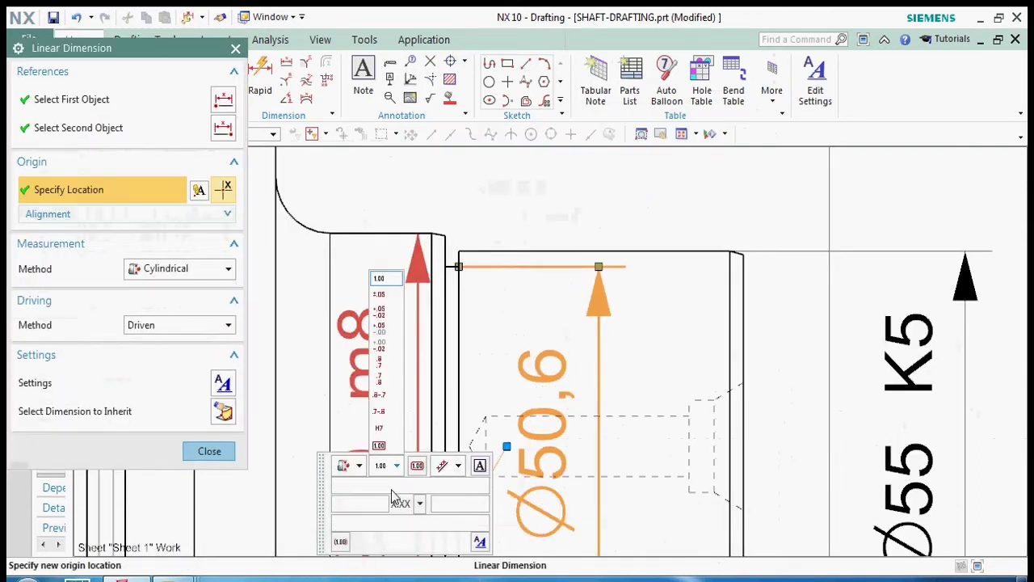
left_click(387, 379)
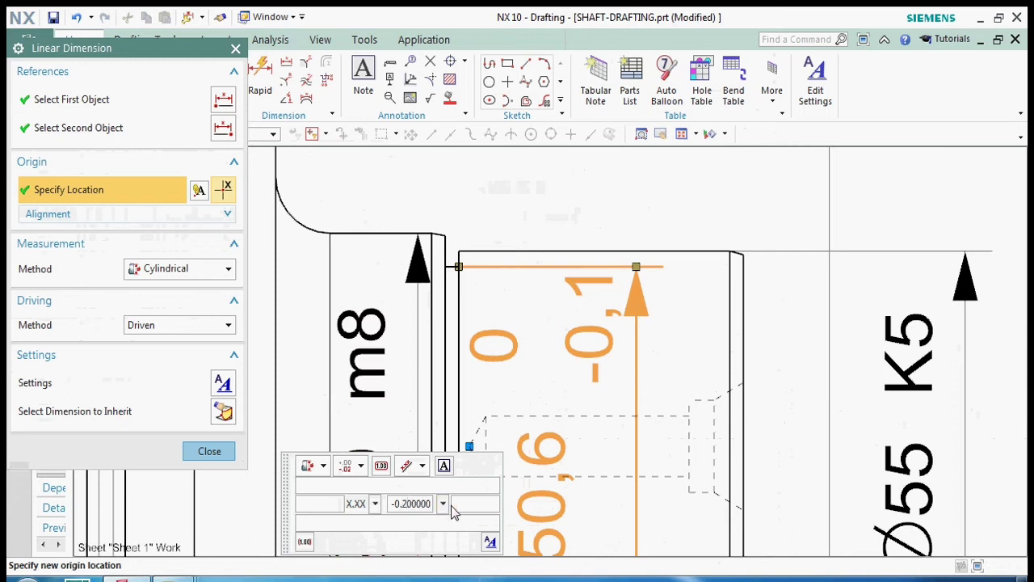
scroll(337, 521, "down", 2)
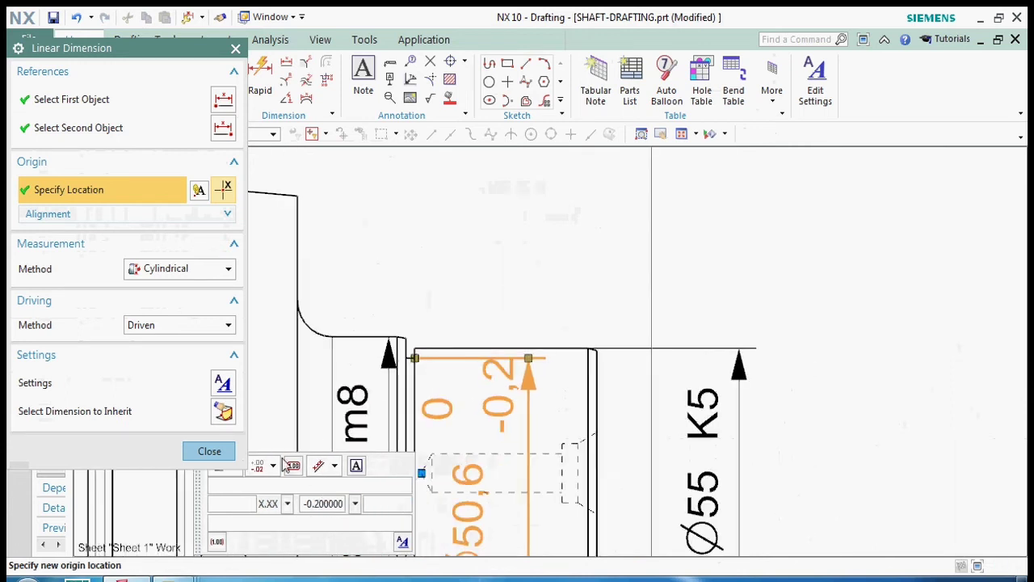
Set the groove diameter's dimension text height to 2.3 and its tolerance text line gap factor to 0.3
left_click(402, 542)
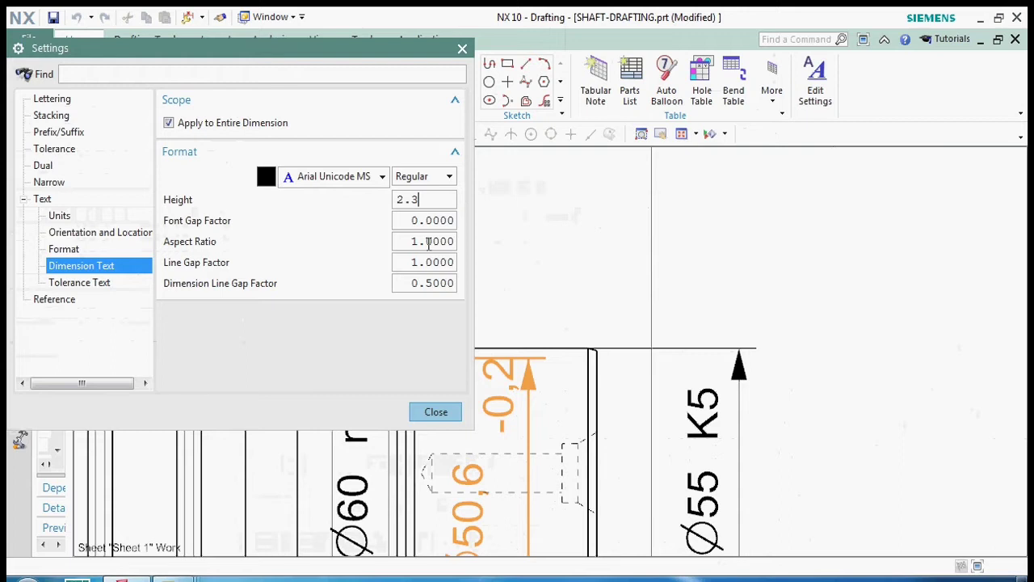
key("Return")
left_click(78, 284)
left_click(410, 262)
type("0.3")
key("Tab")
left_click(435, 413)
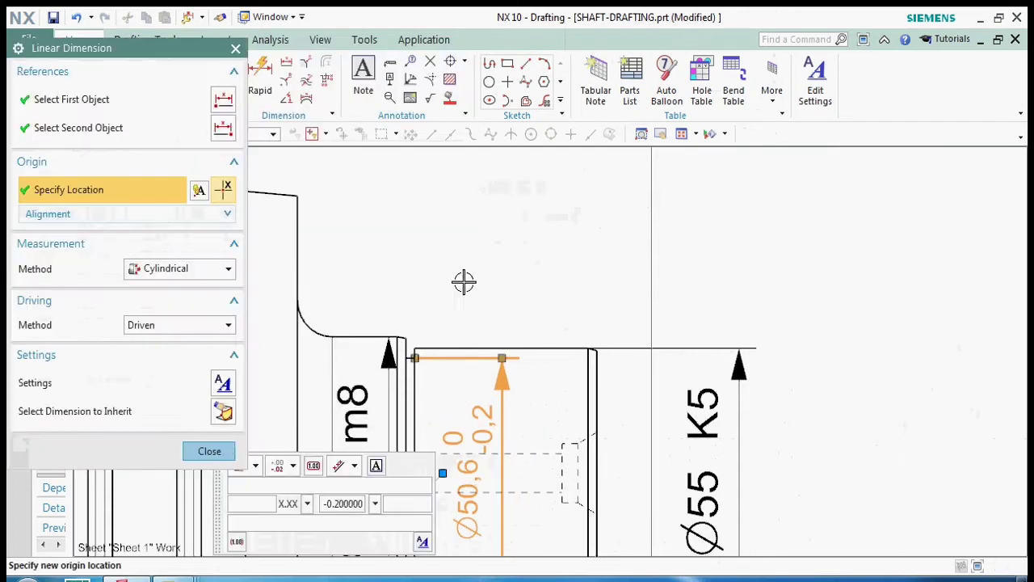
middle_click(469, 267)
Save the shaft drawing and fit the whole sheet in the view
scroll(484, 232, "down", 2)
scroll(496, 369, "up", 4)
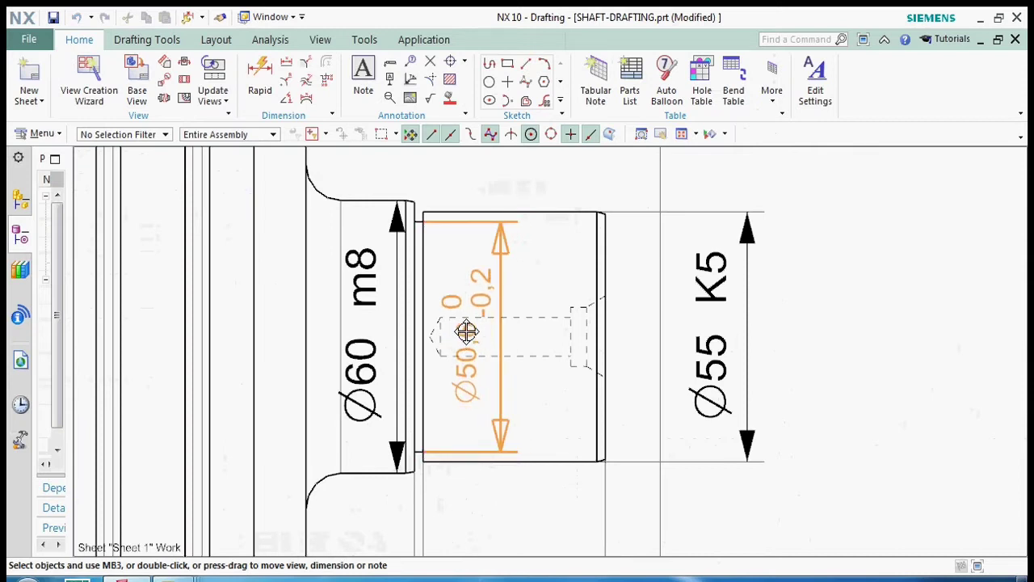
scroll(439, 331, "down", 2)
scroll(460, 391, "down", 2)
key("ctrl+s")
key("ctrl+f")
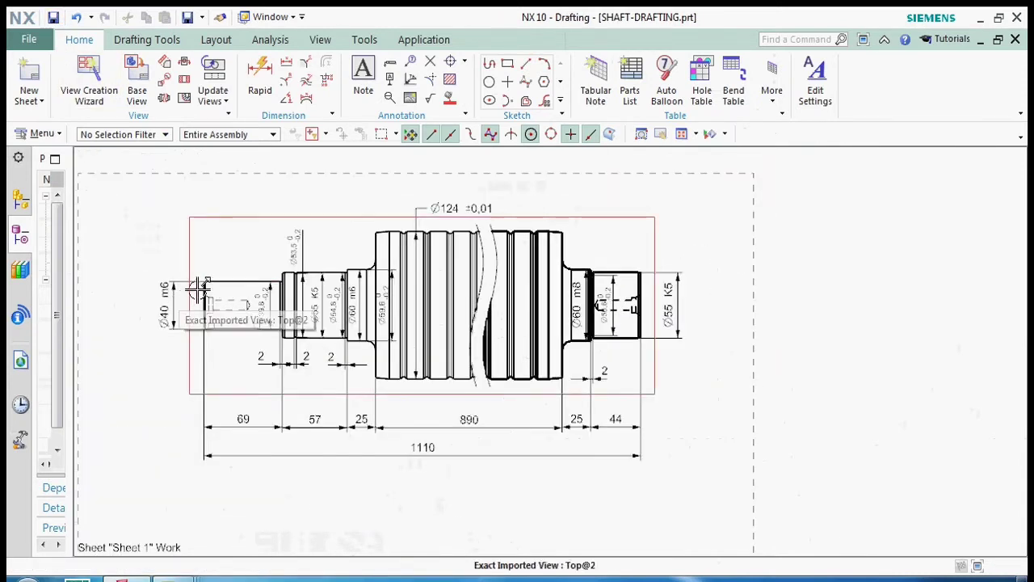
Add a chamfer dimension to the upper chamfer at the left-hand shaft end, placing it above the end journal
scroll(300, 313, "up", 5)
scroll(323, 315, "down", 1)
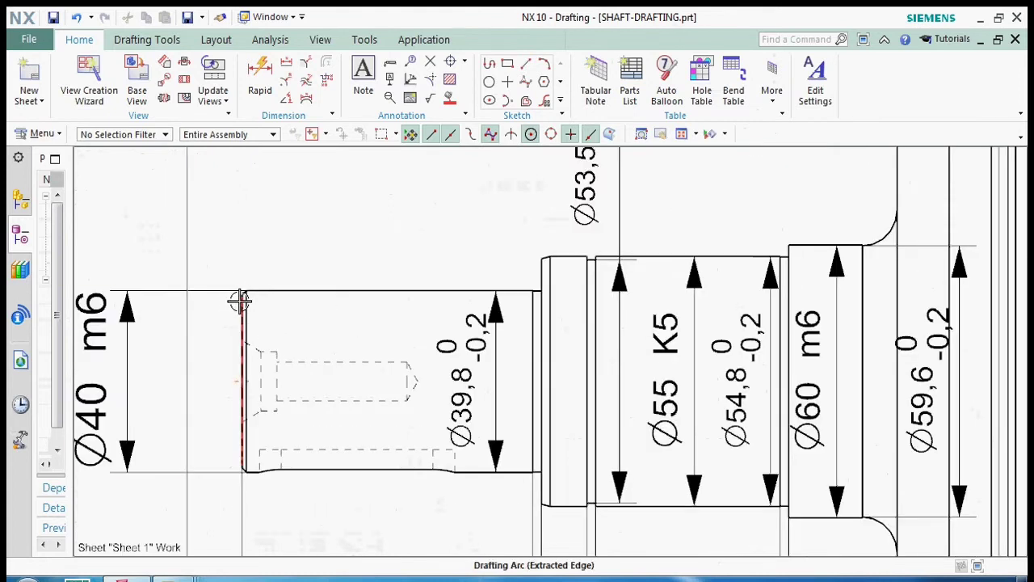
scroll(241, 296, "up", 5)
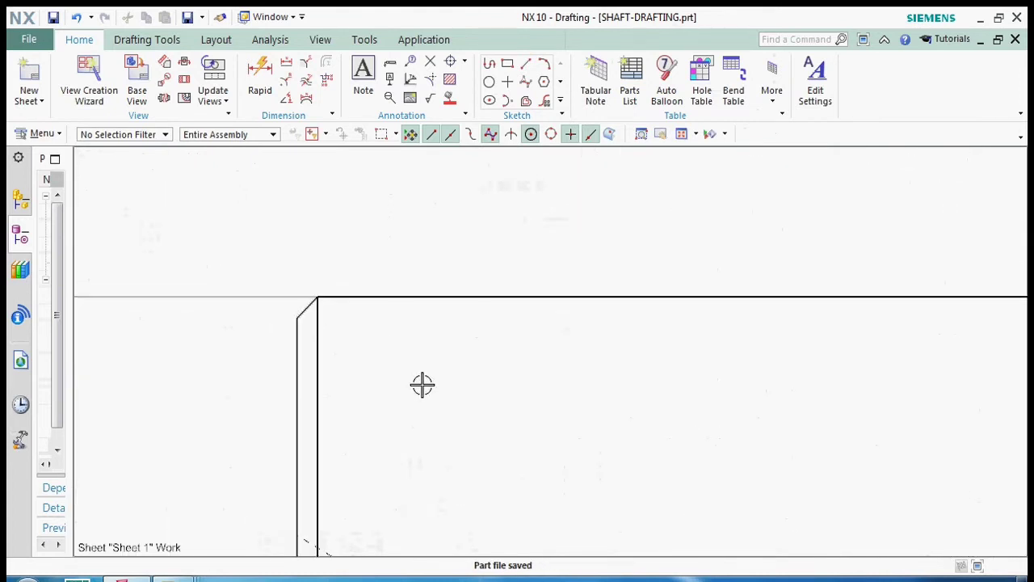
scroll(348, 340, "down", 1)
left_click(306, 63)
scroll(320, 318, "up", 1)
left_click(314, 312)
scroll(485, 345, "down", 3)
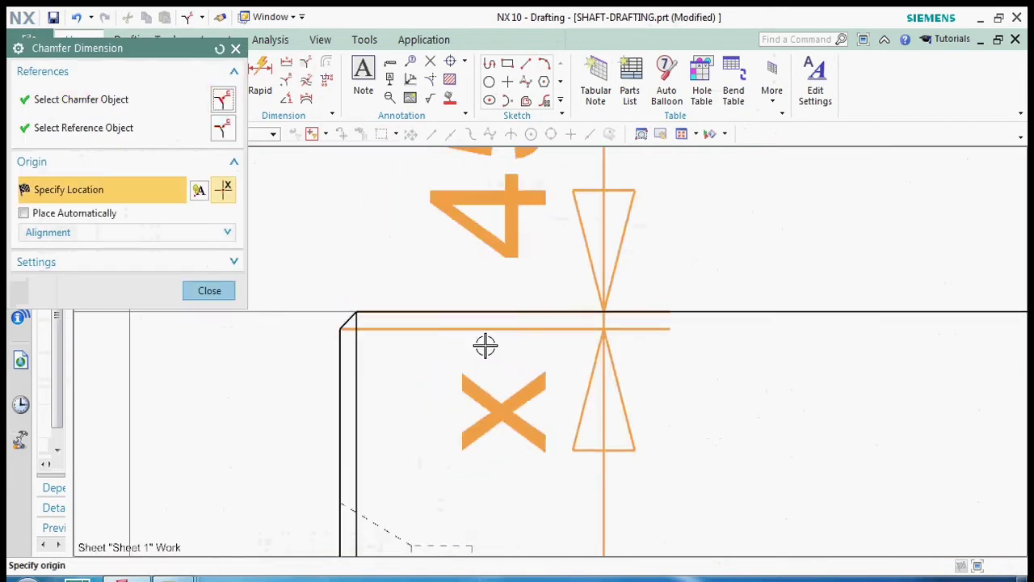
left_click(363, 212)
scroll(412, 295, "down", 2)
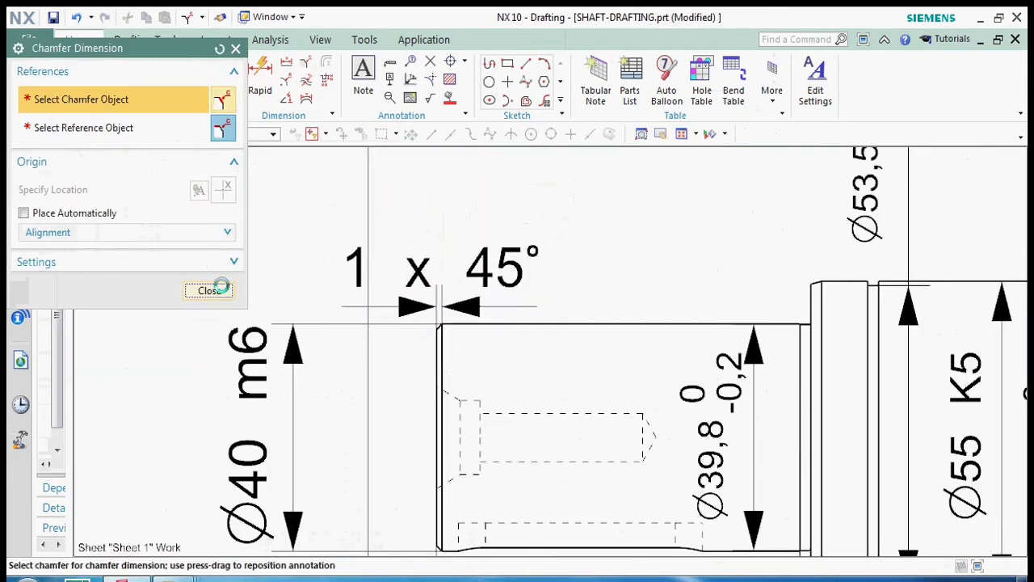
left_click(206, 290)
left_click_drag(483, 317, 459, 261)
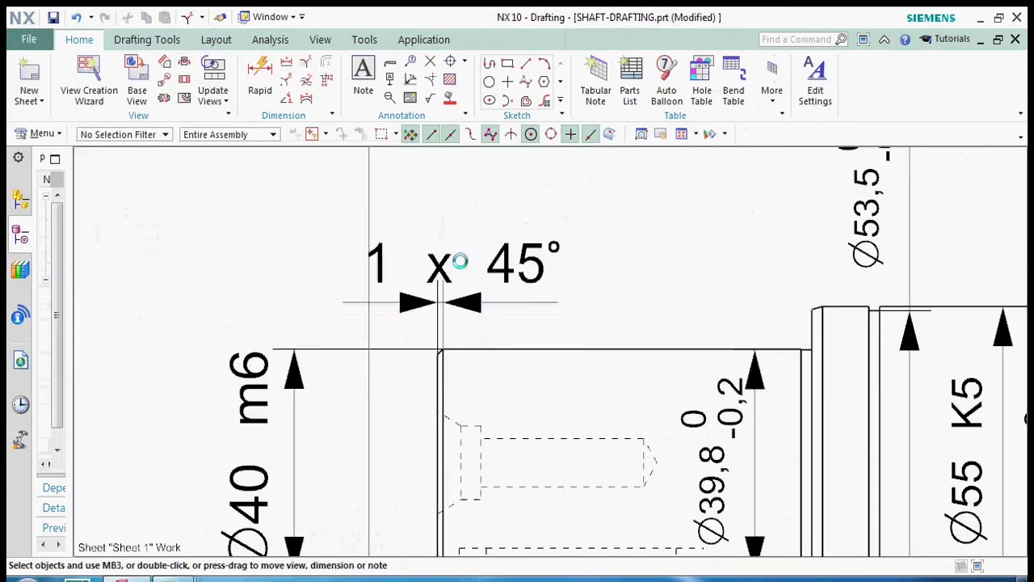
Set the dimension text height of the 1 x 45° chamfer dimension to 2.8
right_click(440, 262)
left_click(501, 319)
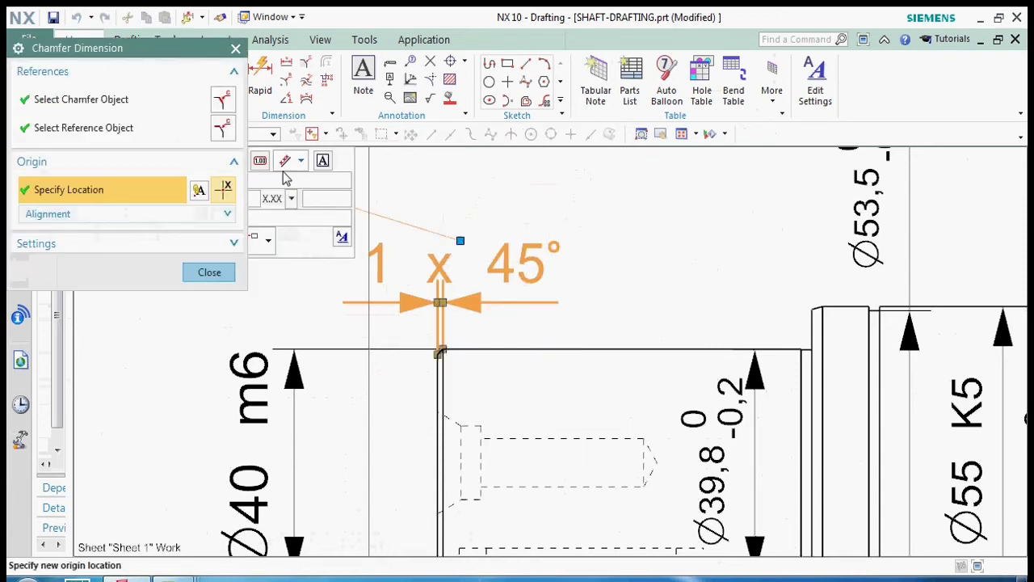
left_click_drag(155, 50, 137, 371)
left_click_drag(202, 218, 248, 265)
left_click(388, 283)
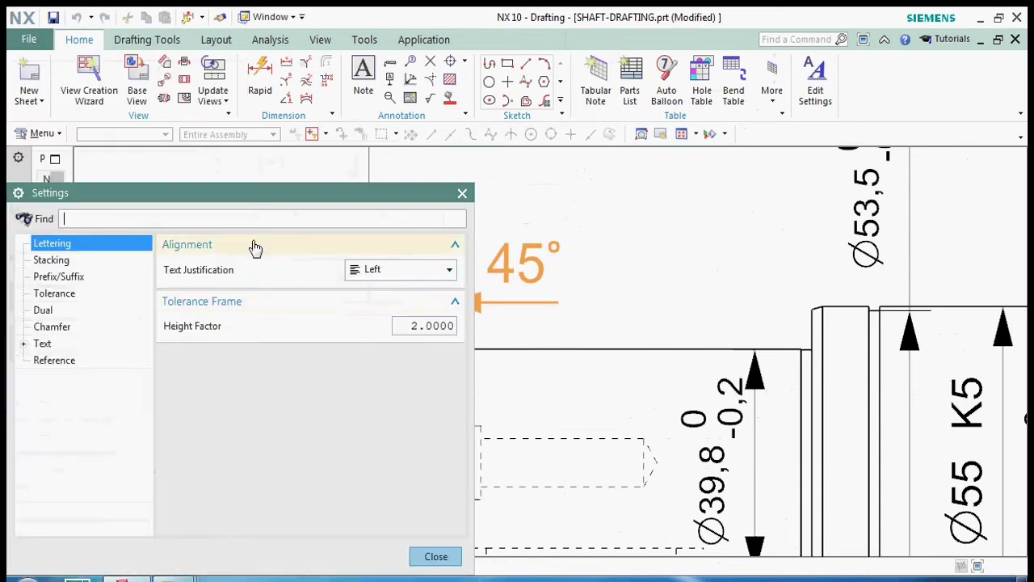
left_click(23, 344)
left_click(81, 409)
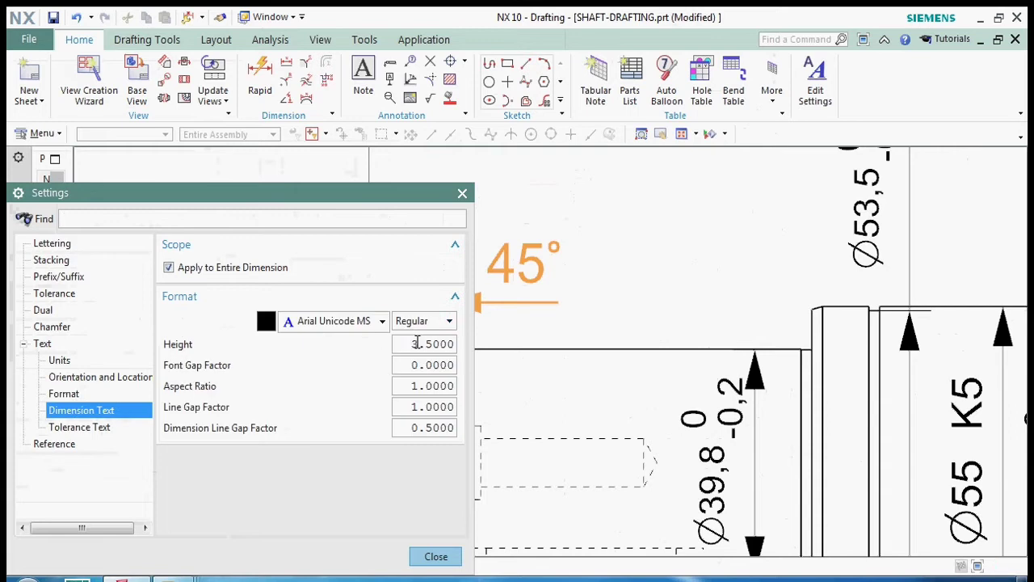
double_click(422, 386)
type("0.8")
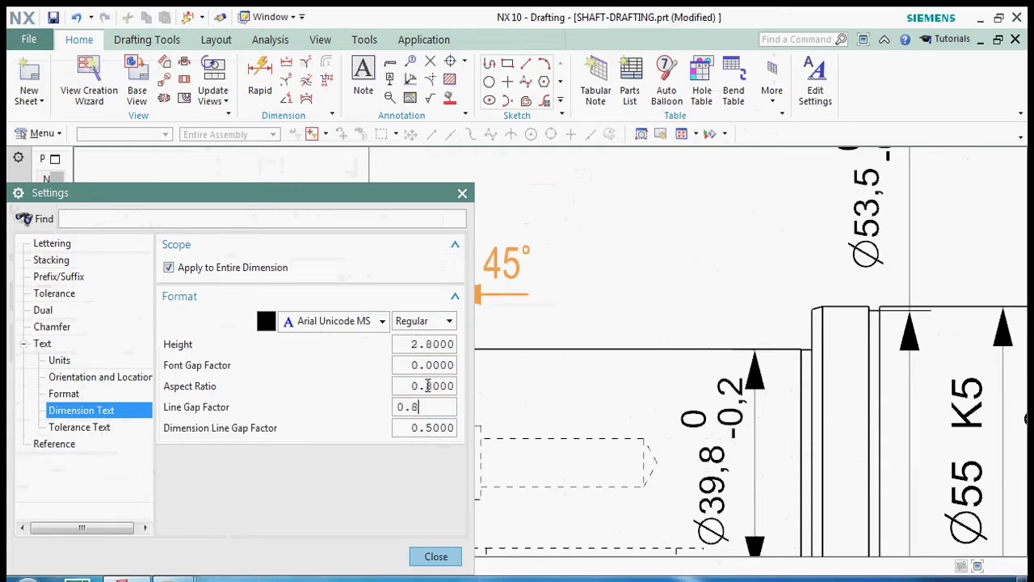
left_click(435, 556)
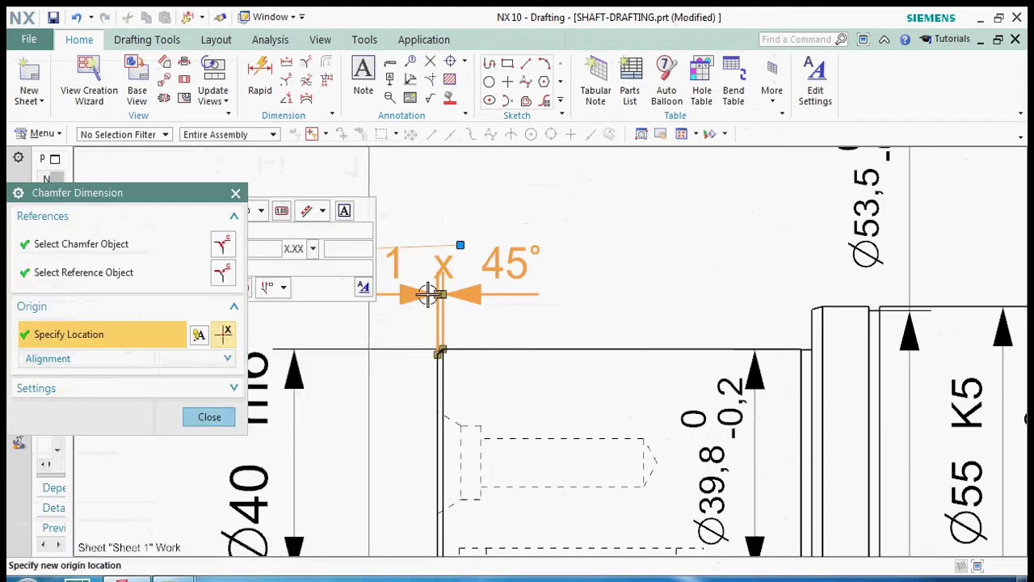
left_click(208, 418)
scroll(405, 363, "down", 2)
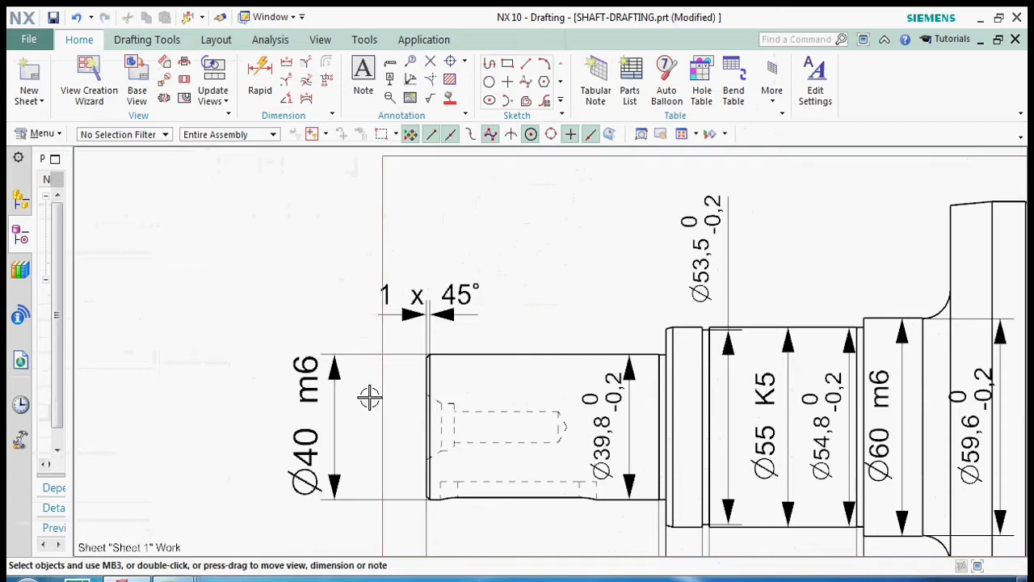
Try to add a chamfer dimension to the upper bevel at the outer edge of the left-hand Ø55 section
scroll(370, 397, "down", 1)
scroll(302, 410, "down", 1)
scroll(544, 372, "up", 6)
scroll(492, 383, "down", 2)
scroll(493, 383, "down", 3)
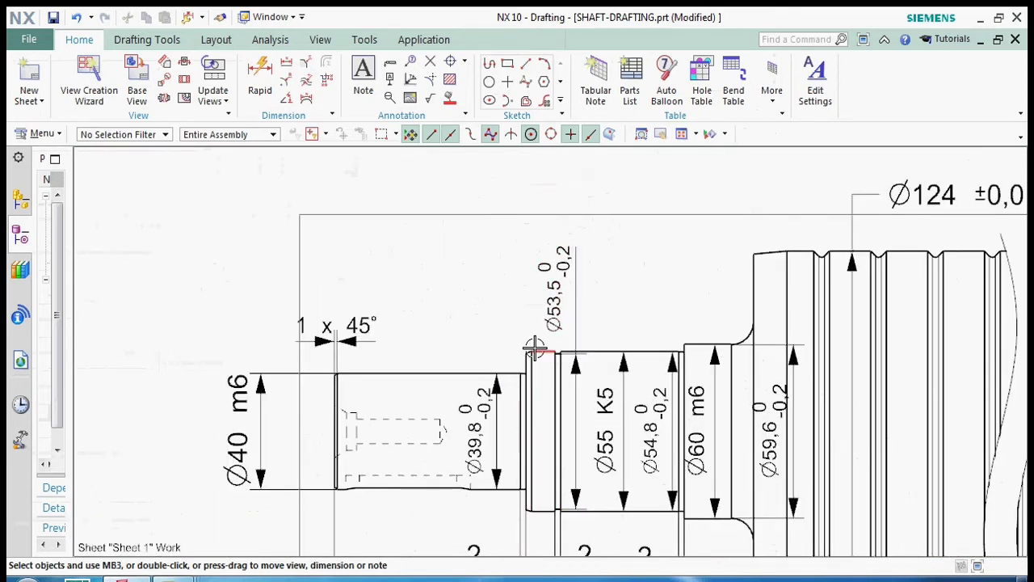
scroll(535, 347, "up", 3)
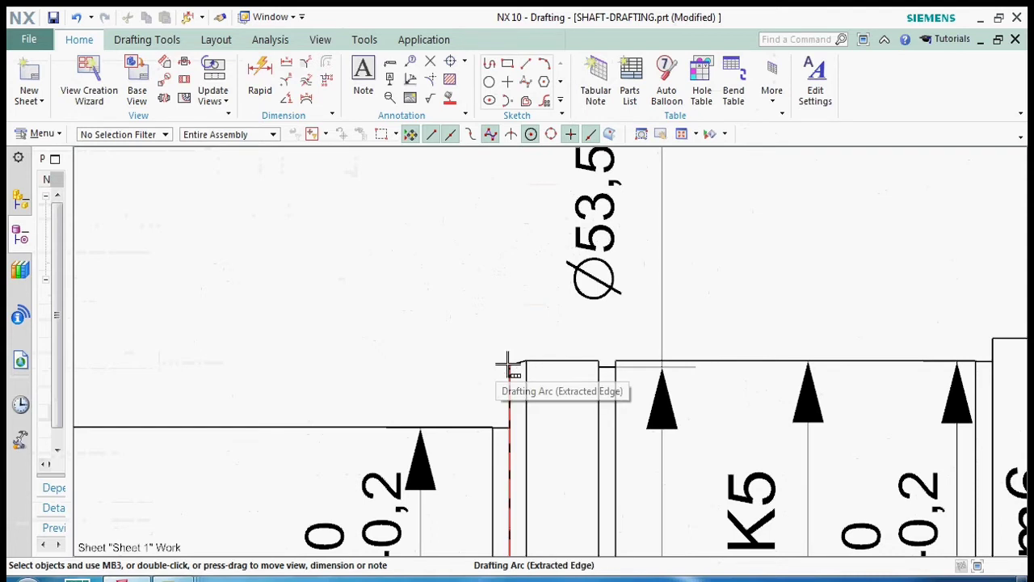
scroll(509, 365, "up", 1)
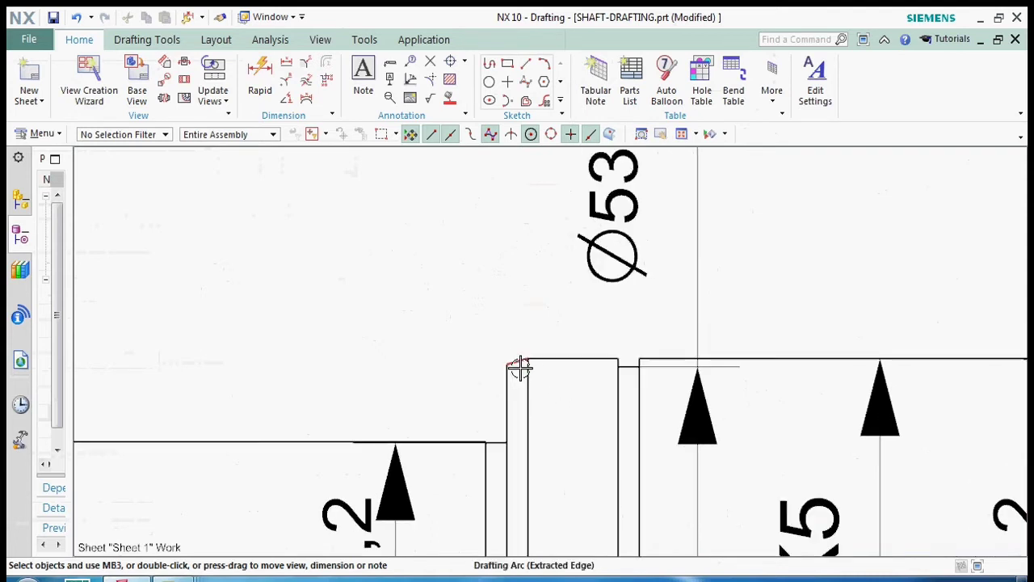
left_click(309, 83)
left_click(518, 360)
left_click(236, 193)
left_click(304, 61)
left_click(516, 363)
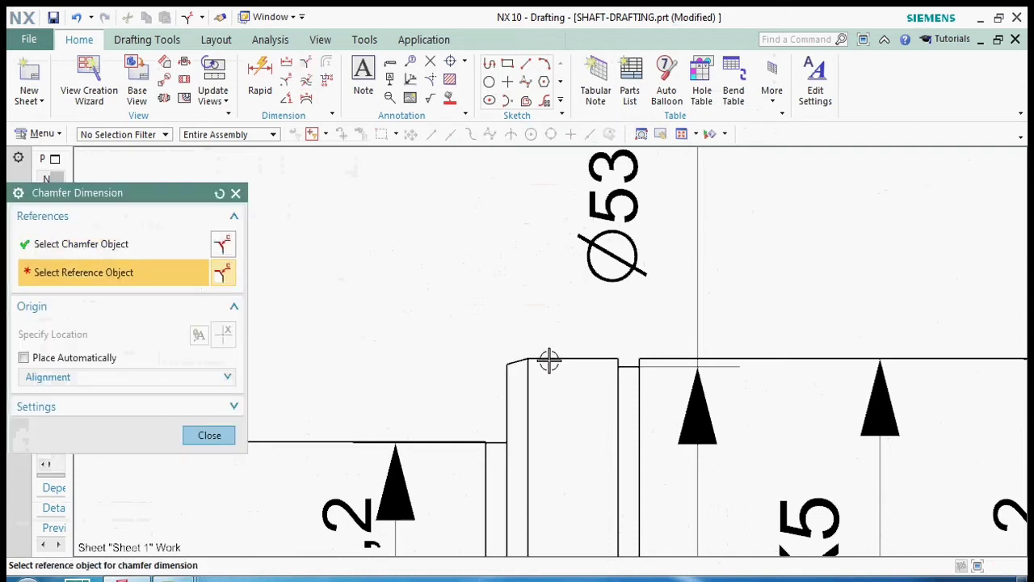
left_click(236, 194)
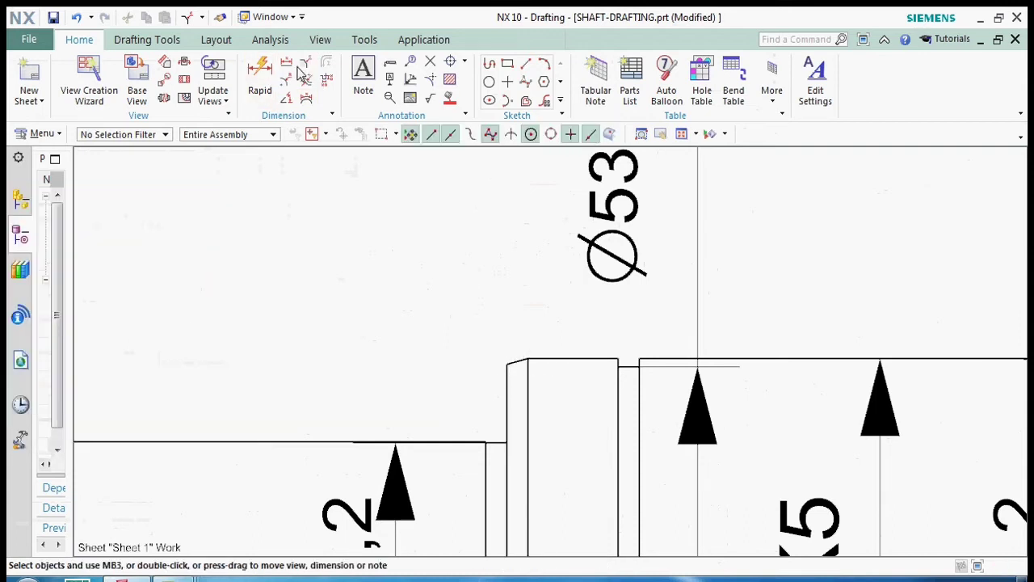
left_click(304, 63)
left_click(543, 361)
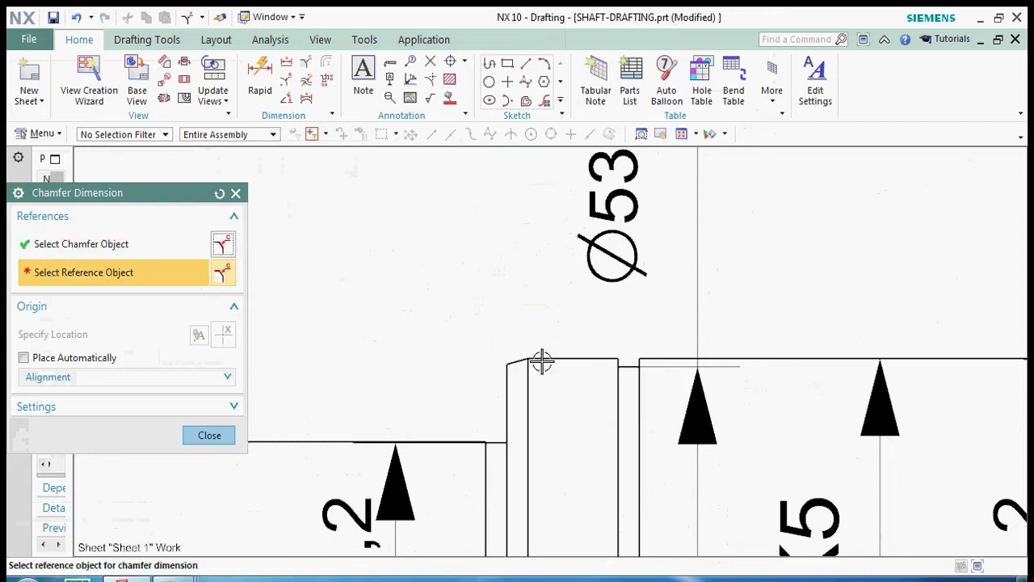
scroll(539, 358, "down", 3)
left_click(236, 194)
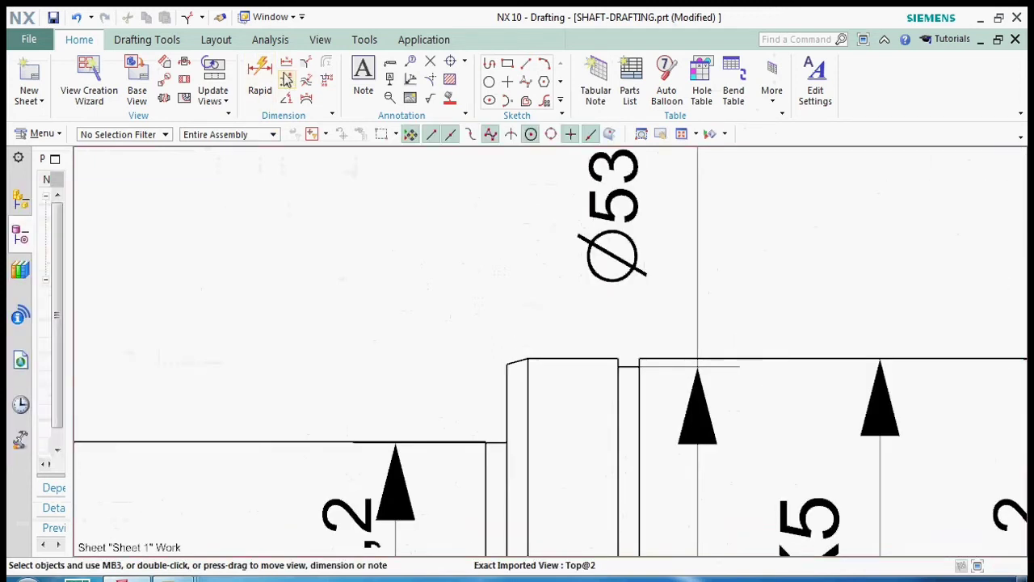
Try to dimension the sloped upper bevel edge of the left-hand Ø55 section between its two corner points with a Rapid dimension
left_click(260, 77)
scroll(496, 300, "up", 3)
left_click(527, 383)
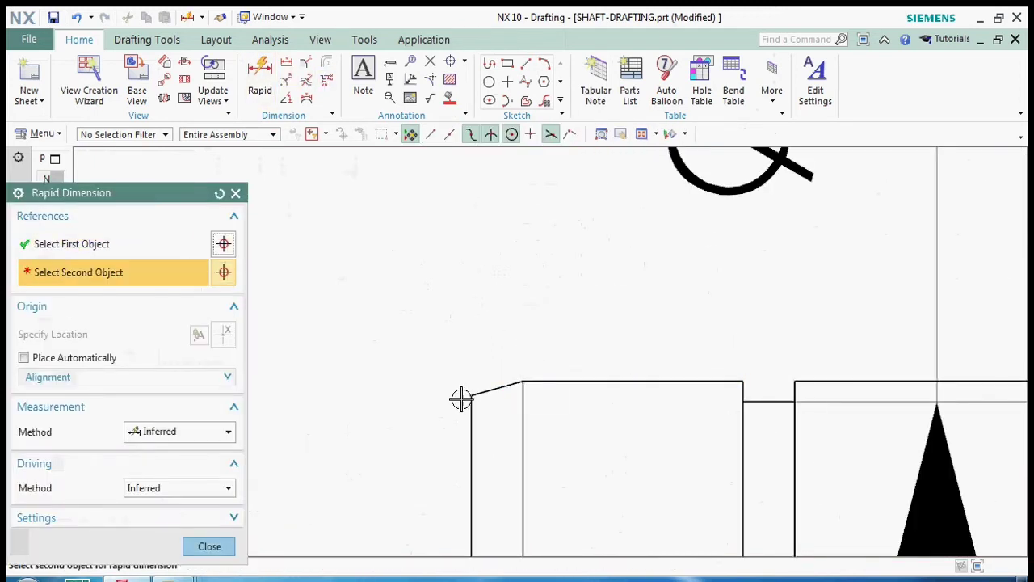
left_click(464, 397)
scroll(398, 383, "down", 3)
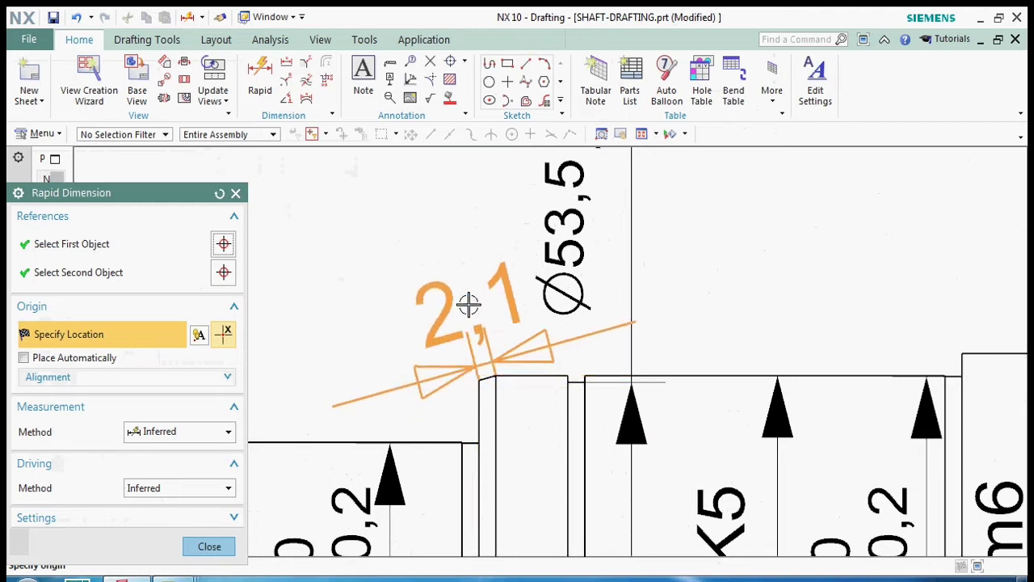
left_click(235, 192)
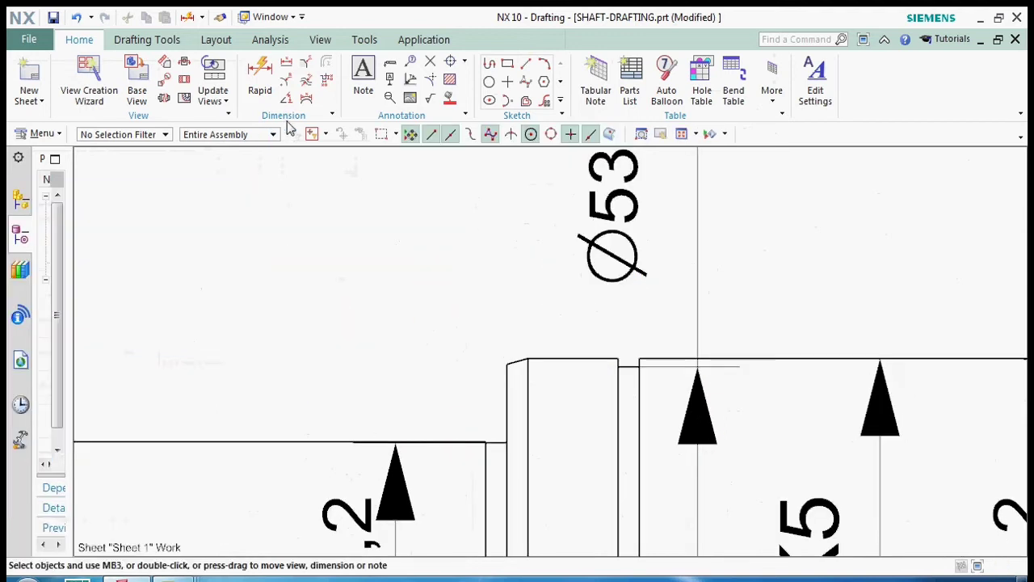
Start another chamfer dimension for the upper bevel of the left-hand Ø55 section
left_click(306, 64)
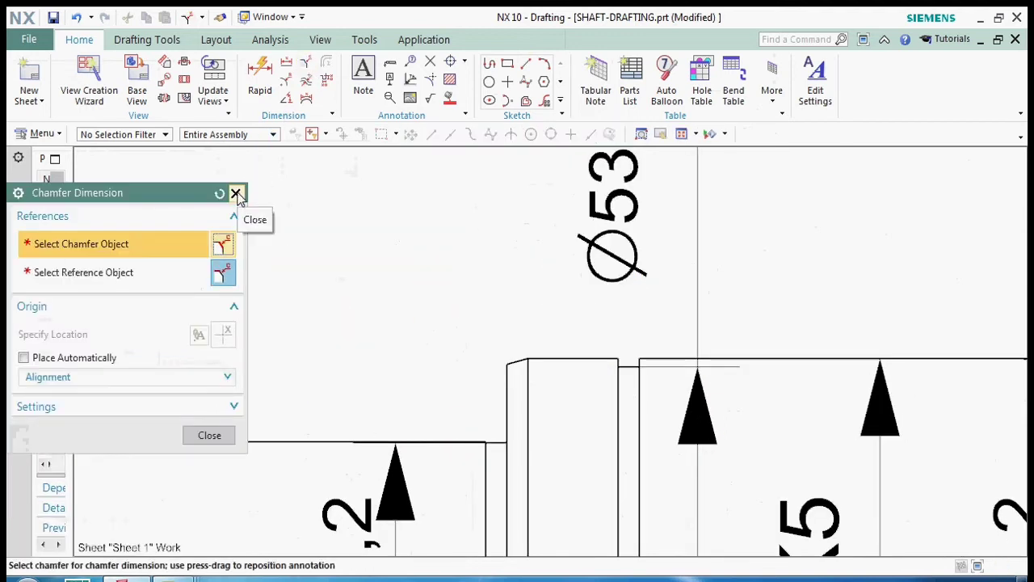
Dimension the horizontal width of the chamfer at the start of the Ø55 K5 section, placing it above the shaft beside the Ø53,5 dimension
left_click(236, 195)
scroll(495, 295, "down", 4)
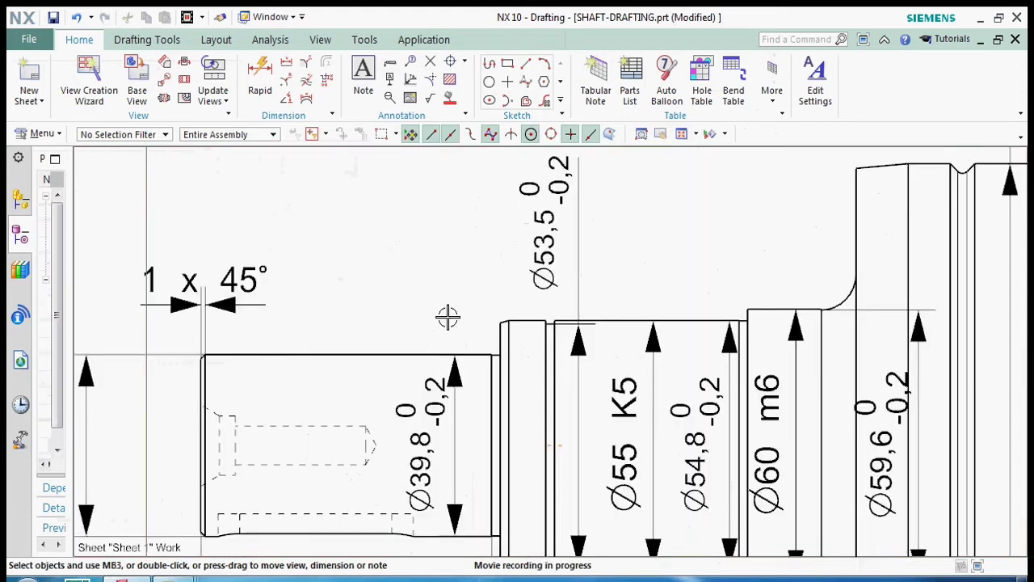
left_click(260, 73)
scroll(496, 305, "up", 5)
left_click(496, 305)
left_click(474, 307)
left_click(498, 199)
scroll(552, 320, "down", 2)
left_click(236, 165)
scroll(462, 315, "down", 2)
scroll(590, 300, "down", 3)
left_click_drag(580, 246, 584, 236)
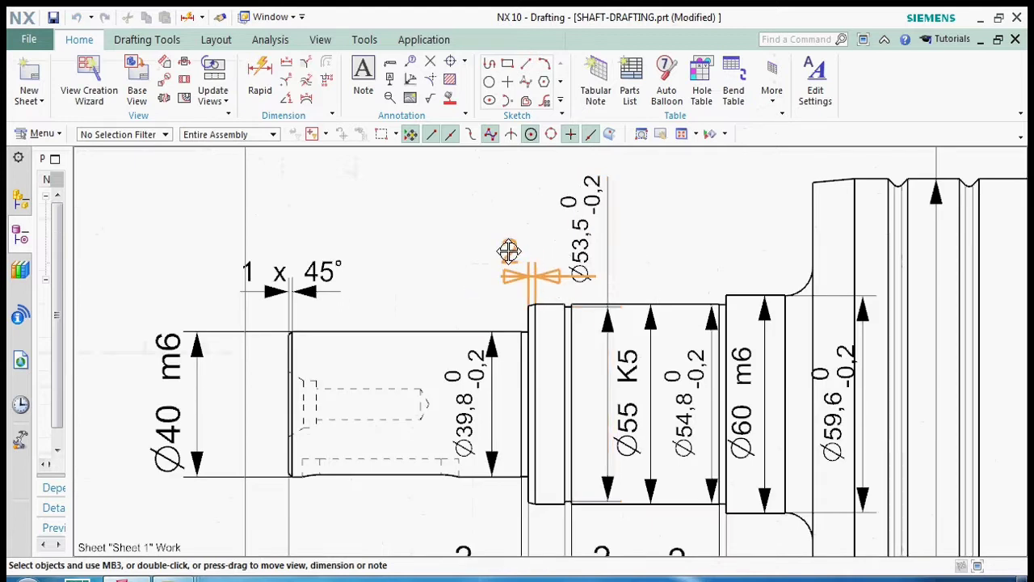
Add an angular dimension between the chamfer and the upper edge of the Ø55 K5 section on the shaft's left side
left_click(286, 98)
scroll(550, 309, "up", 4)
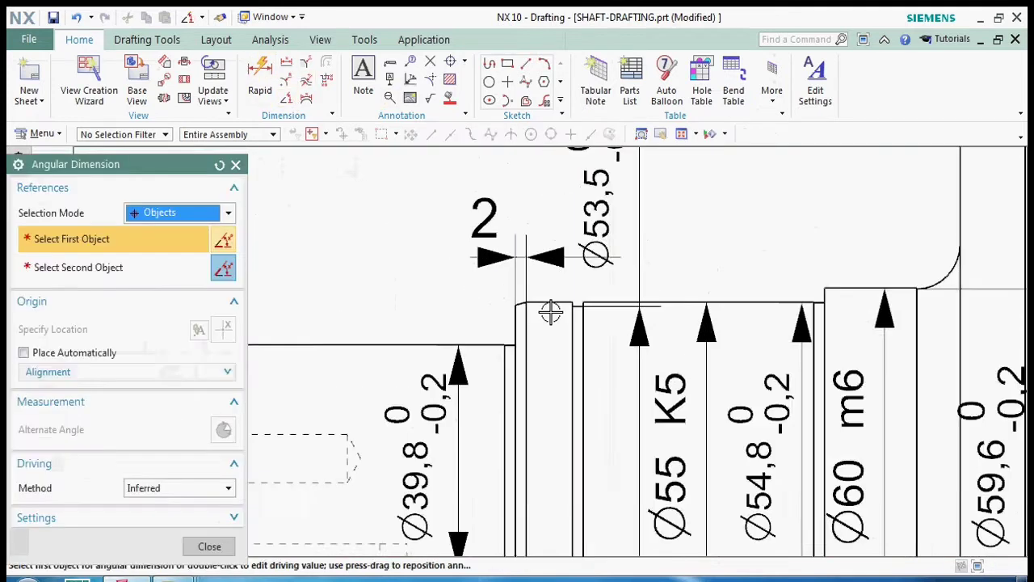
left_click(552, 287)
left_click(510, 294)
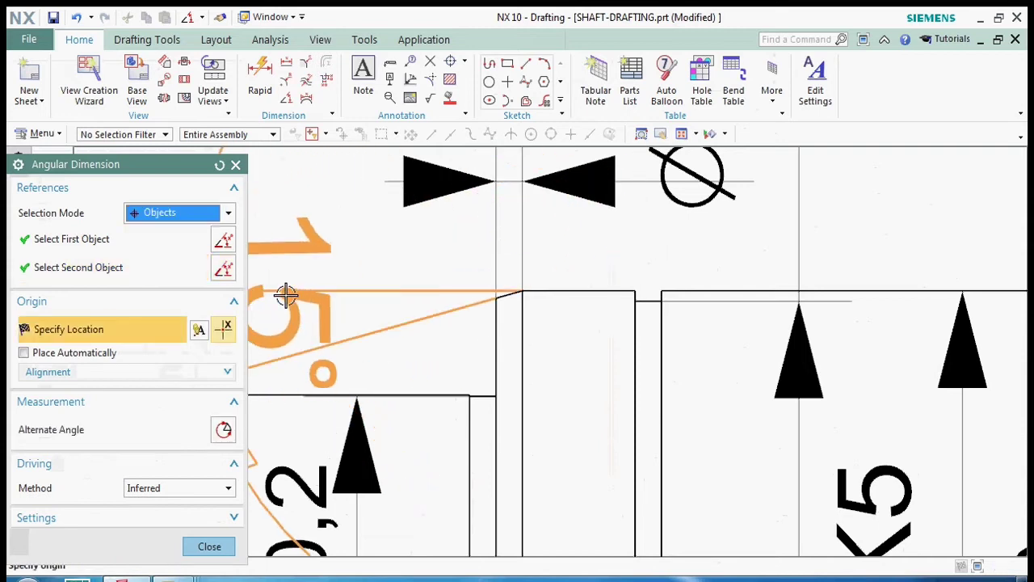
scroll(286, 293, "down", 3)
left_click(436, 303)
left_click_drag(436, 303, 429, 244)
left_click(495, 259)
key("Escape")
Move the Ø39,8 dimension away from the shoulder and reposition the 15° chamfer angle text
scroll(497, 288, "down", 3)
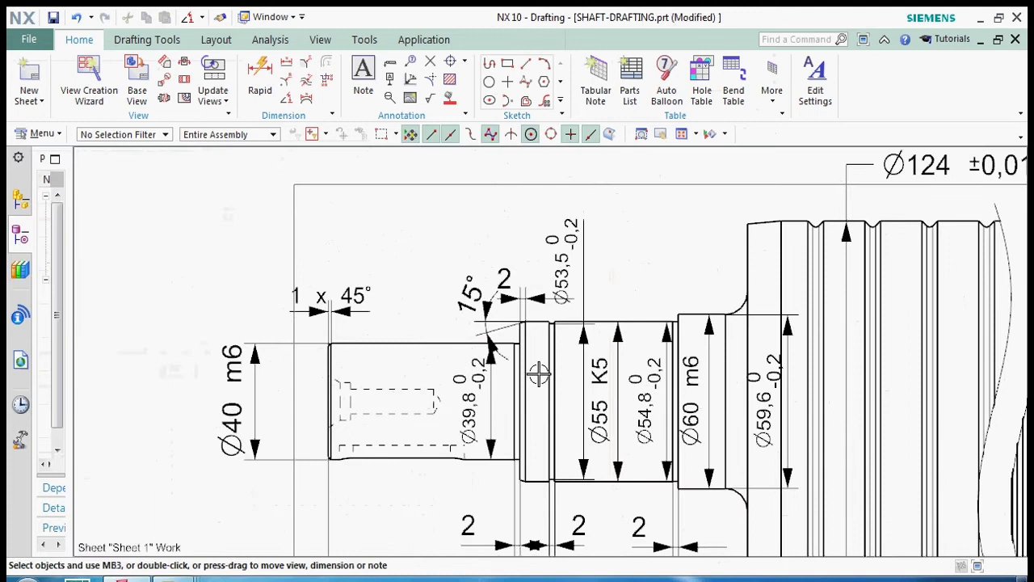
left_click_drag(469, 382, 443, 389)
left_click_drag(466, 315, 466, 315)
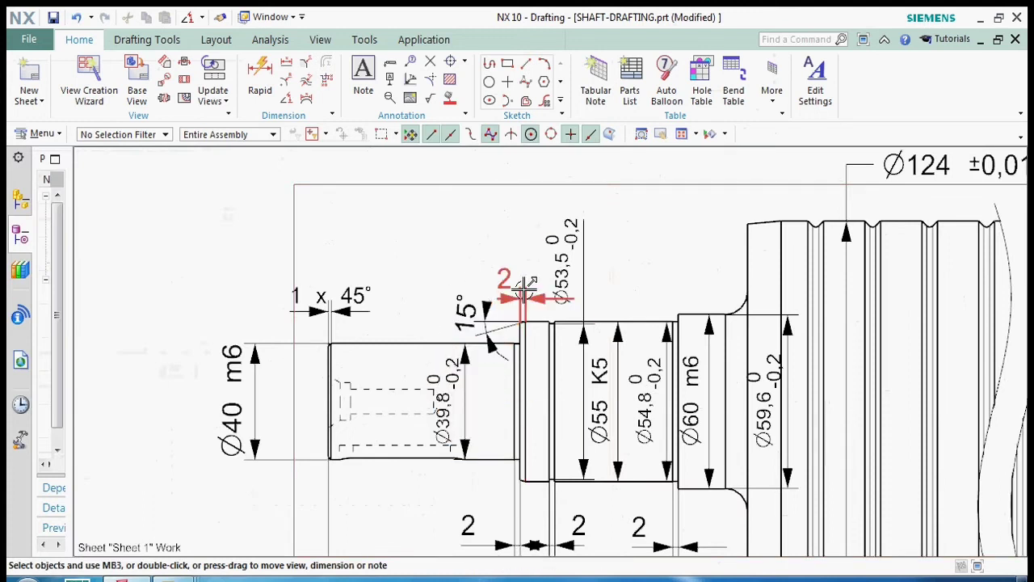
Dimension the horizontal length of the taper at the left end of the Ø124 body, placing it above the body
scroll(395, 232, "down", 2)
scroll(603, 284, "up", 3)
scroll(372, 352, "down", 3)
scroll(525, 257, "up", 3)
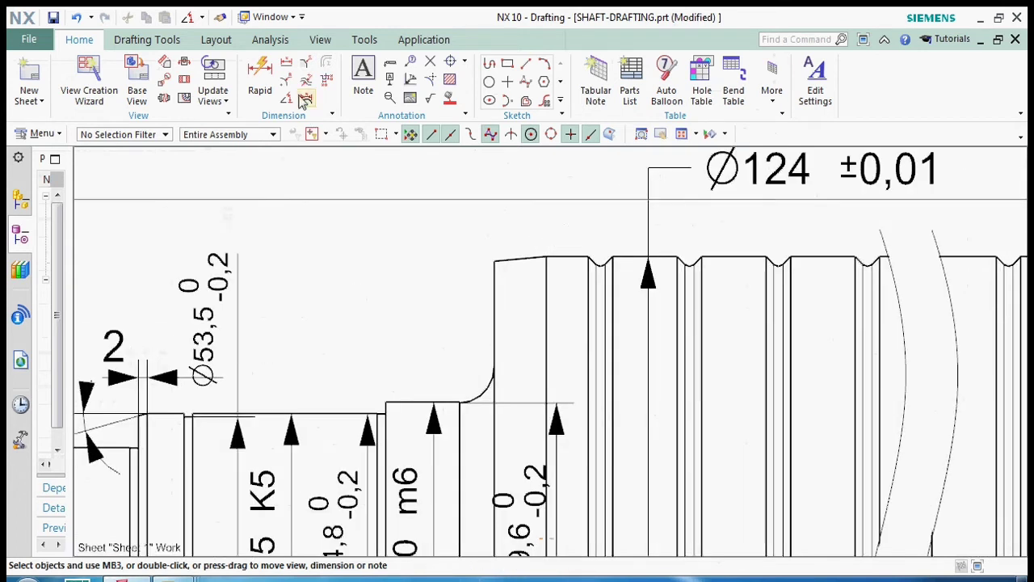
left_click(259, 75)
left_click(503, 259)
left_click(546, 259)
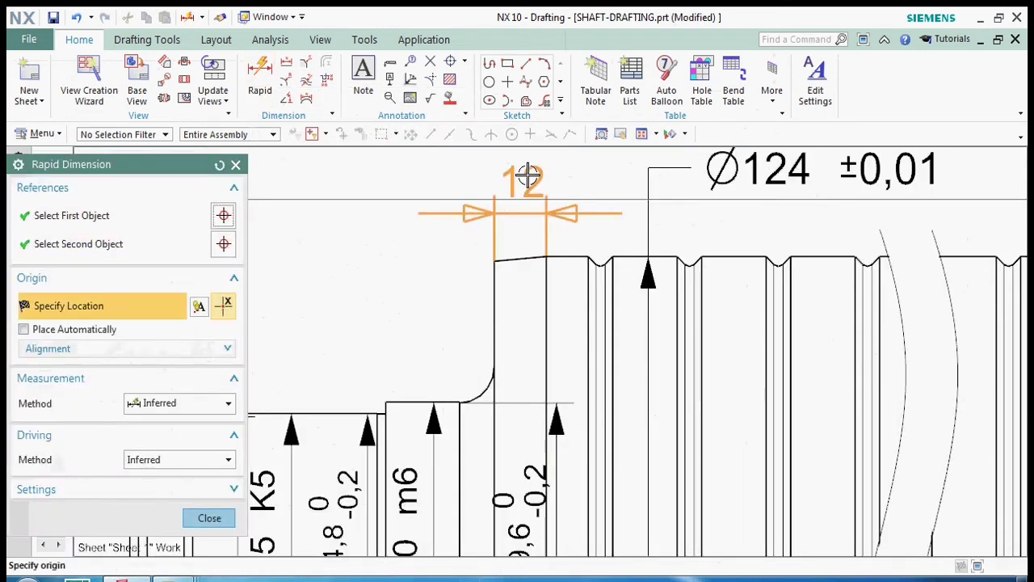
left_click(527, 166)
left_click(235, 165)
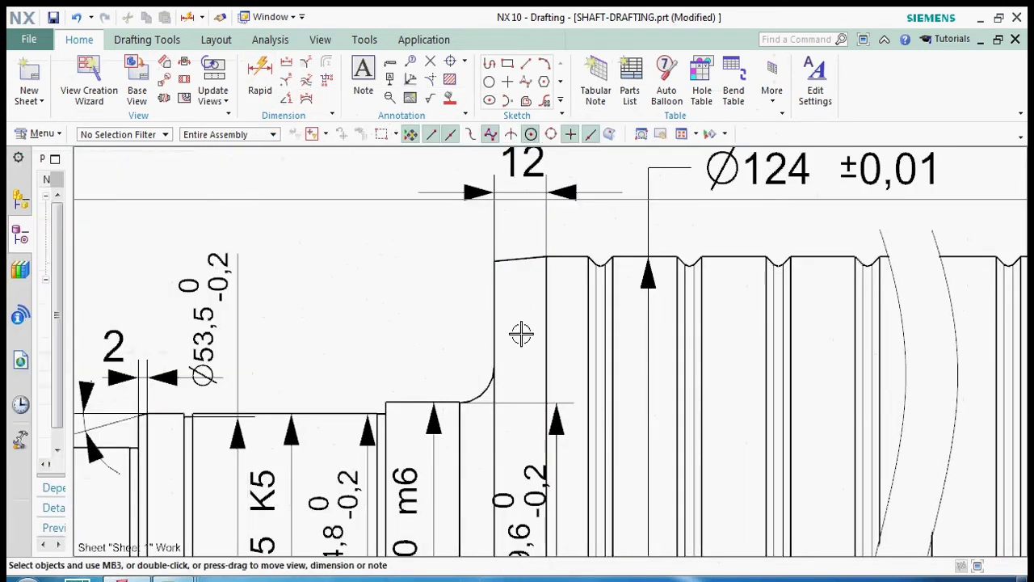
Add an angular dimension to the taper at the left end of the Ø124 body and move its text above the extension lines
left_click(260, 79)
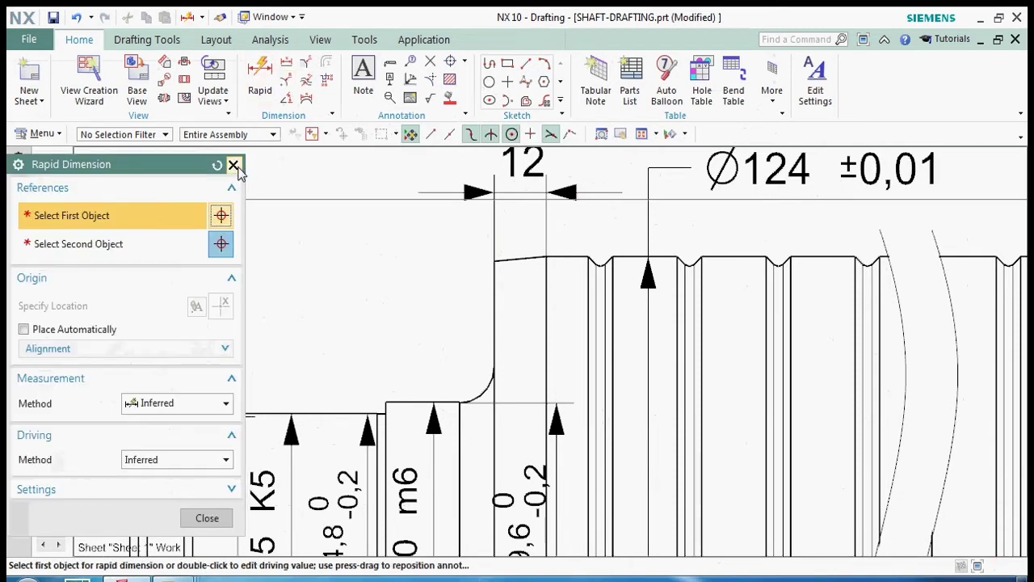
left_click(235, 166)
left_click(286, 98)
left_click(533, 256)
left_click(554, 257)
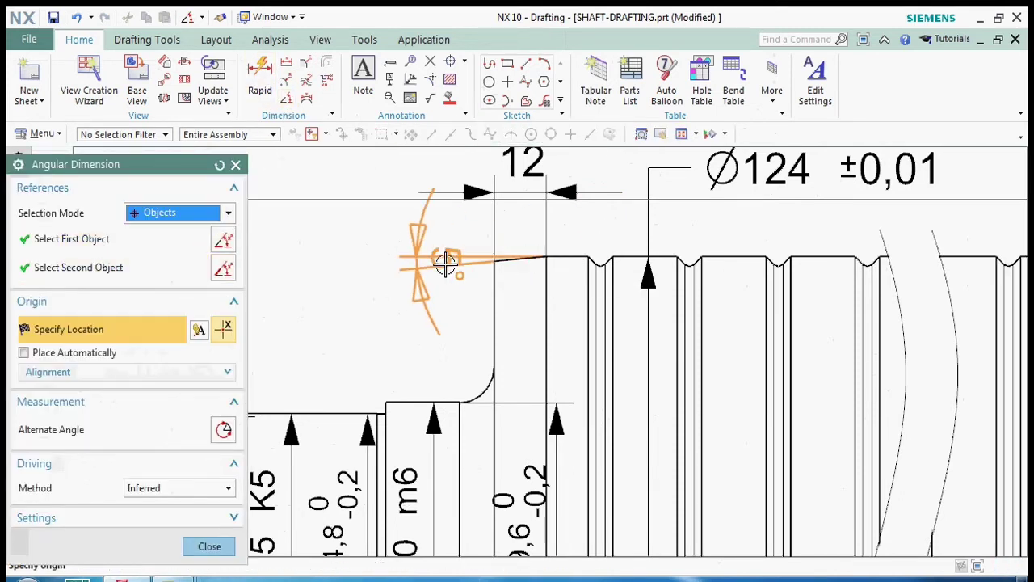
left_click(397, 276)
key("Escape")
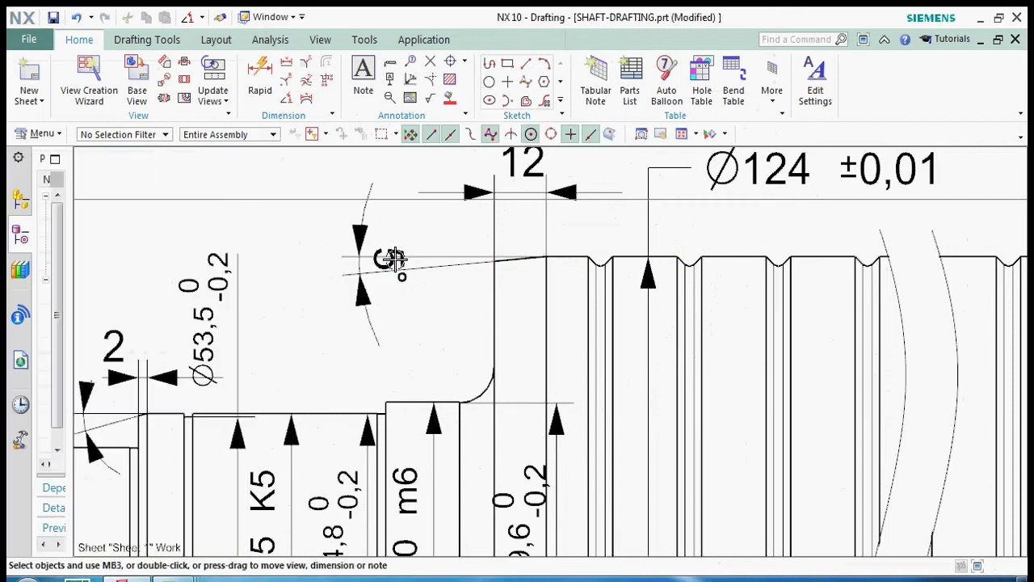
left_click_drag(391, 298, 400, 220)
Dimension the horizontal length of the taper at the right end of the Ø124 body, placing it above the body
scroll(374, 335, "down", 5)
scroll(582, 308, "up", 6)
left_click(260, 79)
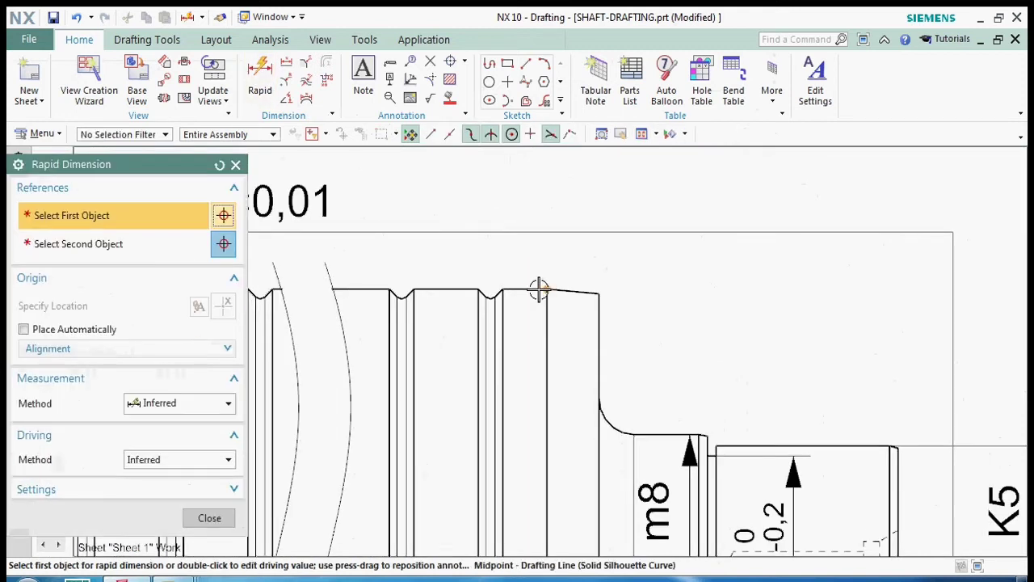
left_click(538, 289)
left_click(597, 294)
left_click(577, 194)
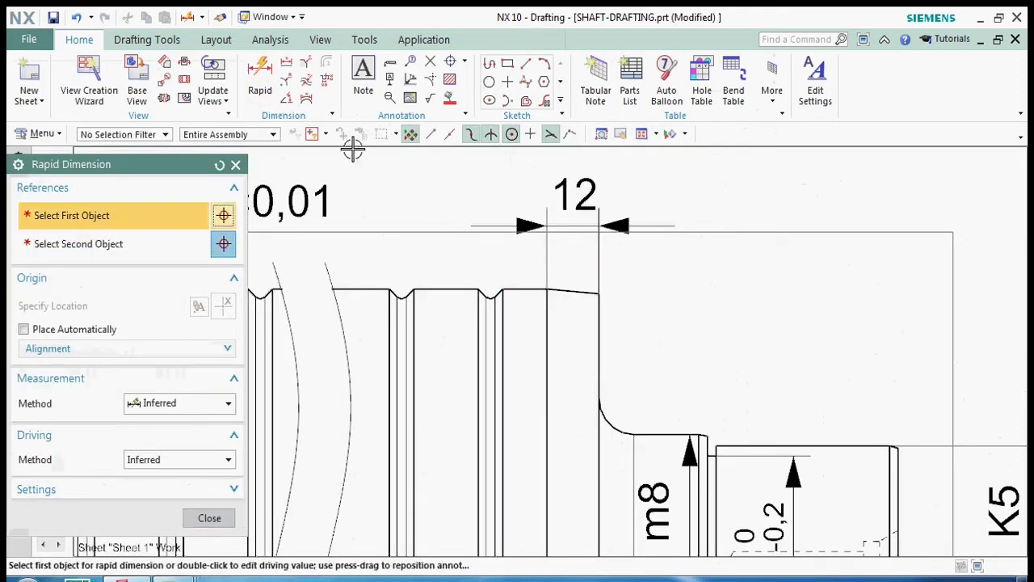
Add an angular dimension for the small angle between the Ø124 body's upper edge and its right-end taper
left_click(286, 98)
left_click(530, 289)
left_click(575, 291)
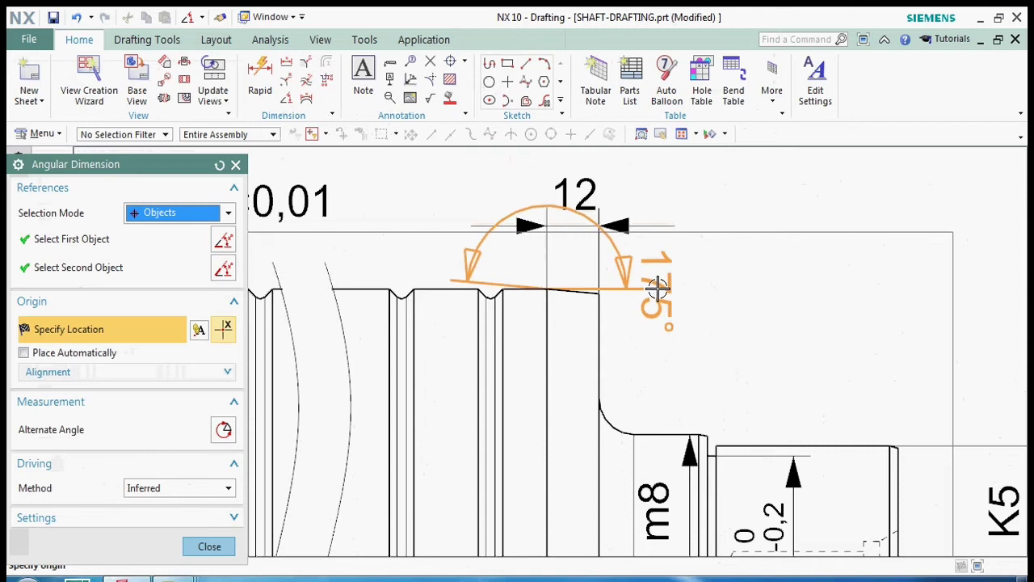
left_click(655, 324)
key("Escape")
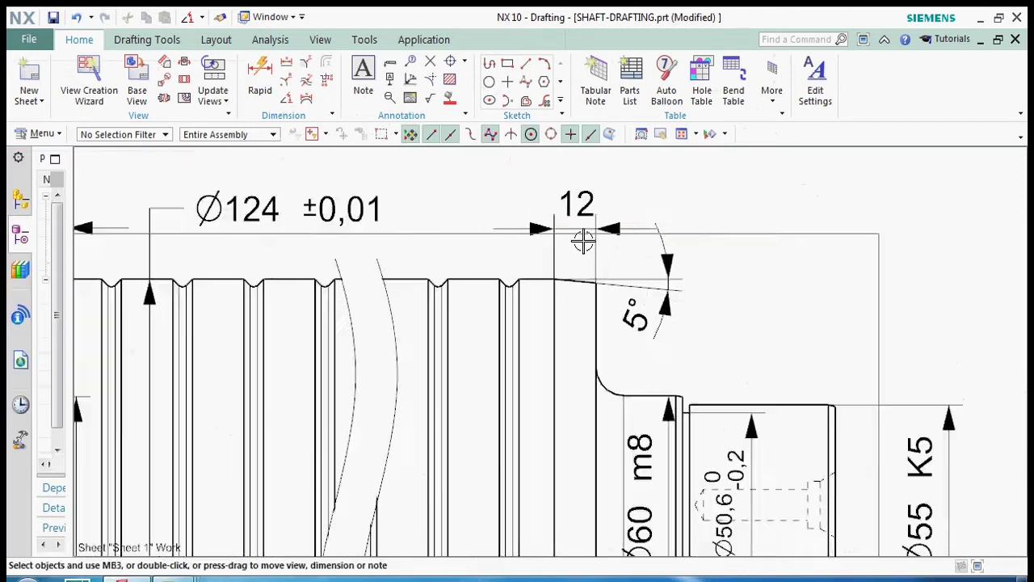
Dimension the horizontal width of the chamfer on the Ø60 m8 section and shift its text beside the extension lines
scroll(583, 241, "down", 2)
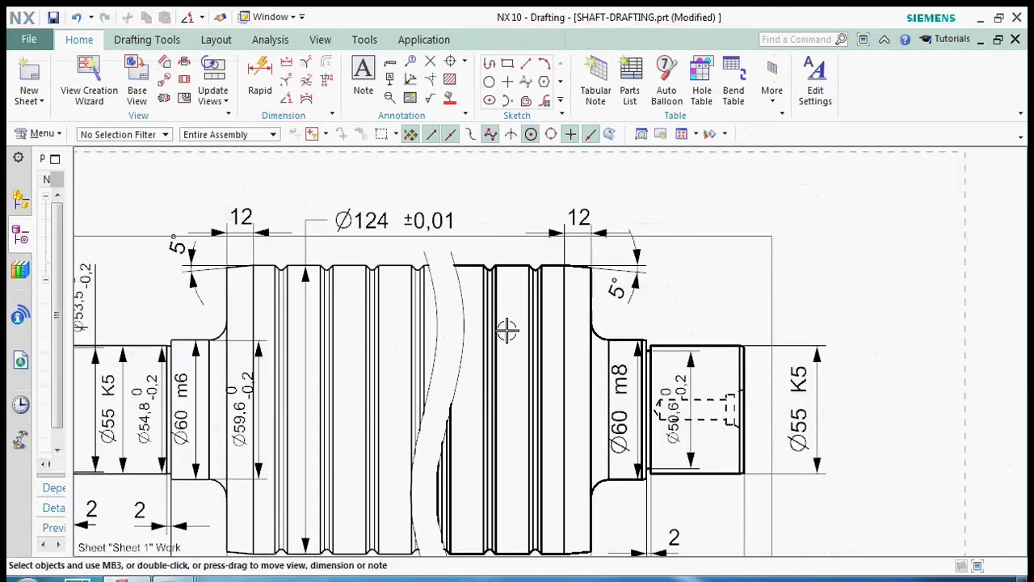
scroll(571, 303, "down", 1)
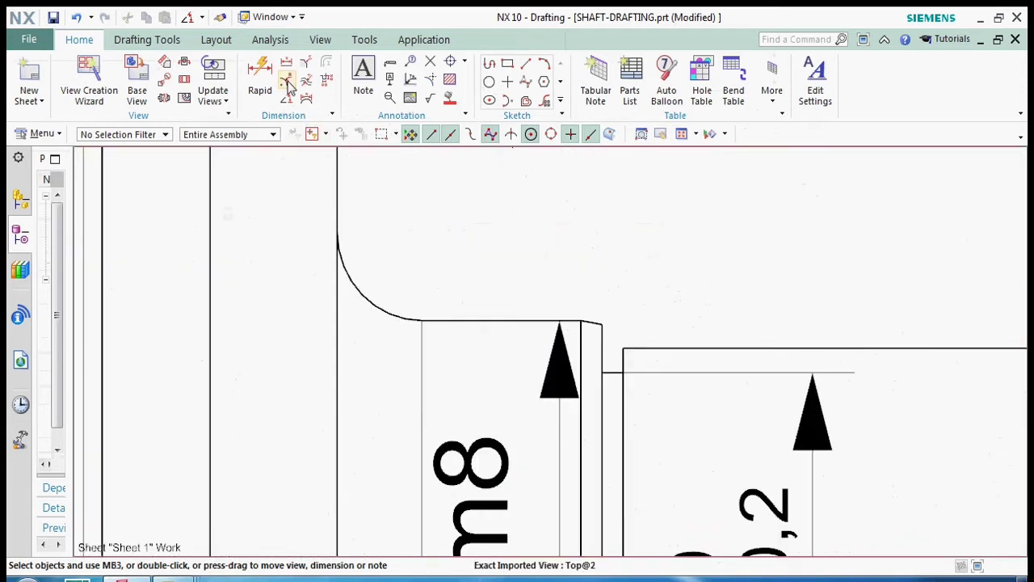
left_click(262, 77)
scroll(584, 317, "up", 4)
left_click(592, 325)
left_click(642, 335)
scroll(601, 363, "down", 3)
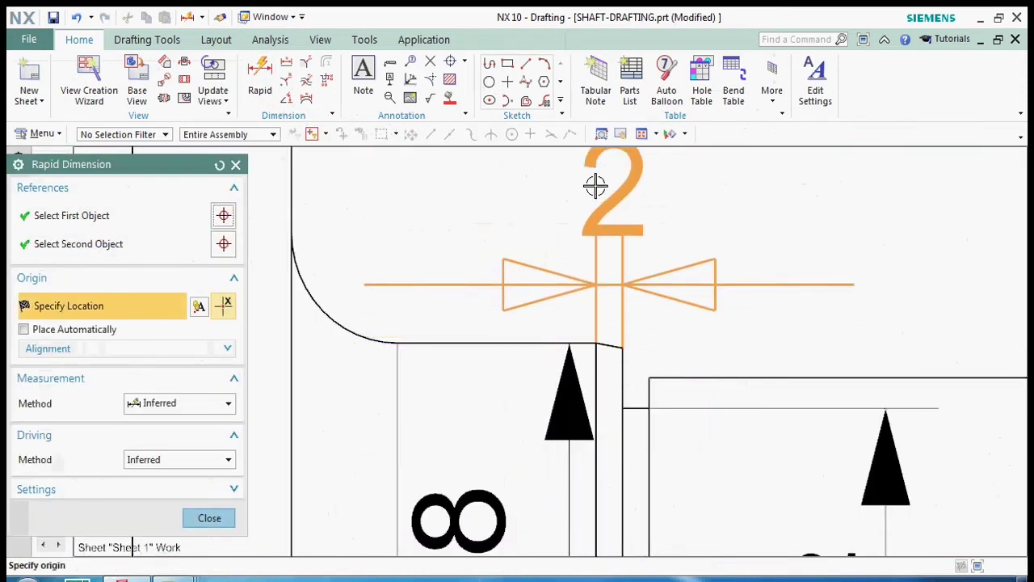
left_click(596, 175)
key("Escape")
scroll(576, 325, "down", 4)
left_click_drag(589, 264, 556, 260)
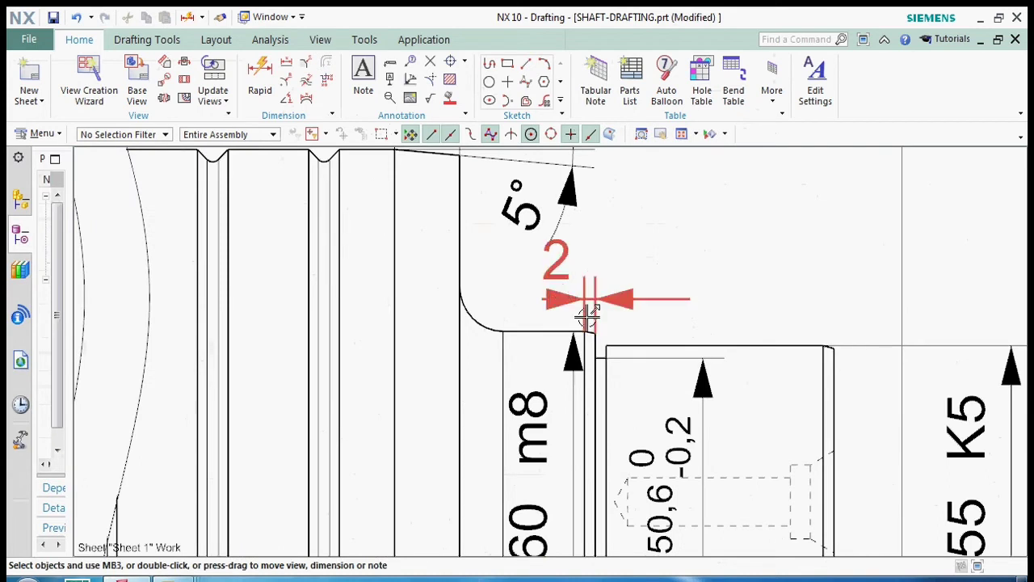
Move the 5° text of the right-end taper above its extension lines, clear of the chamfer width dimension
scroll(607, 307, "down", 4)
scroll(614, 282, "up", 4)
scroll(614, 282, "down", 4)
scroll(557, 319, "up", 4)
scroll(557, 319, "down", 3)
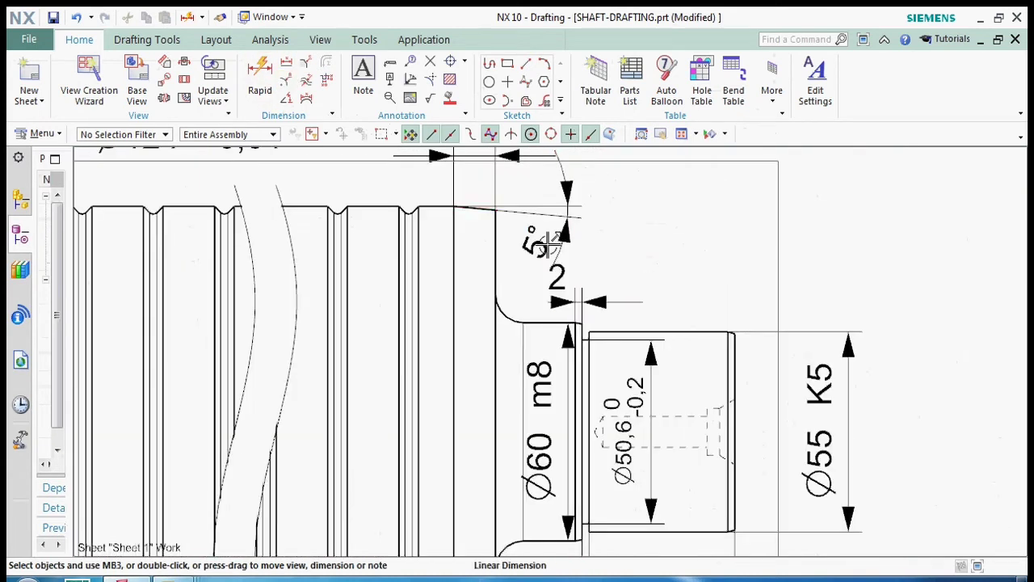
scroll(602, 299, "up", 1)
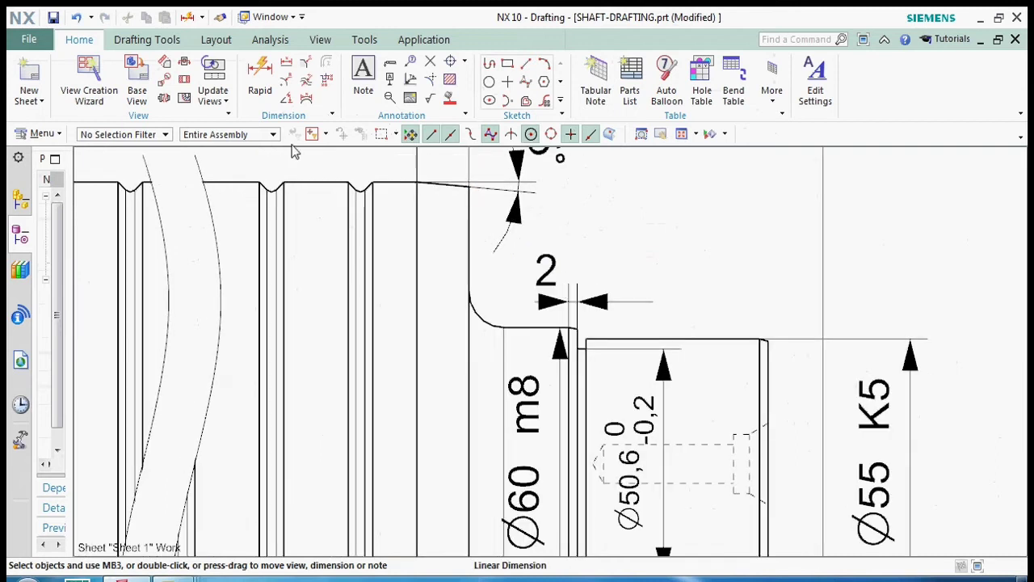
Add an angular dimension to the chamfer on the Ø60 m8 section and position its text above the Ø50,6 dimension
left_click(287, 99)
scroll(622, 339, "up", 3)
scroll(535, 329, "up", 2)
left_click(533, 329)
left_click(523, 312)
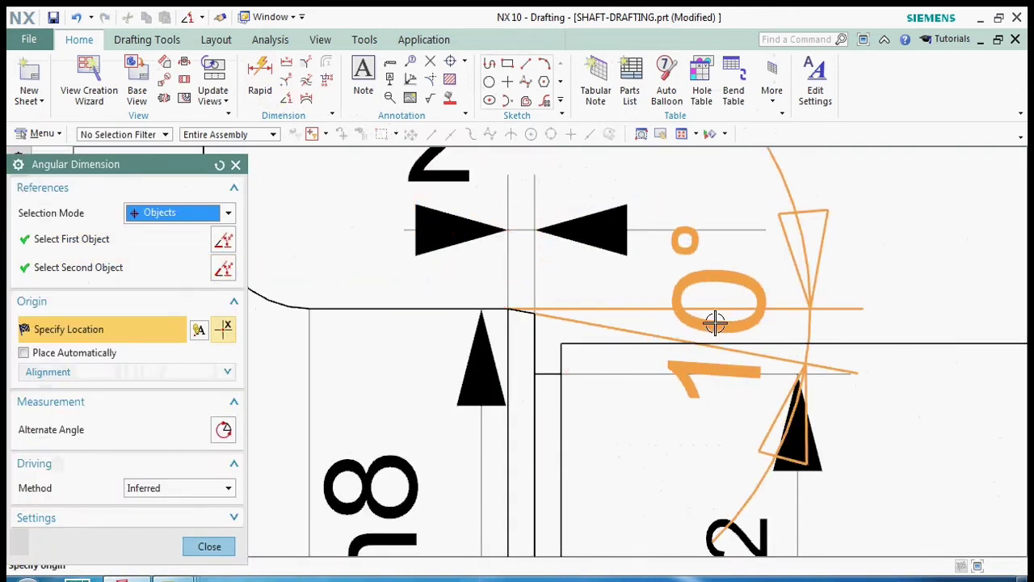
left_click(716, 323)
scroll(671, 388, "down", 3)
scroll(672, 388, "up", 3)
key("Escape")
scroll(671, 388, "down", 4)
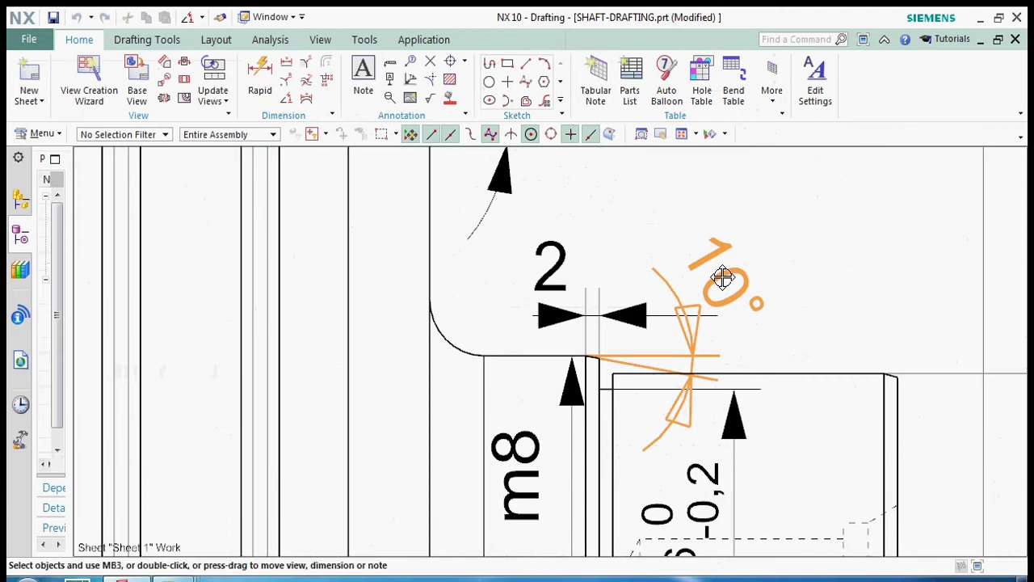
scroll(589, 282, "down", 3)
left_click_drag(669, 277, 691, 279)
Dimension the horizontal width of the end chamfer on the right Ø55 K5 section and arrange it beside the 10° dimension
scroll(536, 340, "down", 2)
scroll(695, 351, "up", 3)
left_click(261, 84)
scroll(598, 311, "up", 4)
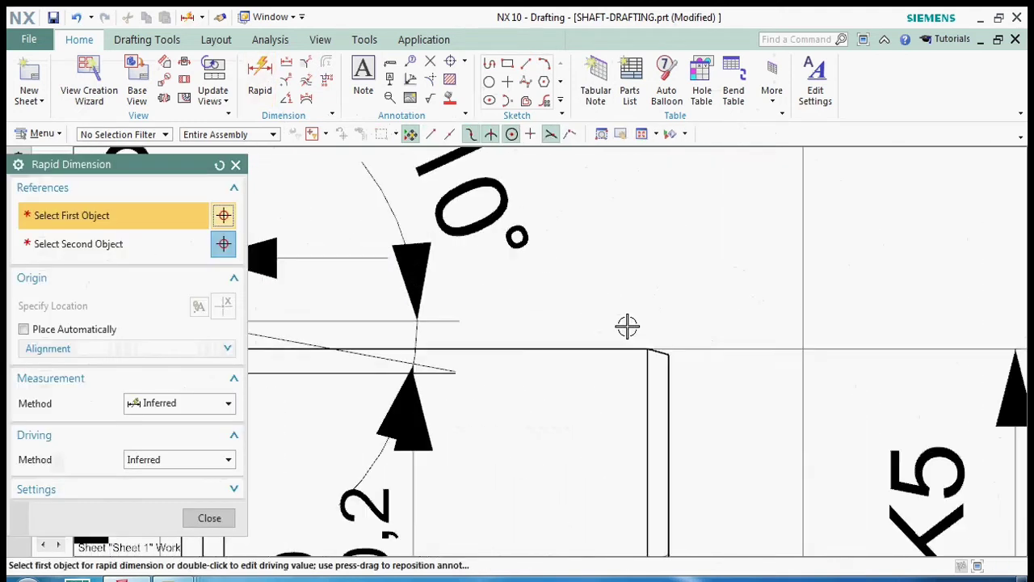
left_click(650, 350)
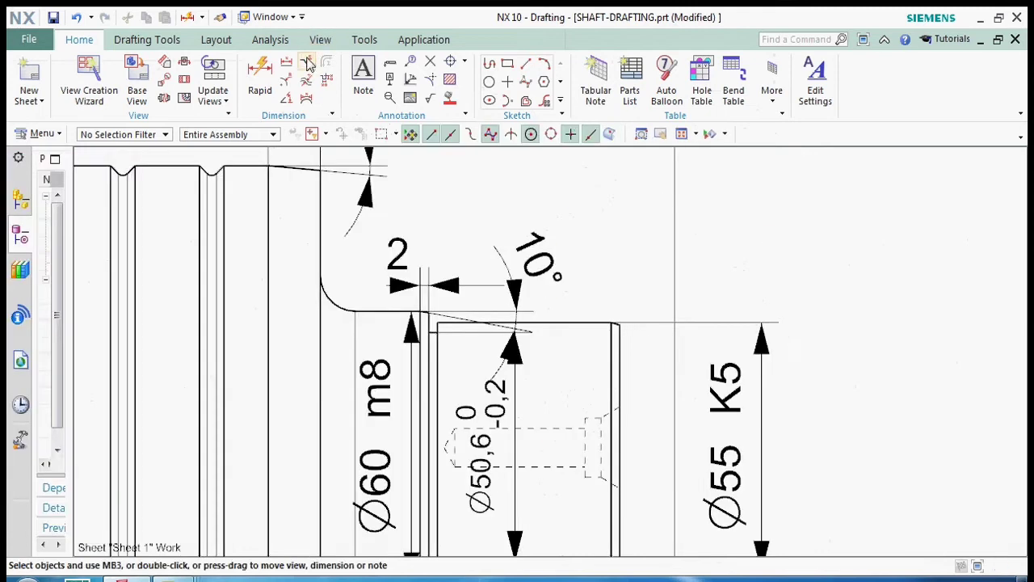
left_click(261, 84)
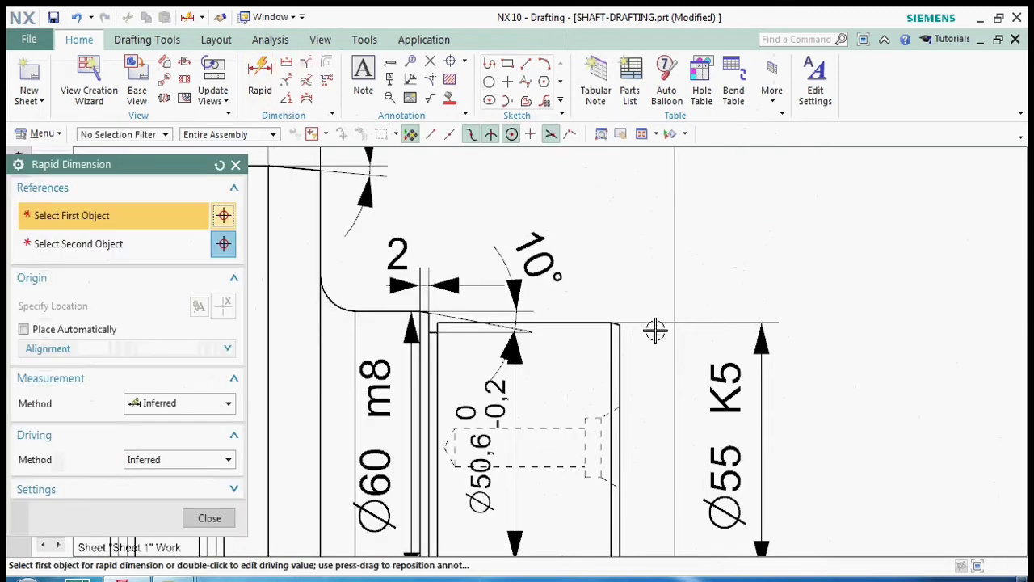
left_click(620, 327)
scroll(611, 323, "up", 4)
left_click(612, 324)
left_click(626, 178)
scroll(589, 327, "down", 3)
left_click_drag(622, 243, 638, 232)
left_click_drag(517, 241, 536, 230)
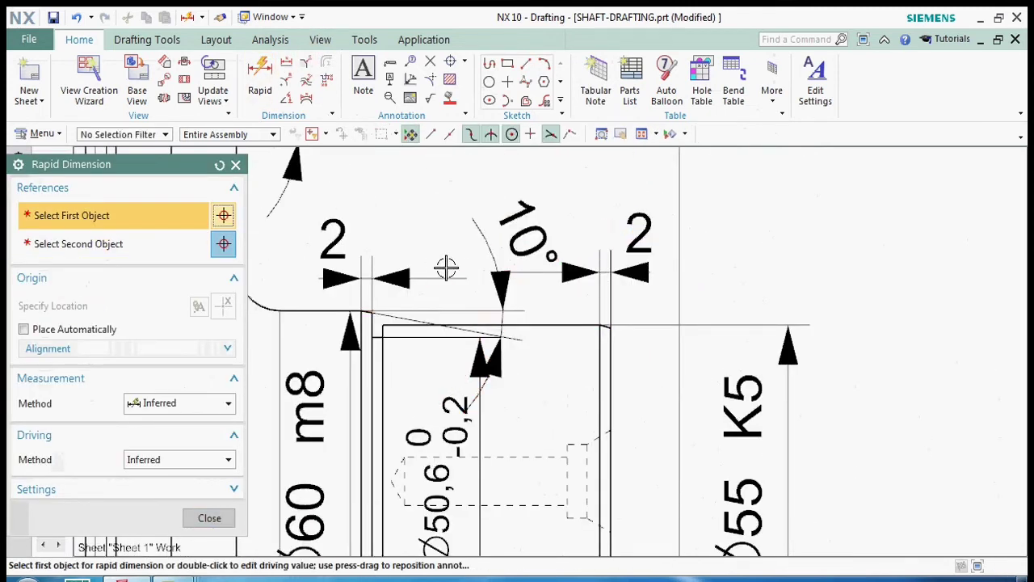
Add an angular dimension for the small angle of the end chamfer on the right Ø55 K5 section and move its text above the extension lines
left_click(286, 86)
scroll(661, 364, "up", 3)
left_click(601, 310)
left_click(706, 310)
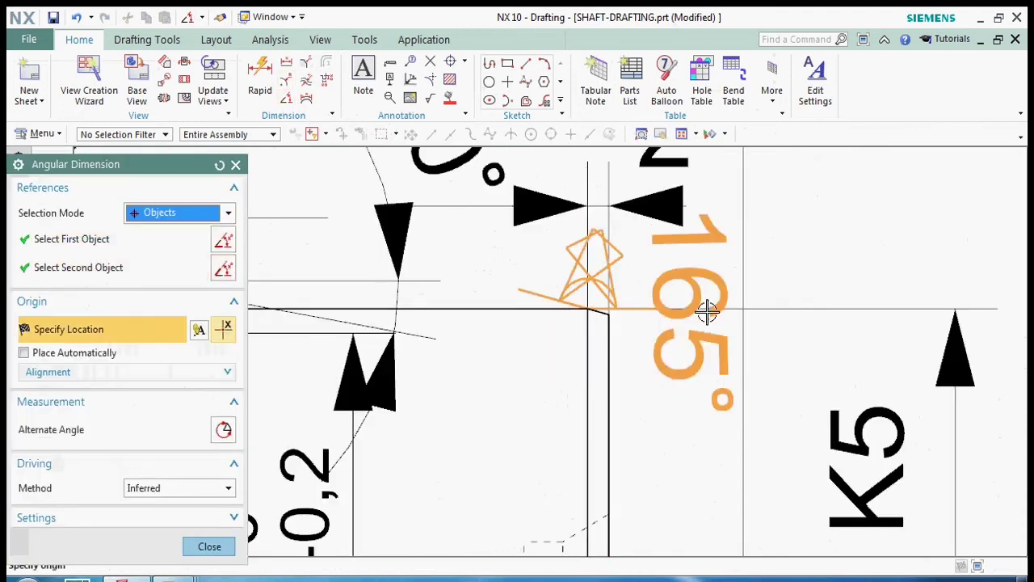
left_click(780, 321)
key("Escape")
scroll(709, 408, "down", 3)
left_click_drag(744, 348, 763, 305)
Add a radial dimension to the upper fillet between the Ø60 m6 section and the Ø124 body
scroll(601, 356, "down", 4)
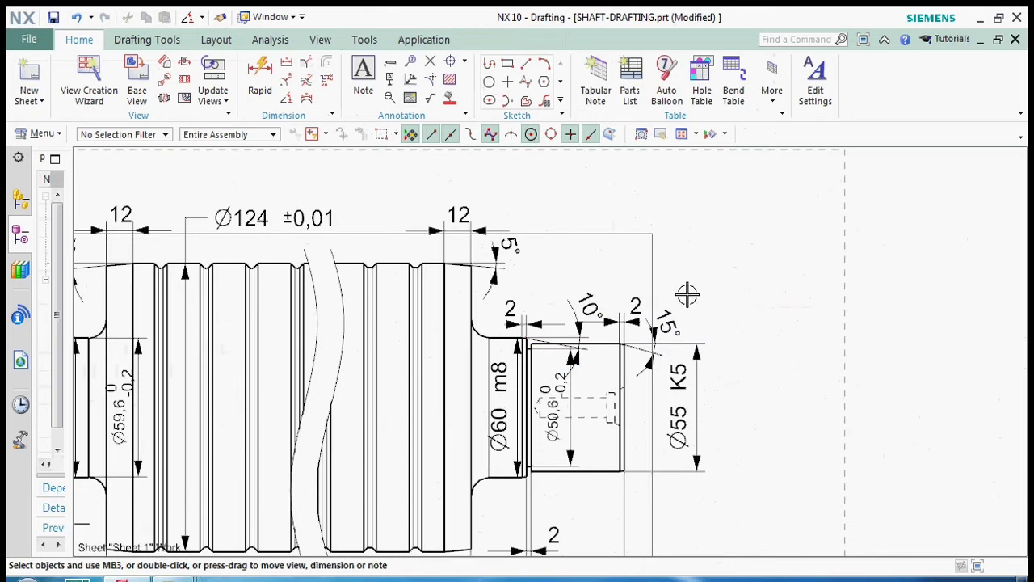
scroll(687, 295, "down", 3)
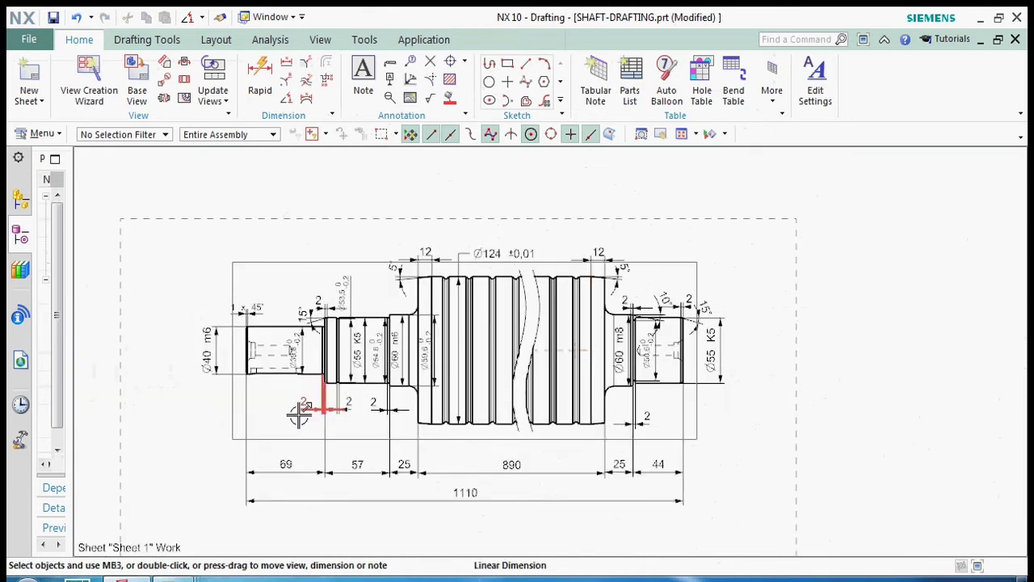
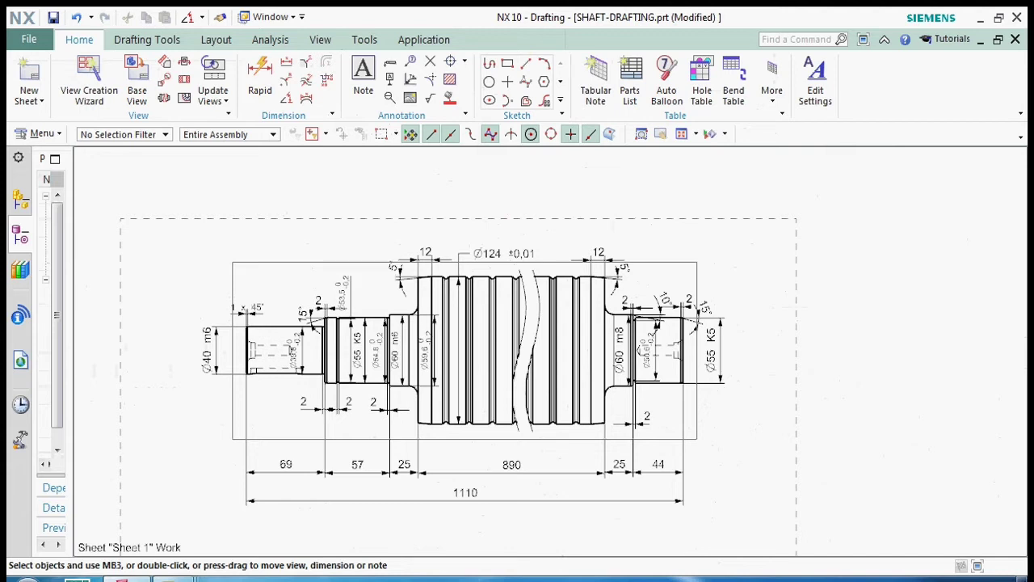
scroll(290, 340, "up", 5)
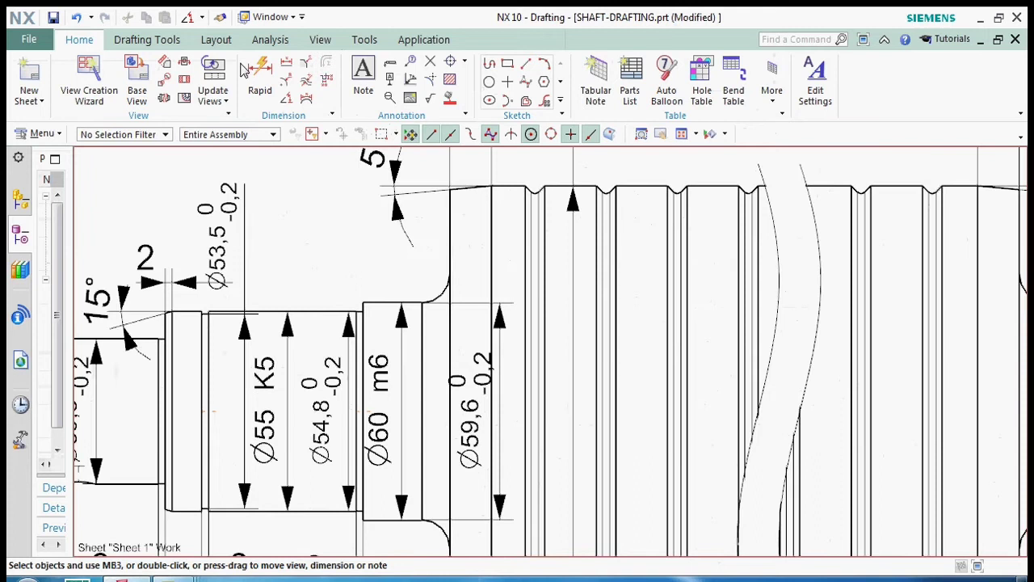
left_click(295, 95)
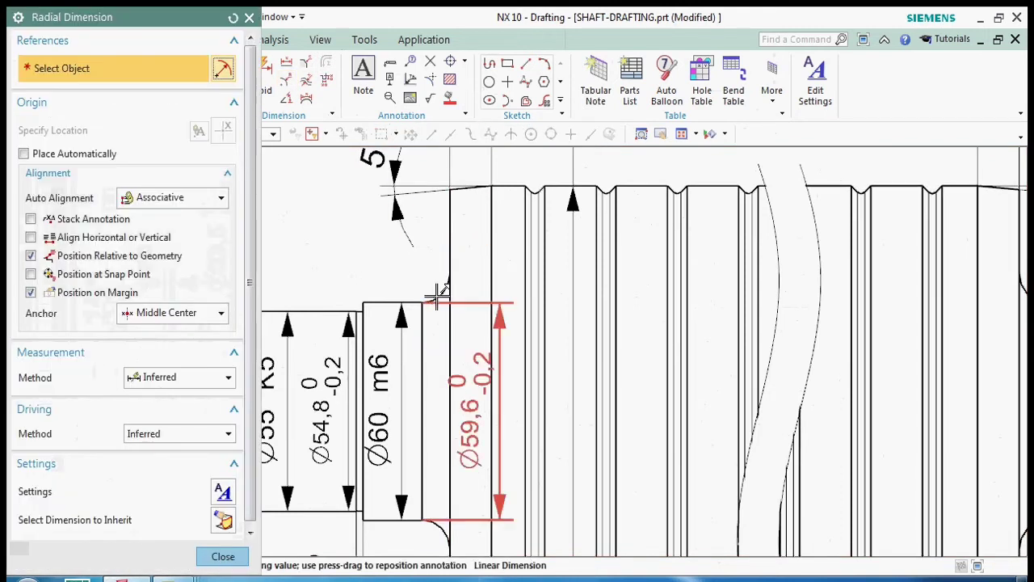
left_click(431, 284)
left_click(353, 236)
Add a radial dimension to the lower fillet between the Ø124 body and the Ø60 m8 section, placing its text outside the shaft
scroll(332, 293, "down", 1)
scroll(332, 294, "down", 2)
scroll(658, 309, "up", 5)
scroll(658, 309, "down", 6)
scroll(607, 369, "up", 5)
left_click(583, 343)
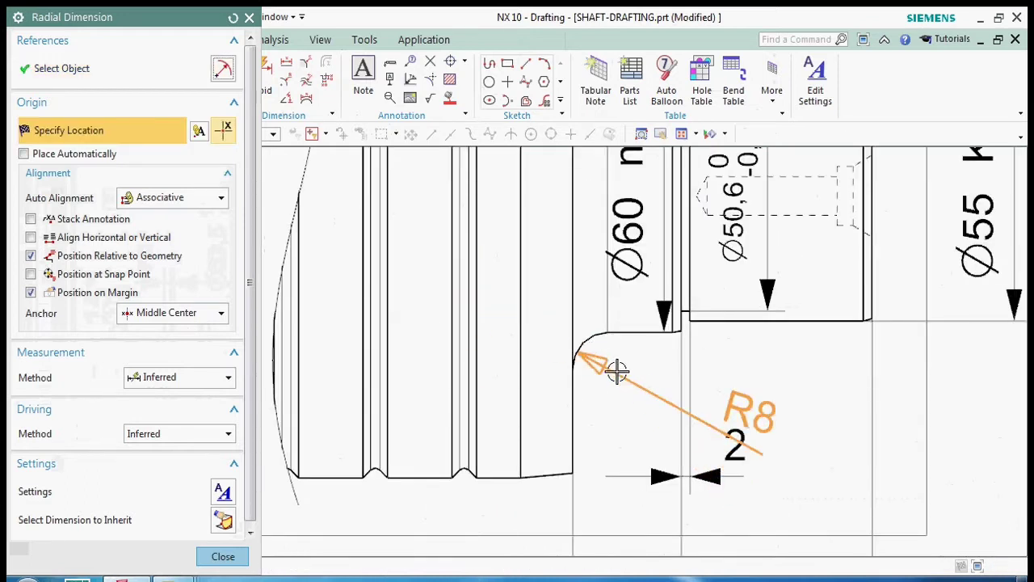
left_click(621, 379)
key("Escape")
left_click_drag(712, 440, 652, 409)
Set the text orientation of the radial dimension on the lower fillet beside the Ø60 m8 section to horizontal
scroll(649, 400, "down", 3)
double_click(649, 397)
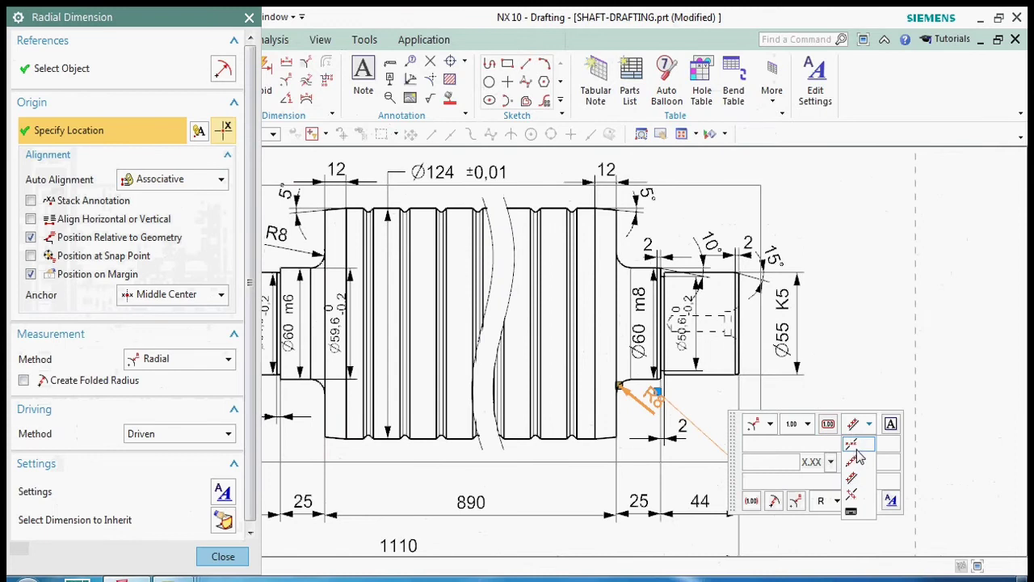
key("Escape")
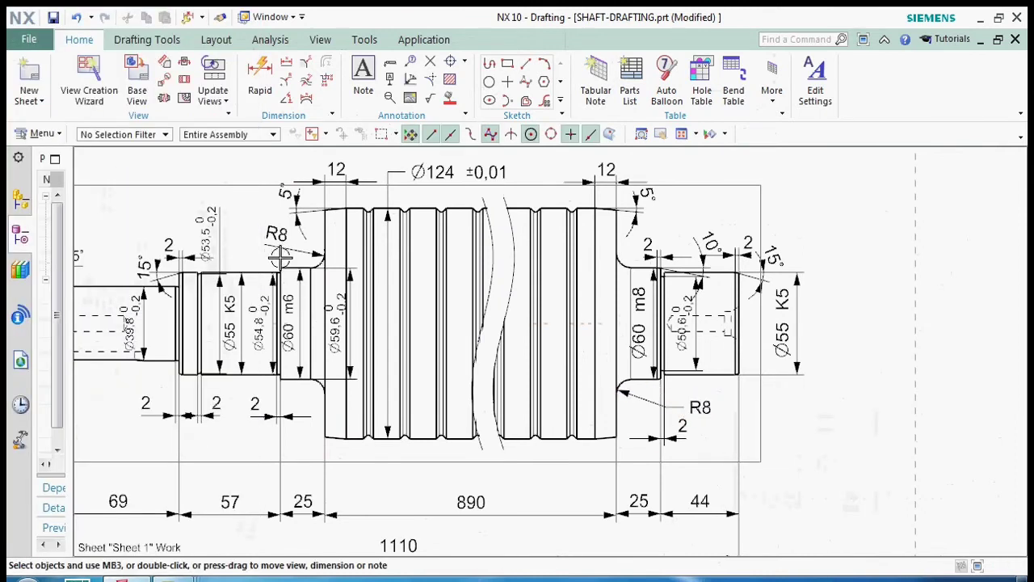
Set the radial dimension on the upper fillet beside the Ø60 m6 section to horizontal text and save the part
left_click(273, 241)
right_click(274, 241)
left_click(300, 316)
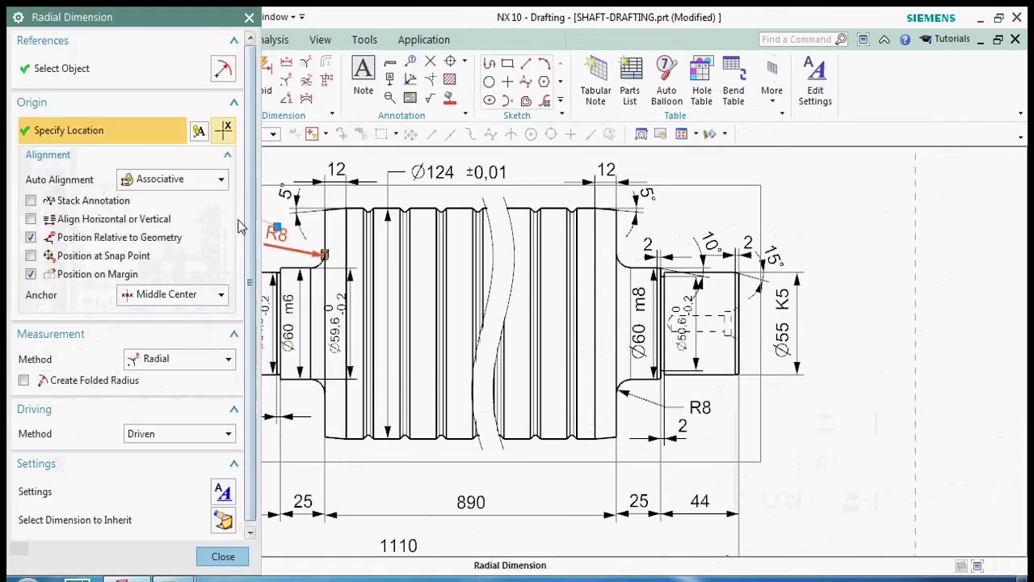
left_click_drag(192, 17, 772, 89)
left_click(212, 196)
key("Escape")
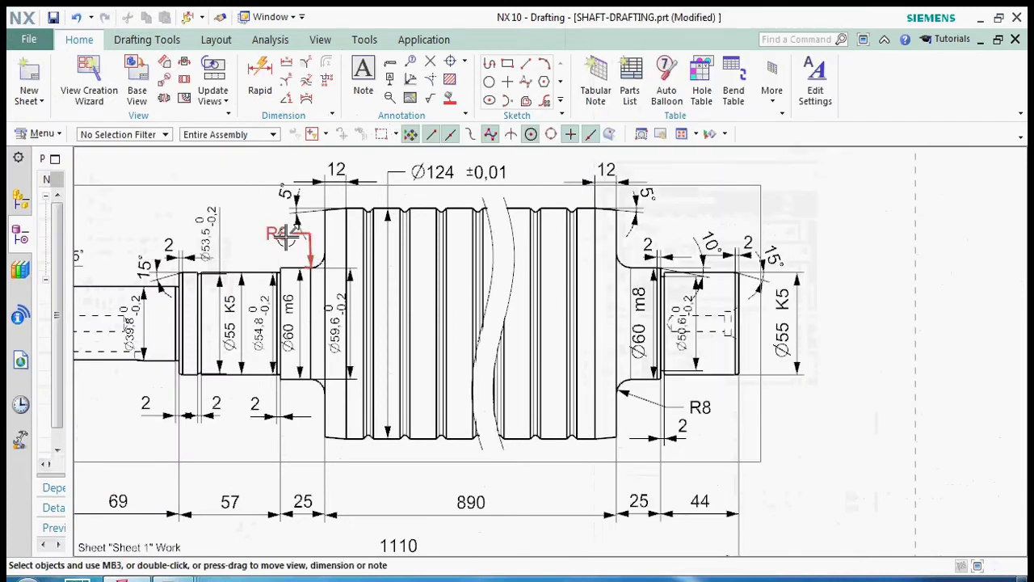
scroll(337, 277, "down", 1)
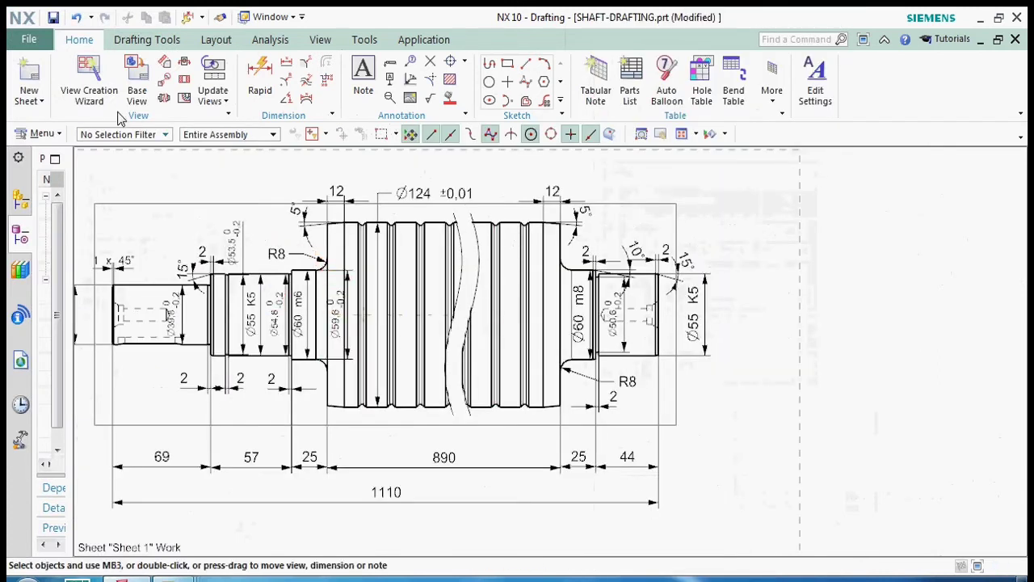
left_click(53, 17)
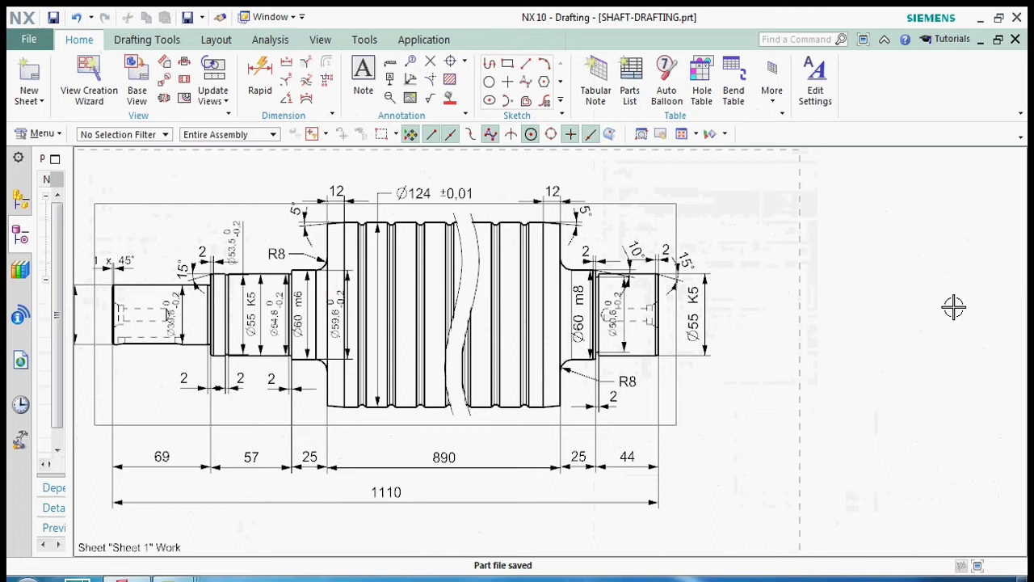
Create a circular 1:1 detail view of the Ø40 m6 shaft end and place it below the main view
left_click(165, 80)
scroll(121, 311, "up", 3)
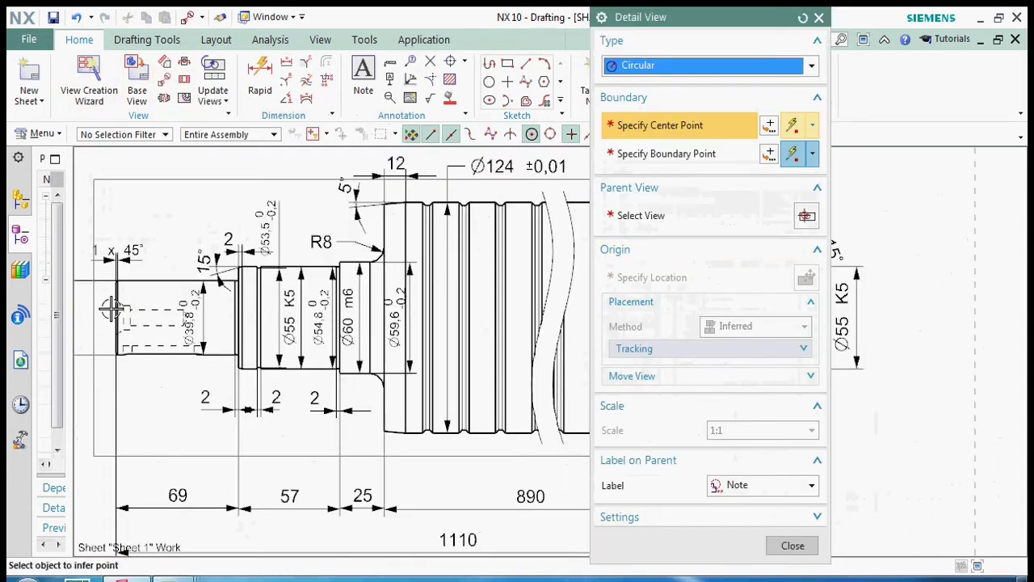
left_click(148, 318)
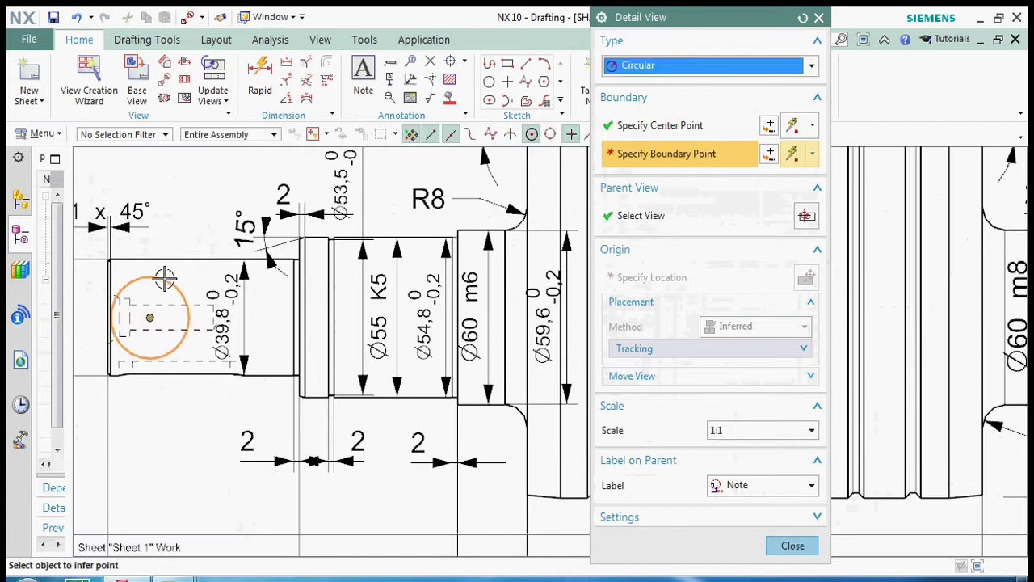
left_click(260, 291)
scroll(197, 249, "down", 5)
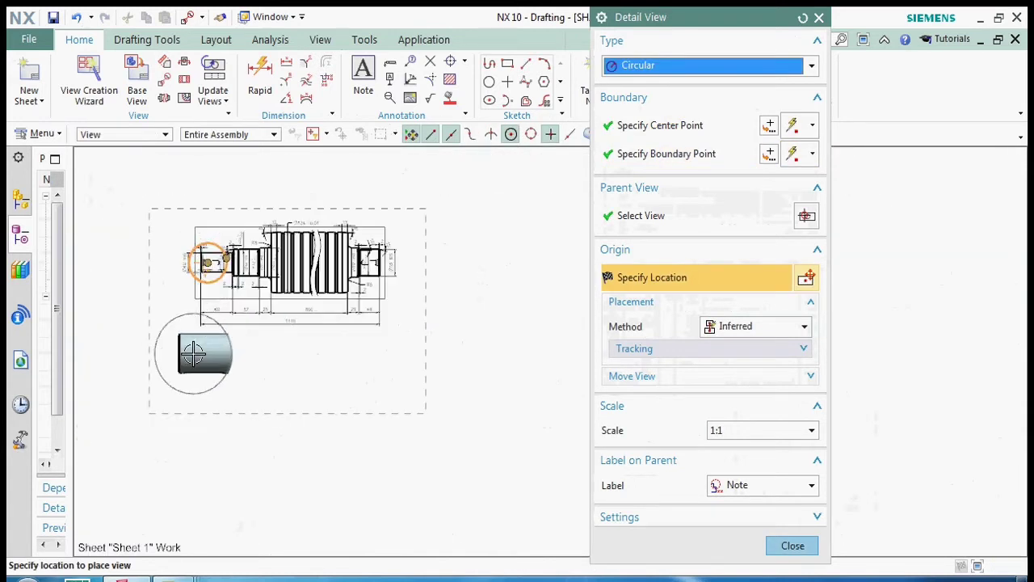
scroll(198, 360, "up", 3)
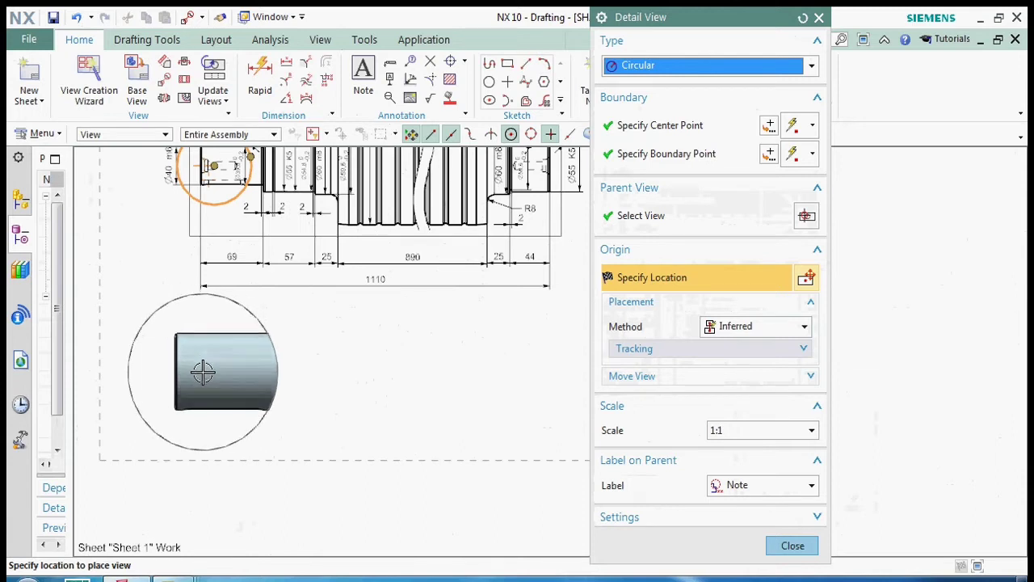
left_click(203, 369)
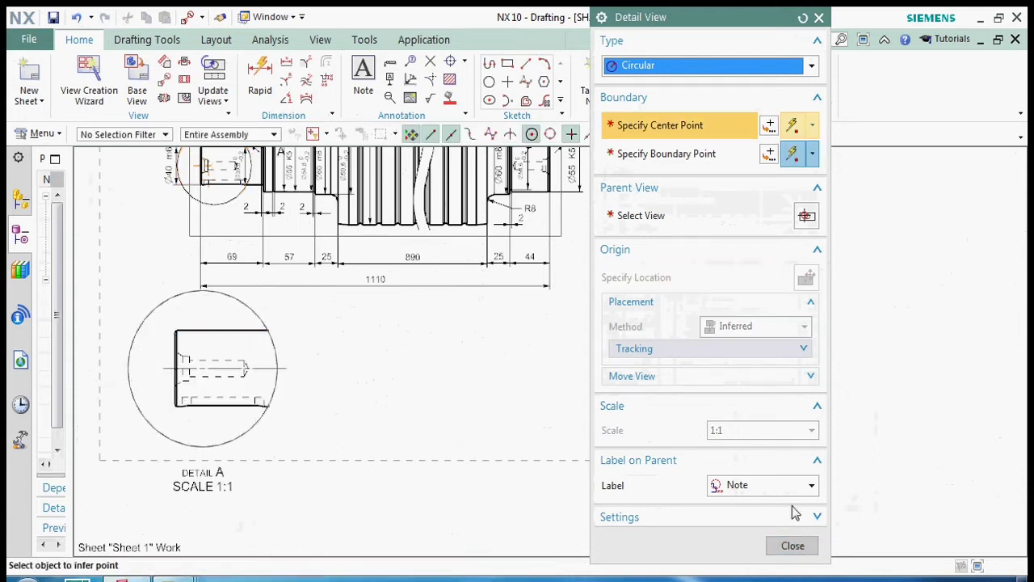
left_click(793, 546)
Move the detail view's name and scale label outside the detail circle, to its lower right
scroll(388, 401, "up", 3)
left_click_drag(241, 426, 361, 395)
scroll(282, 414, "down", 2)
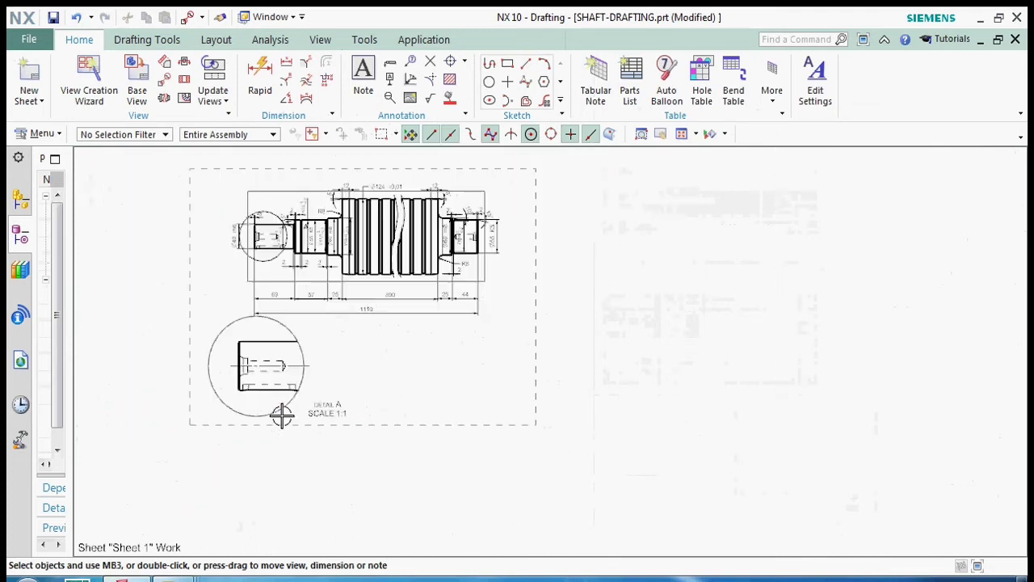
Try to change the letter of the detail label on the parent view to A1
scroll(264, 237, "up", 3)
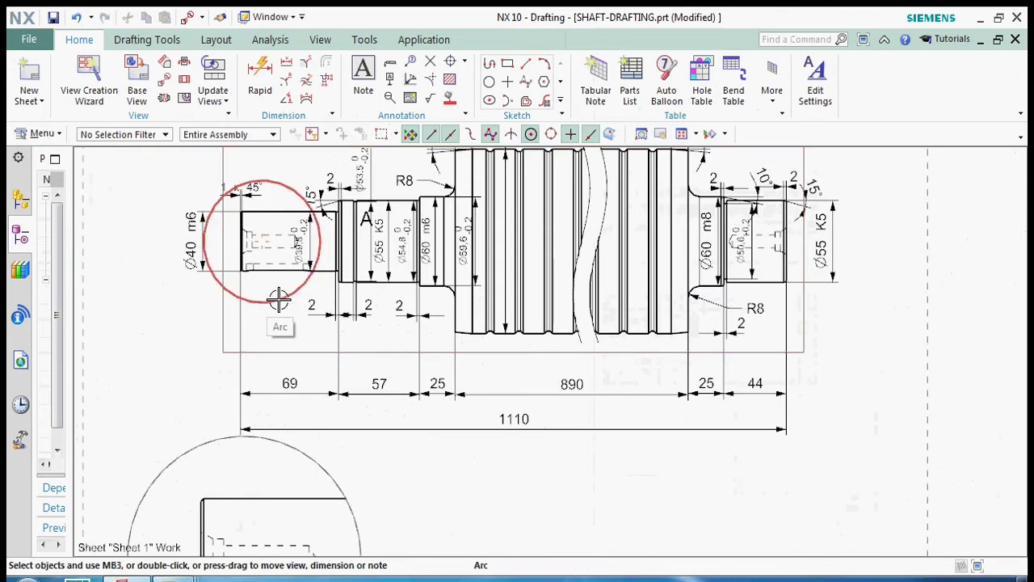
scroll(197, 279, "down", 1)
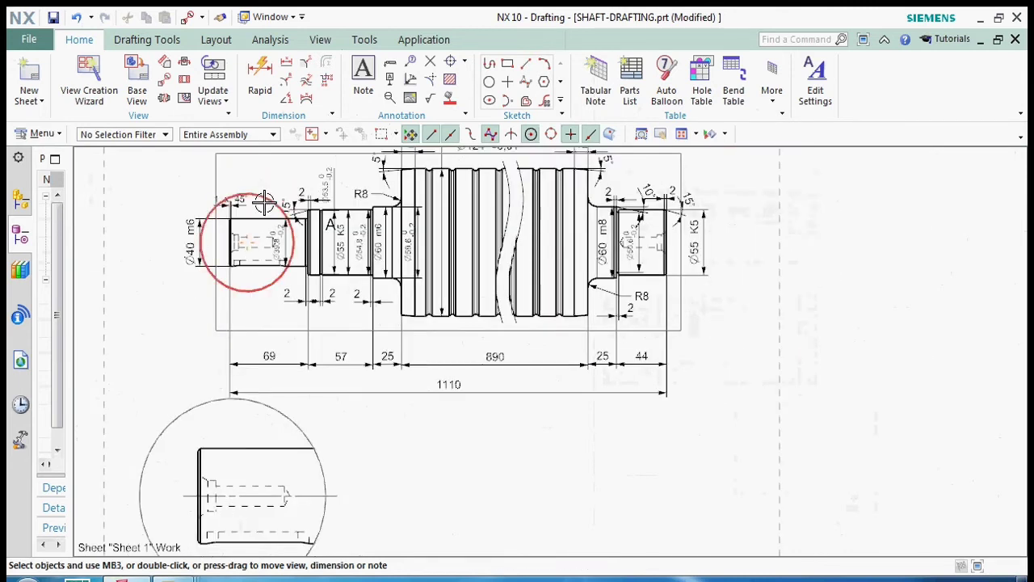
scroll(256, 185, "up", 2)
scroll(237, 165, "down", 3)
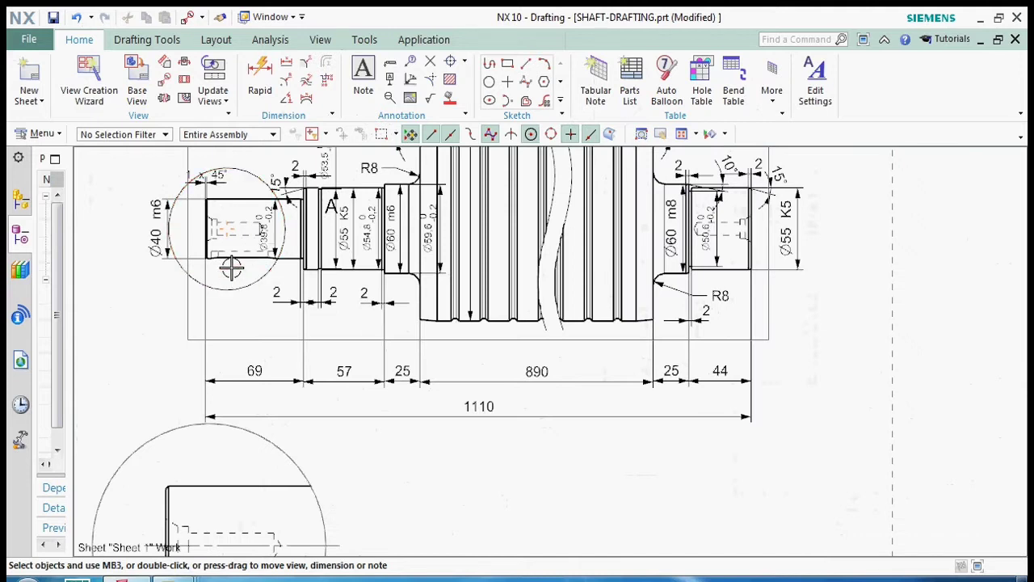
scroll(215, 174, "up", 3)
left_click(270, 232)
left_click(299, 203)
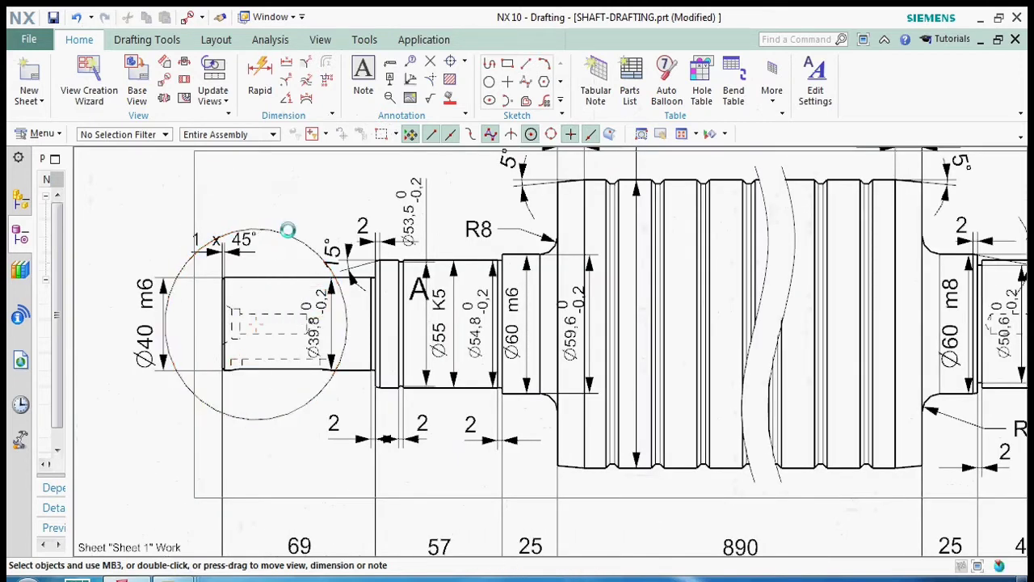
left_click(649, 85)
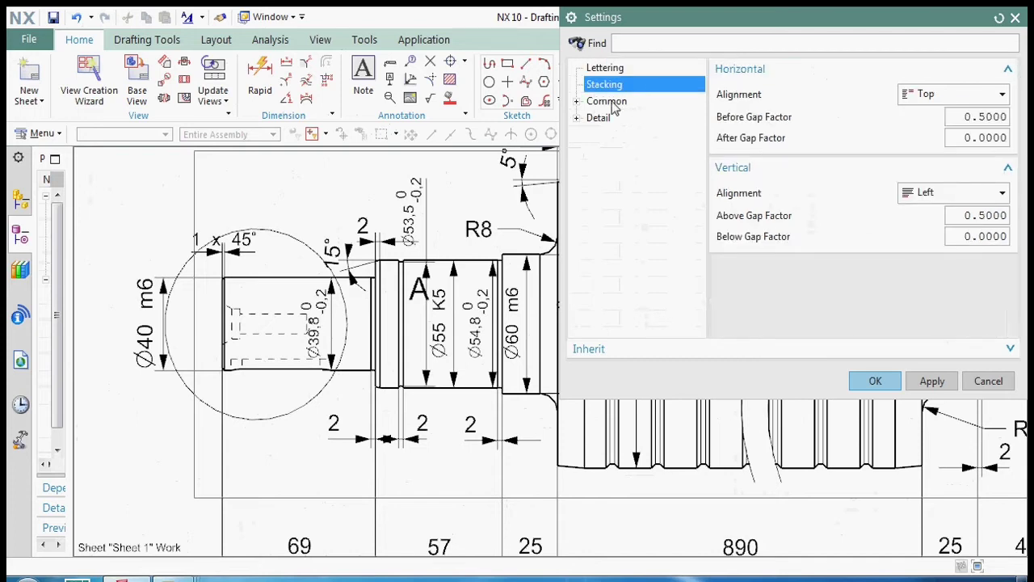
left_click(577, 101)
left_click(622, 117)
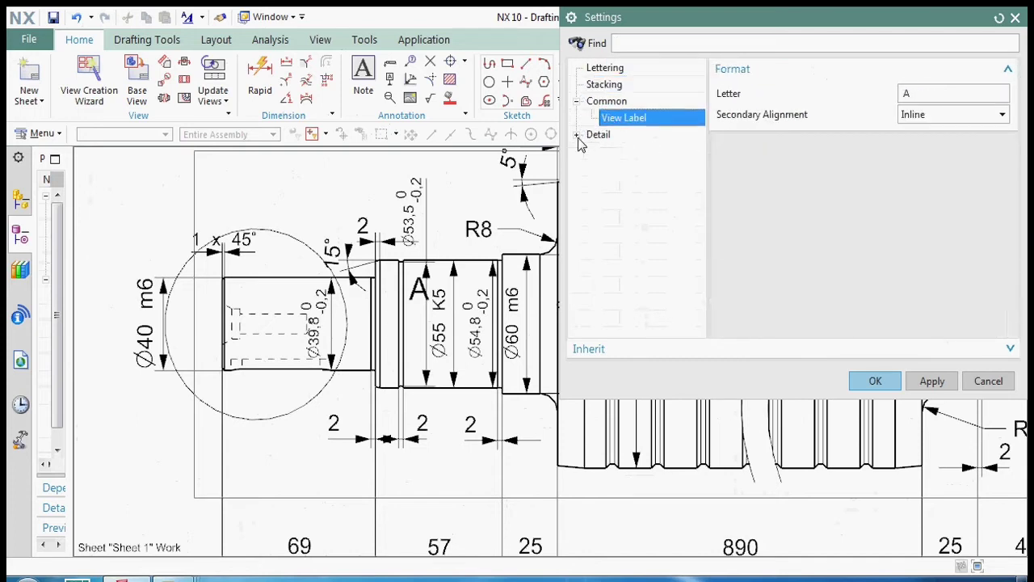
left_click(577, 134)
left_click(613, 152)
left_click(606, 118)
left_click(607, 136)
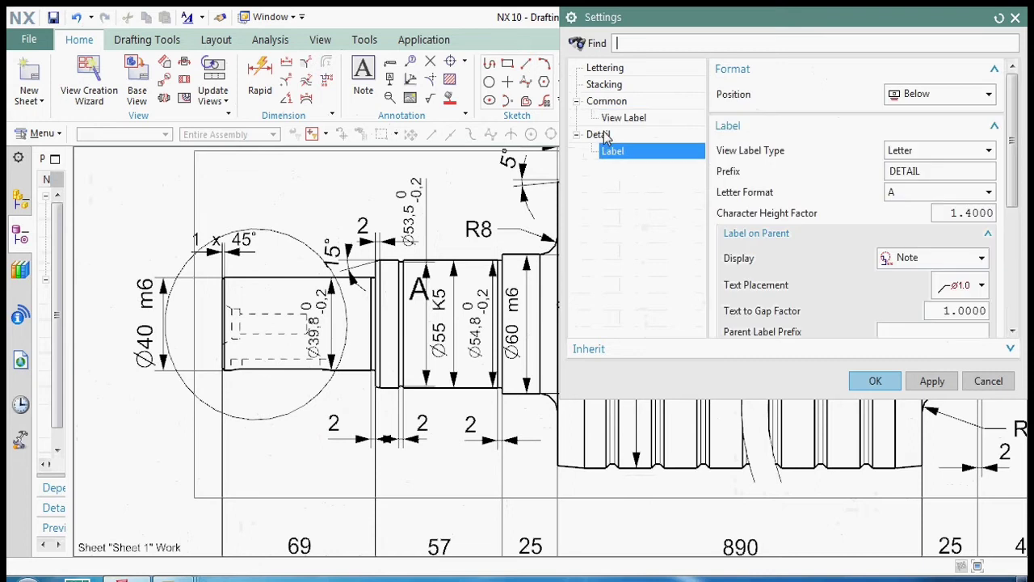
left_click(627, 122)
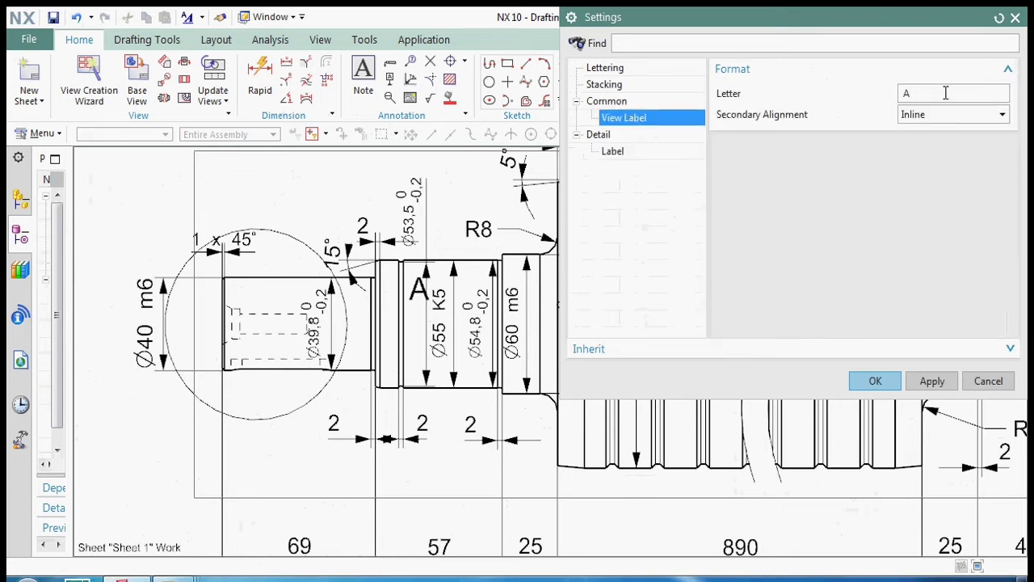
left_click(887, 383)
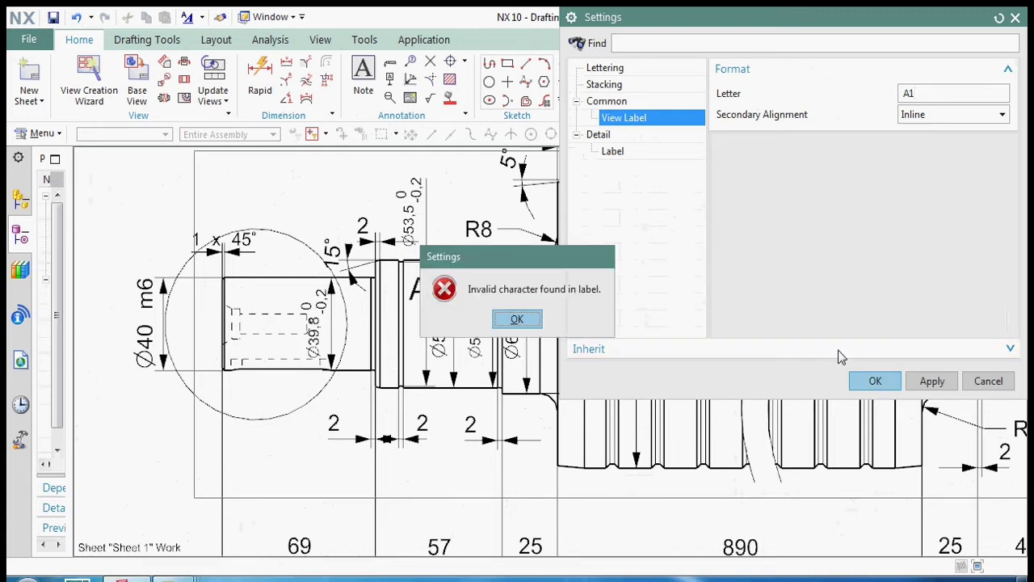
key("Escape")
Move the detail letter A on the main view next to the lower left of the detail circle
scroll(320, 271, "down", 4)
scroll(321, 323, "up", 3)
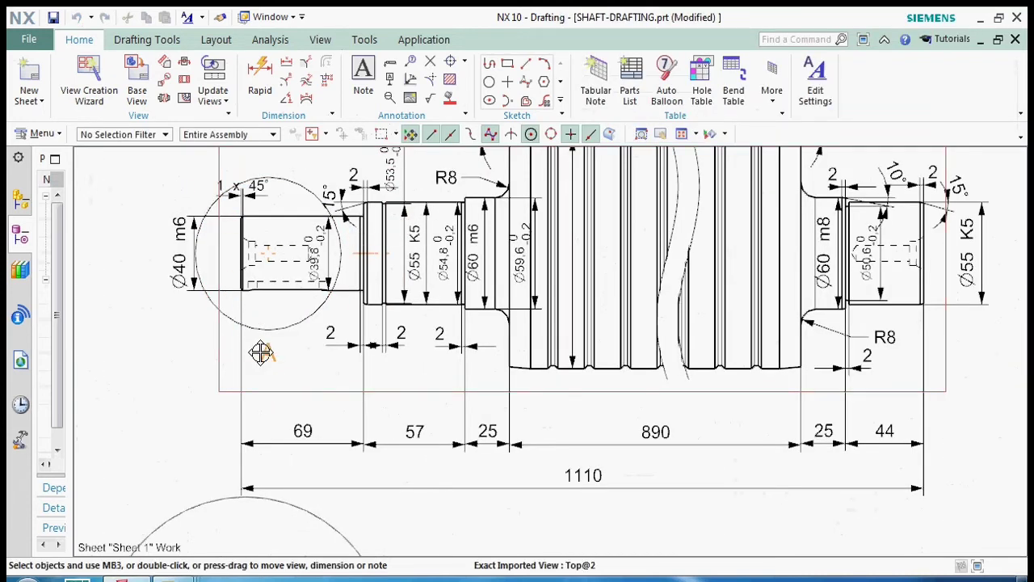
scroll(434, 450, "up", 3)
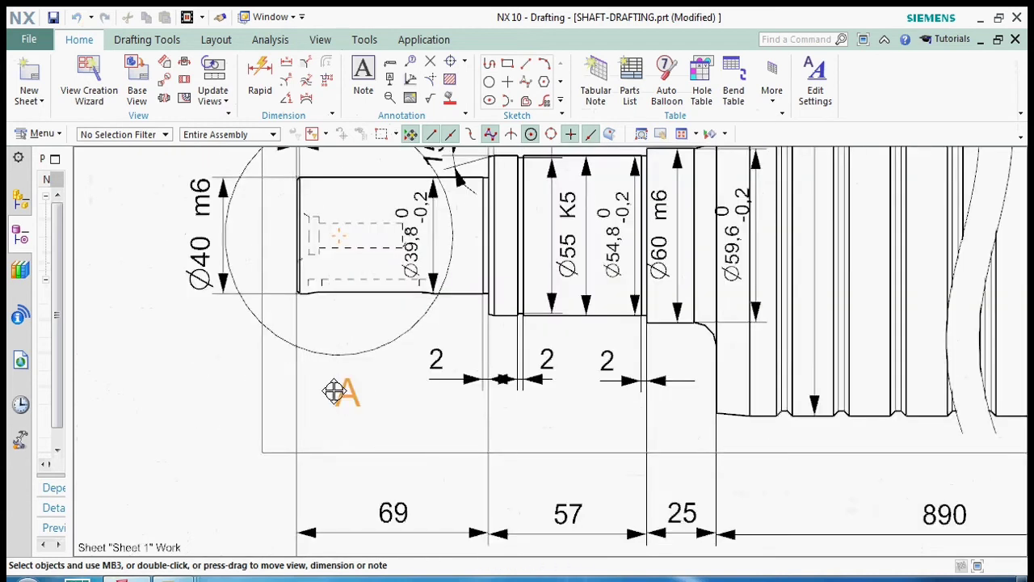
scroll(288, 411, "down", 6)
scroll(276, 524, "up", 4)
scroll(446, 296, "down", 1)
scroll(347, 461, "up", 1)
scroll(332, 426, "down", 3)
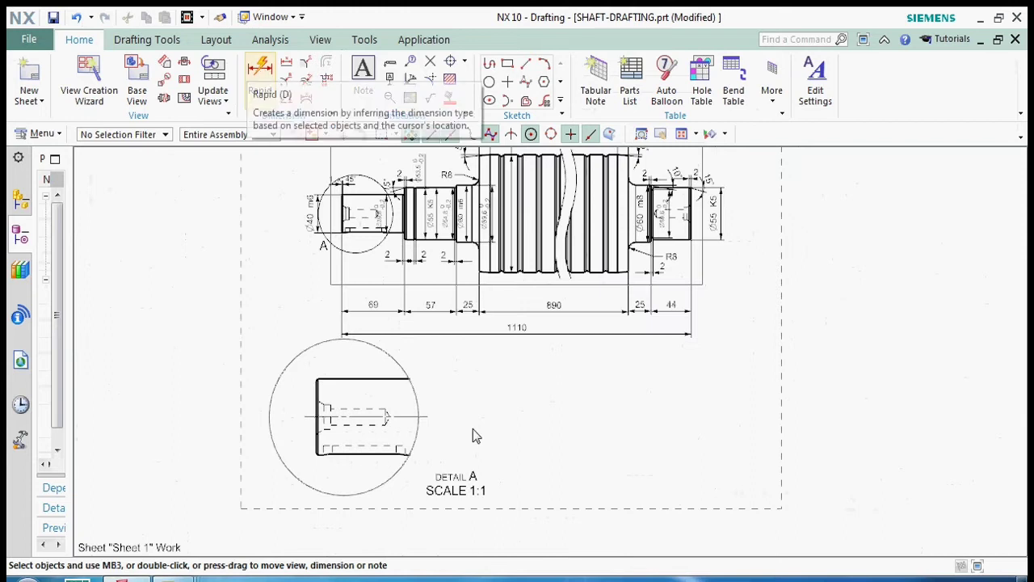
Add a vertical dimension for the keyway depth at the lower edge of the shaft in detail view A
scroll(342, 410, "up", 3)
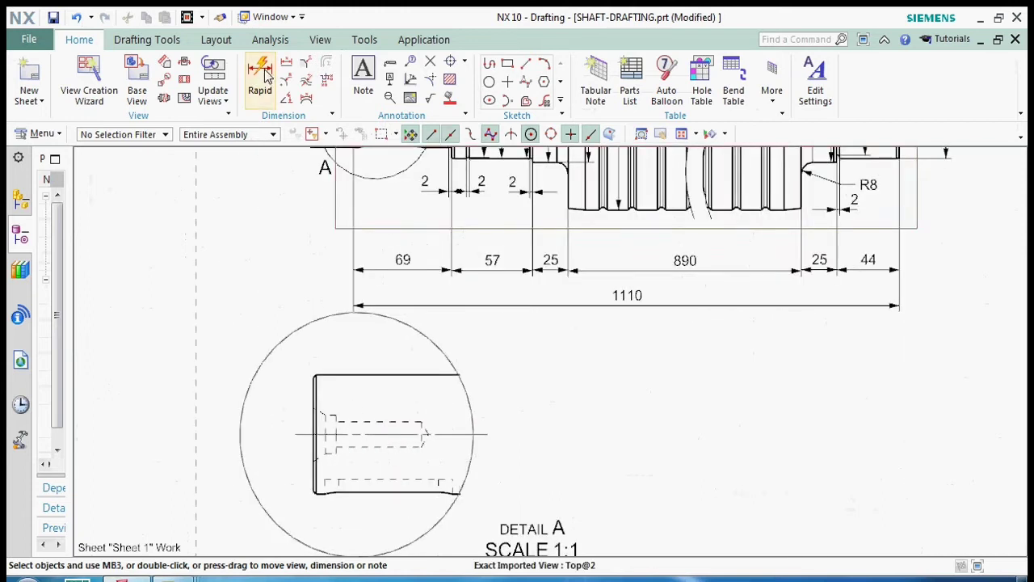
left_click(267, 74)
scroll(393, 478, "up", 2)
left_click(390, 490)
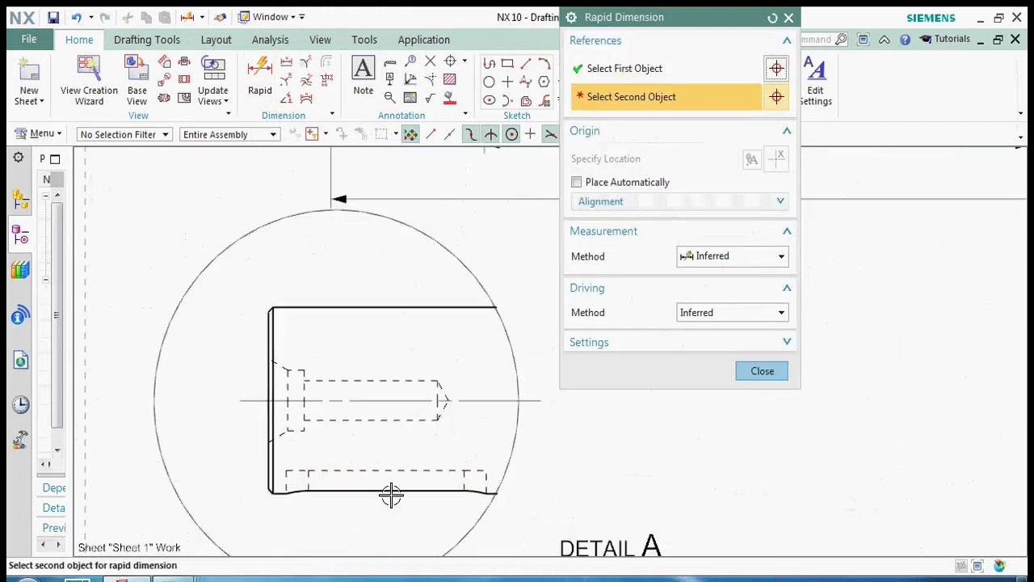
left_click(275, 494)
scroll(388, 498, "up", 2)
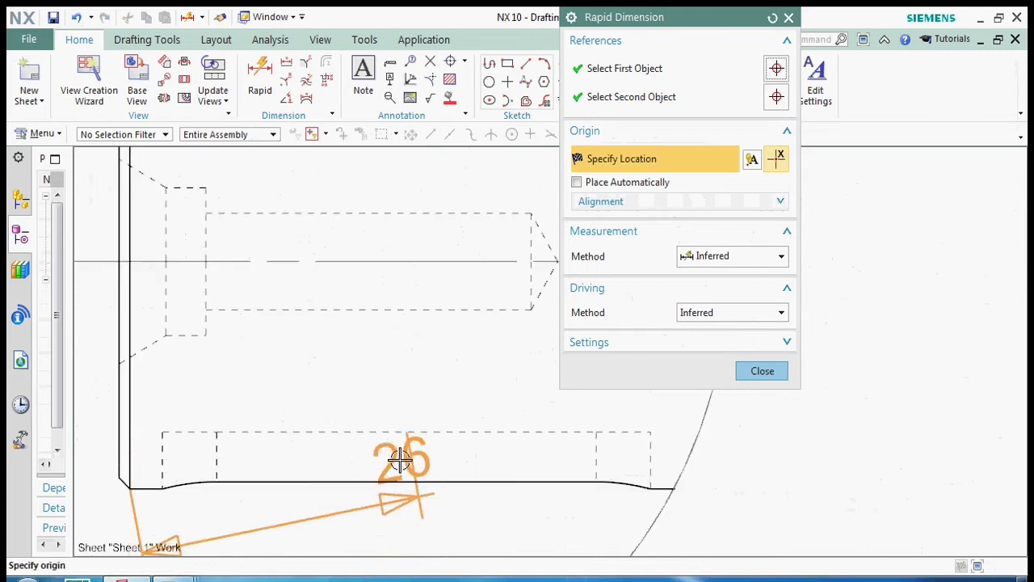
left_click(394, 443)
Move the keyway depth dimension's text below the shaft edge in detail view A and finish dimensioning
scroll(400, 446, "up", 1)
left_click_drag(409, 428, 406, 501)
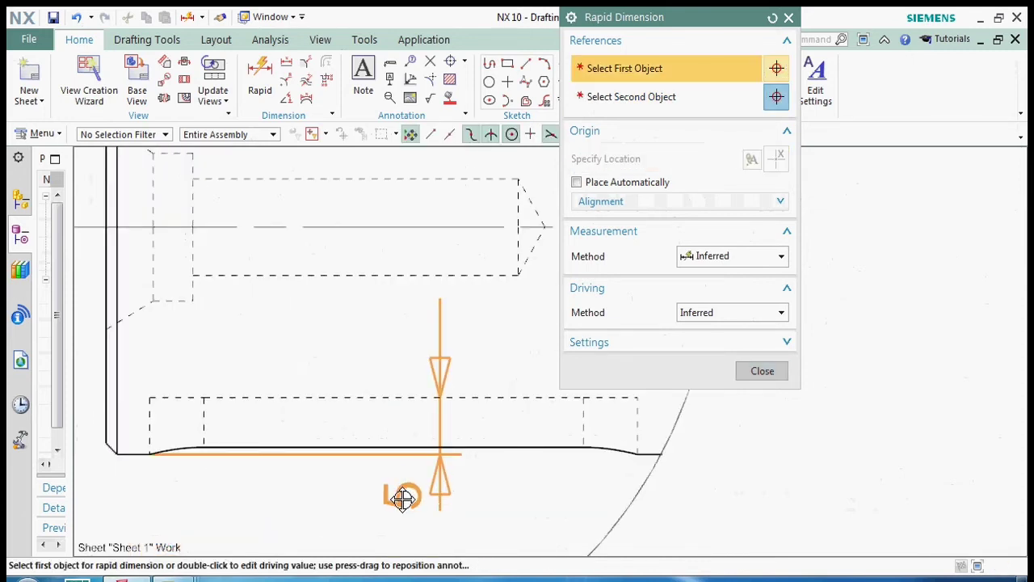
scroll(445, 436, "down", 3)
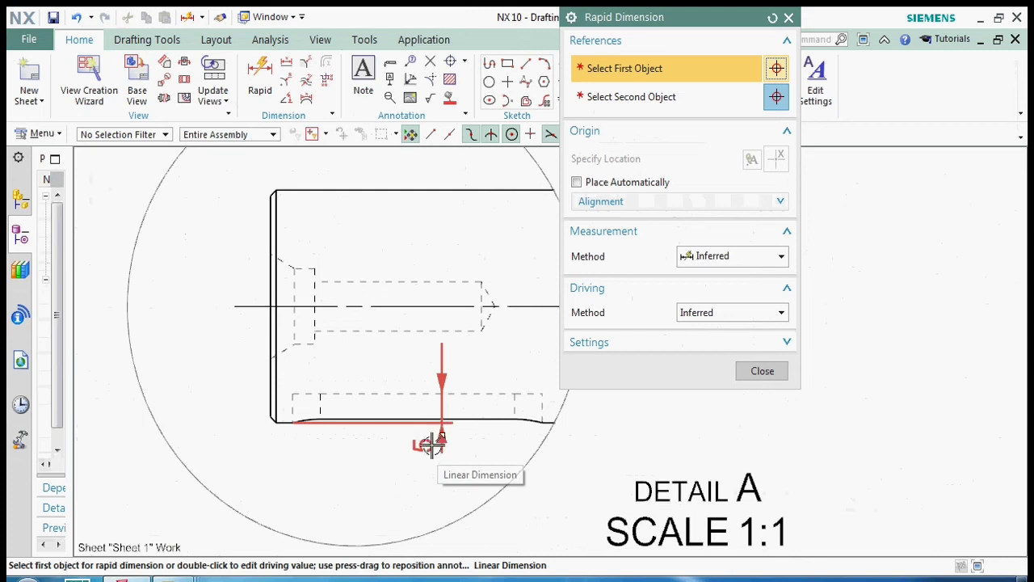
scroll(432, 443, "down", 2)
left_click(427, 429)
left_click(759, 372)
scroll(439, 474, "up", 3)
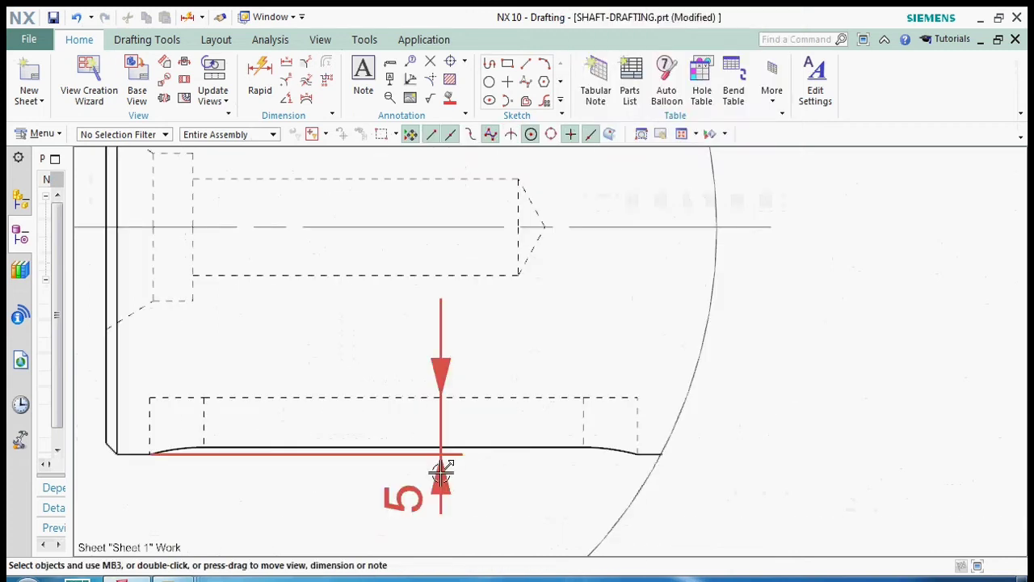
Give the keyway depth dimension a unilateral positive tolerance of +0,2 and reposition its text below the shaft edge
scroll(428, 455, "down", 2)
right_click(427, 455)
left_click(468, 299)
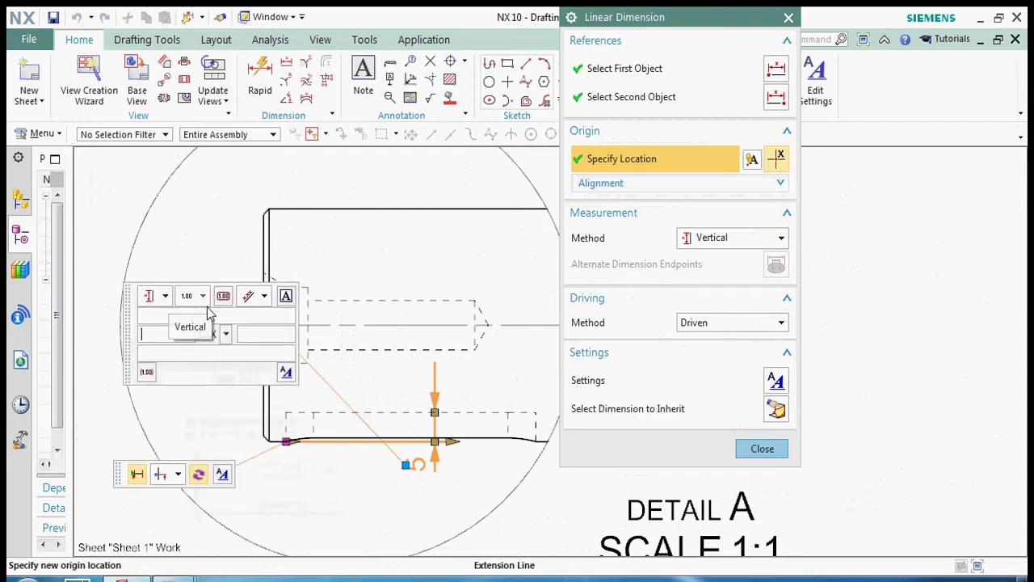
left_click(203, 297)
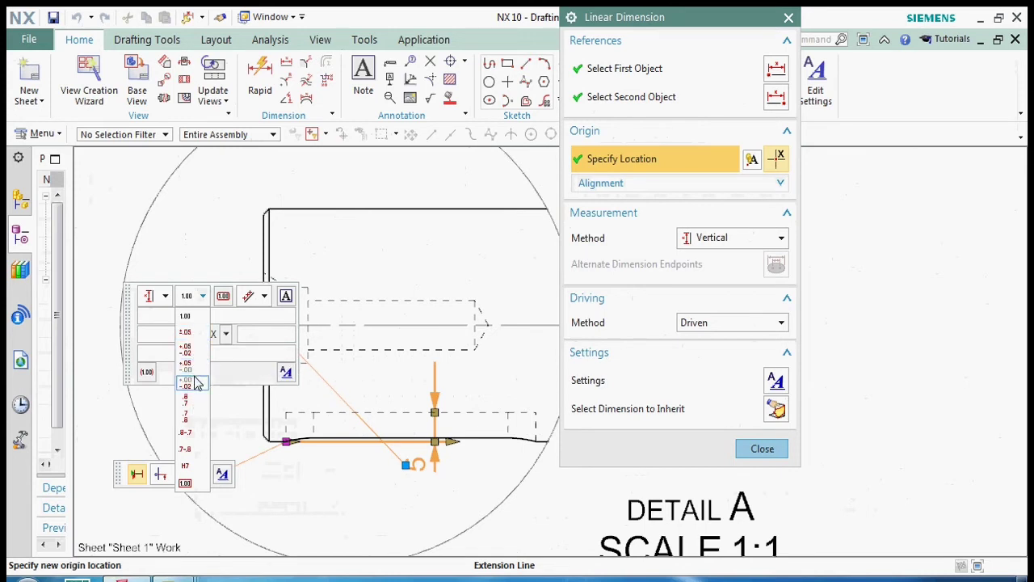
left_click(208, 366)
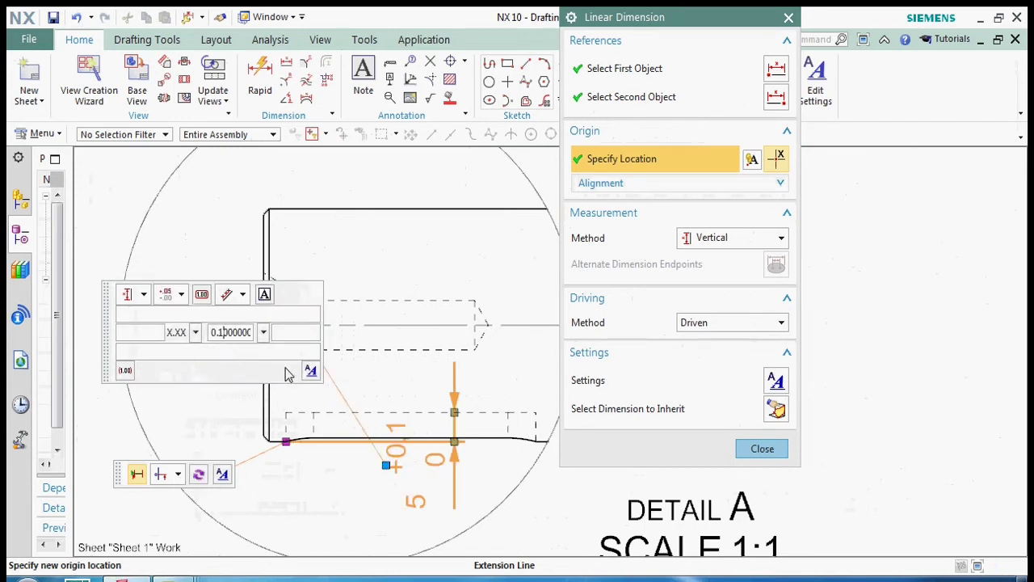
key("Escape")
left_click_drag(415, 468, 399, 496)
scroll(393, 414, "down", 1)
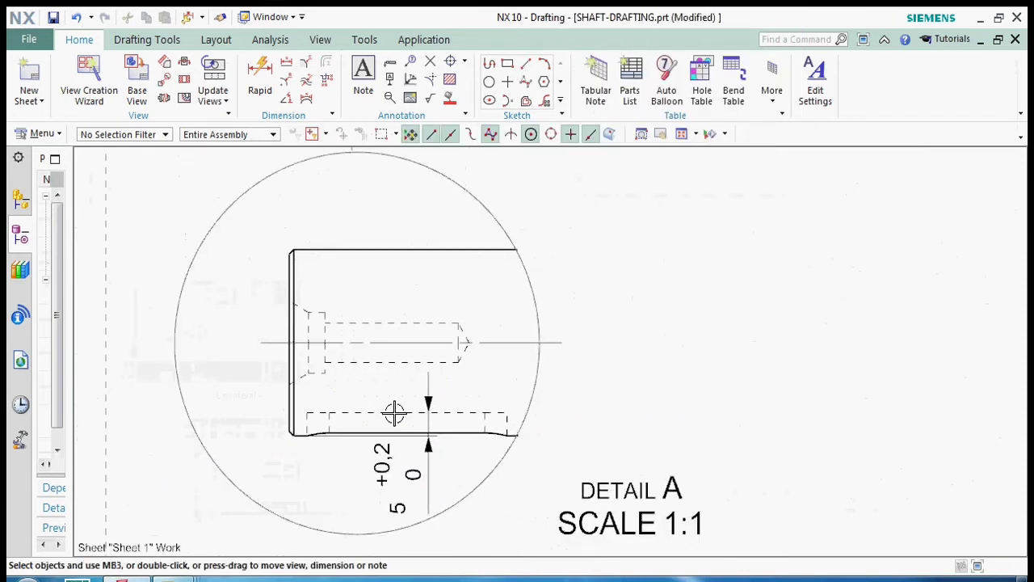
Add a horizontal dimension for the keyway's length in detail view A, placed below the detail circle
scroll(380, 455, "down", 2)
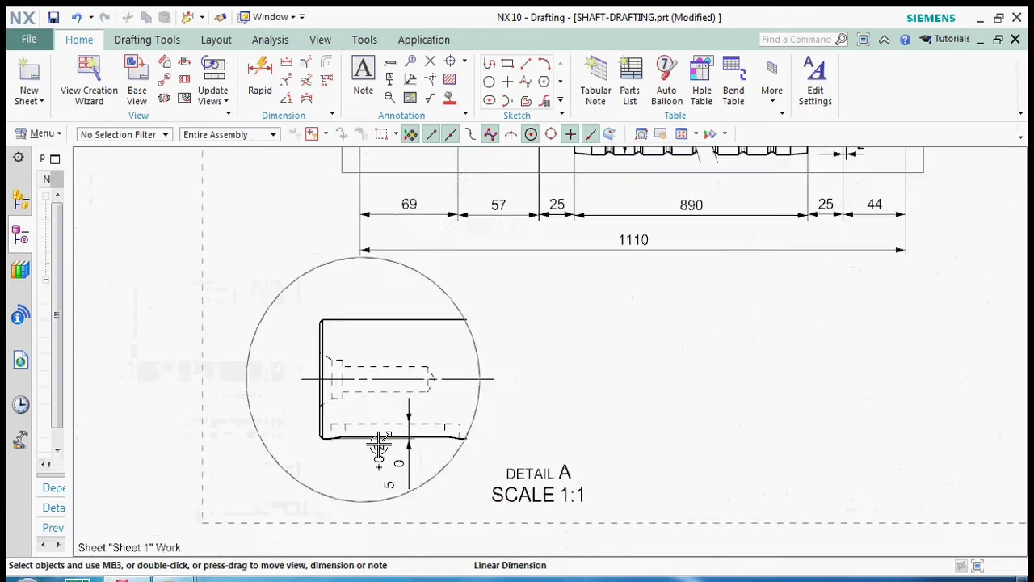
scroll(380, 455, "up", 2)
scroll(368, 423, "down", 2)
scroll(379, 451, "up", 2)
left_click(259, 81)
left_click(307, 398)
left_click(508, 398)
scroll(426, 398, "down", 1)
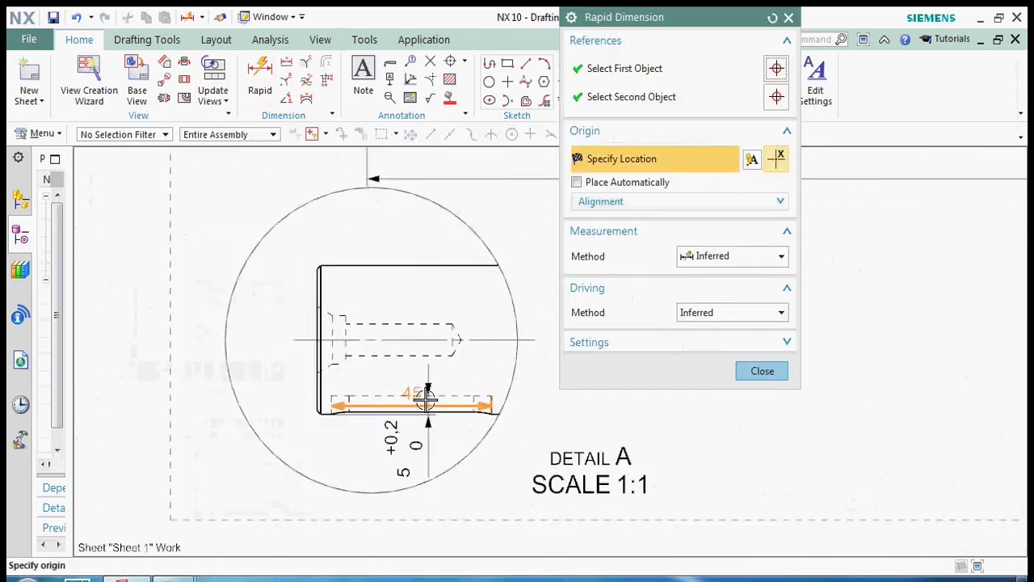
scroll(426, 400, "down", 1)
scroll(423, 469, "up", 1)
left_click(419, 479)
Dimension the distance from the shaft's end face to the start of the keyway, in line with the keyway length dimension
scroll(311, 371, "up", 3)
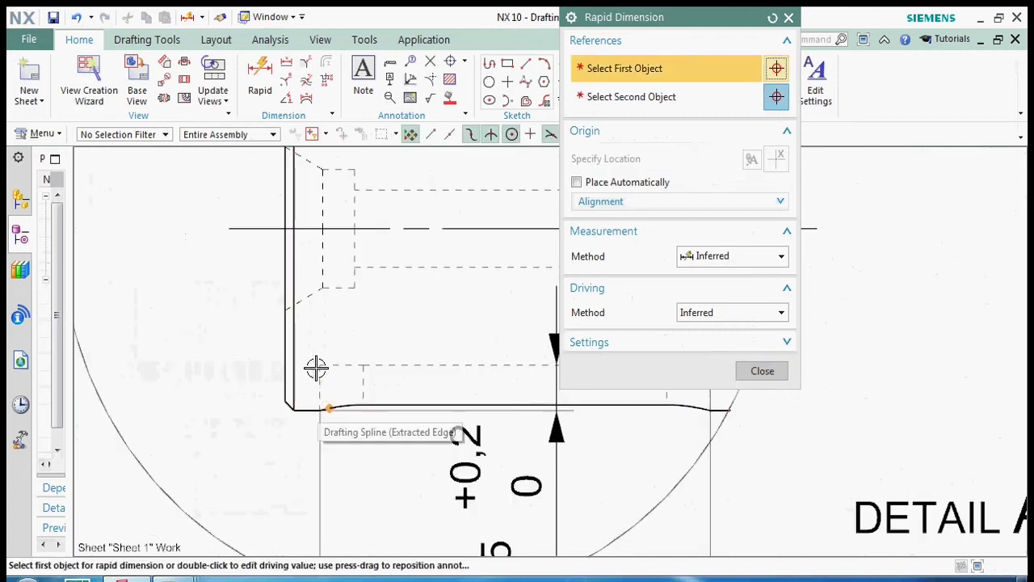
left_click(311, 370)
left_click(274, 366)
scroll(274, 365, "down", 3)
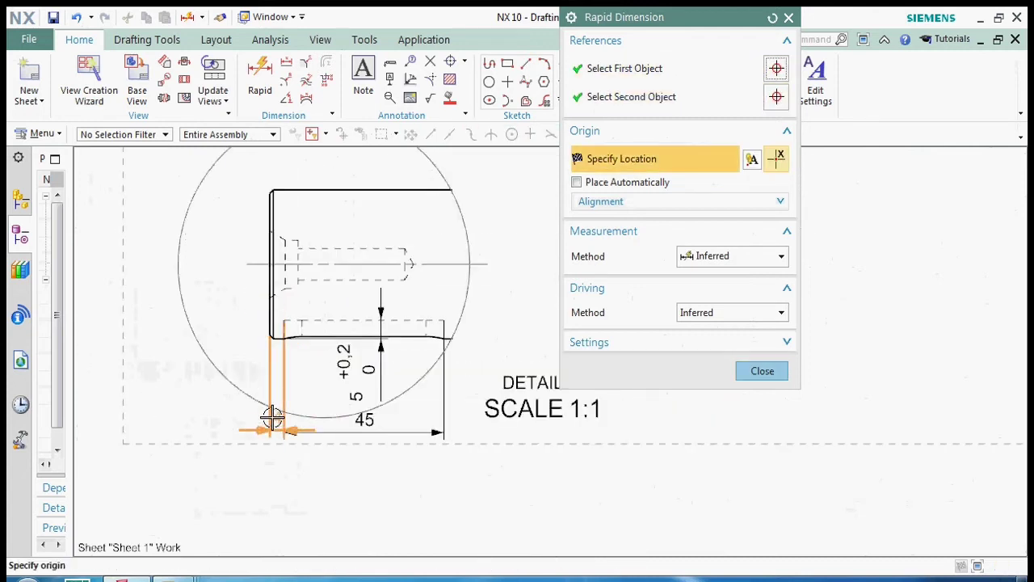
left_click(270, 414)
scroll(272, 437, "up", 3)
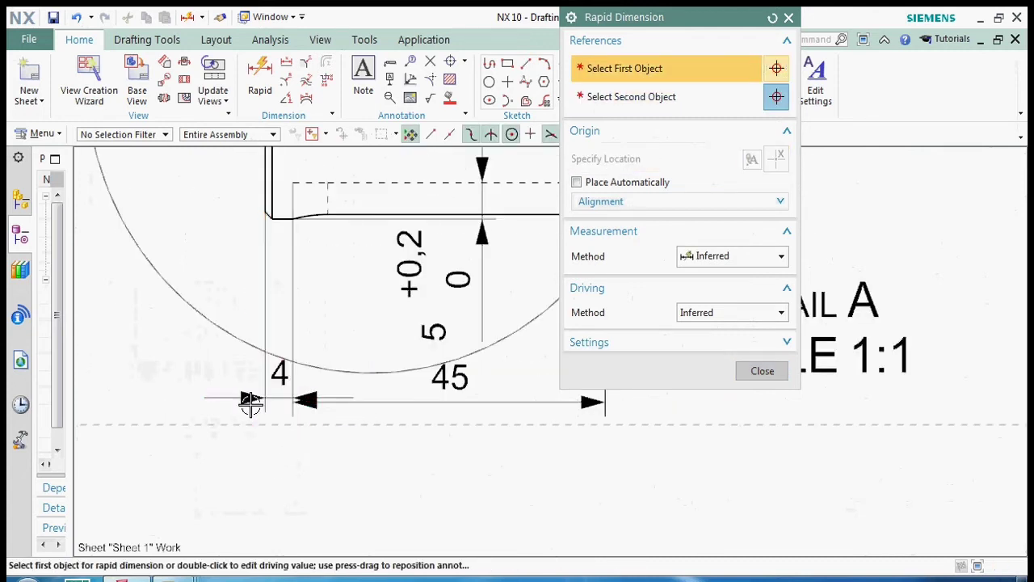
scroll(158, 398, "down", 3)
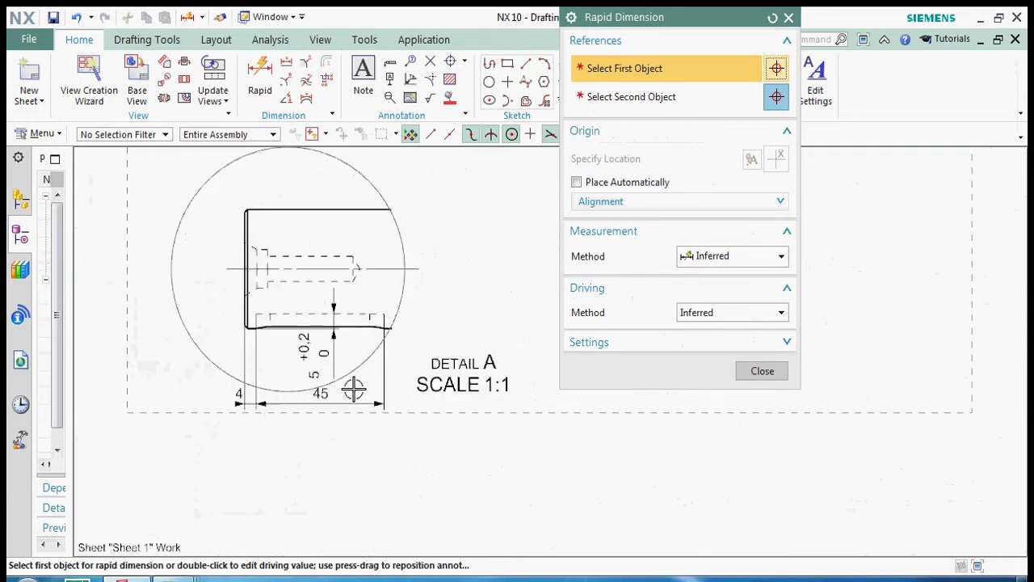
Dimension the depth of the center hole from the shaft's end face, placed above the shaft in detail view A
scroll(350, 388, "up", 3)
left_click(475, 277)
left_click(495, 278)
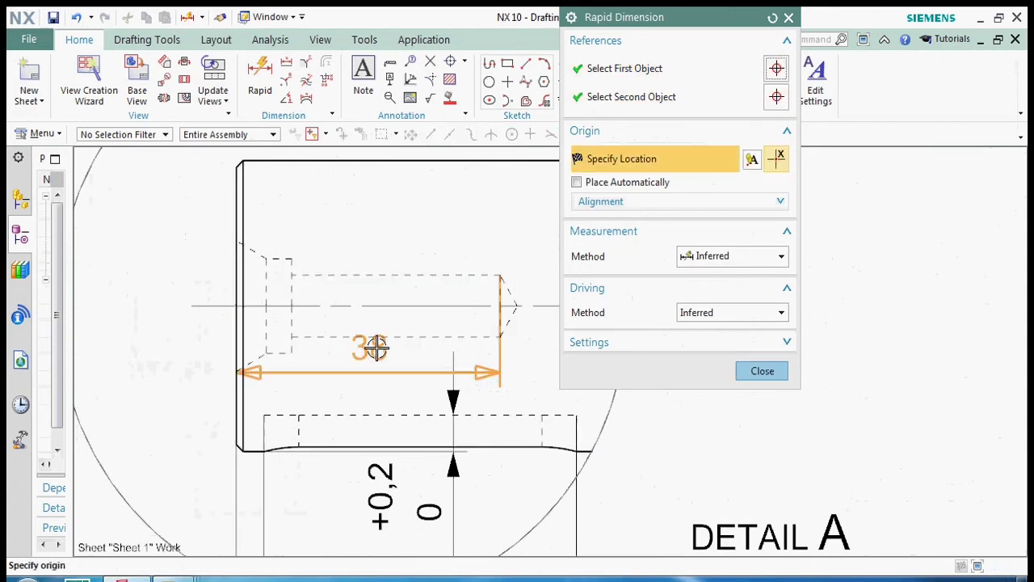
scroll(377, 349, "down", 2)
scroll(350, 309, "down", 3)
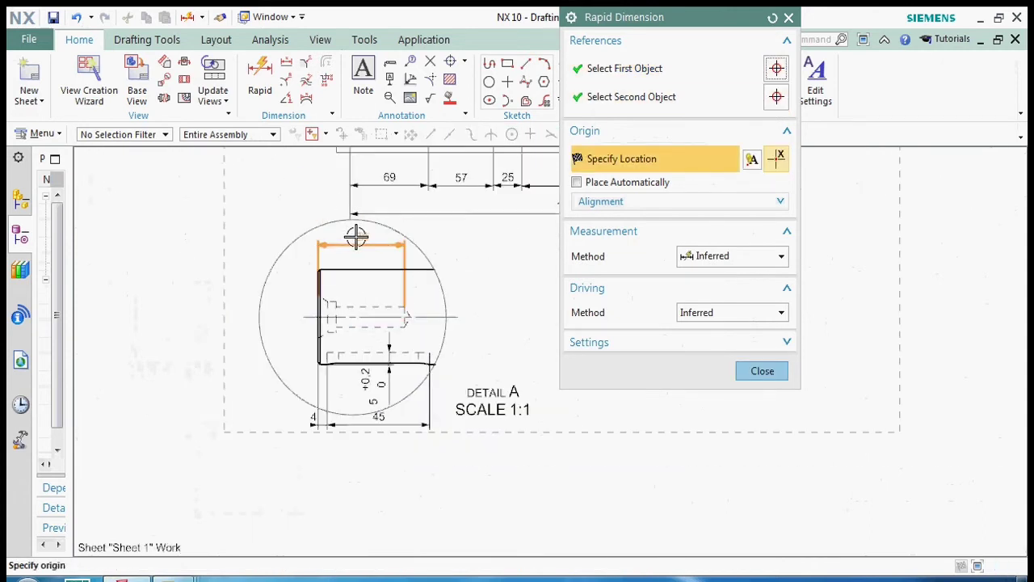
left_click(356, 235)
Add vertical dimensions across the center hole's counterbore and the wide end of its countersink, placed outside the shaft's end face
scroll(324, 339, "up", 3)
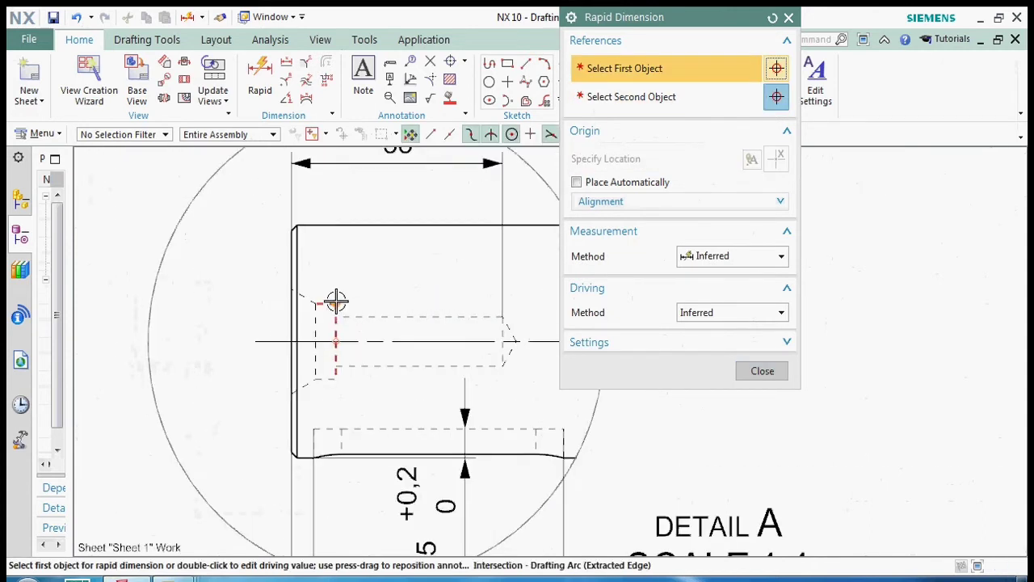
left_click(332, 301)
left_click(334, 376)
left_click(233, 339)
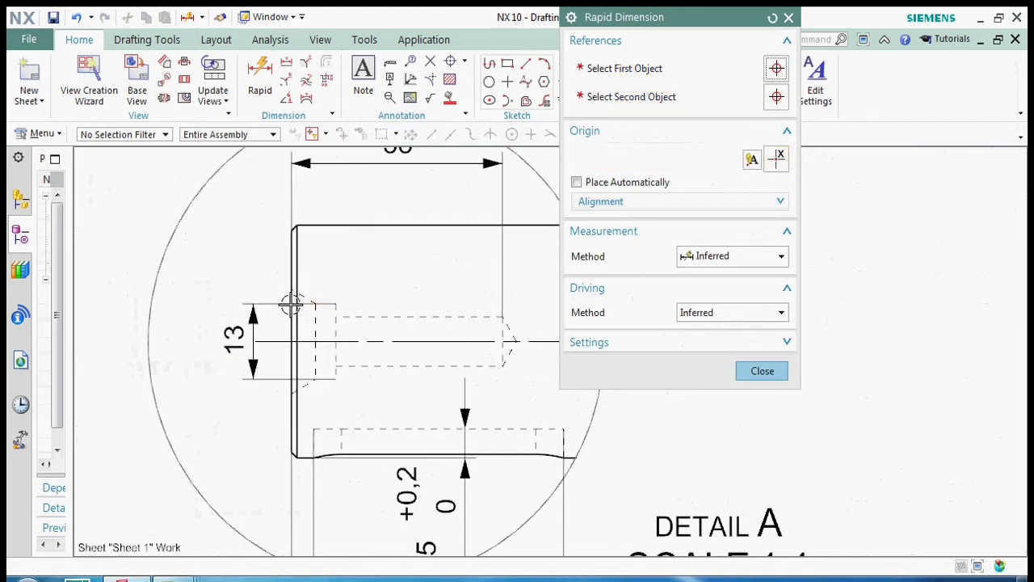
left_click(291, 286)
left_click(287, 394)
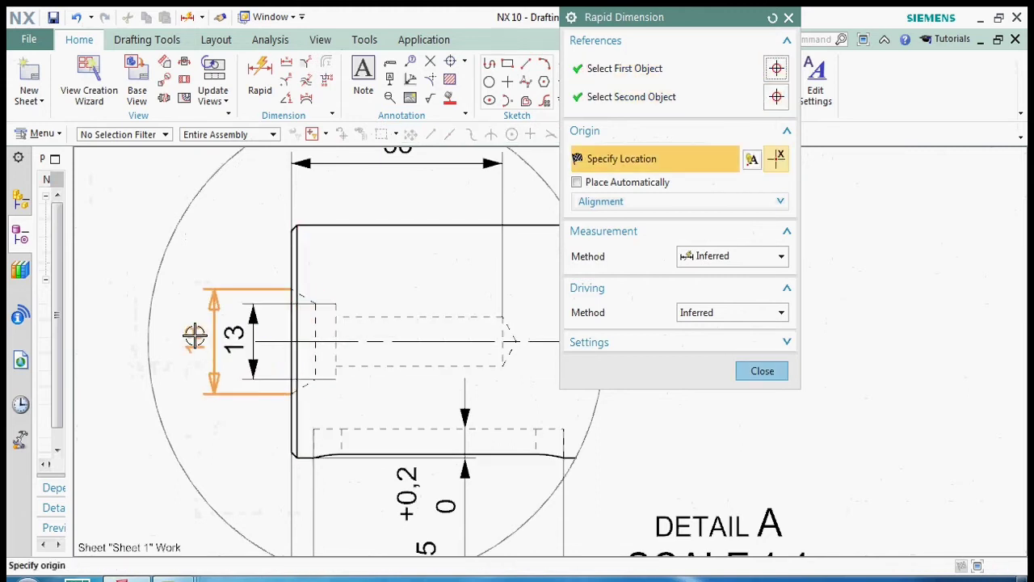
left_click(192, 334)
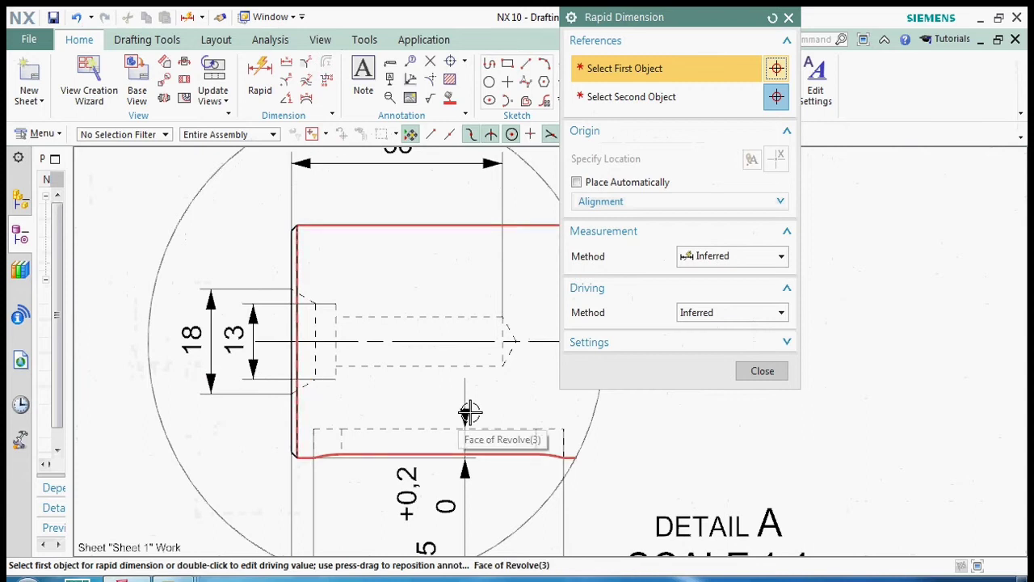
Add an angular dimension between the two sloped countersink edges, placed outside the countersink diameter dimension, and finish dimensioning
left_click(286, 98)
scroll(307, 295, "up", 2)
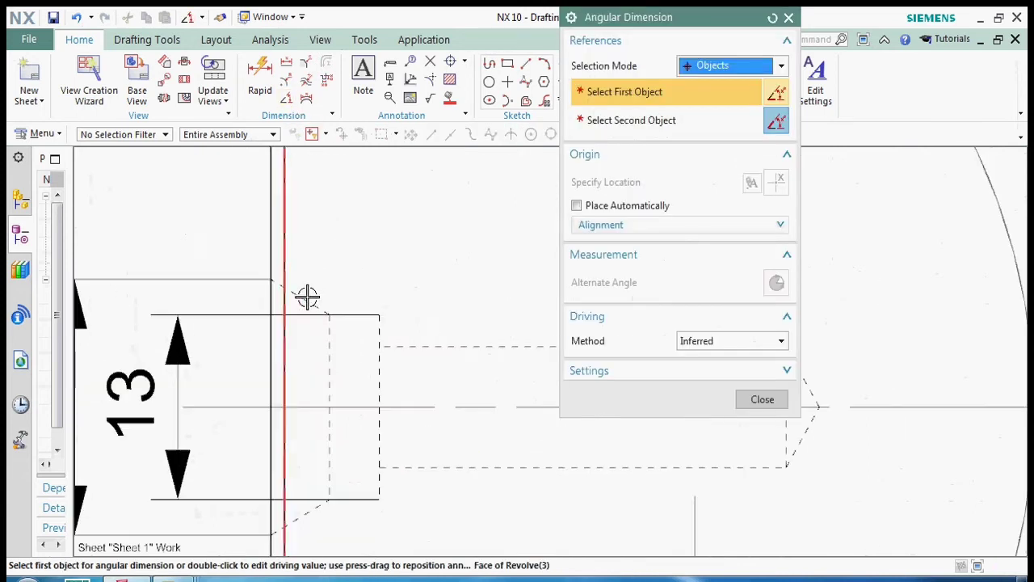
left_click(315, 310)
left_click(302, 517)
scroll(413, 409, "down", 2)
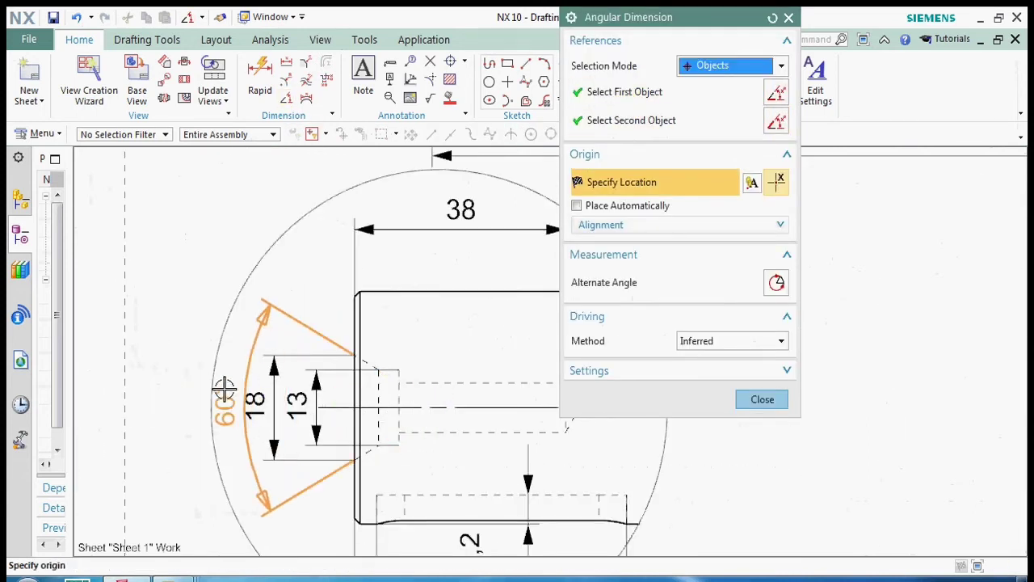
left_click(186, 363)
scroll(185, 363, "down", 2)
scroll(307, 393, "up", 2)
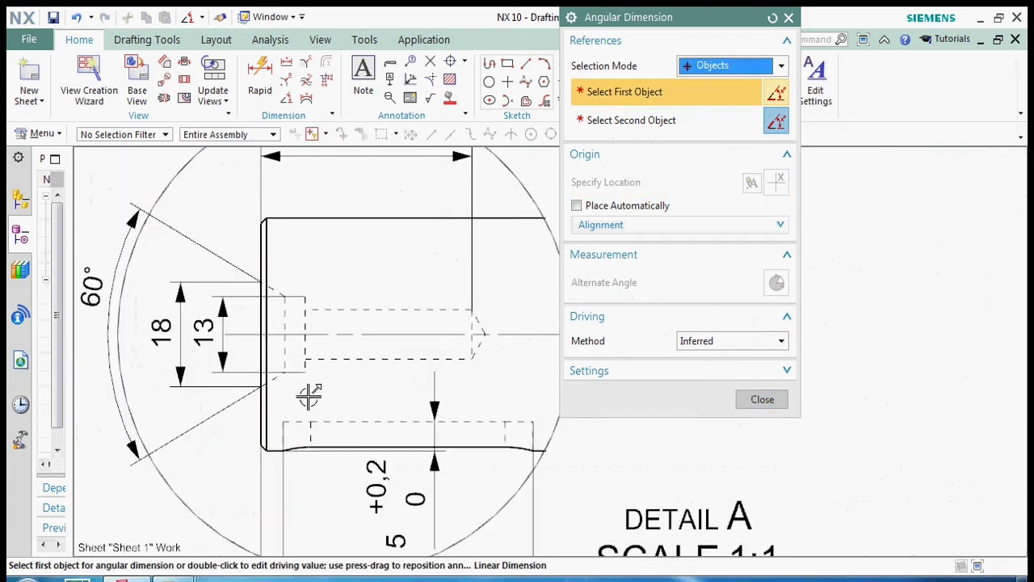
left_click(763, 399)
Change the countersink's vertical dimension in detail view A to the Cylindrical measurement method
middle_click_drag(107, 327, 199, 396, "shift")
right_click(258, 406)
key("Escape")
right_click(258, 407)
left_click(291, 223)
left_click(121, 445)
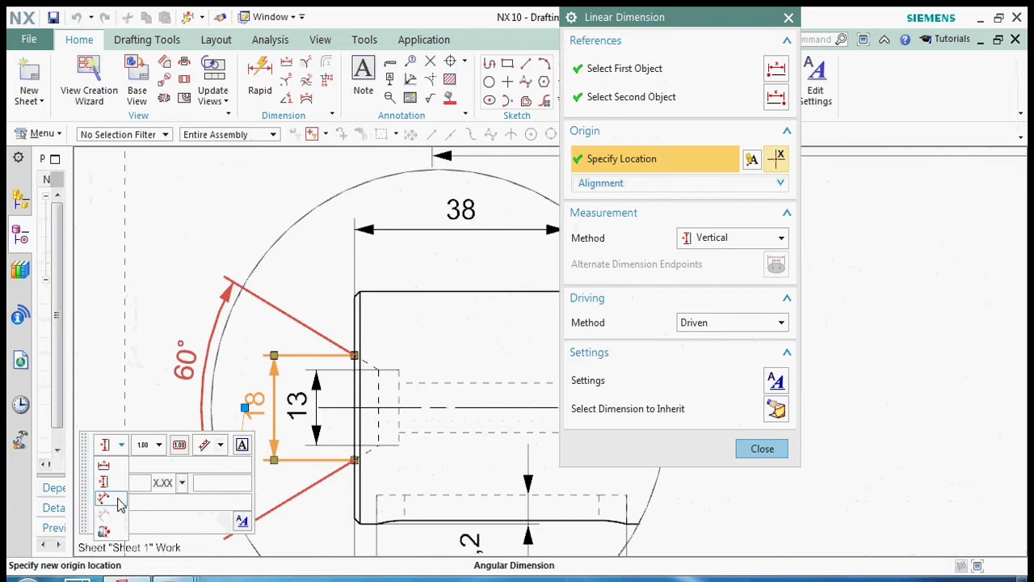
left_click(110, 532)
left_click(762, 422)
Change the counterbore's vertical dimension in detail view A to the Cylindrical measurement method
right_click(320, 399)
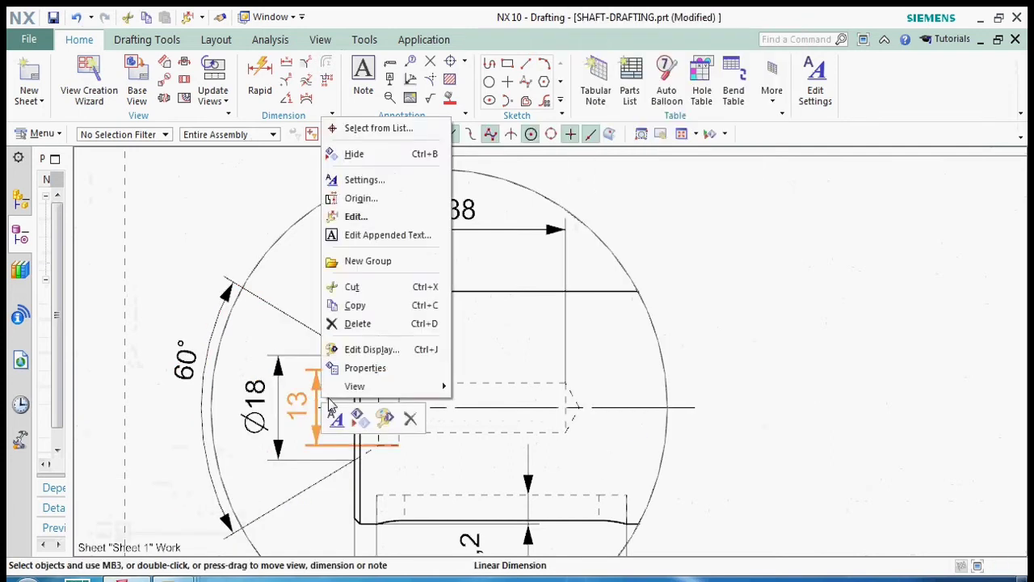
left_click(356, 216)
left_click(121, 431)
left_click(108, 517)
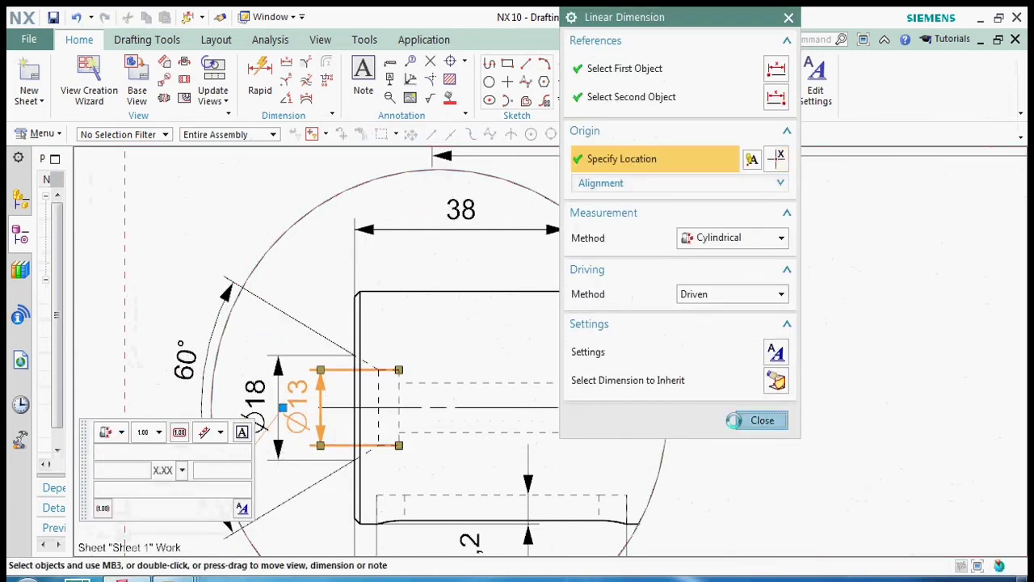
left_click(762, 420)
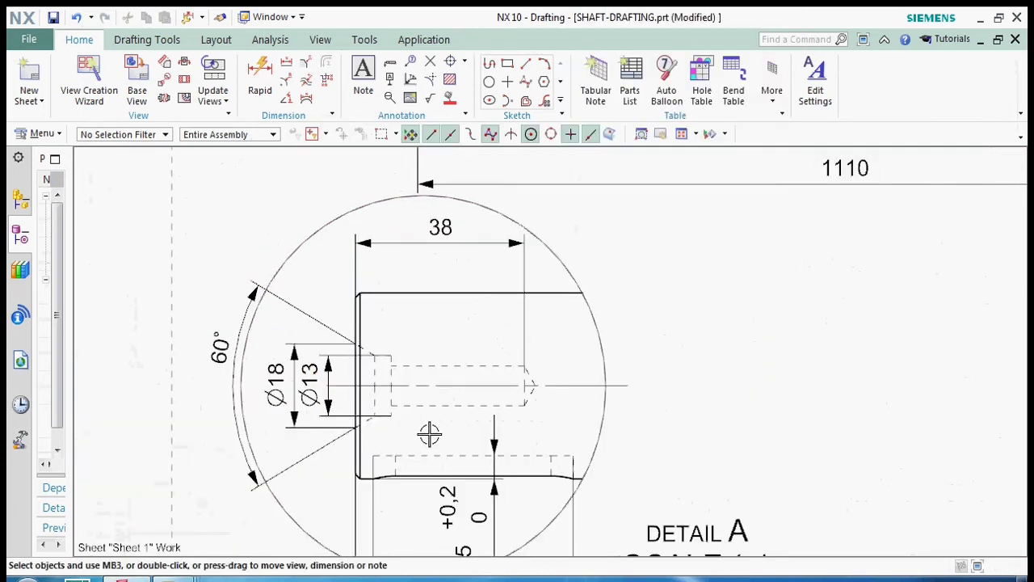
Dimension the counterbore's depth from the shaft's end face, placed between the shaft and the hole depth dimension
left_click(256, 71)
left_click(341, 271)
left_click(384, 333)
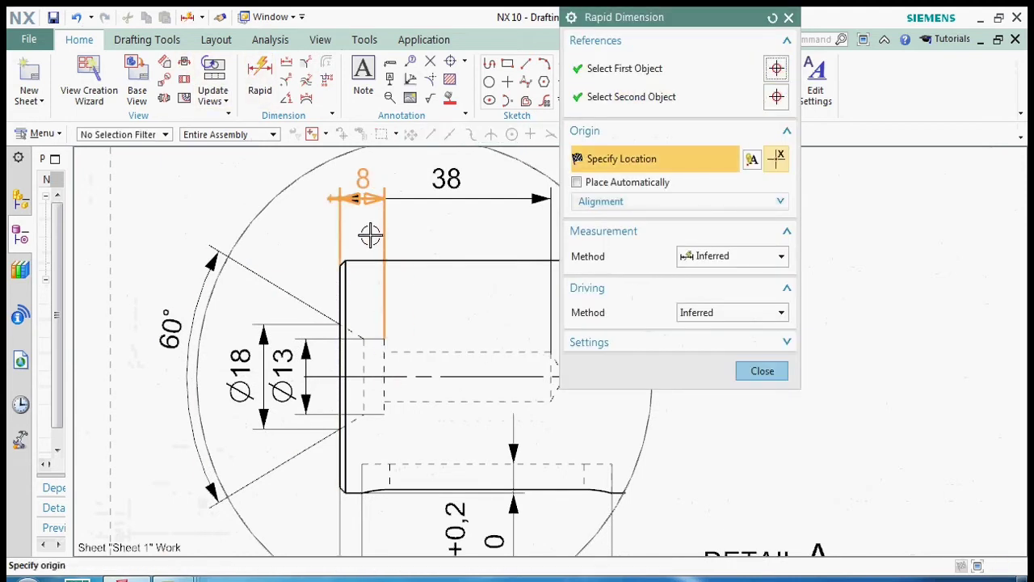
scroll(370, 235, "up", 5)
left_click(368, 240)
key("Escape")
Move the counterbore depth text beyond its extension line and center the countersink angle's text on its arc
scroll(357, 282, "down", 2)
left_click_drag(353, 277, 434, 219)
scroll(344, 275, "down", 3)
scroll(289, 397, "up", 3)
scroll(304, 434, "down", 2)
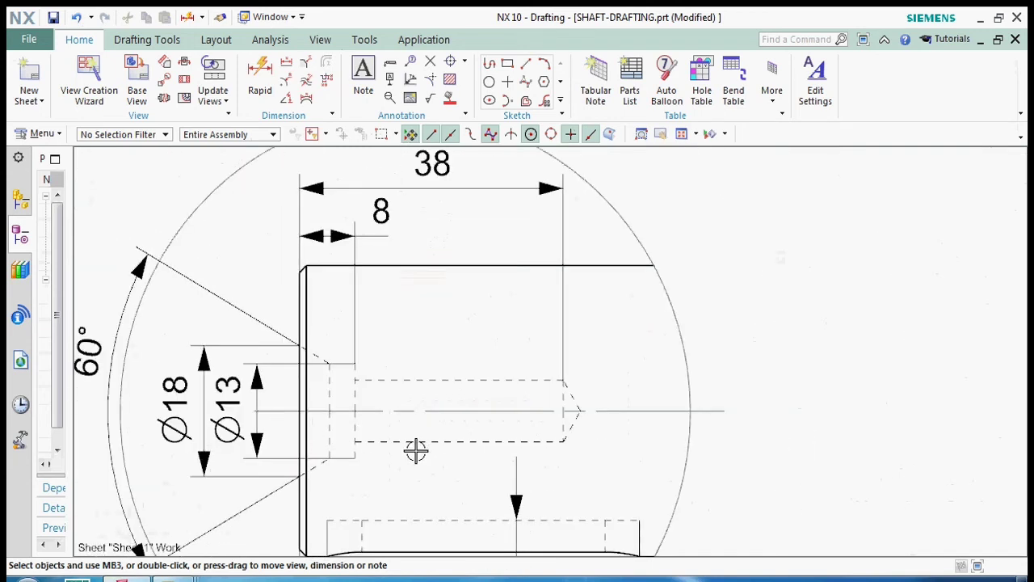
scroll(416, 451, "down", 3)
scroll(483, 418, "up", 3)
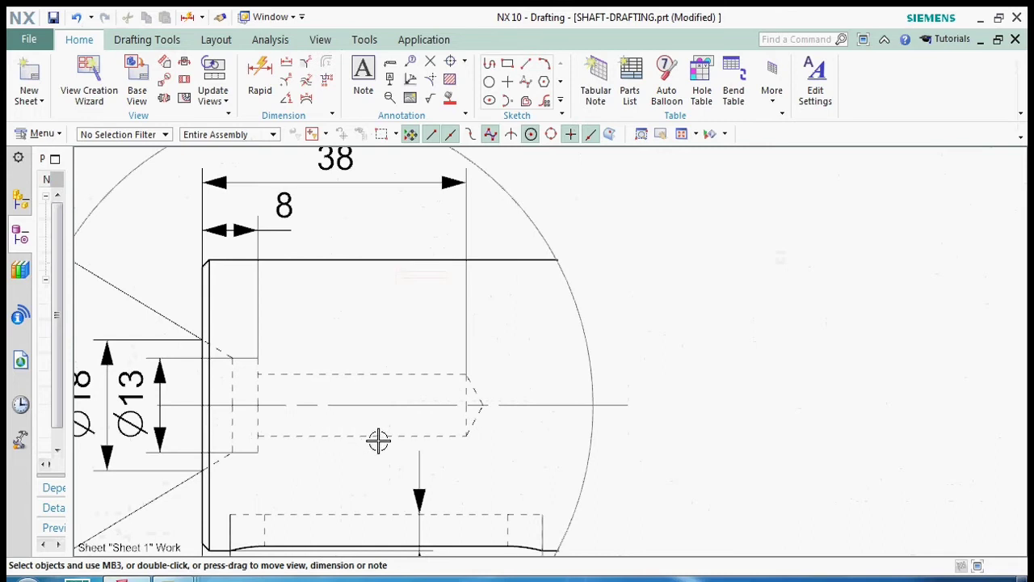
scroll(391, 414, "down", 2)
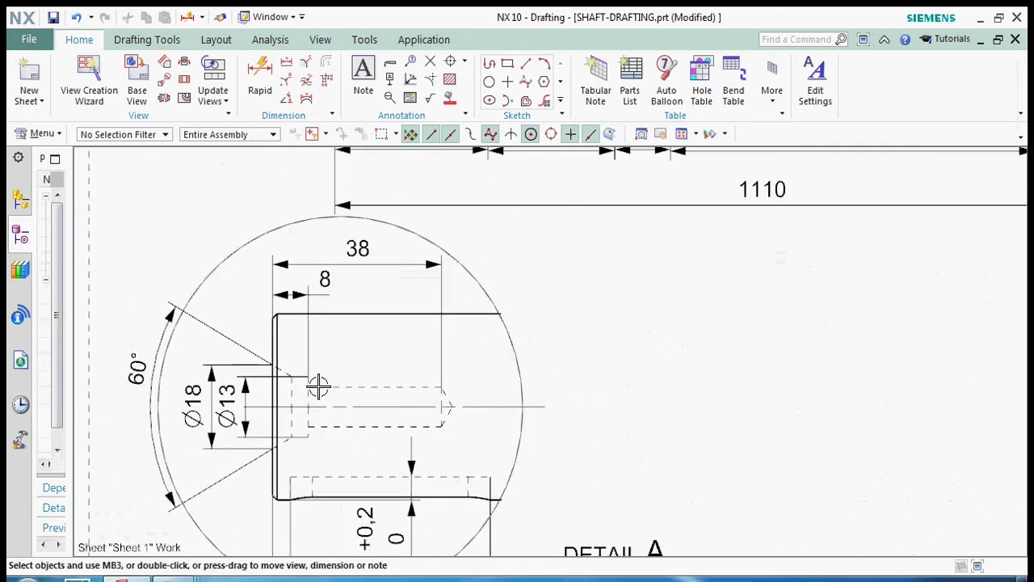
left_click_drag(159, 343, 138, 397)
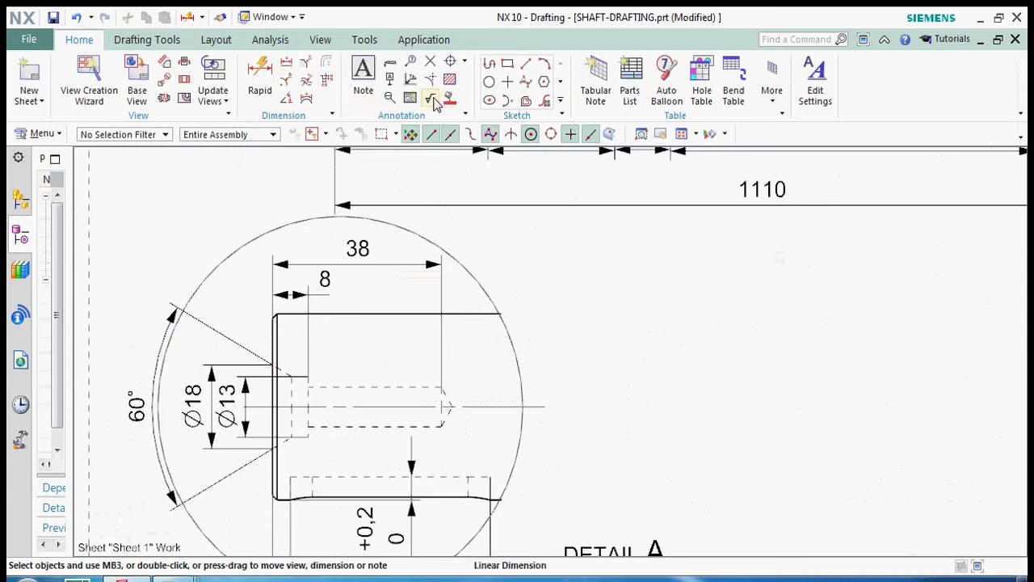
Add a vertical dimension across the small bore of the center hole, placed outside the detail circle beyond the hole's tip
left_click(260, 73)
left_click(369, 388)
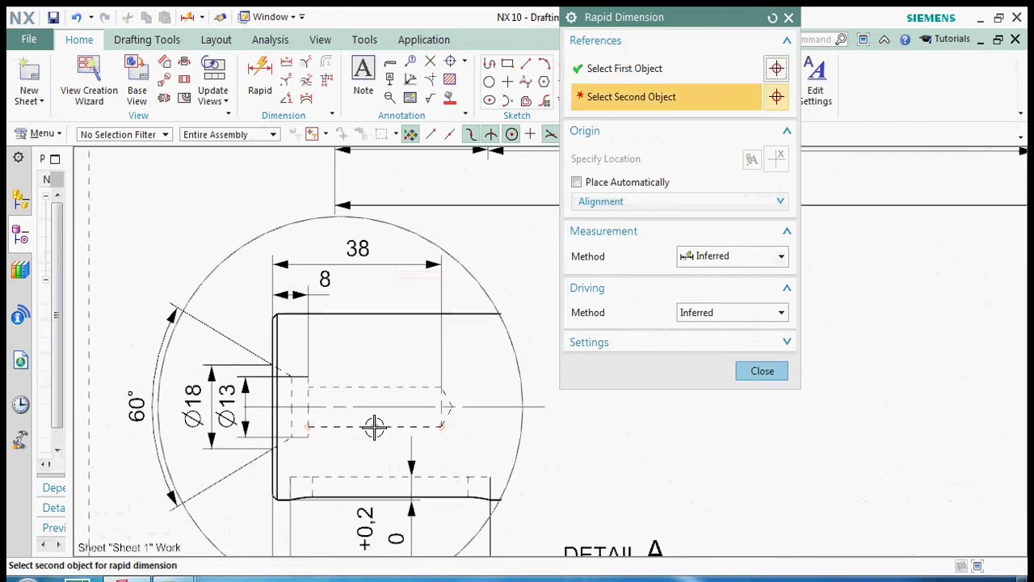
left_click(374, 425)
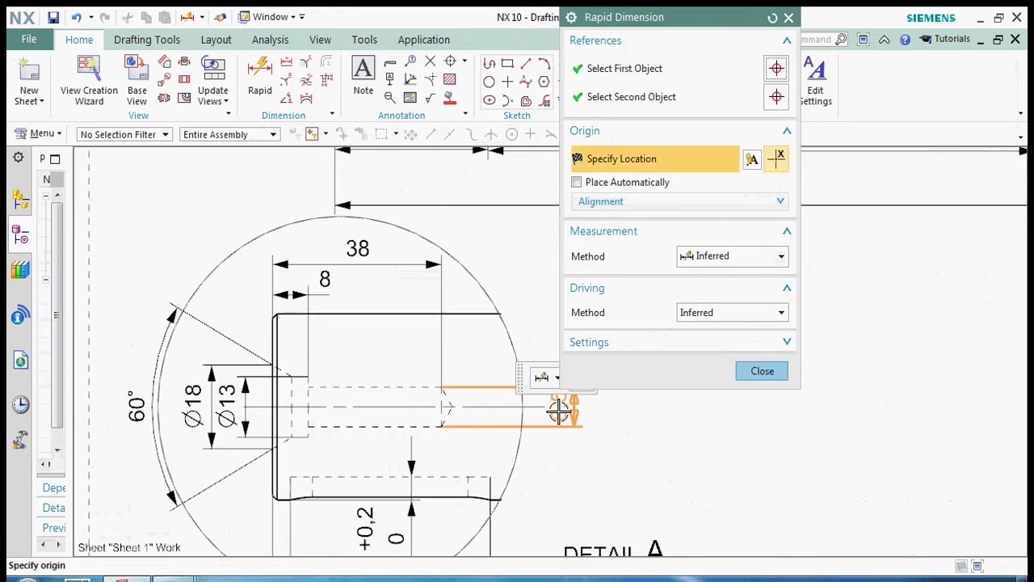
left_click(559, 413)
left_click(756, 373)
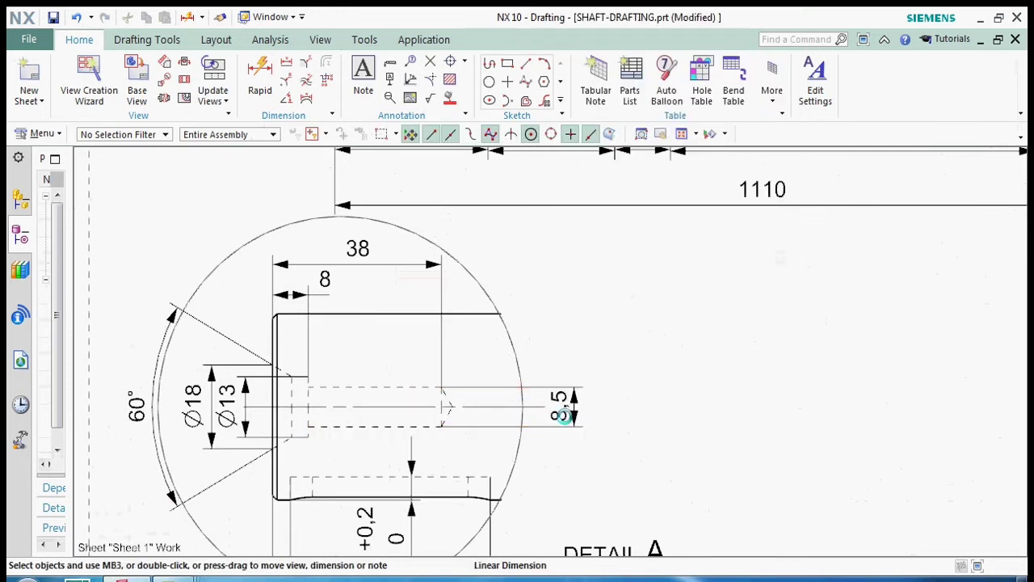
Change the small bore's dimension to the Cylindrical measurement method and make its text horizontal
right_click(572, 414)
left_click(603, 256)
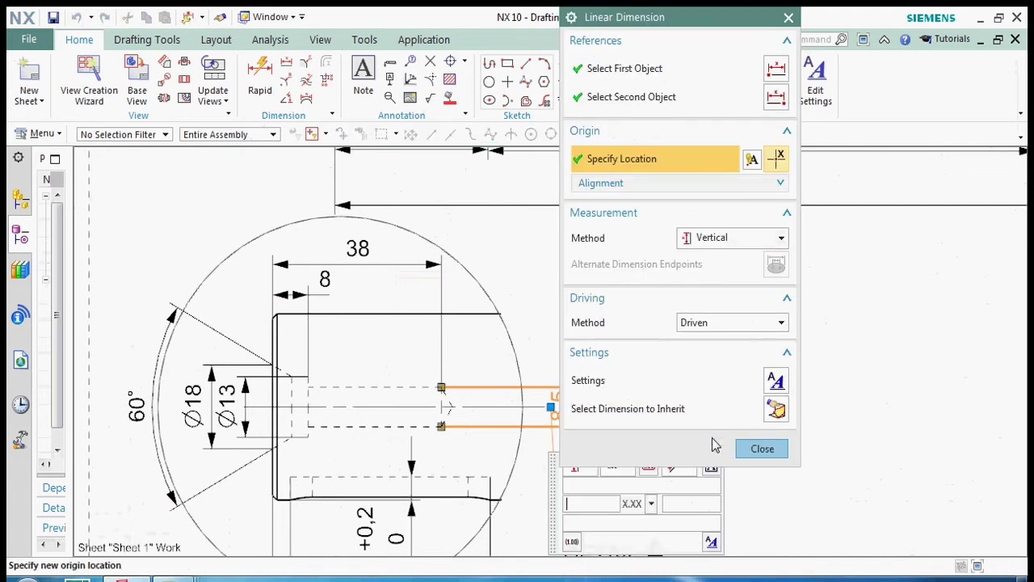
left_click_drag(553, 494, 374, 199)
left_click(411, 174)
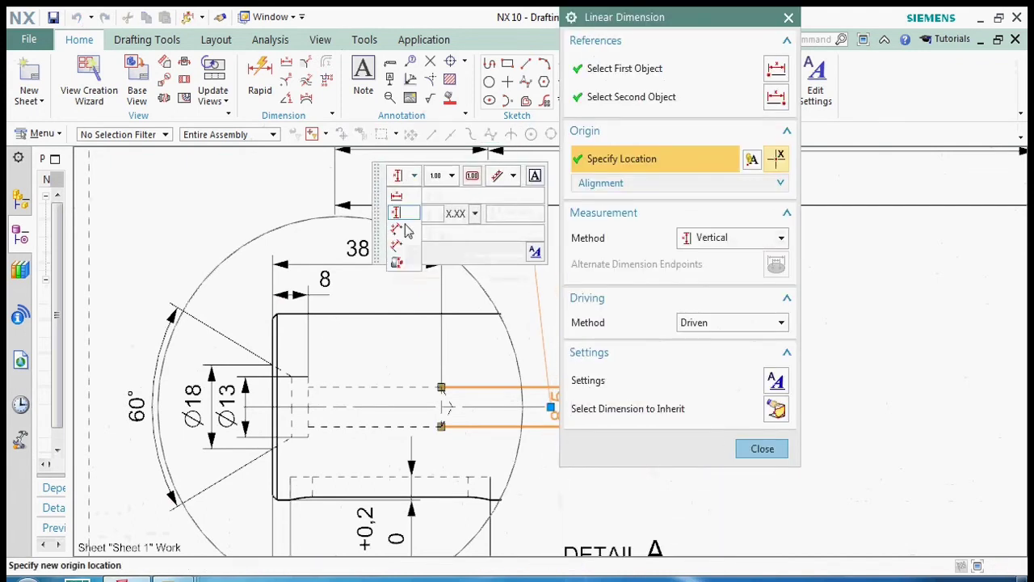
left_click(408, 264)
left_click(494, 202)
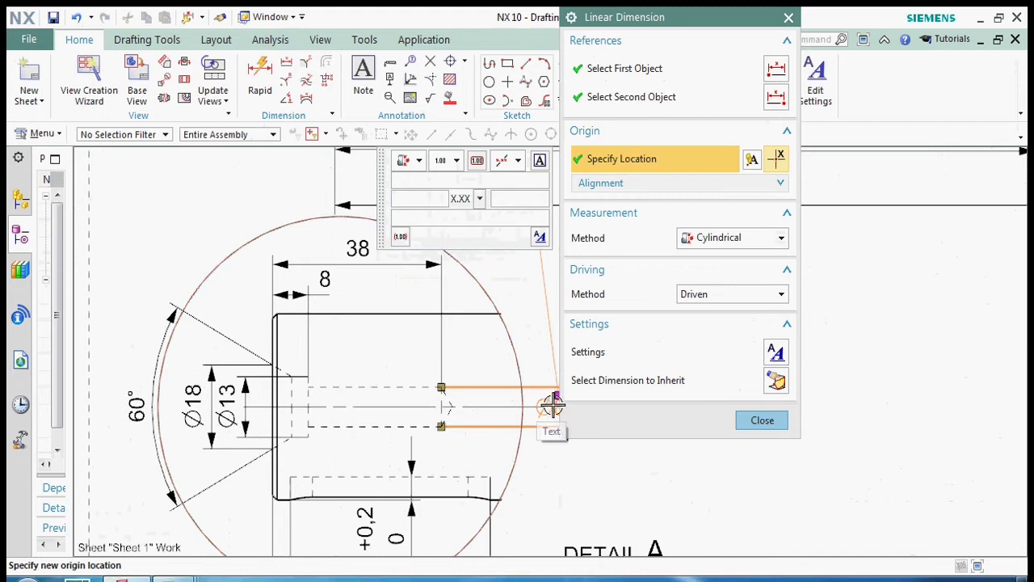
Finish editing the small bore's diameter dimension and place its text on a stub above the hole's centerline, beside the detail circle
left_click_drag(717, 24, 925, 120)
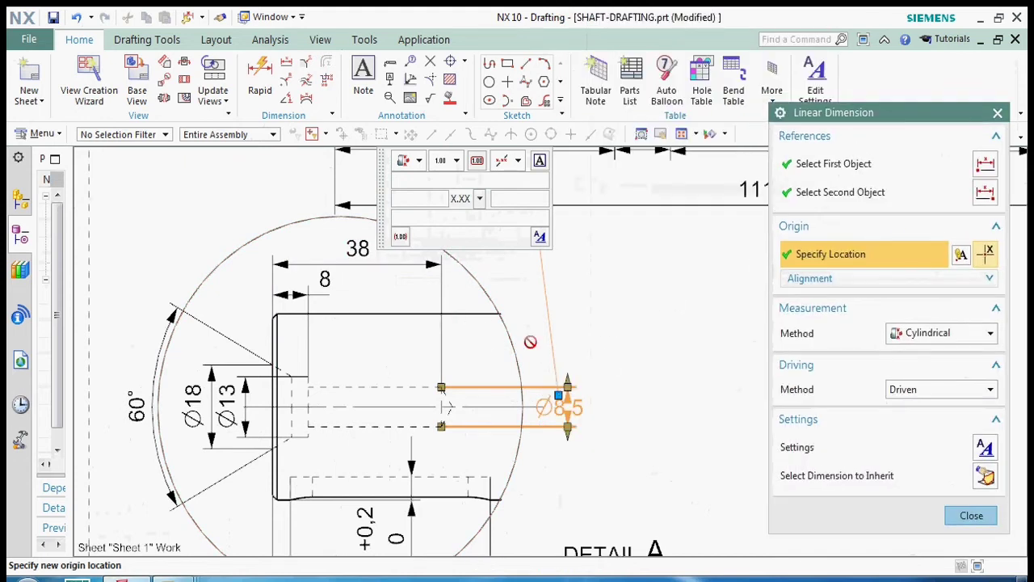
left_click(502, 216)
left_click(998, 114)
left_click_drag(562, 404, 548, 357)
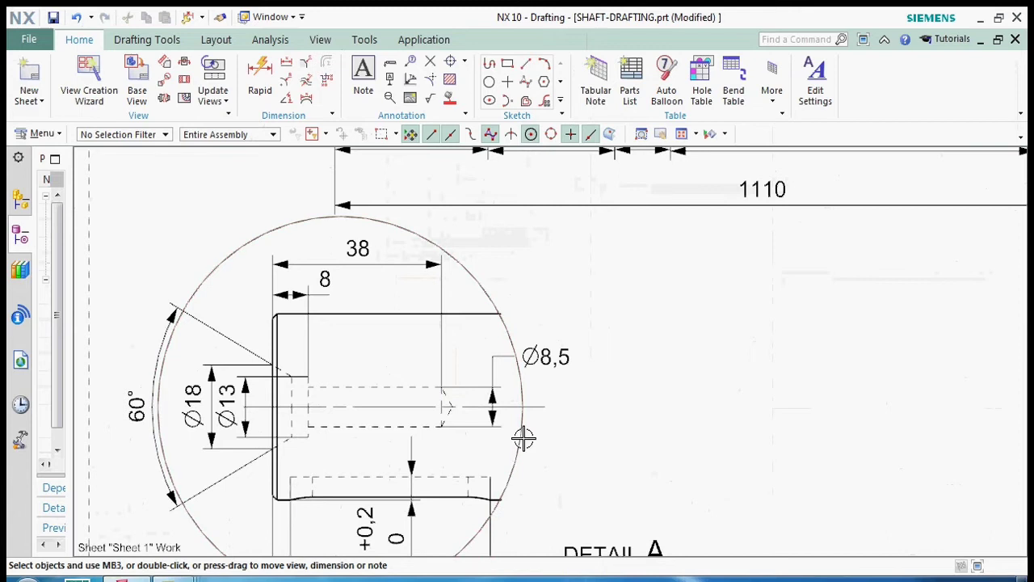
Add the text "M10 tap" above the small bore's diameter value
right_click(554, 363)
left_click(582, 219)
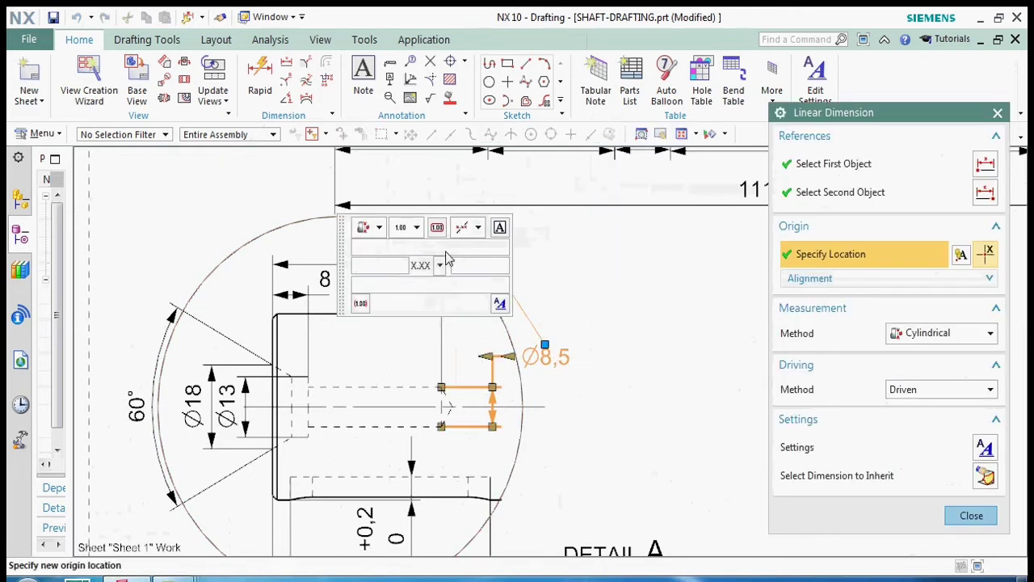
type("m1")
key("BackSpace")
key("BackSpace")
type("M10")
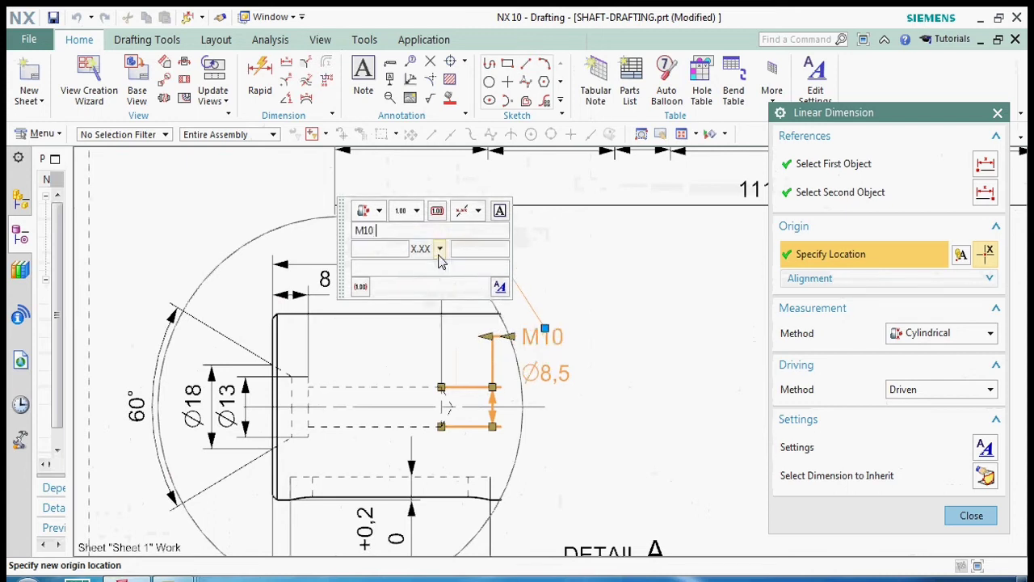
type("T")
key("BackSpace")
type("tap")
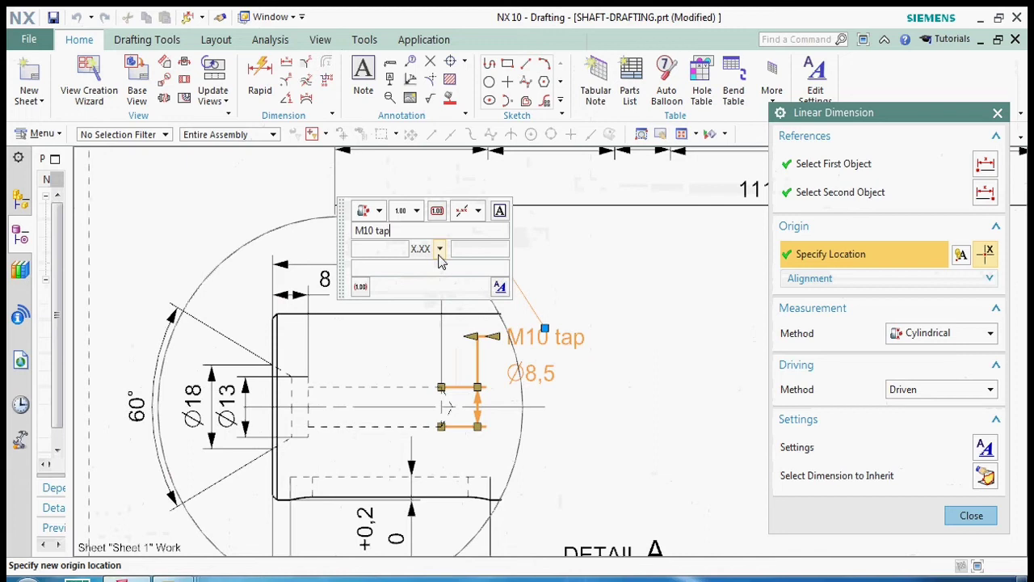
Extend the text above the small bore's diameter to "M10 tap 26mm deep from top" and finish editing the dimension
type("26mm deep from top")
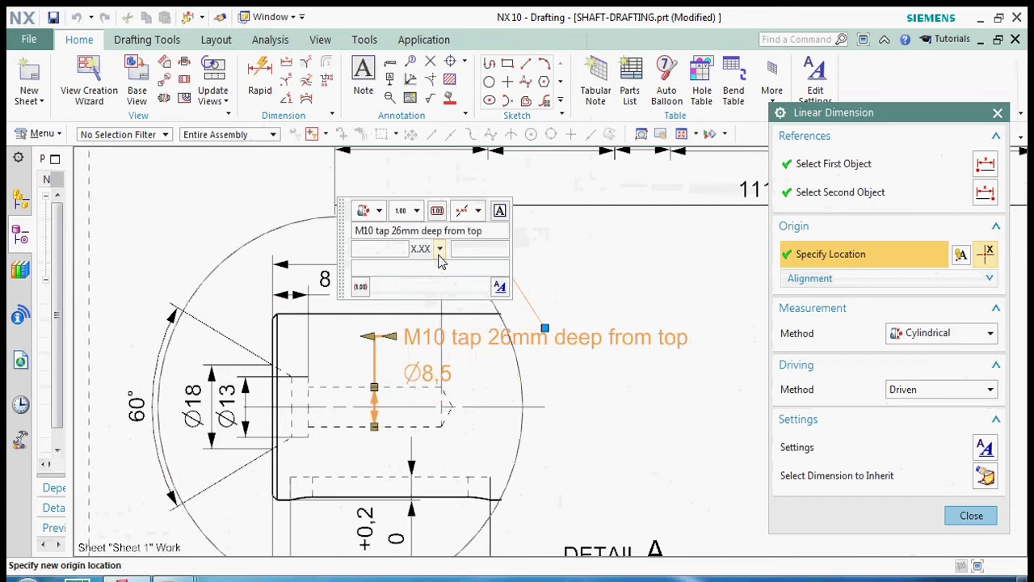
key("ctrl+a")
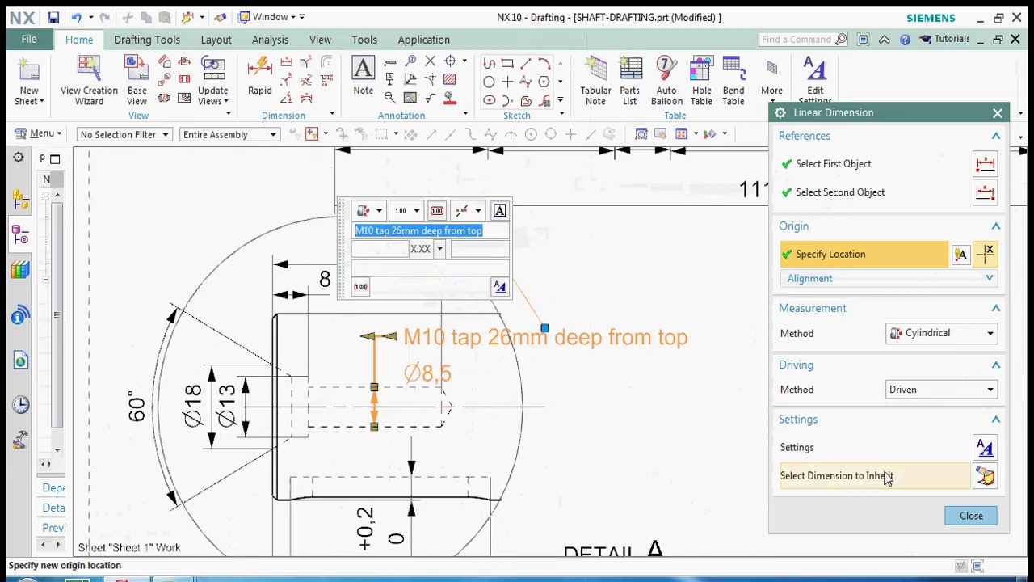
left_click(967, 514)
mouse_move(549, 341)
left_mouse_down()
mouse_move(671, 356)
mouse_move(614, 250)
left_mouse_up()
scroll(491, 368, "down", 2)
Shorten the text above the small bore's diameter to "M10 tap 26mm"
double_click(596, 353)
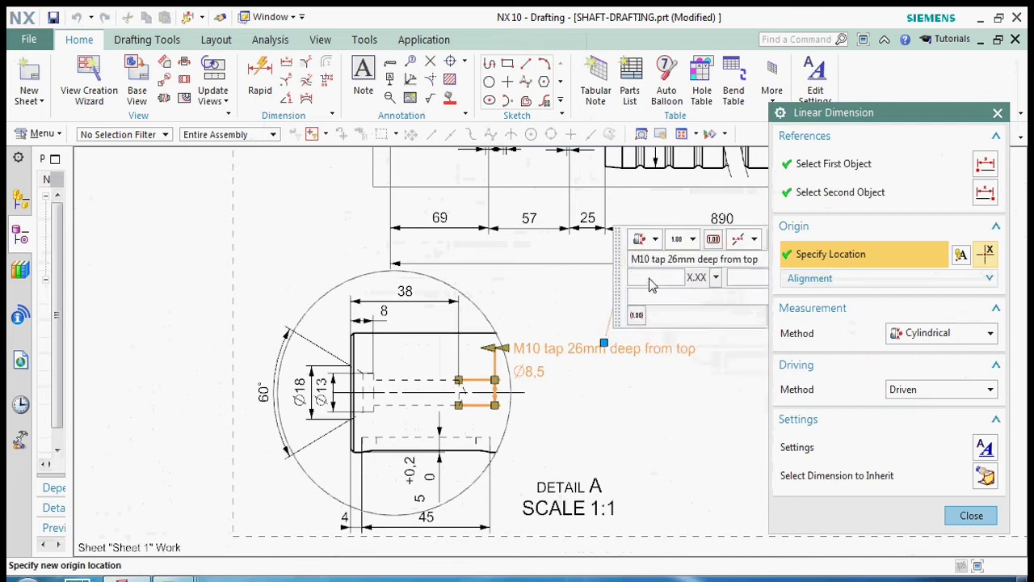
type("26")
key("BackSpace")
key("BackSpace")
left_click(757, 257)
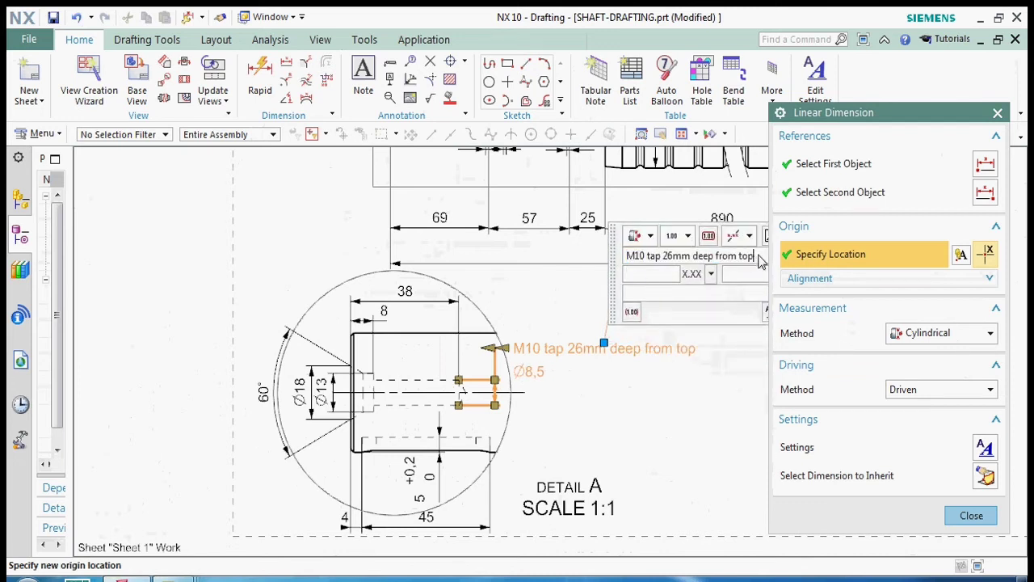
key("BackSpace")
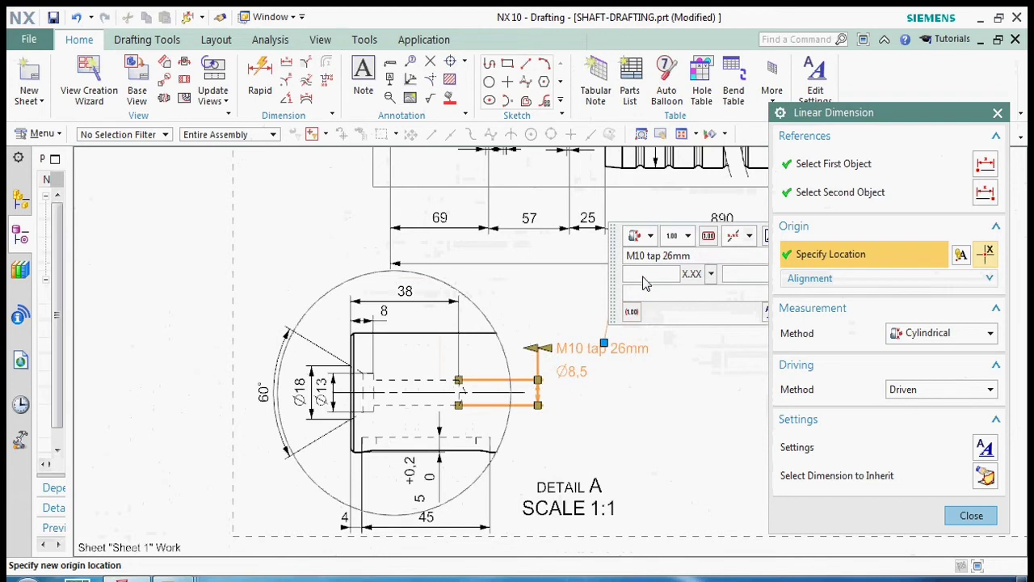
key("ctrl+b")
left_click(971, 448)
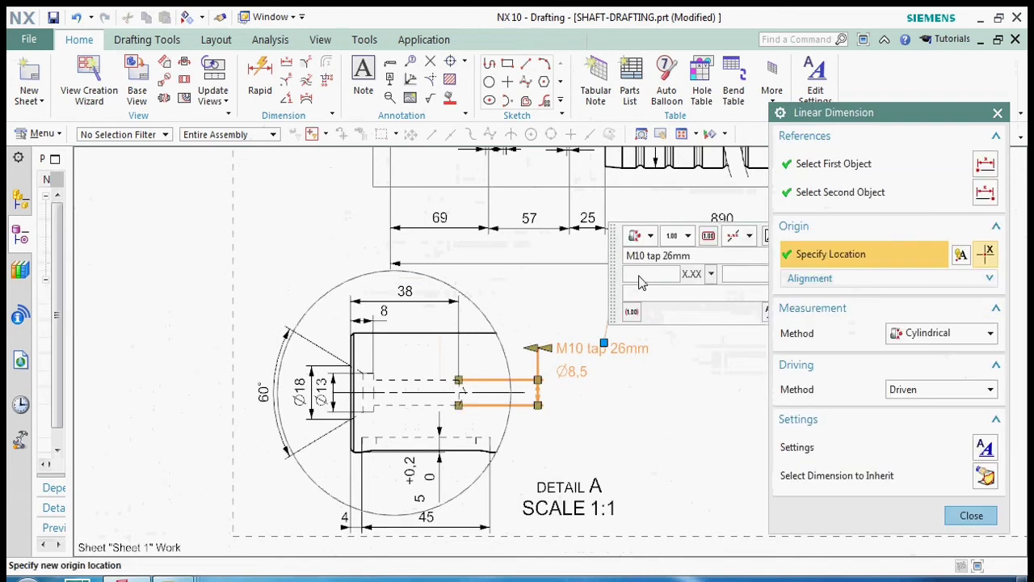
Add "deep from top" before the small bore's diameter value and position the callout beside the detail circle
left_click(640, 279)
type("deep from top")
left_click_drag(620, 371, 574, 377)
left_click(971, 516)
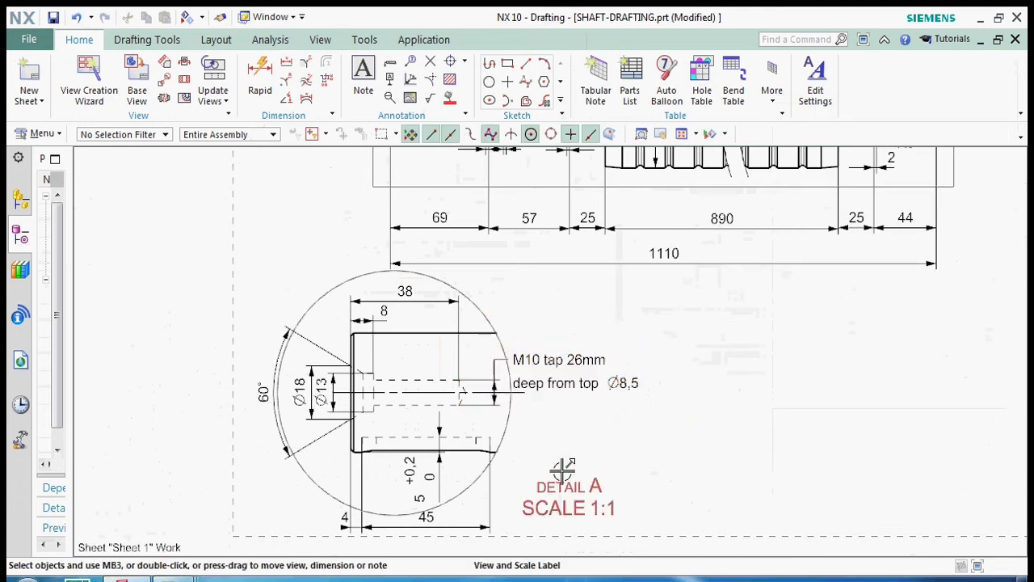
Append "drill" to the text before the small bore's diameter, moving the callout slightly up, and save the part
double_click(612, 382)
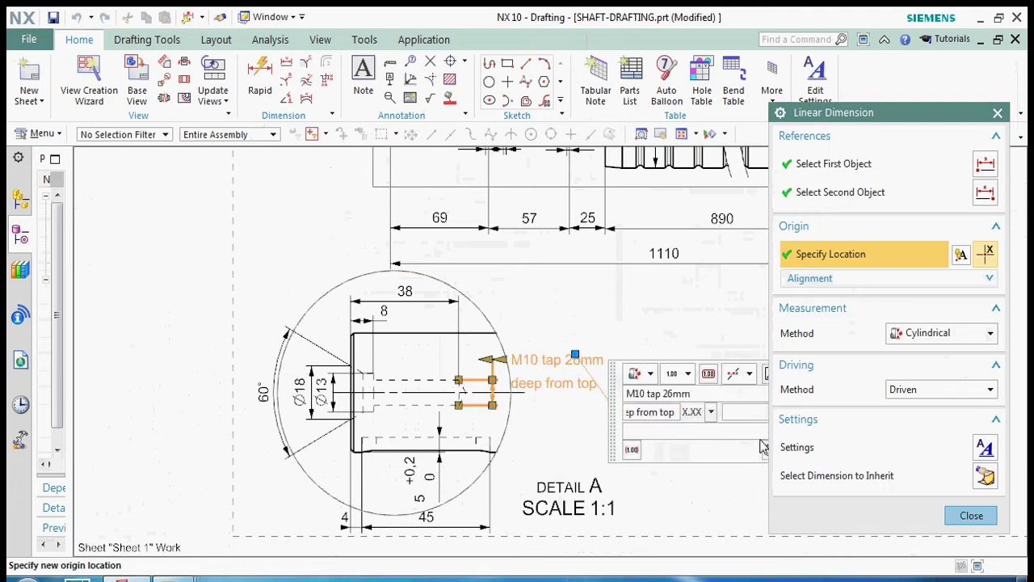
type("drill")
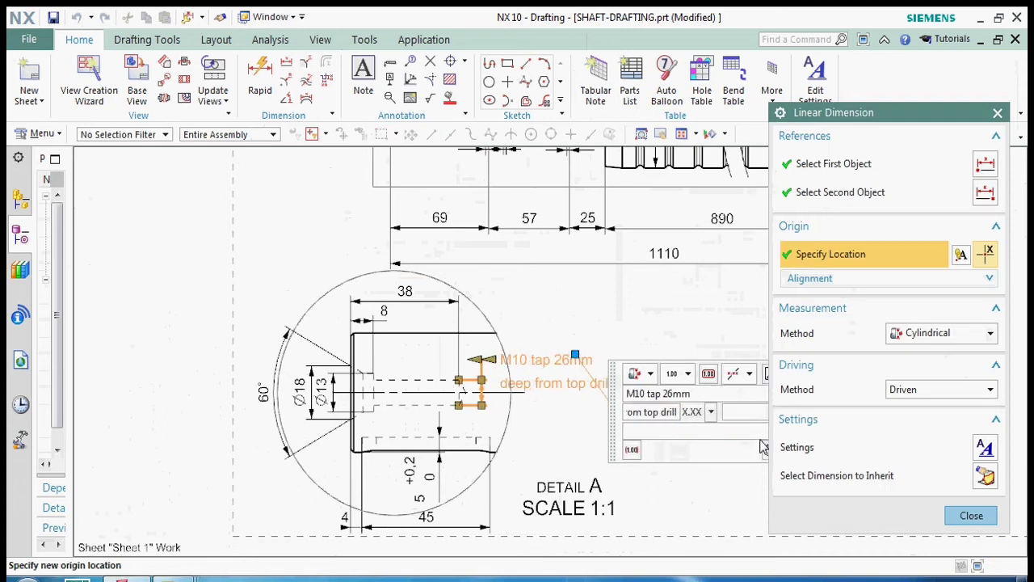
middle_click(764, 447)
left_click_drag(591, 390, 599, 369)
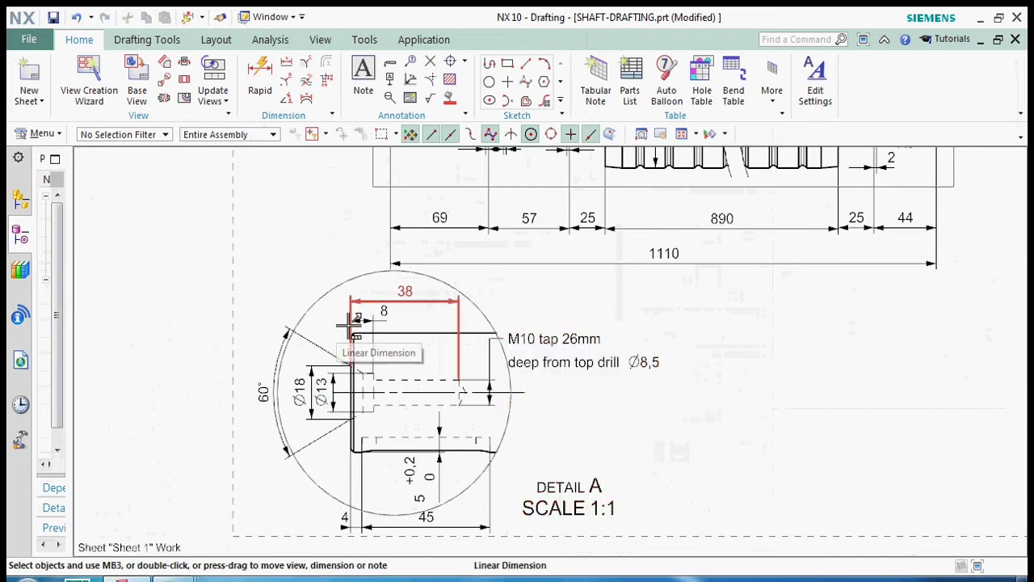
left_click(52, 17)
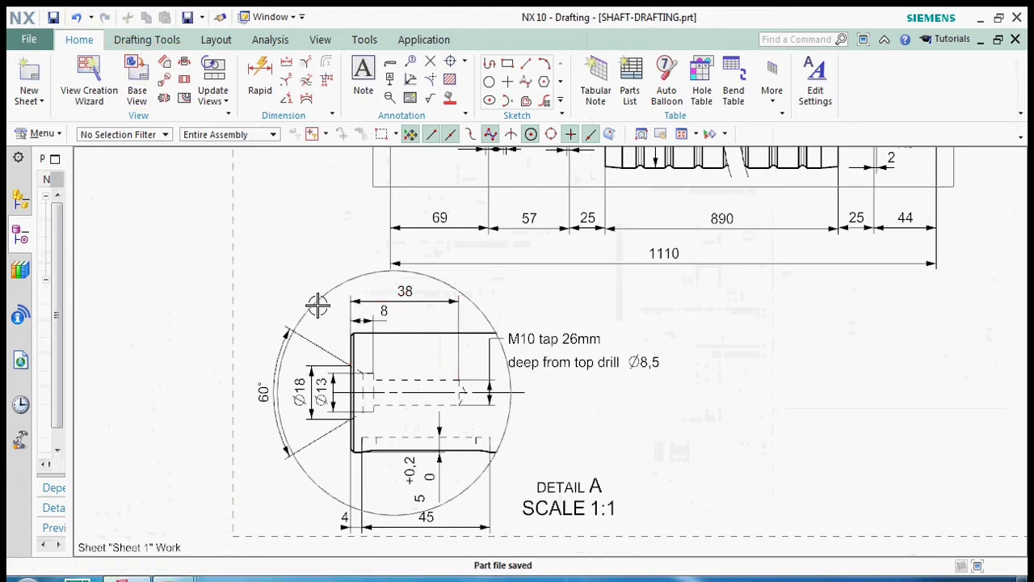
Define a circular detail view boundary around the upper fillet between the Ø60 m6 journal and the large cylinder
scroll(318, 304, "down", 4)
scroll(374, 302, "up", 4)
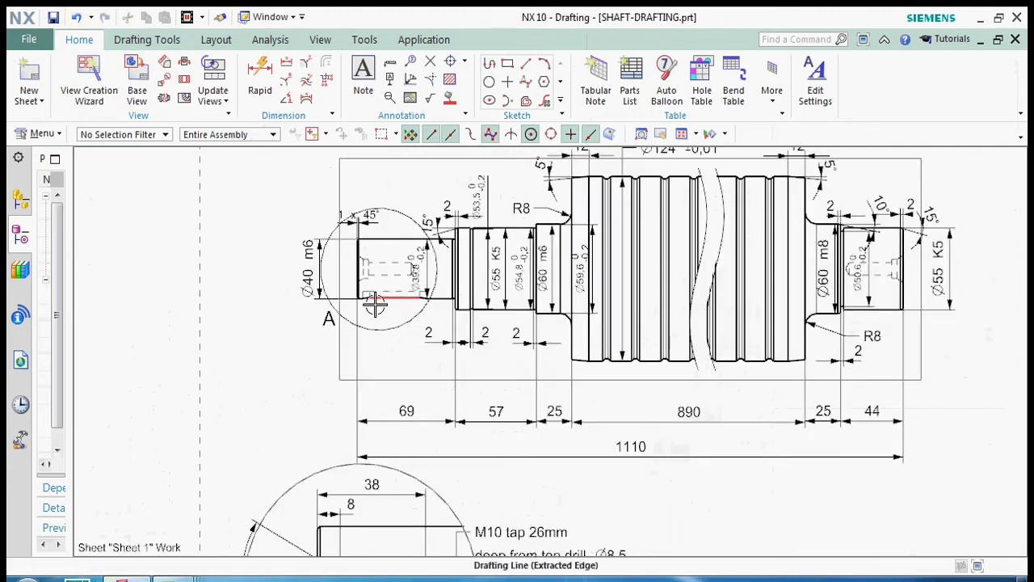
scroll(352, 186, "up", 5)
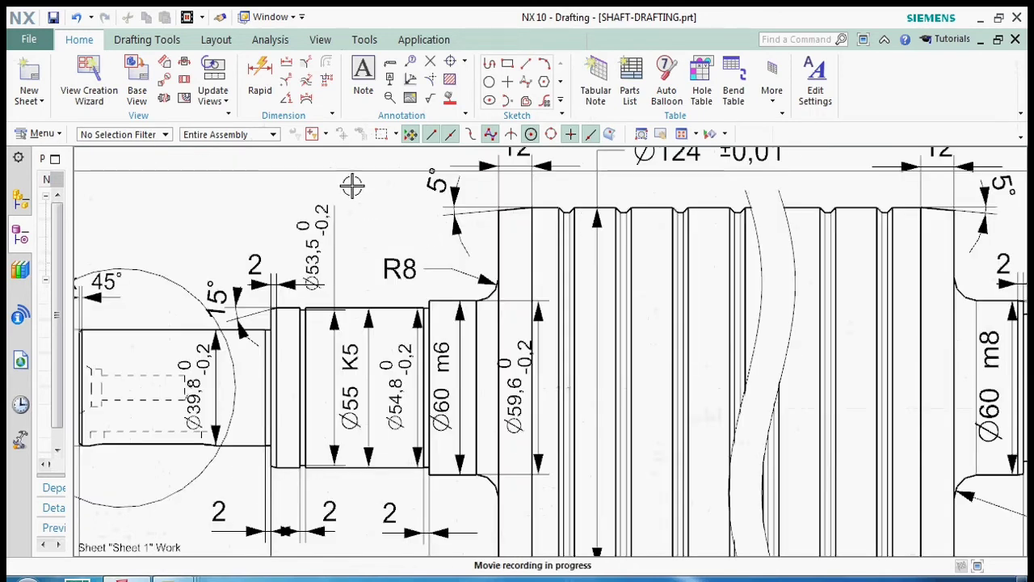
left_click(164, 79)
scroll(476, 314, "up", 3)
scroll(470, 315, "up", 3)
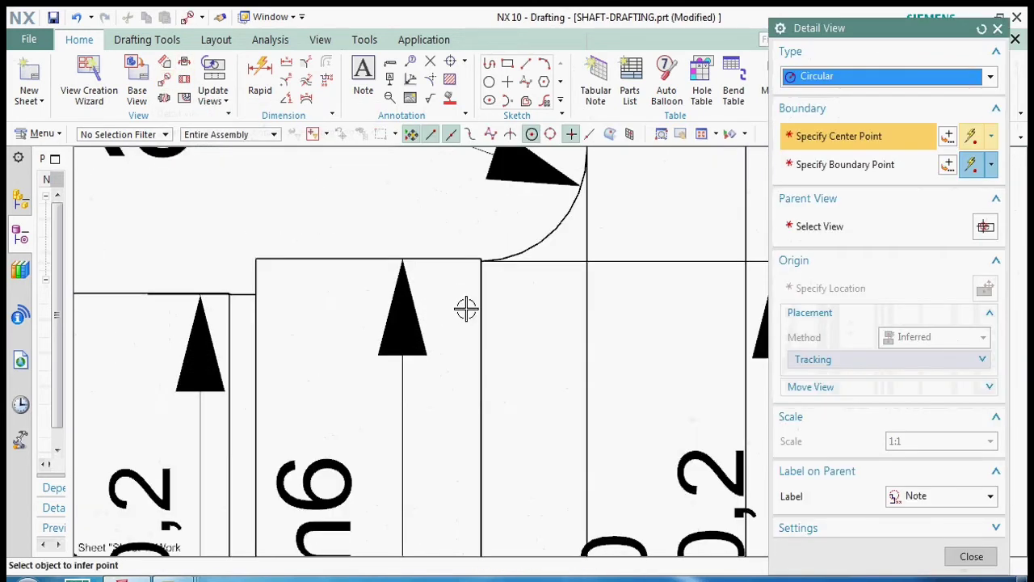
left_click(466, 308)
scroll(540, 215, "down", 3)
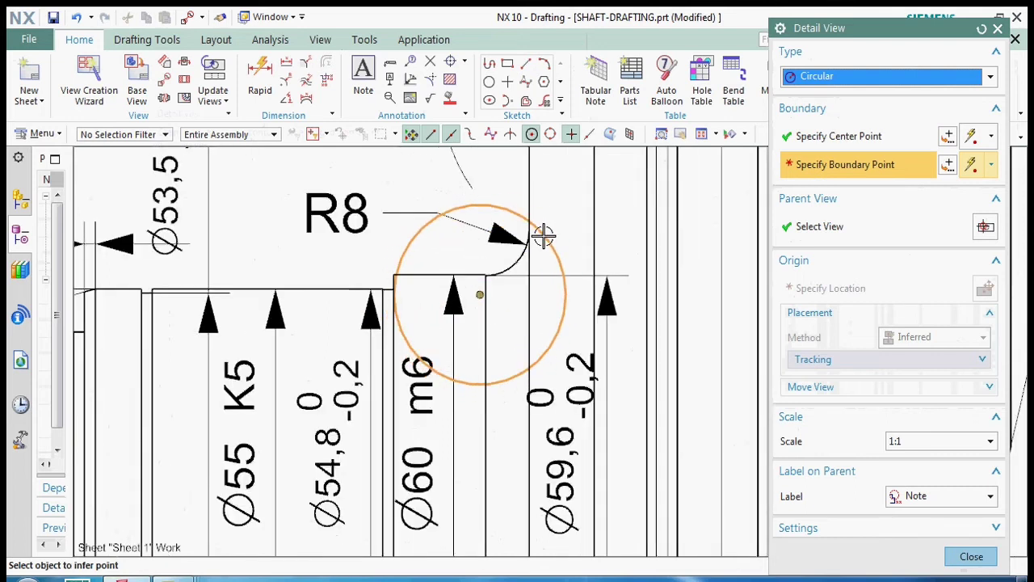
left_click(542, 240)
Place the fillet's detail view at 1:1 scale beside Detail A, aligned horizontally with it below the overall length dimension
scroll(565, 269, "down", 5)
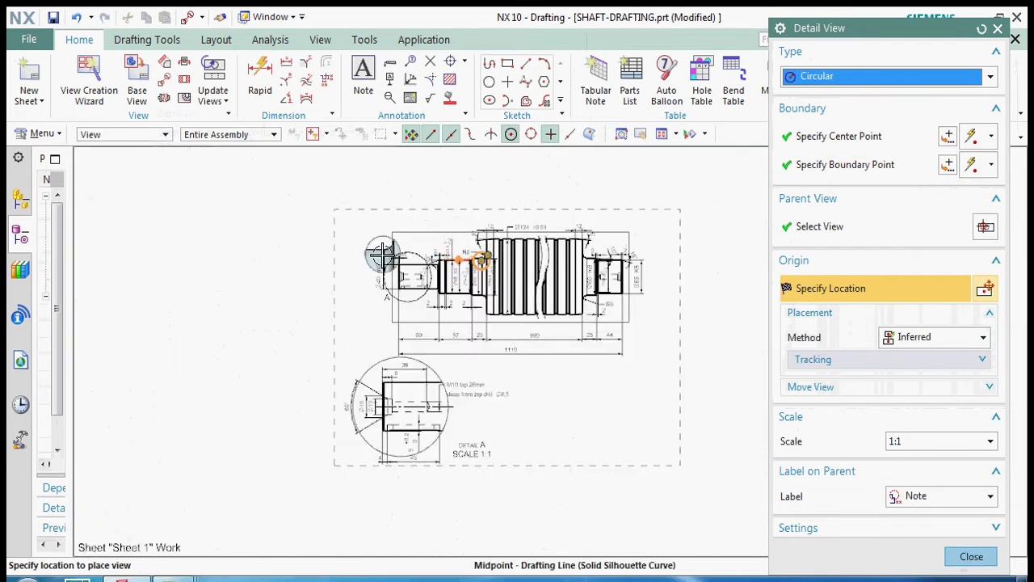
scroll(493, 364, "up", 5)
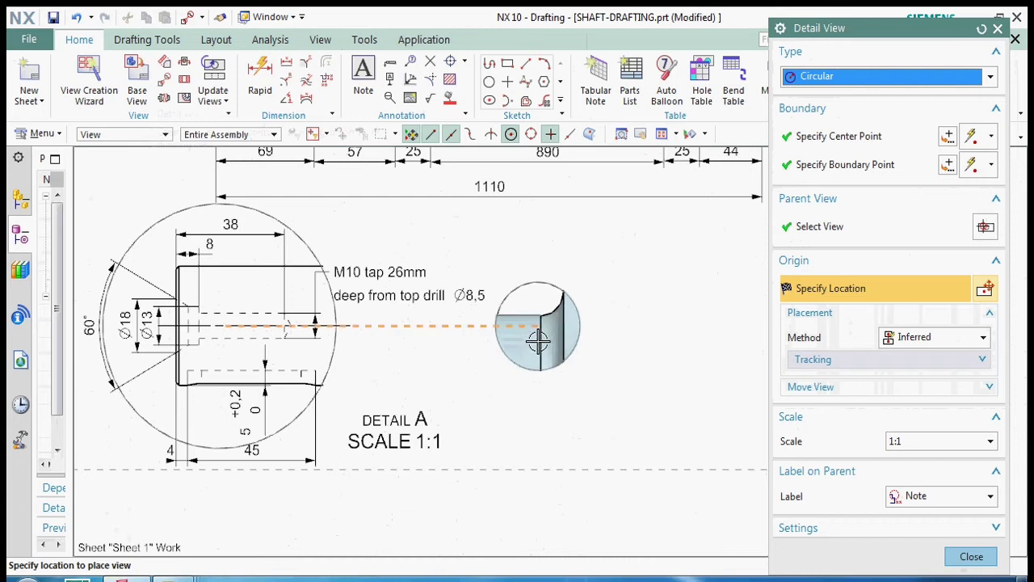
left_click(551, 326)
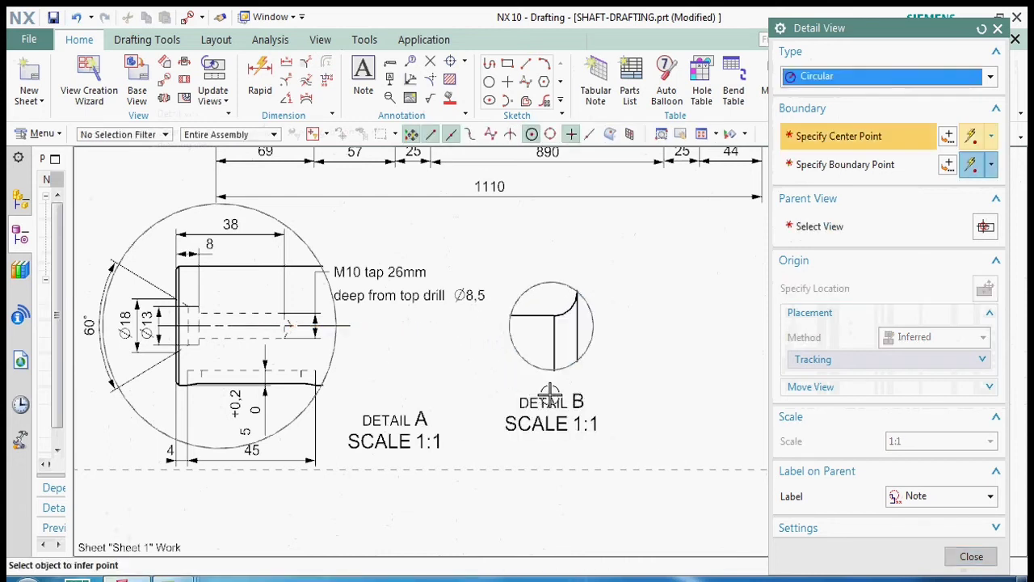
left_click(973, 557)
Move the B label beside its detail circle on the main view and delete the R8 dimension of the encircled fillet
scroll(485, 323, "down", 3)
scroll(531, 276, "up", 8)
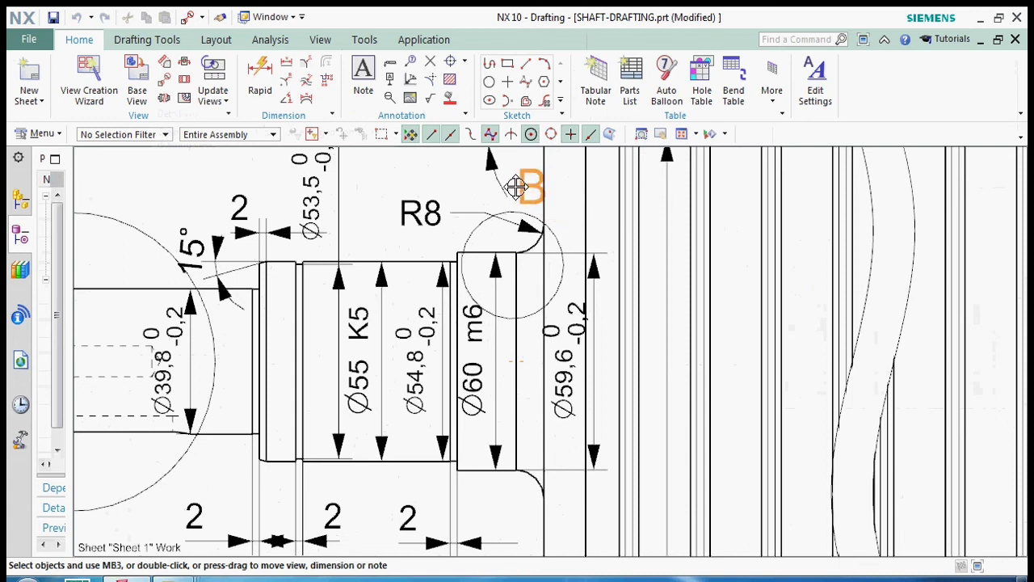
scroll(563, 212, "down", 4)
scroll(466, 439, "up", 8)
scroll(467, 439, "down", 4)
scroll(397, 224, "up", 5)
left_click(389, 217)
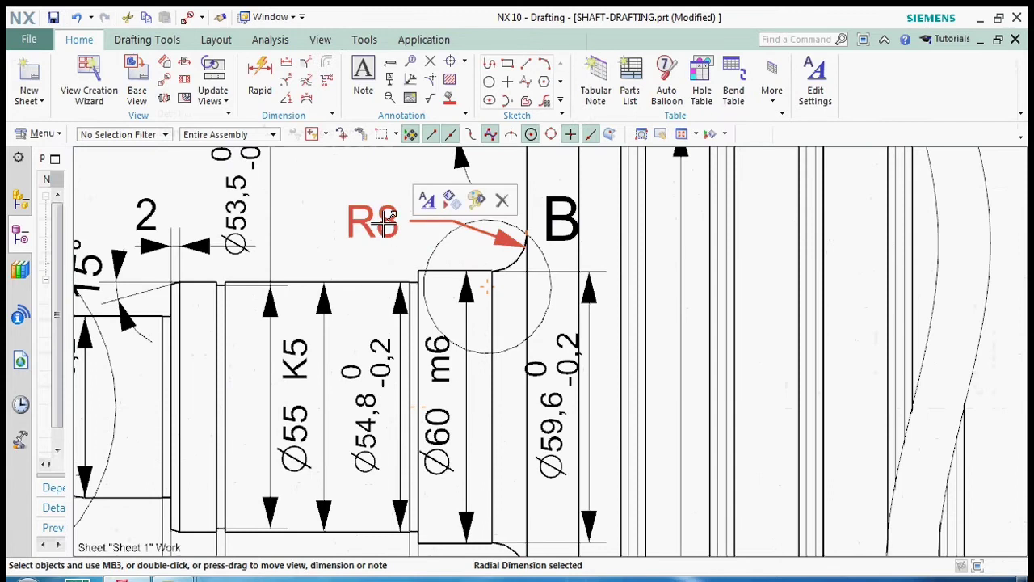
right_click(389, 217)
left_click(421, 403)
Add a radial dimension to the fillet arc in detail view B, placed above the detail circle
scroll(397, 196, "down", 4)
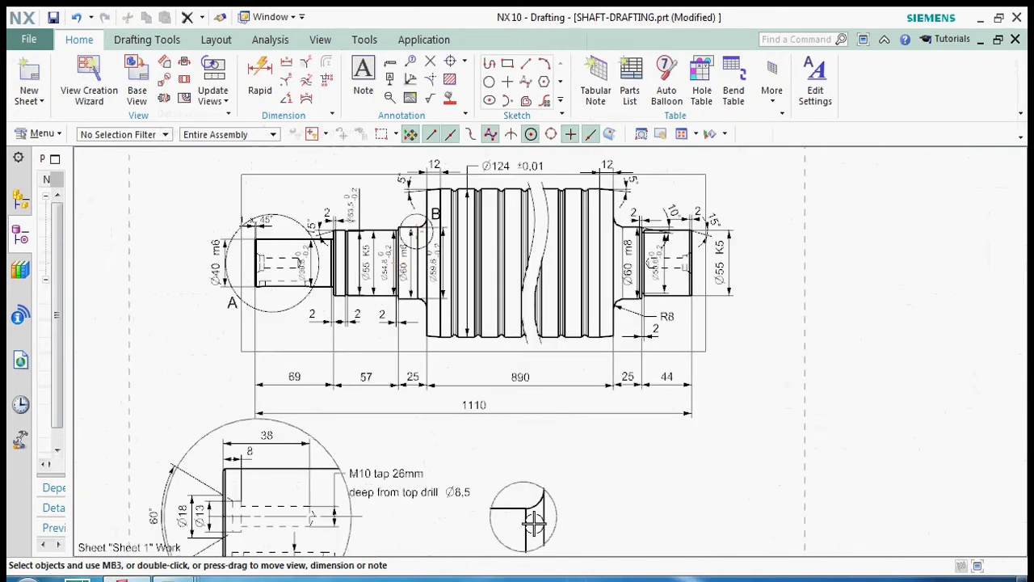
scroll(534, 524, "up", 5)
left_click(306, 80)
left_click(466, 402)
left_click(474, 347)
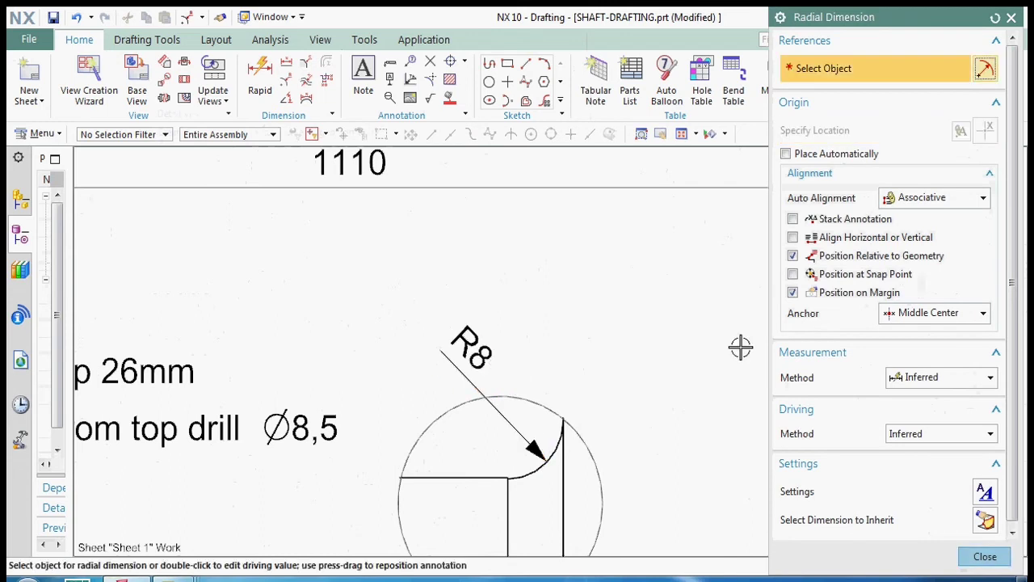
Make the fillet radius text in detail B horizontal on a stub and place it beside the circle's upper edge
key("Escape")
right_click(468, 345)
left_click(492, 164)
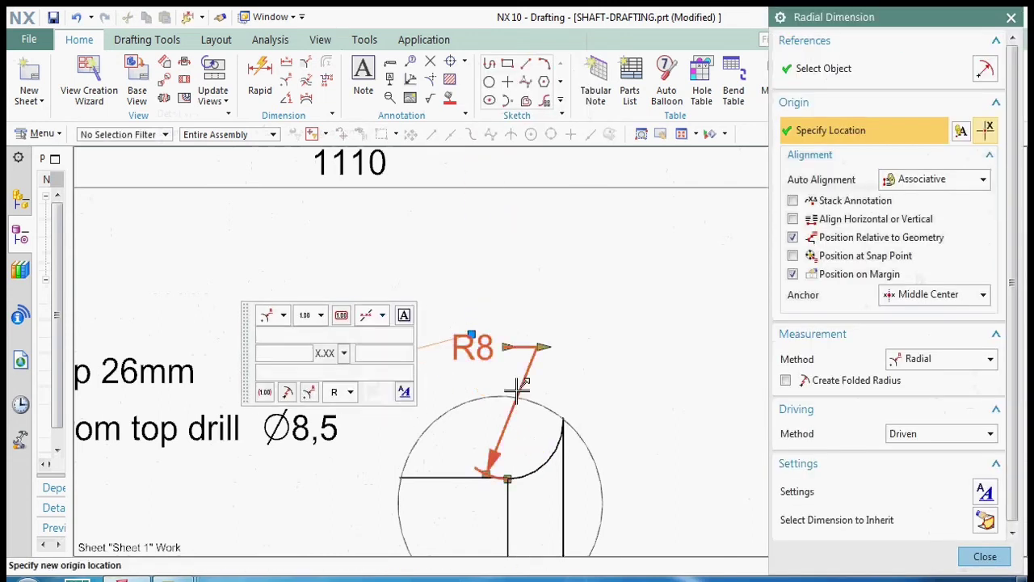
key("Escape")
mouse_move(473, 348)
left_mouse_down()
mouse_move(416, 397)
mouse_move(426, 397)
left_mouse_up()
scroll(570, 319, "down", 1)
scroll(544, 404, "up", 4)
scroll(525, 391, "down", 3)
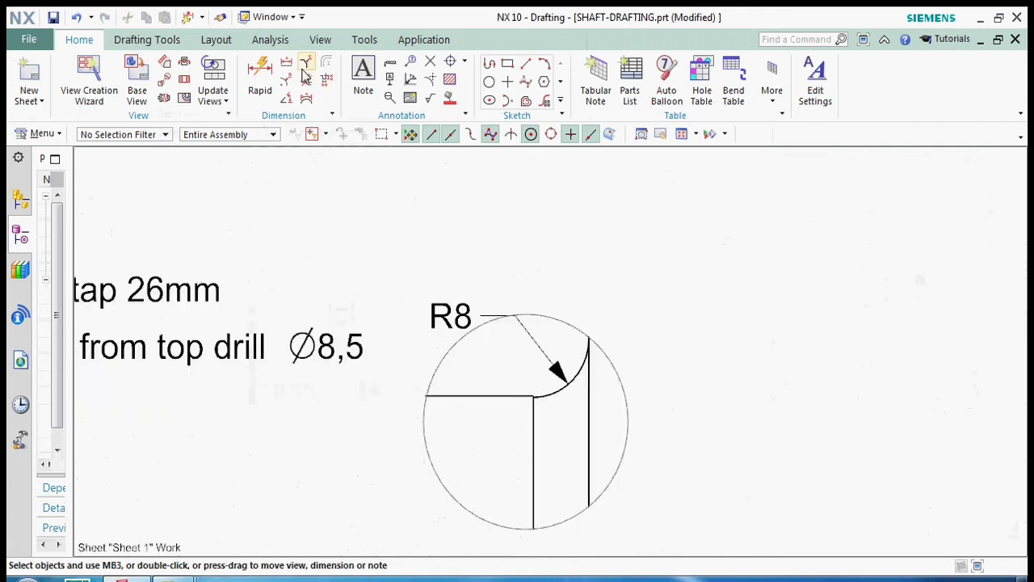
left_click(289, 98)
scroll(528, 323, "up", 4)
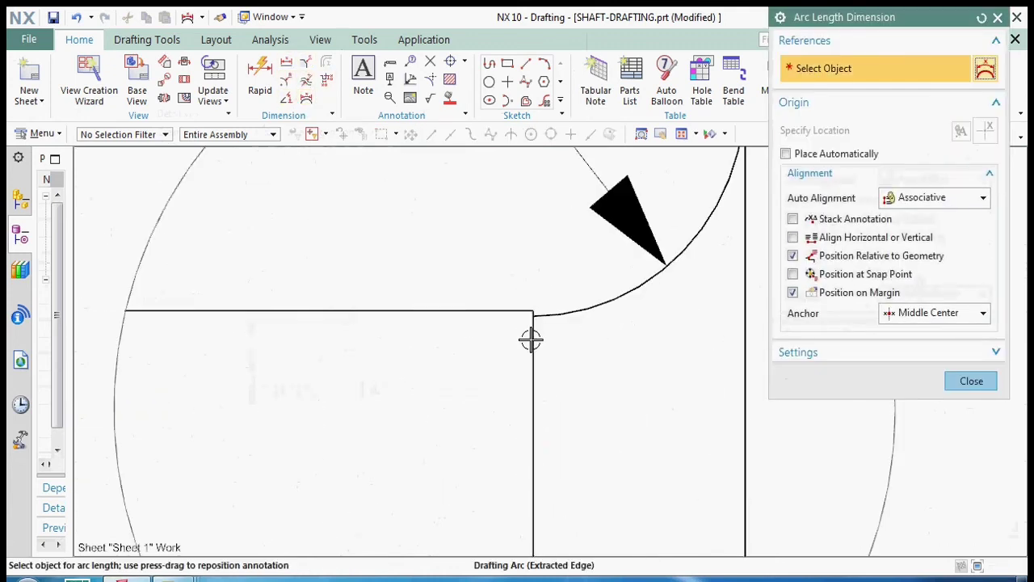
scroll(538, 317, "up", 2)
left_click(538, 315)
key("Escape")
scroll(485, 312, "down", 6)
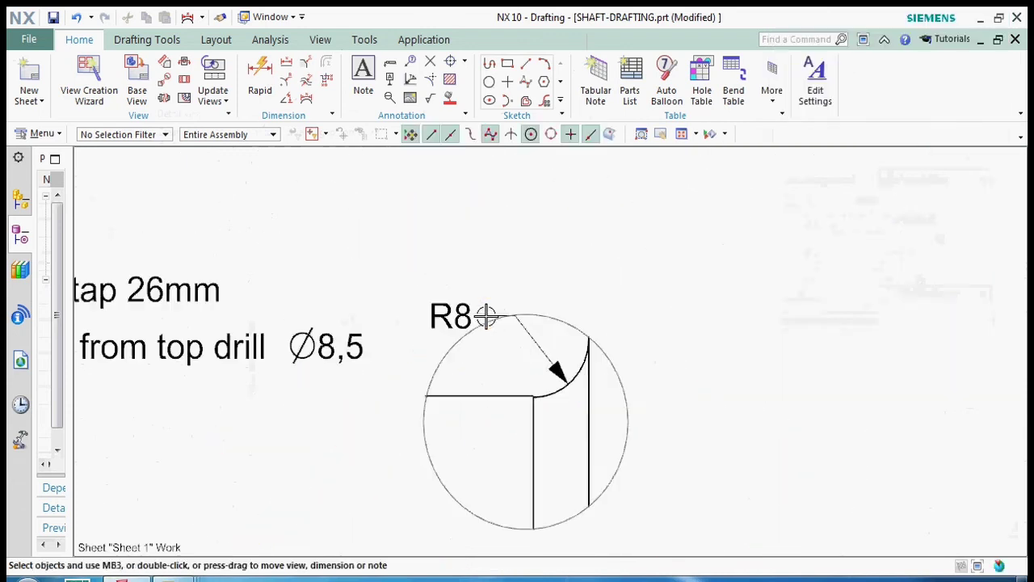
Try to add a rapid dimension from the fillet's corner in detail B to the matching lower shoulder corner in the main view
scroll(488, 303, "up", 2)
left_click(260, 72)
scroll(272, 71, "down", 1)
scroll(519, 358, "down", 1)
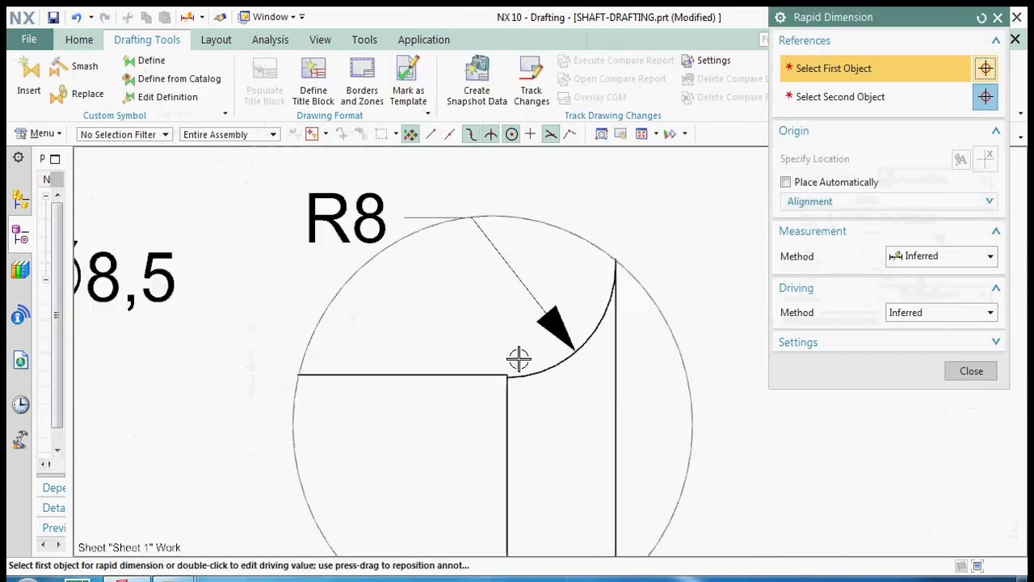
scroll(492, 393, "up", 5)
left_click(492, 392)
scroll(418, 356, "down", 8)
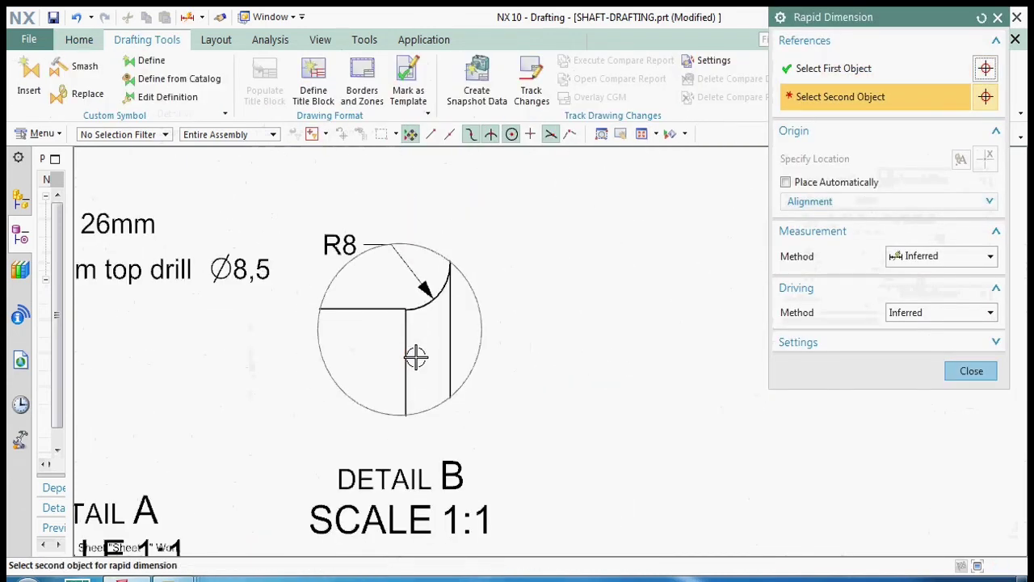
scroll(301, 212, "up", 8)
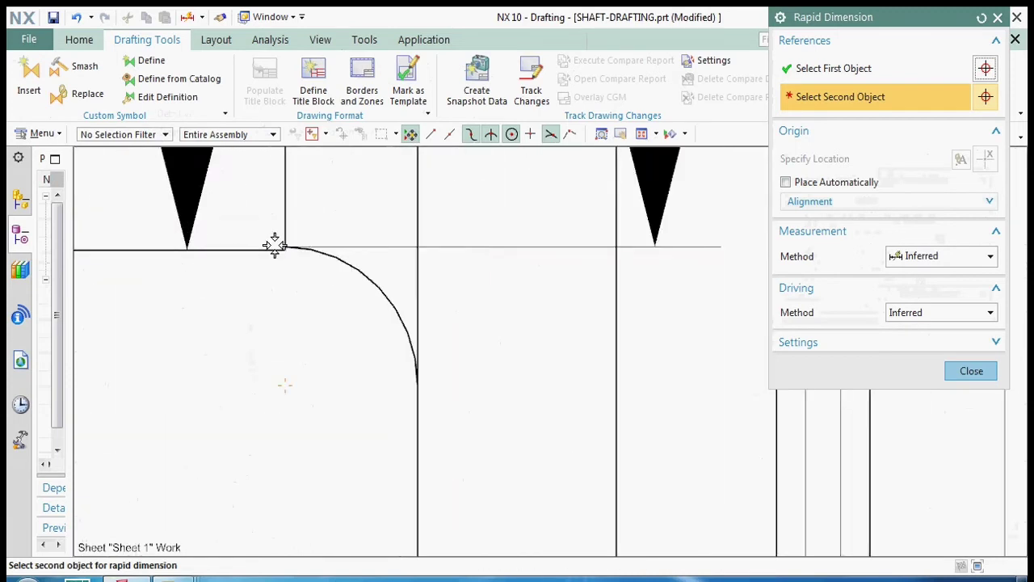
scroll(283, 250, "down", 2)
left_click(304, 381)
scroll(388, 338, "down", 8)
key("Escape")
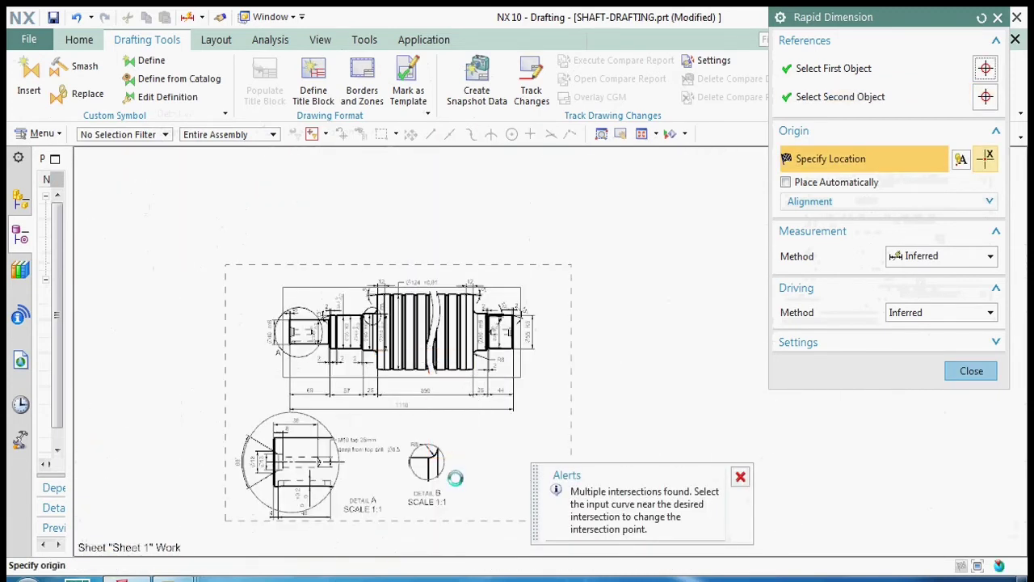
scroll(433, 457, "up", 8)
scroll(288, 318, "down", 5)
scroll(408, 426, "up", 4)
scroll(388, 358, "down", 5)
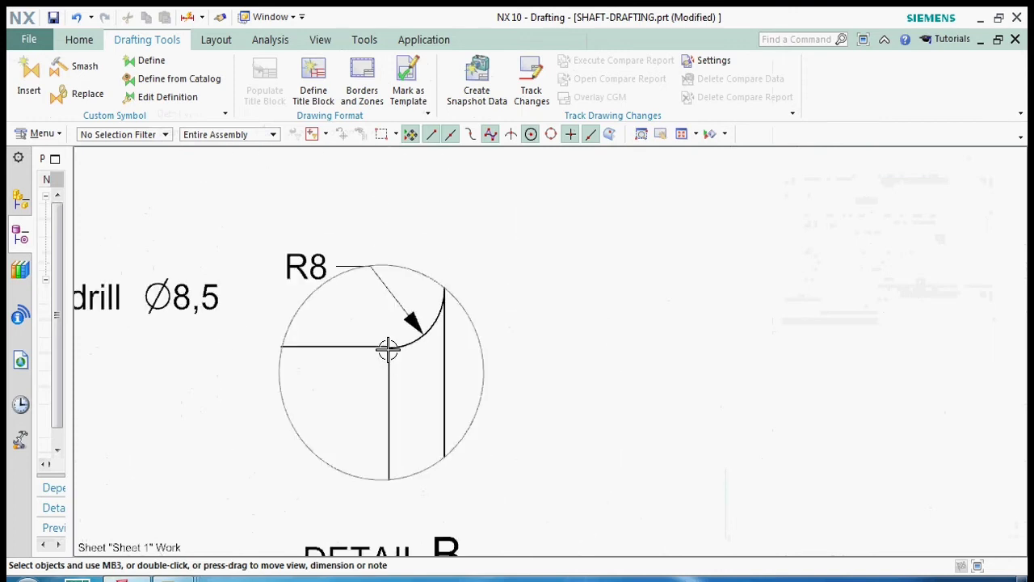
Set the scale of detail view B to 2:1
scroll(402, 379, "up", 1)
right_click(484, 475)
left_click(480, 473)
left_click(480, 474)
right_click(479, 477)
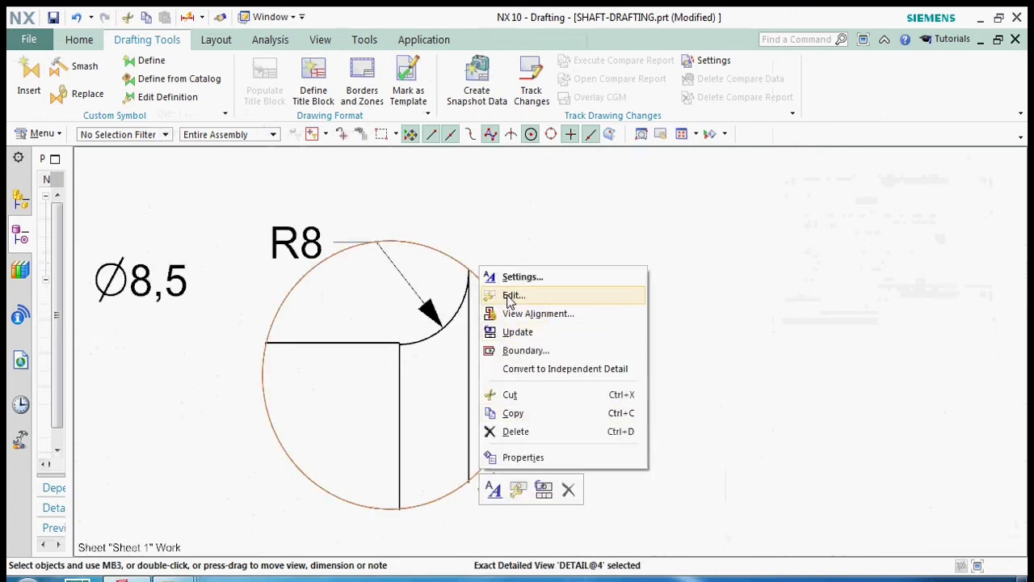
left_click(514, 295)
left_click(922, 397)
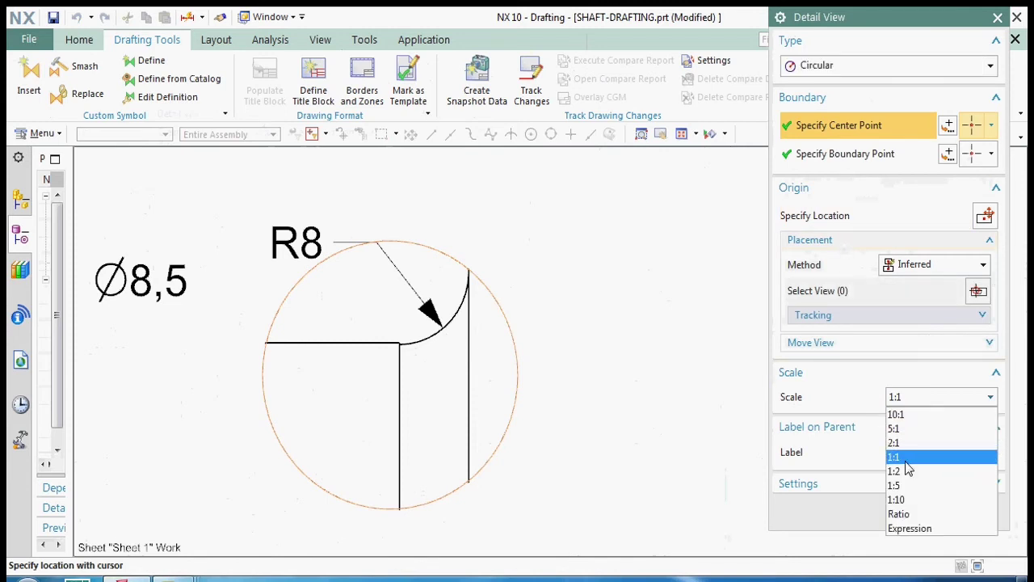
left_click(899, 443)
scroll(684, 374, "up", 5)
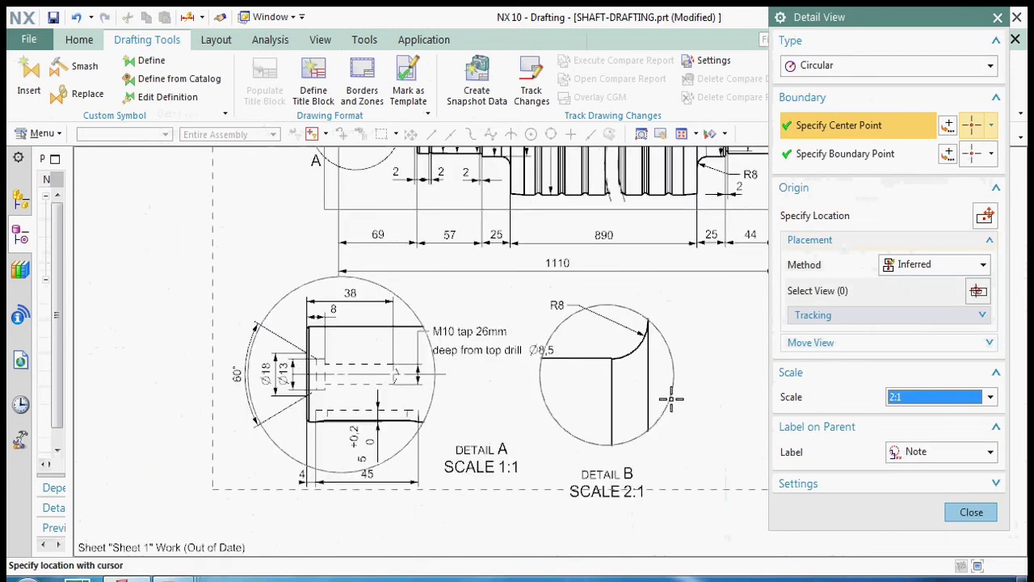
left_click(954, 509)
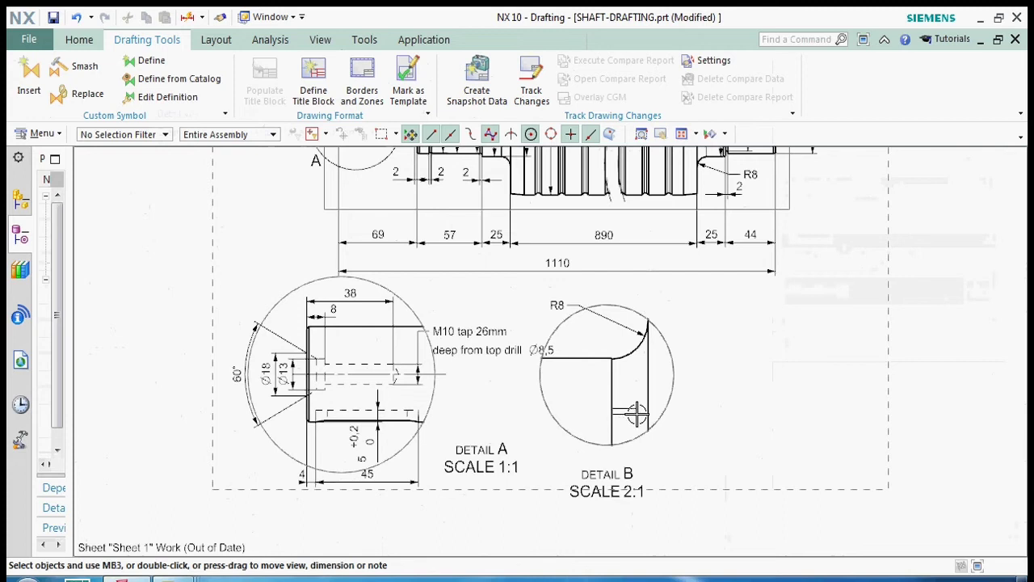
Shift detail view B slightly right and dimension the small vertical offset between its horizontal shoulder line and the fillet's lower end
left_click_drag(593, 442, 610, 455)
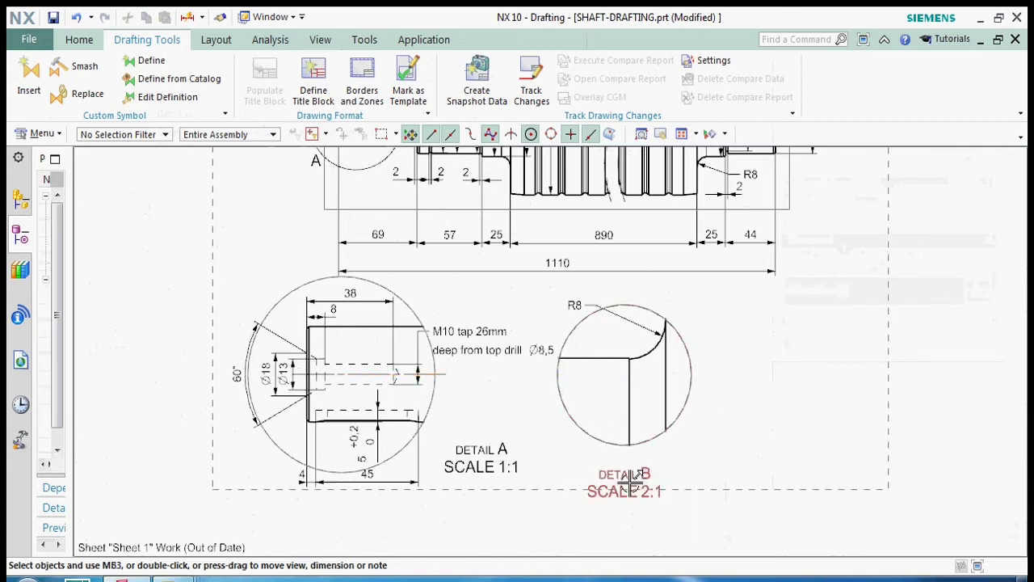
scroll(635, 371, "down", 1)
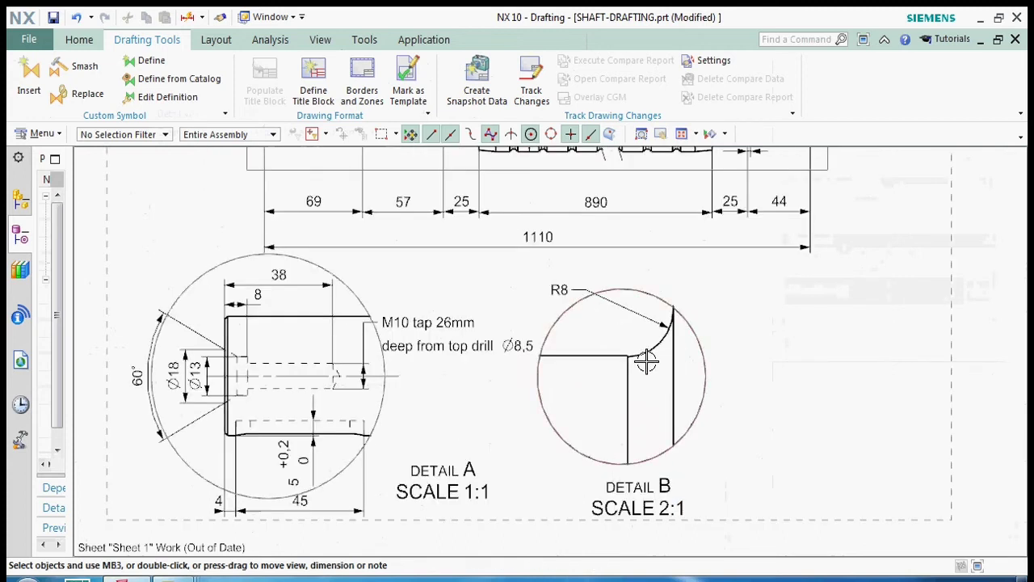
left_click(100, 40)
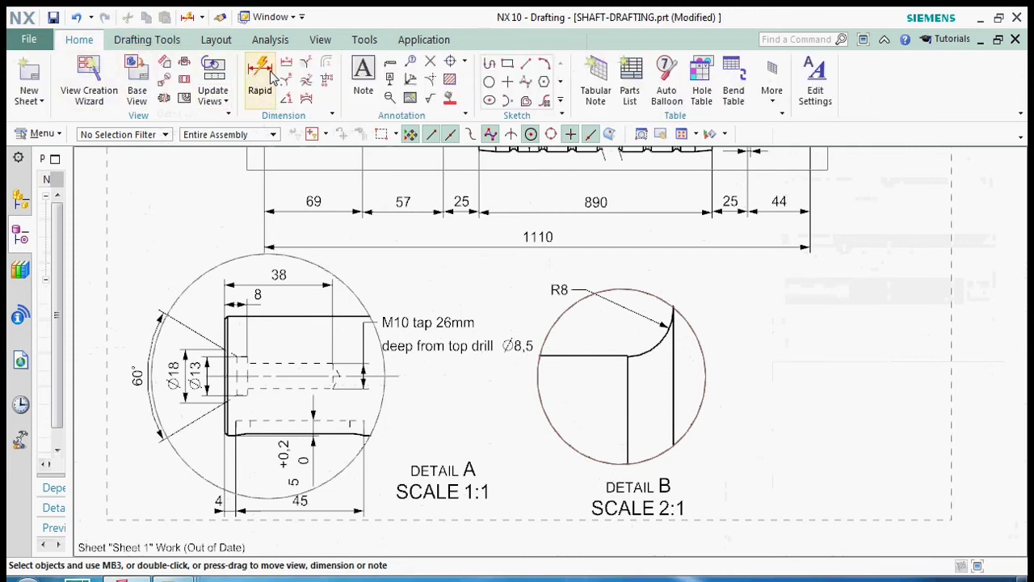
left_click(271, 76)
scroll(638, 354, "up", 3)
left_click(620, 361)
scroll(583, 392, "down", 3)
scroll(635, 407, "down", 1)
scroll(596, 372, "up", 4)
left_click(608, 375)
scroll(598, 383, "down", 5)
scroll(637, 381, "up", 4)
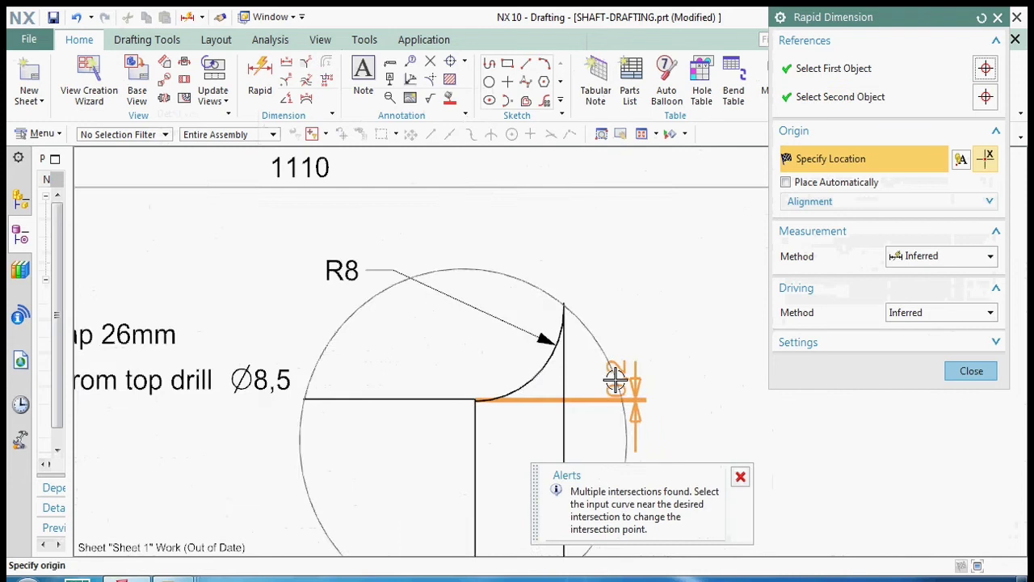
scroll(616, 380, "up", 2)
left_click(259, 374)
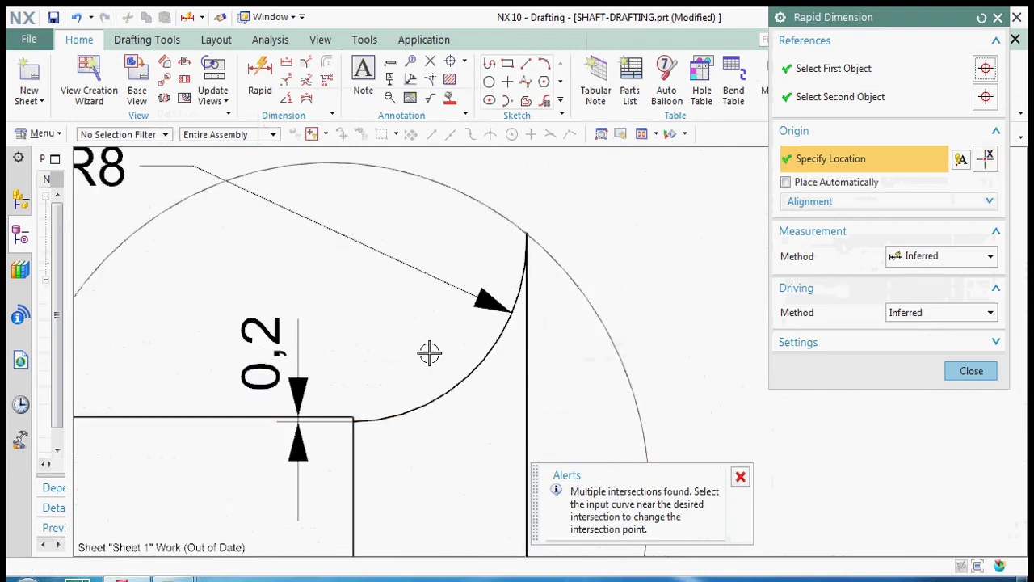
left_click(988, 376)
scroll(612, 369, "down", 3)
scroll(678, 455, "down", 1)
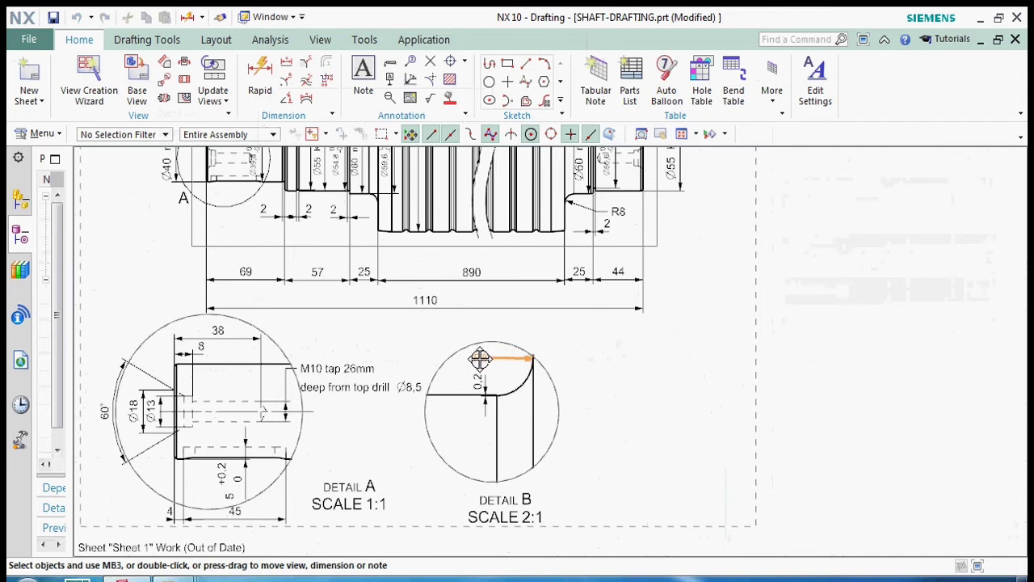
Move the label of detail view A slightly lower and closer to its circle
scroll(596, 419, "down", 2)
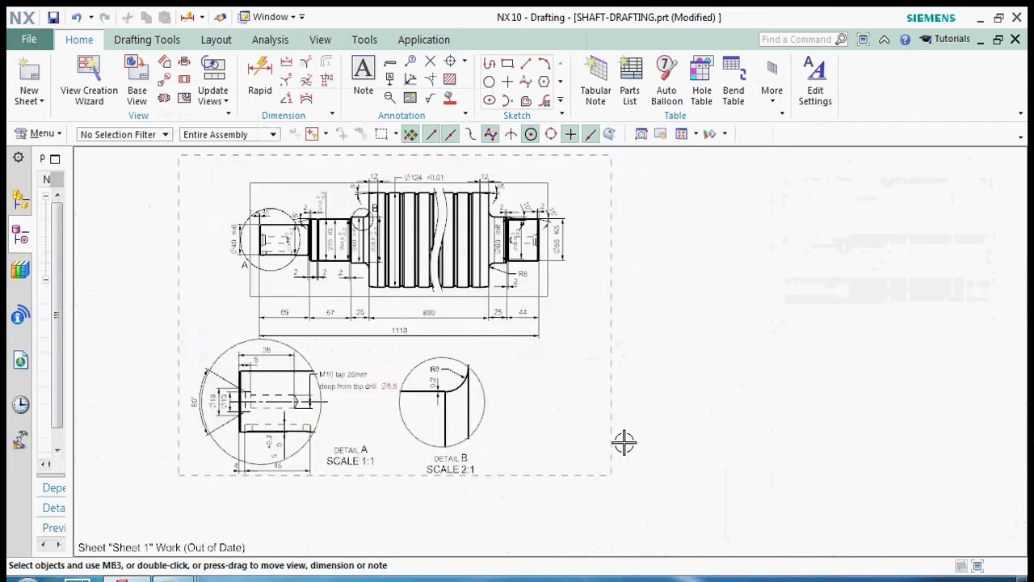
scroll(621, 442, "up", 1)
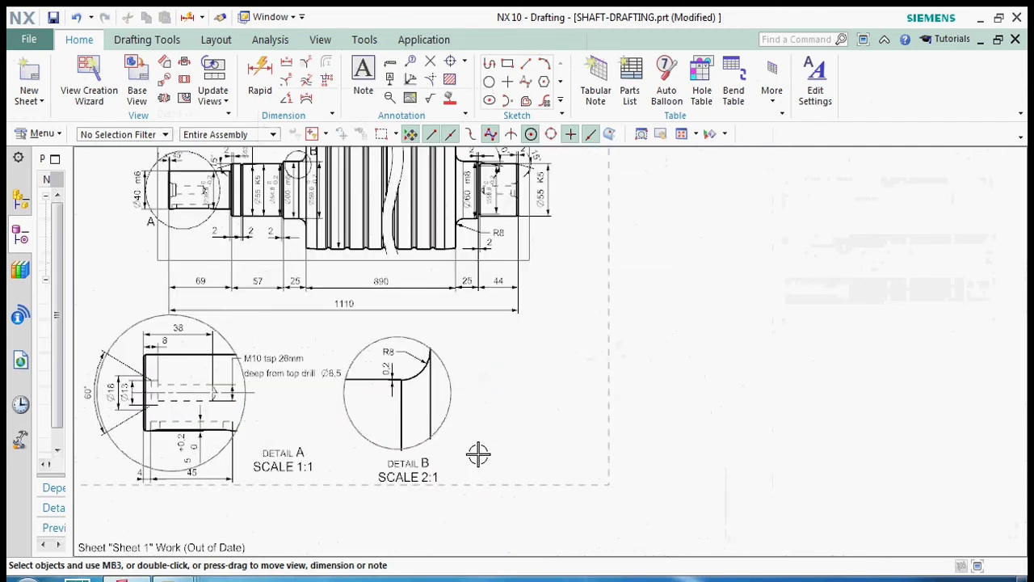
left_click_drag(267, 455, 278, 466)
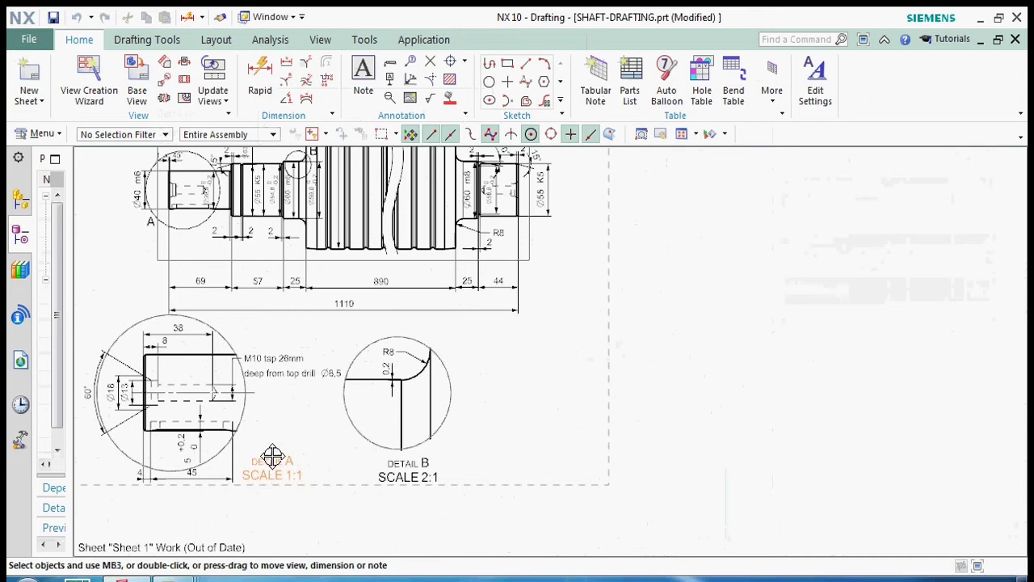
Start a circular detail view bounded around the third groove from the left on the Ø124 section's upper edge
scroll(334, 429, "down", 2)
scroll(289, 200, "up", 4)
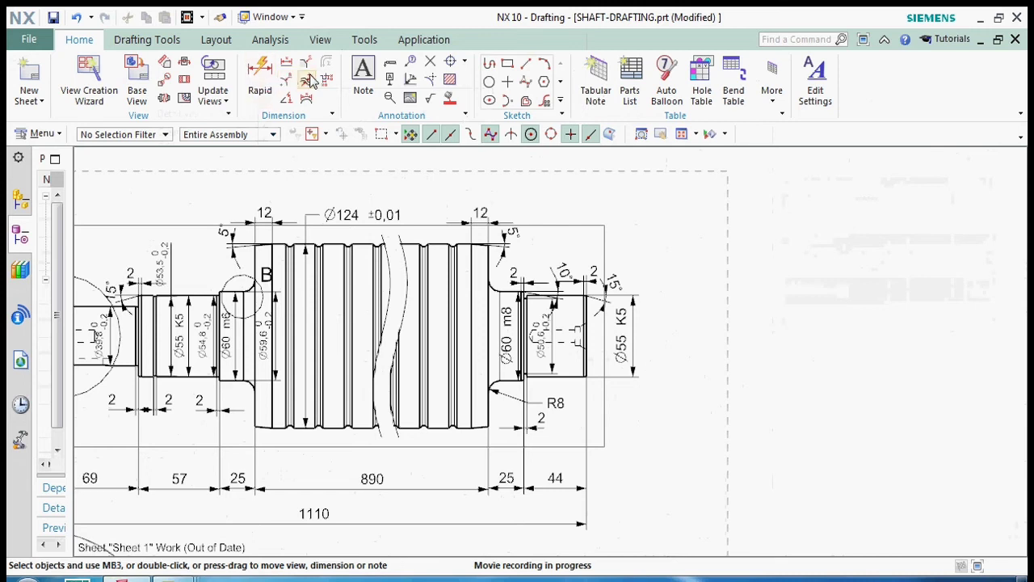
left_click(164, 78)
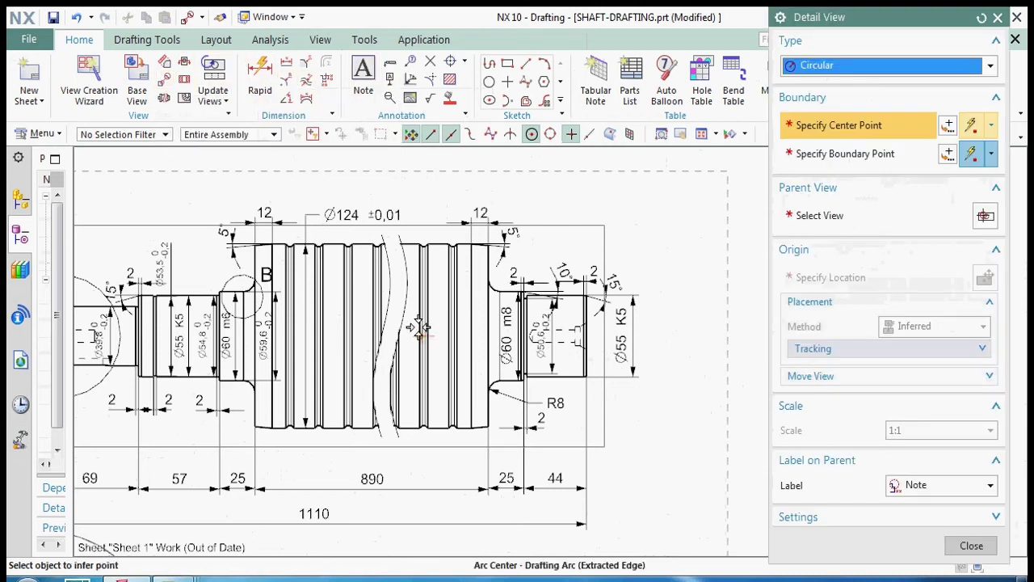
scroll(329, 248, "up", 4)
scroll(388, 267, "up", 4)
left_click(390, 266)
left_click(417, 154)
scroll(335, 270, "down", 10)
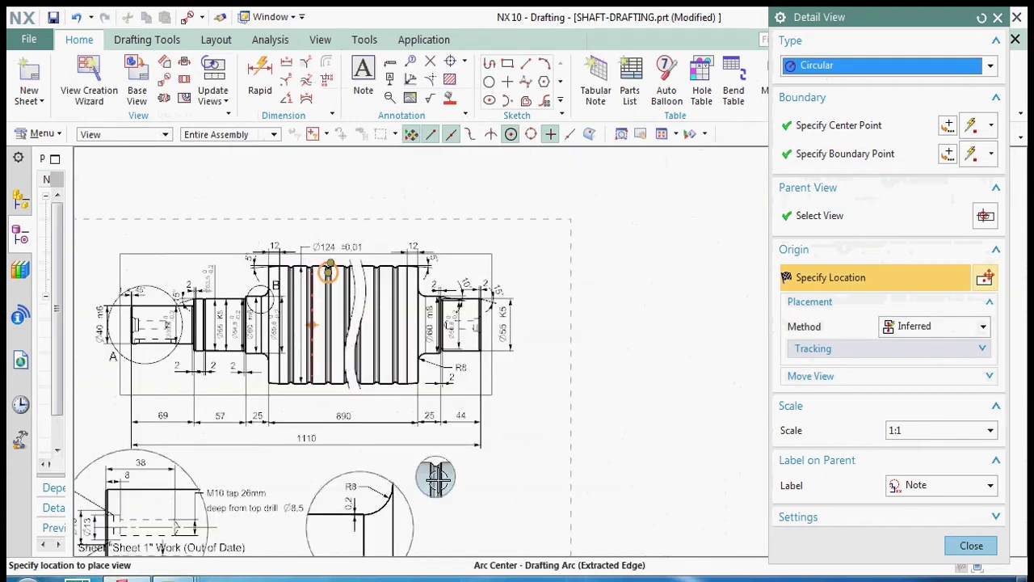
Set the groove detail view's scale to 2:1 and place it to the right of detail B
scroll(434, 478, "up", 4)
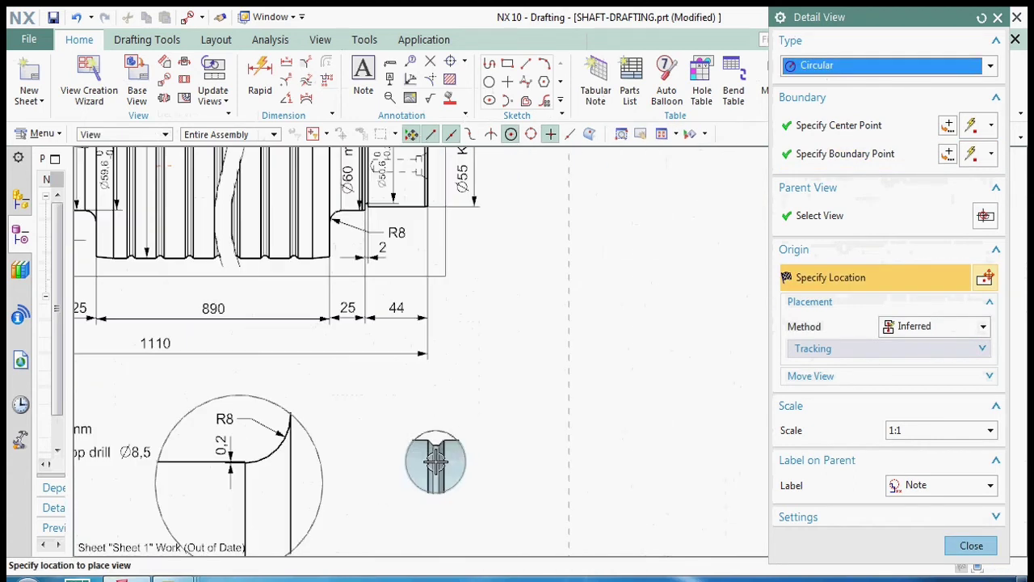
left_click(942, 430)
left_click(913, 474)
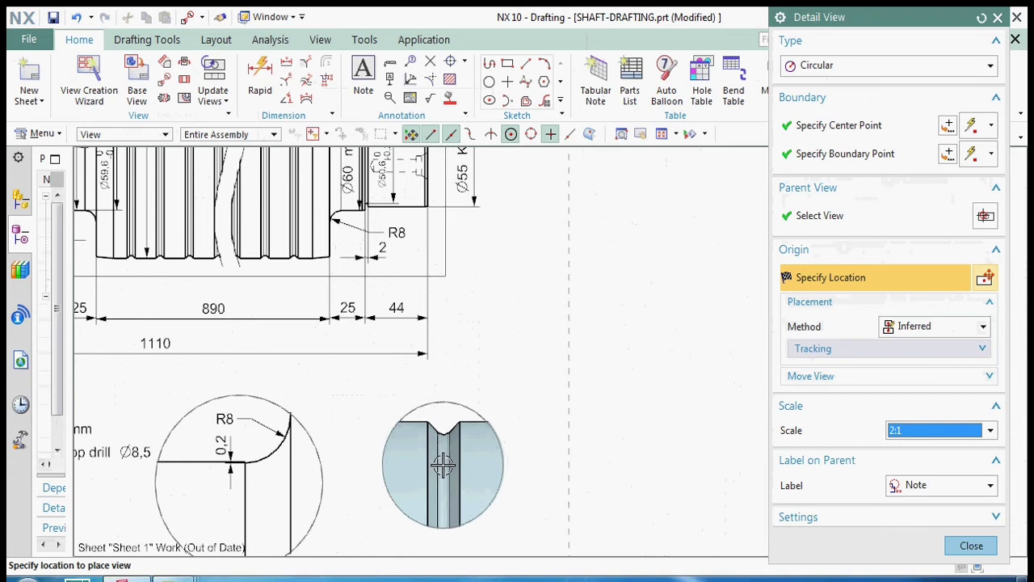
left_click(478, 478)
left_click(971, 545)
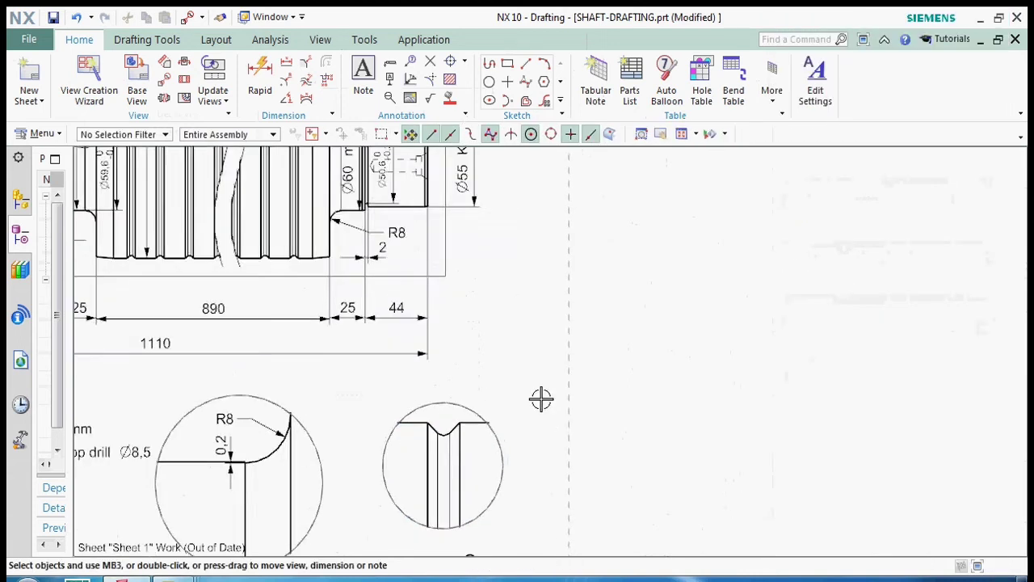
Examine the detail callouts in the main view and the groove shown in detail view C
scroll(385, 241, "up", 3)
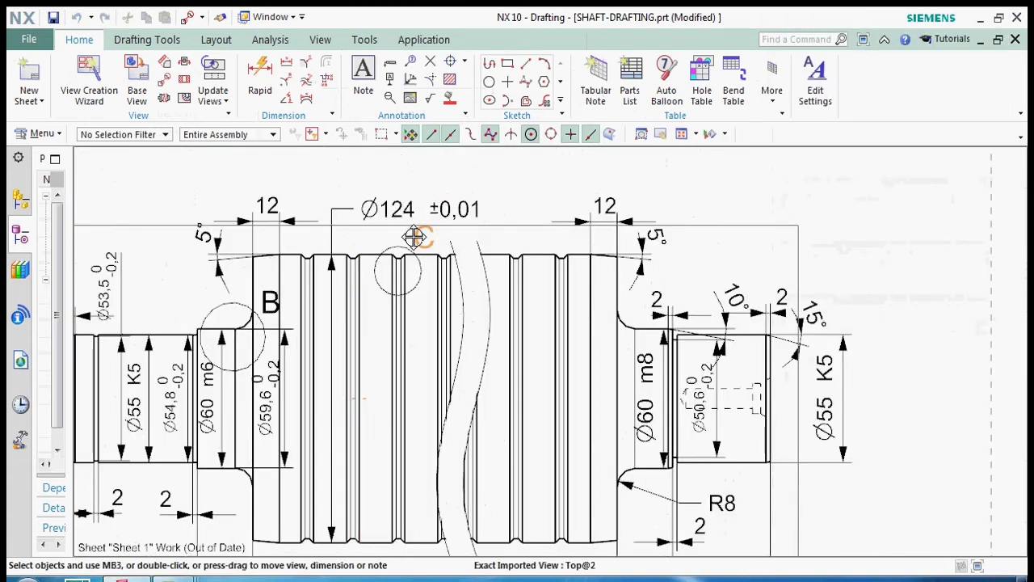
scroll(625, 250, "down", 2)
scroll(504, 277, "up", 4)
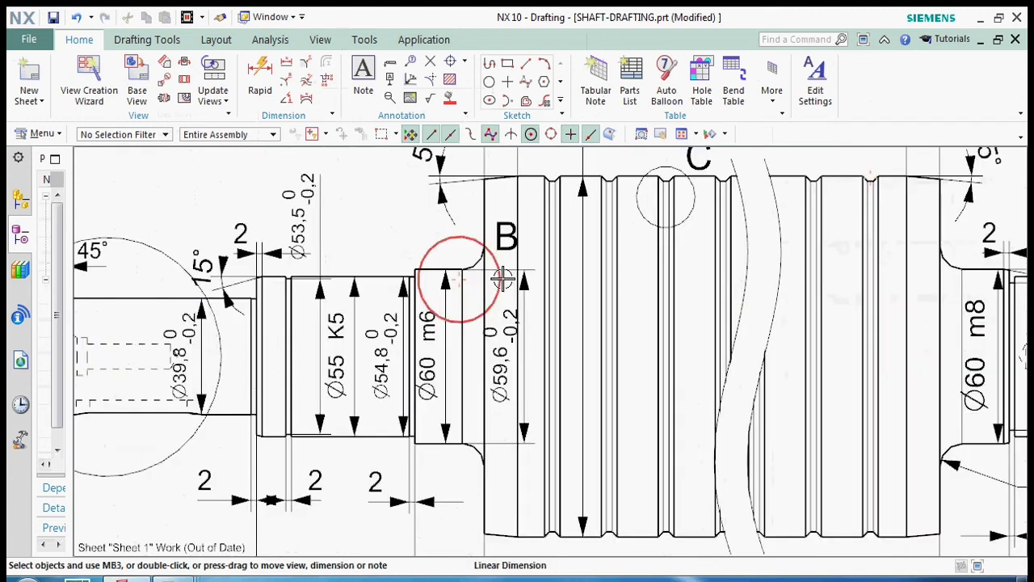
scroll(665, 189, "down", 6)
scroll(630, 424, "up", 4)
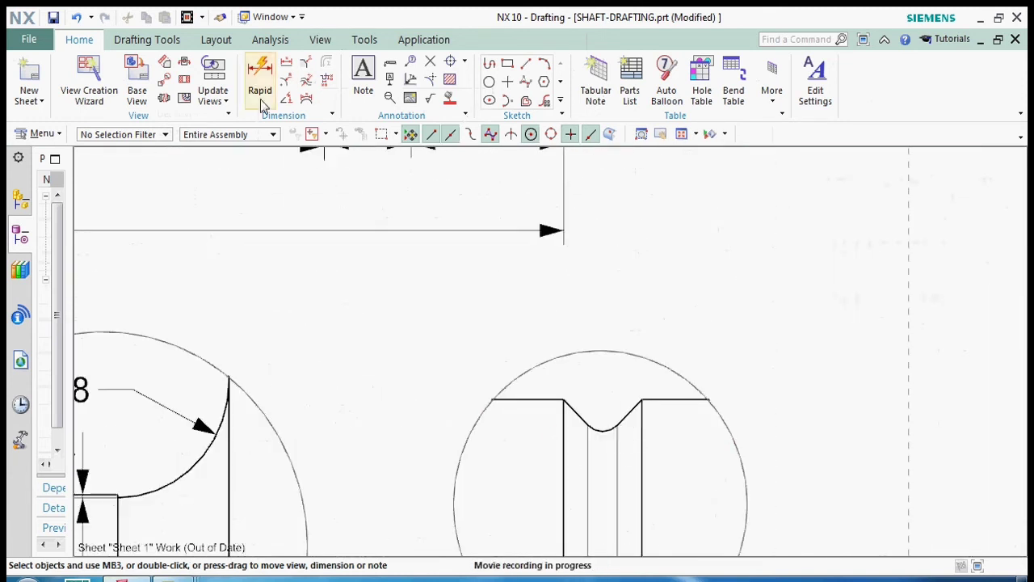
scroll(627, 347, "down", 4)
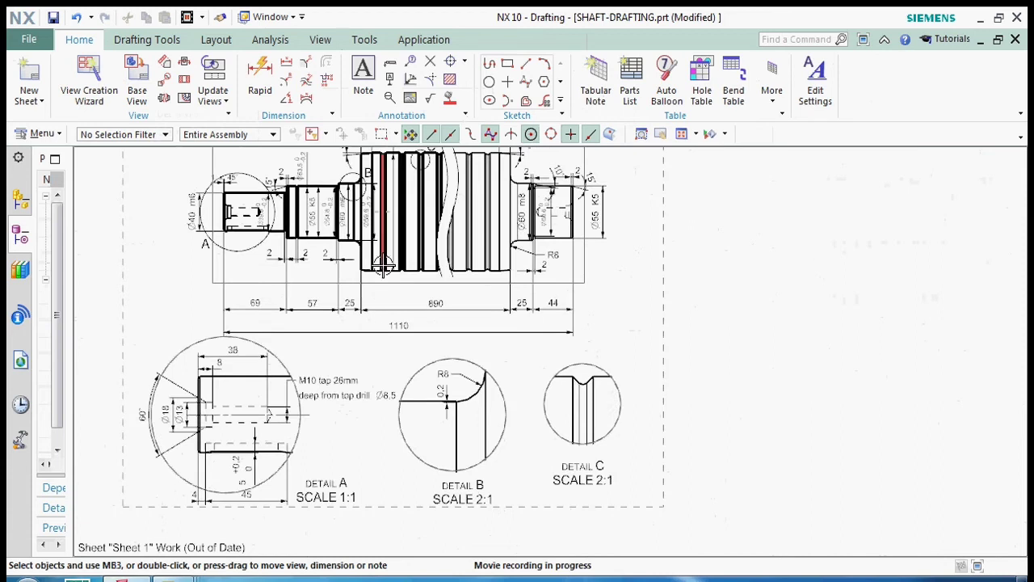
scroll(394, 228, "up", 3)
scroll(387, 215, "down", 4)
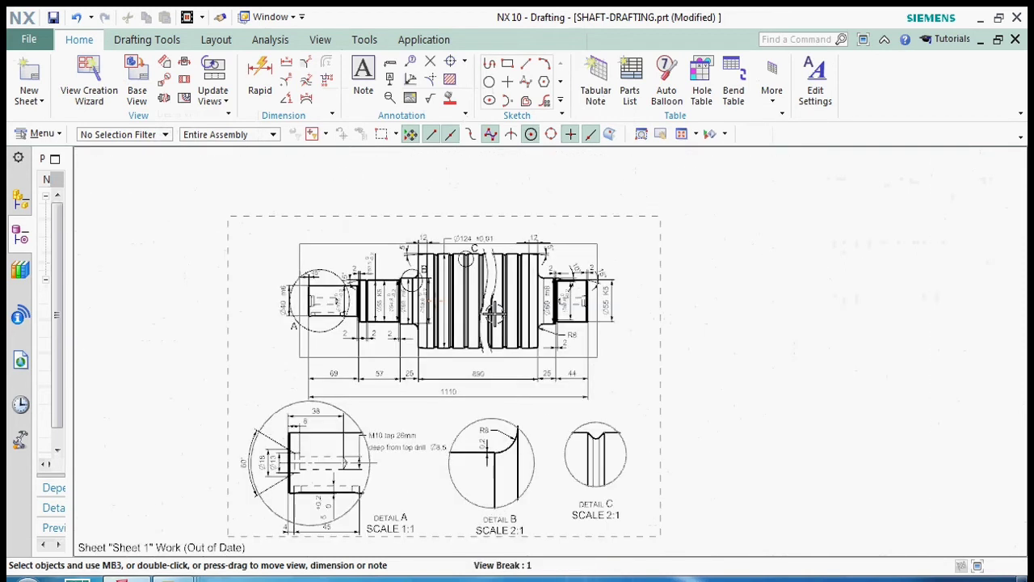
scroll(524, 381, "up", 5)
Add an angular dimension between the two sloped groove flanks in detail C, placed above the circle
left_click(262, 72)
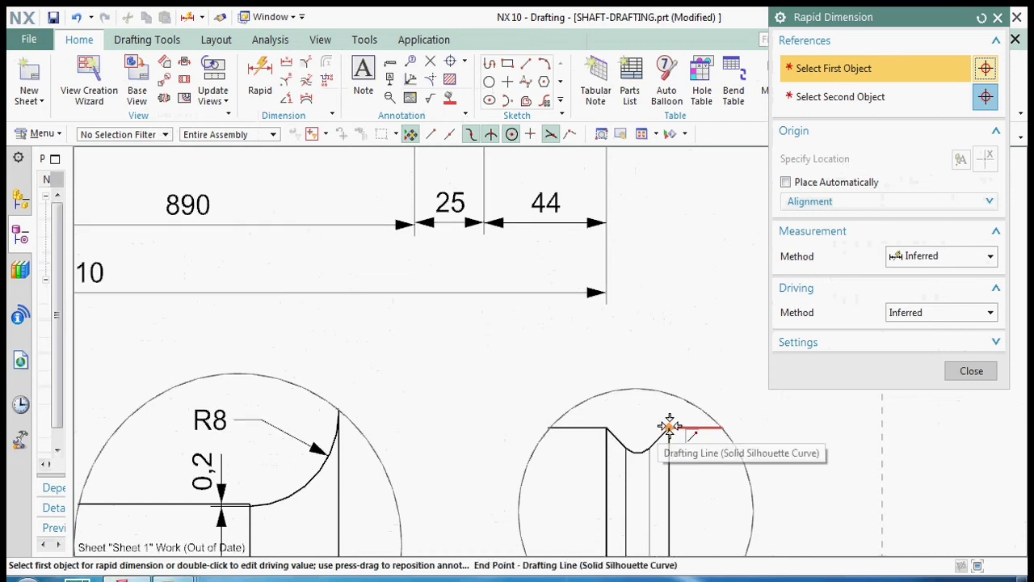
left_click(971, 371)
left_click(287, 81)
left_click(663, 433)
left_click(618, 439)
left_click(649, 325)
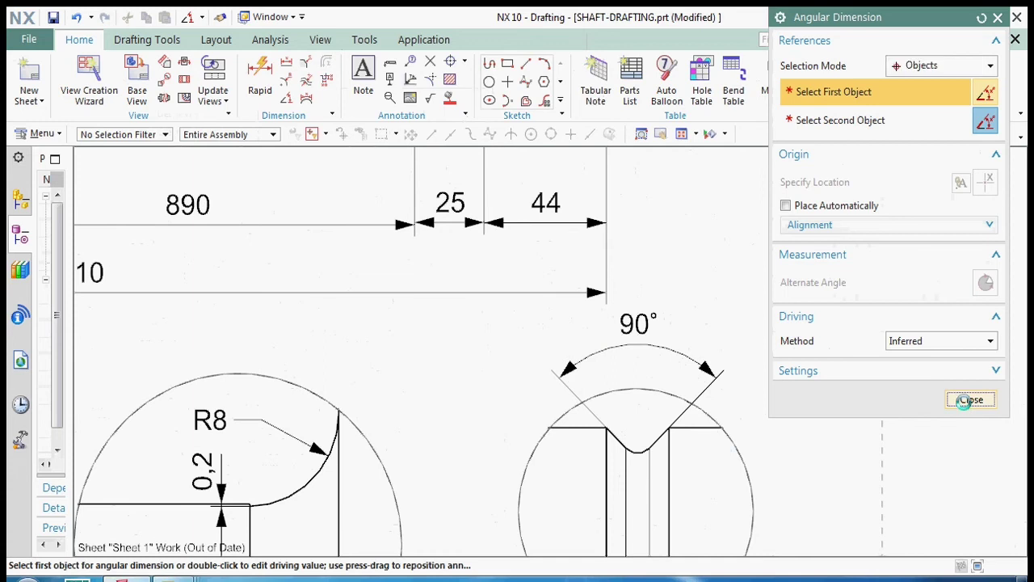
left_click(971, 399)
Add a radial dimension to the groove's bottom arc in detail C, placed beyond the circle's upper right
left_click(643, 456)
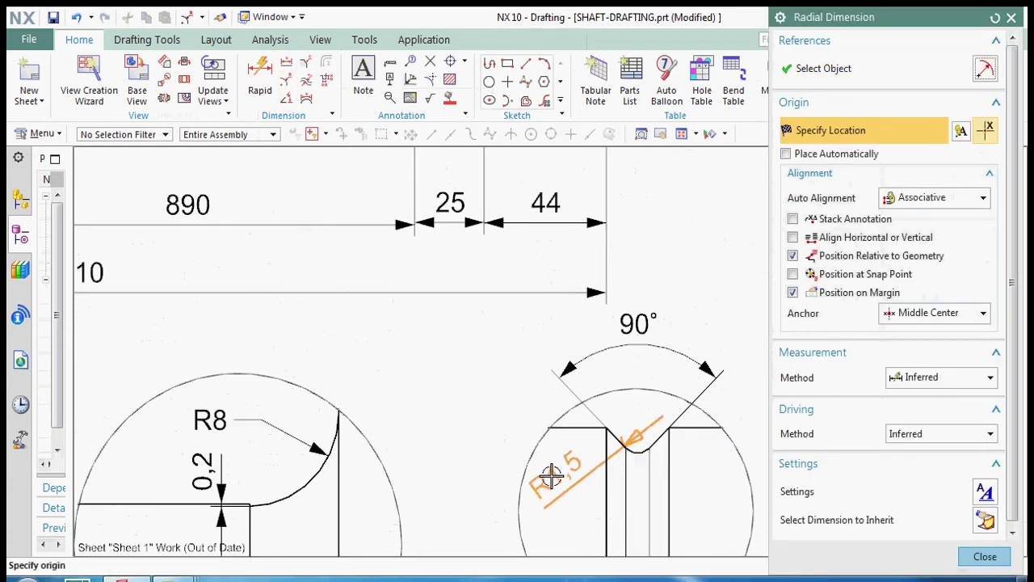
left_click(743, 400)
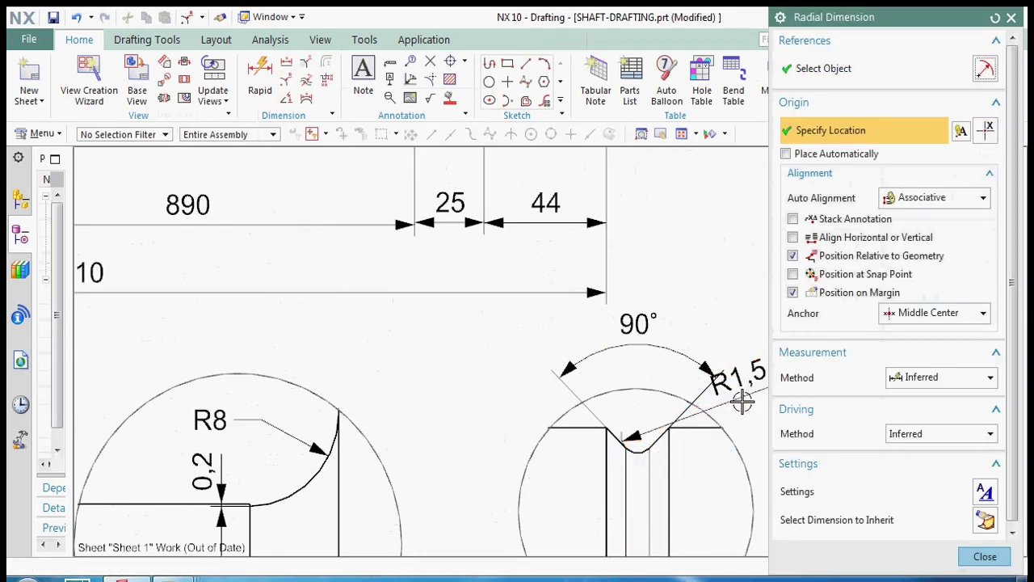
key("Escape")
Make the groove radius text in detail C horizontal on a stub
right_click(754, 390)
left_click(793, 227)
left_click(792, 274)
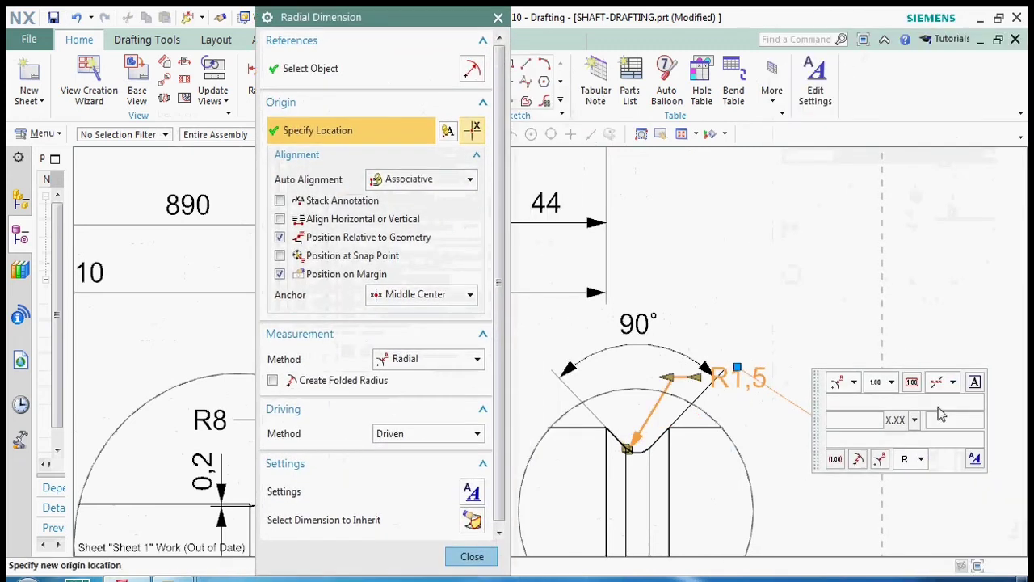
left_click(472, 572)
Reposition the groove's angle and radius dimensions above detail C so that the radius text sits beside the angle text
mouse_move(740, 373)
left_mouse_down()
mouse_move(731, 348)
mouse_move(676, 379)
mouse_move(641, 379)
mouse_move(784, 304)
mouse_move(760, 304)
mouse_move(744, 245)
mouse_move(761, 252)
left_mouse_up()
scroll(673, 379, "down", 4)
scroll(658, 390, "up", 6)
scroll(759, 303, "down", 2)
scroll(734, 307, "up", 1)
left_click_drag(624, 213, 628, 244)
left_click_drag(758, 253, 734, 259)
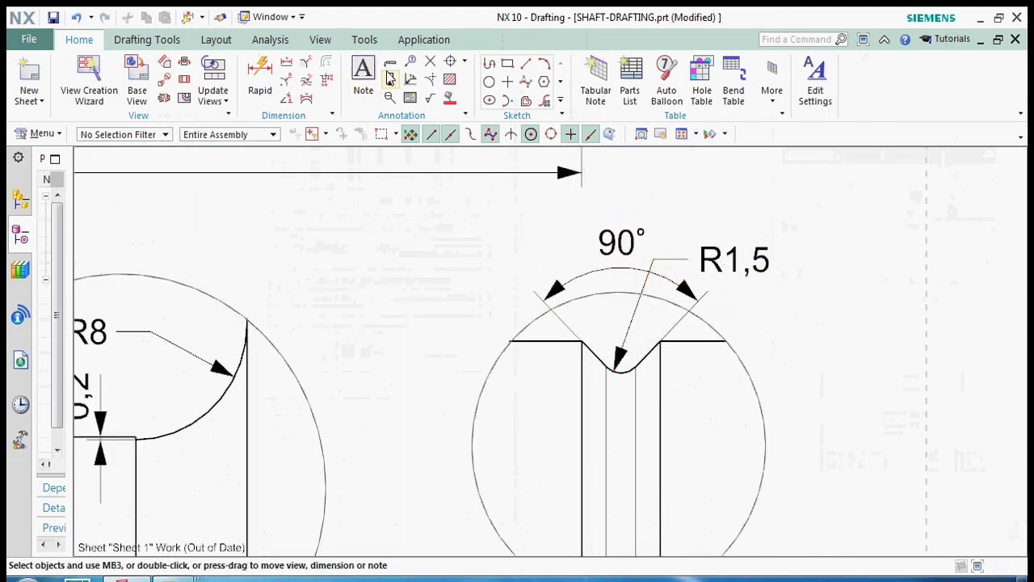
Dimension the groove's depth in detail C from the surface to the arc's lowest point, placed left of the circle
left_click(259, 72)
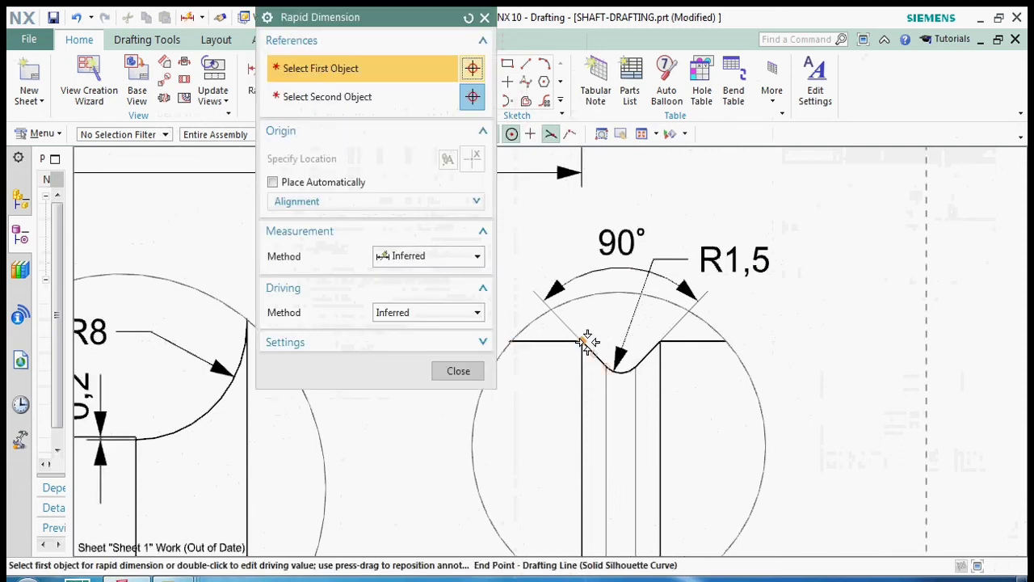
left_click(620, 357)
left_click(620, 370)
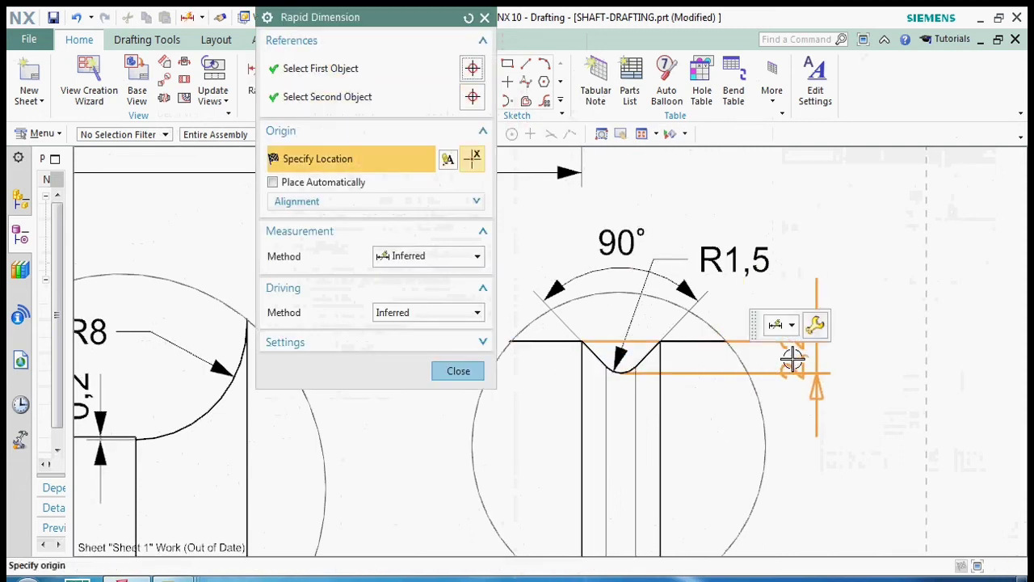
left_click(798, 353)
left_click_drag(798, 353, 459, 412)
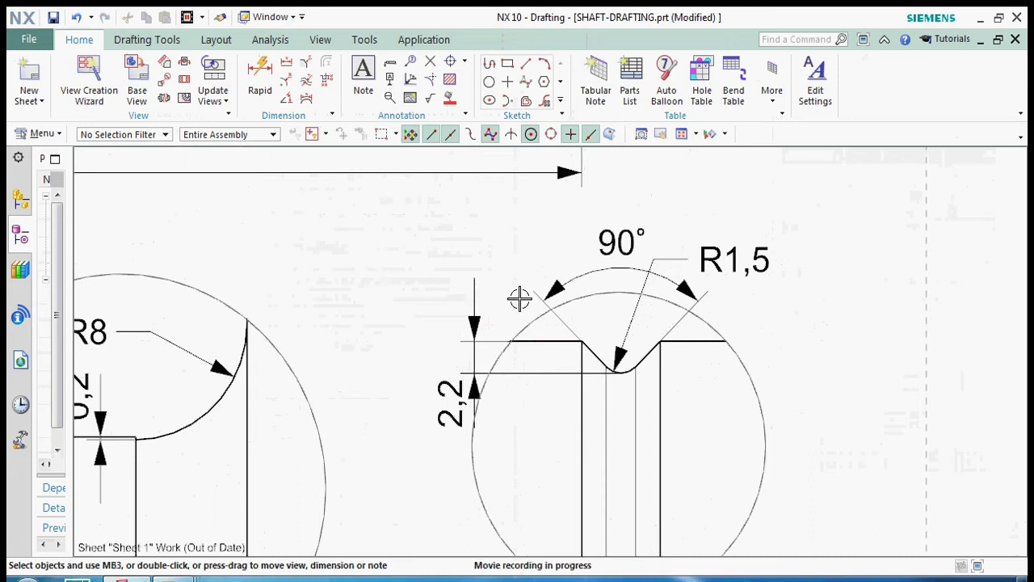
Dimension the horizontal distance from the Ø124 section's left end to the first groove's centre, placed above the 890 dimension
scroll(519, 300, "down", 4)
scroll(530, 243, "up", 5)
scroll(434, 194, "down", 2)
scroll(428, 411, "up", 2)
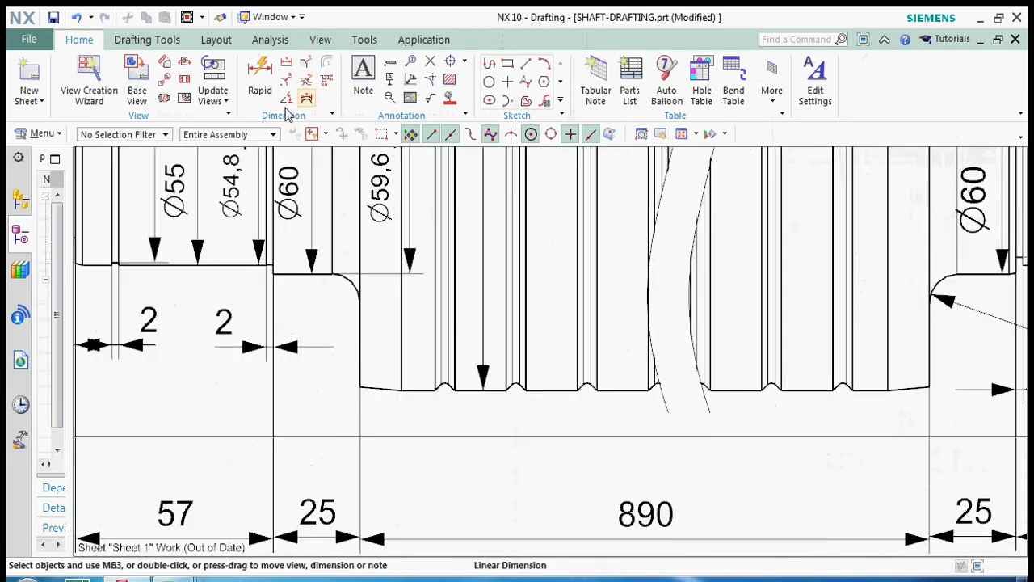
scroll(458, 377, "up", 5)
scroll(428, 413, "down", 2)
scroll(426, 413, "up", 2)
left_click(259, 77)
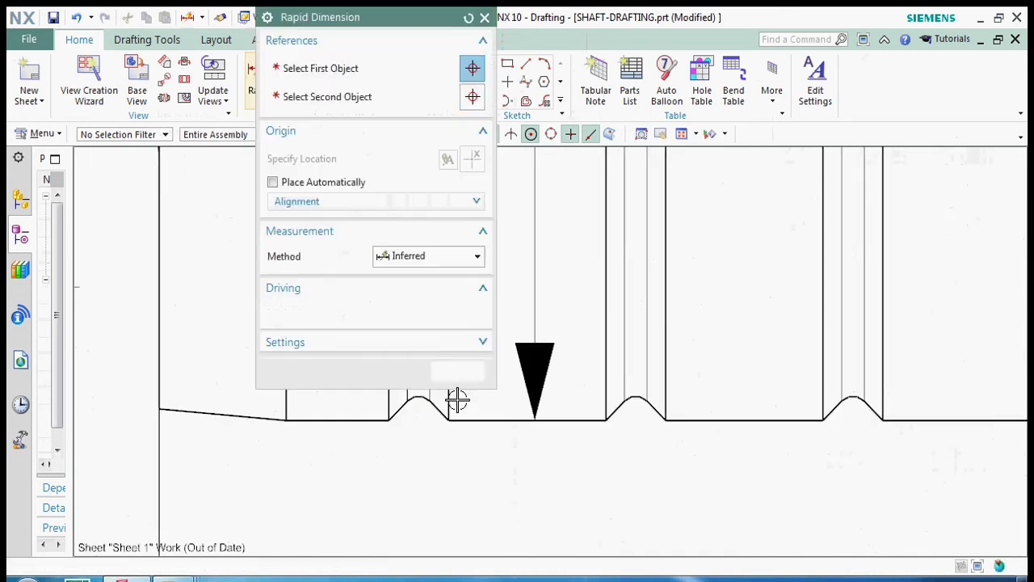
left_click(159, 396)
scroll(427, 397, "up", 3)
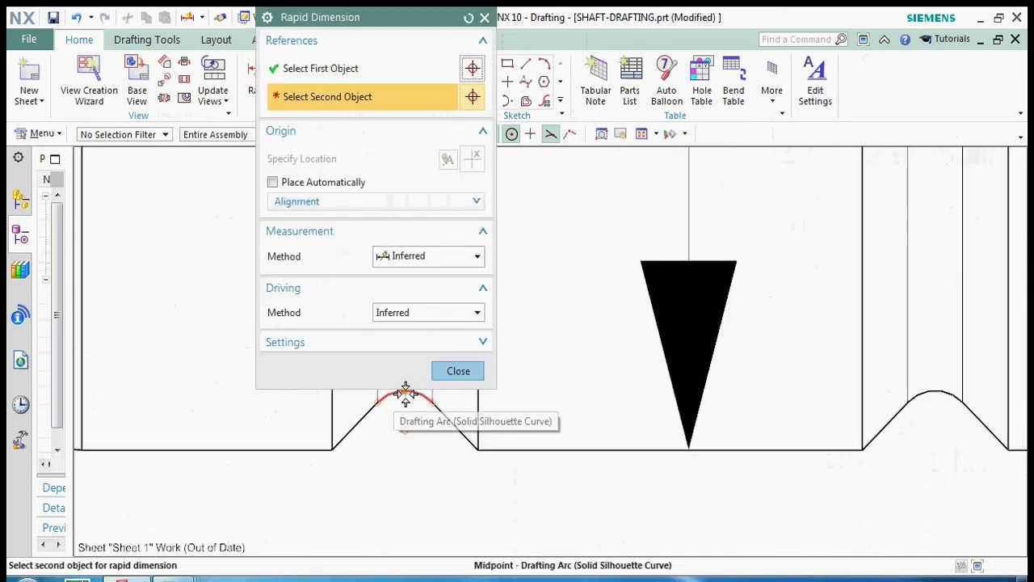
left_click(406, 394)
scroll(452, 444, "down", 3)
left_click(437, 473)
scroll(439, 477, "down", 3)
scroll(468, 493, "up", 3)
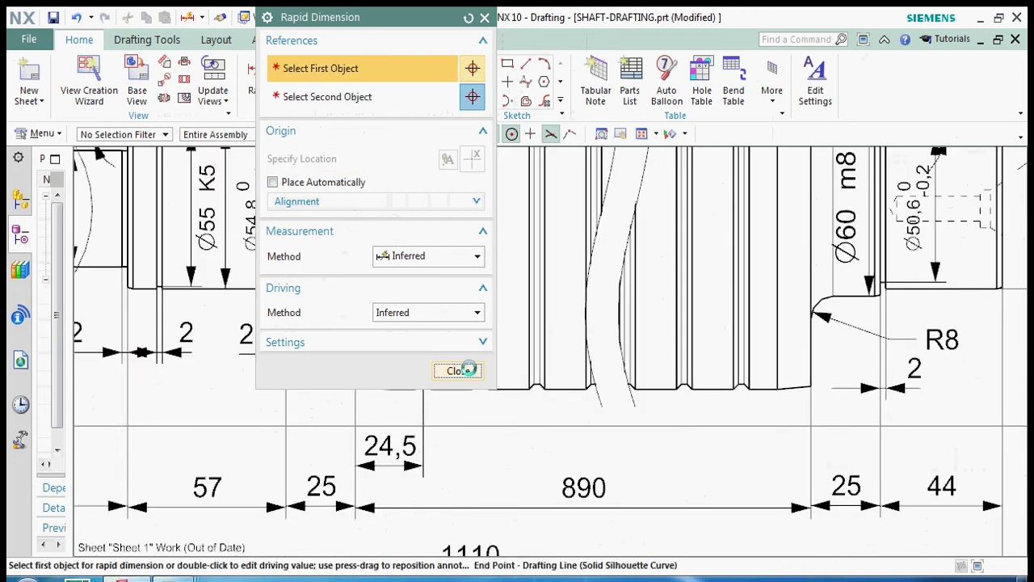
left_click(458, 370)
Dimension the horizontal distance between the first and last groove centres, placed in line with the first groove's position dimension
key("d")
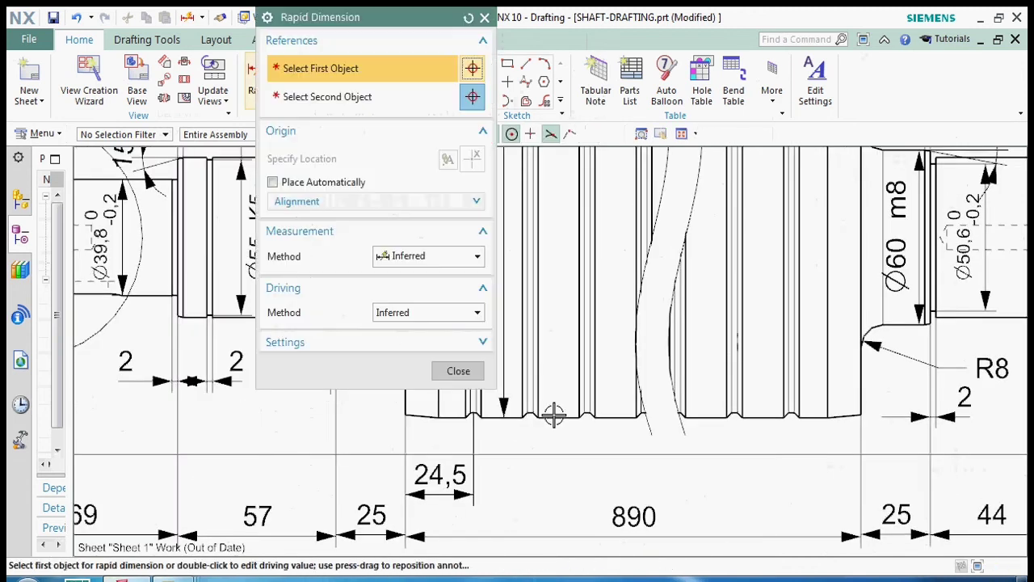
scroll(474, 411, "up", 3)
left_click(474, 416)
scroll(392, 420, "down", 3)
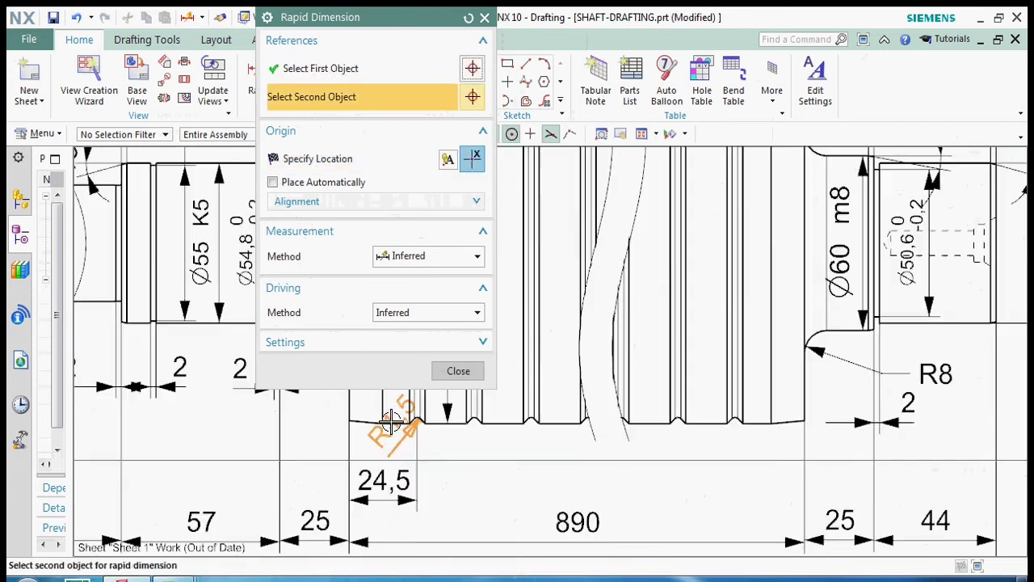
scroll(573, 429, "up", 3)
scroll(555, 393, "up", 3)
left_click(555, 387)
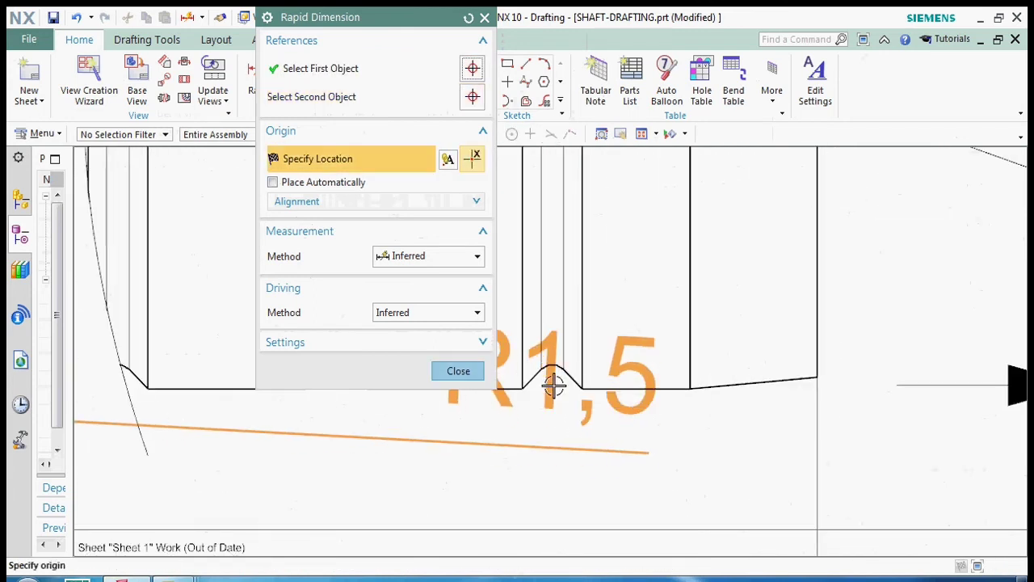
scroll(550, 364, "up", 3)
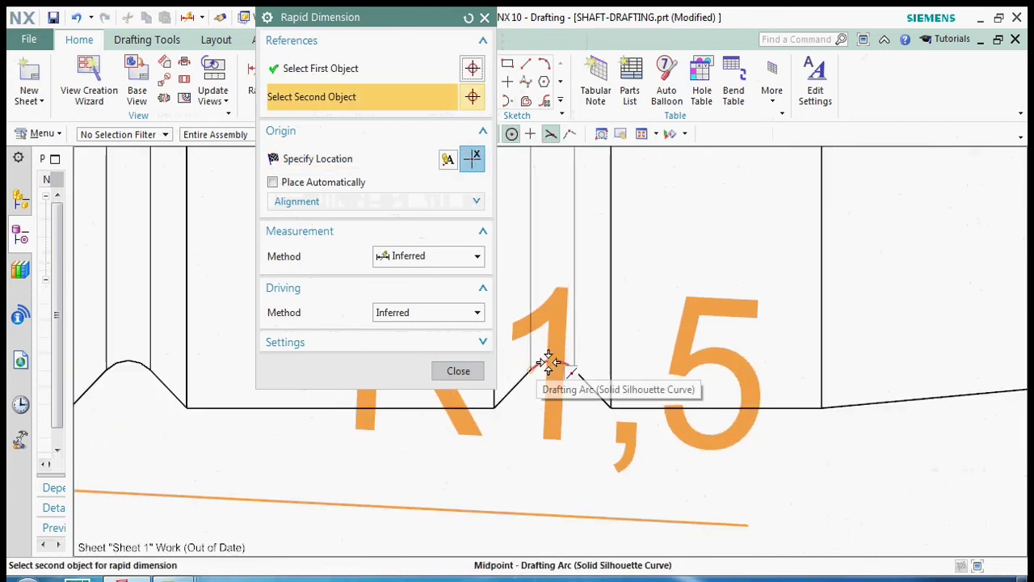
left_click(549, 363)
left_click(620, 388)
scroll(593, 372, "down", 10)
scroll(547, 411, "up", 4)
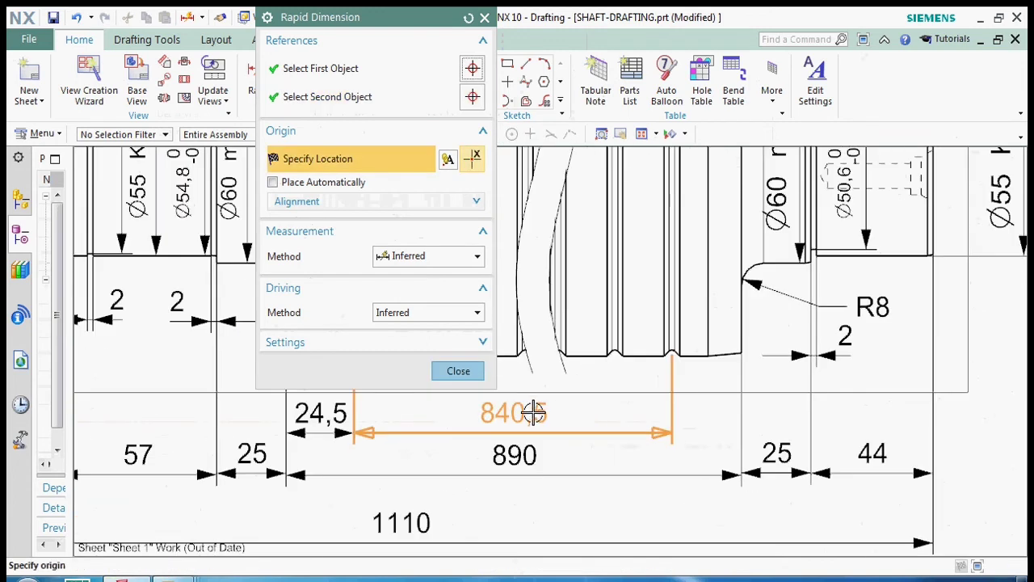
left_click(533, 412)
left_click(457, 370)
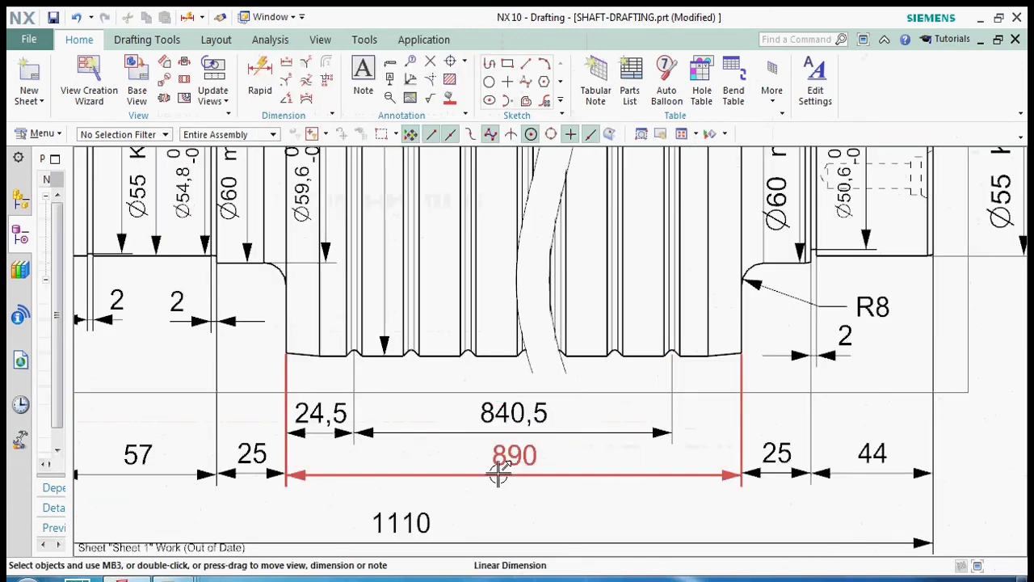
Dimension the horizontal distance from the last groove's centre to the Ø124 section's right end, placed above the 890 dimension
left_click(261, 78)
scroll(743, 358, "up", 4)
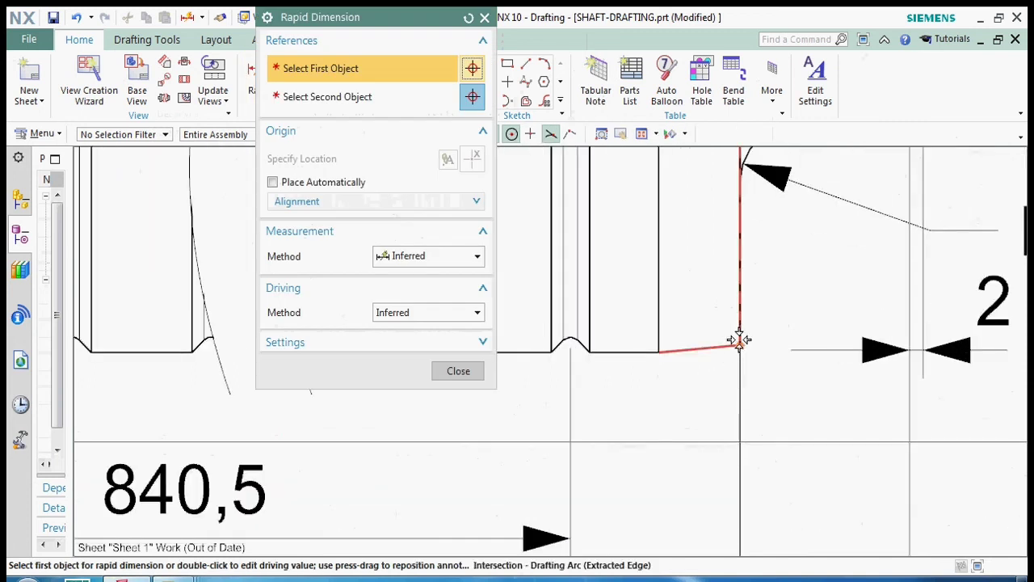
left_click(739, 341)
left_click(571, 349)
scroll(628, 376, "down", 3)
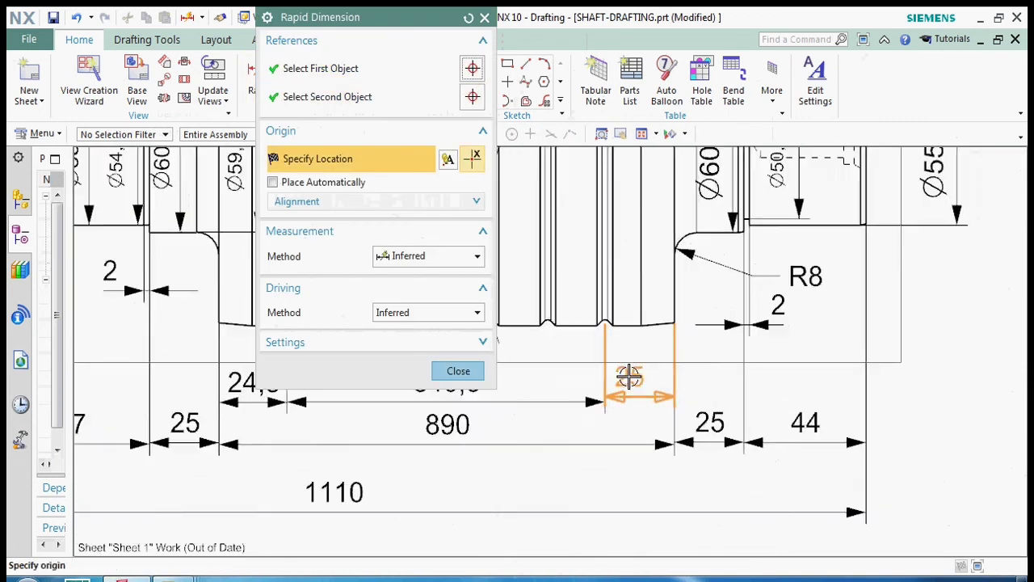
left_click(624, 379)
key("Escape")
scroll(610, 380, "down", 2)
scroll(474, 384, "up", 2)
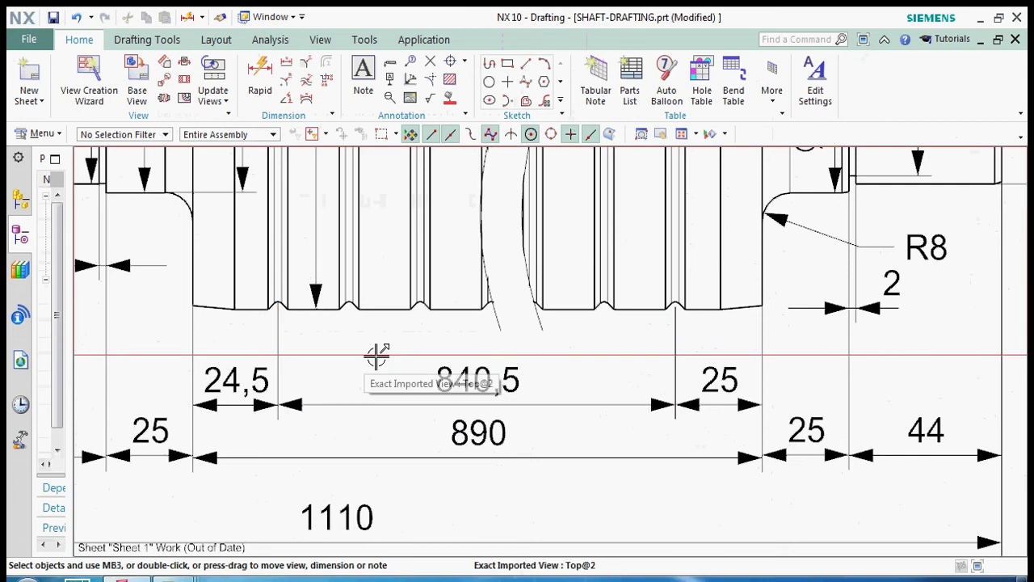
Append the text "41 groove at 20.5mm" above the value of the dimension between the first and last grooves
left_click(448, 393)
right_click(469, 396)
key("Escape")
left_click_drag(441, 17, 891, 51)
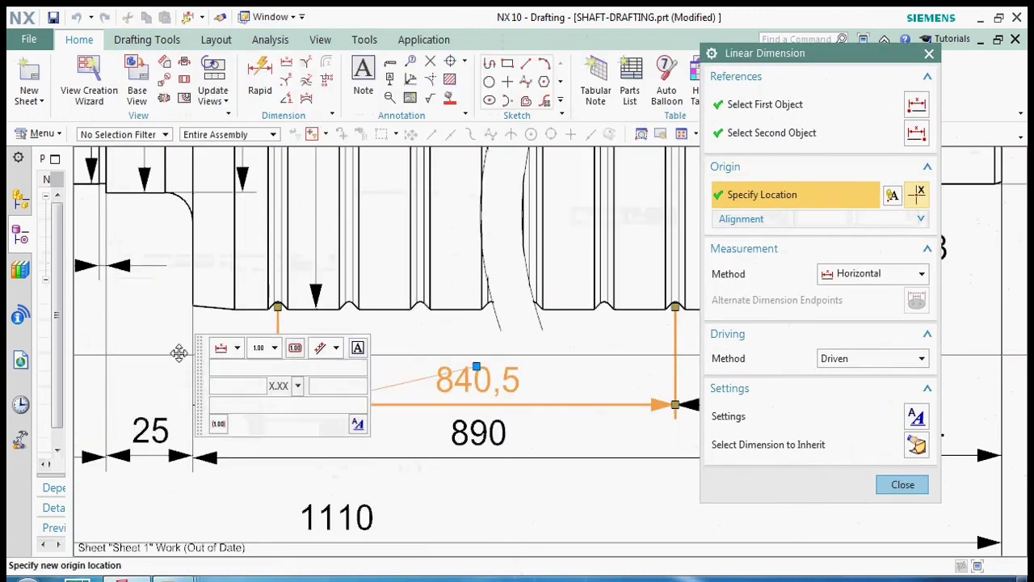
type("41")
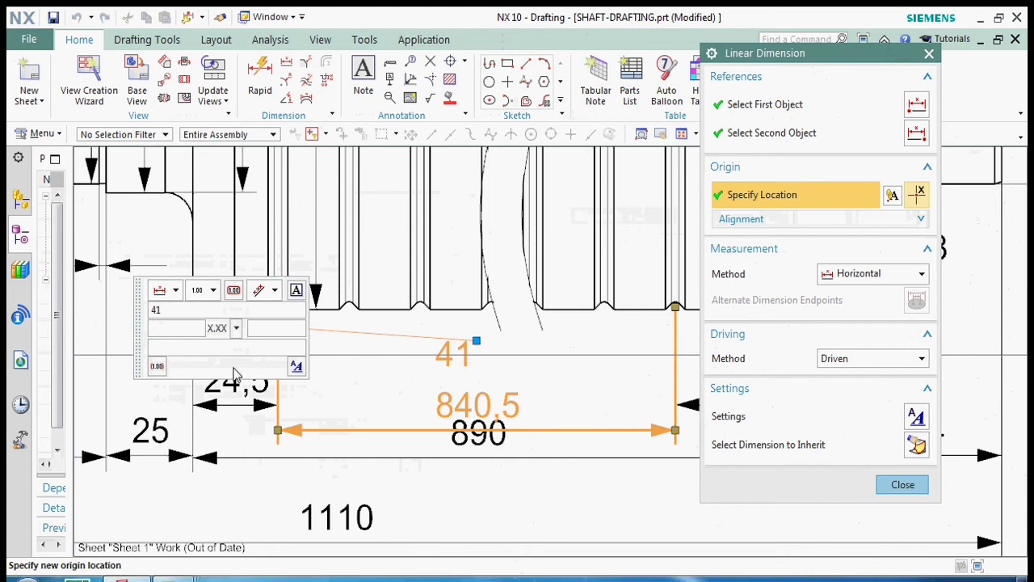
type(" groove")
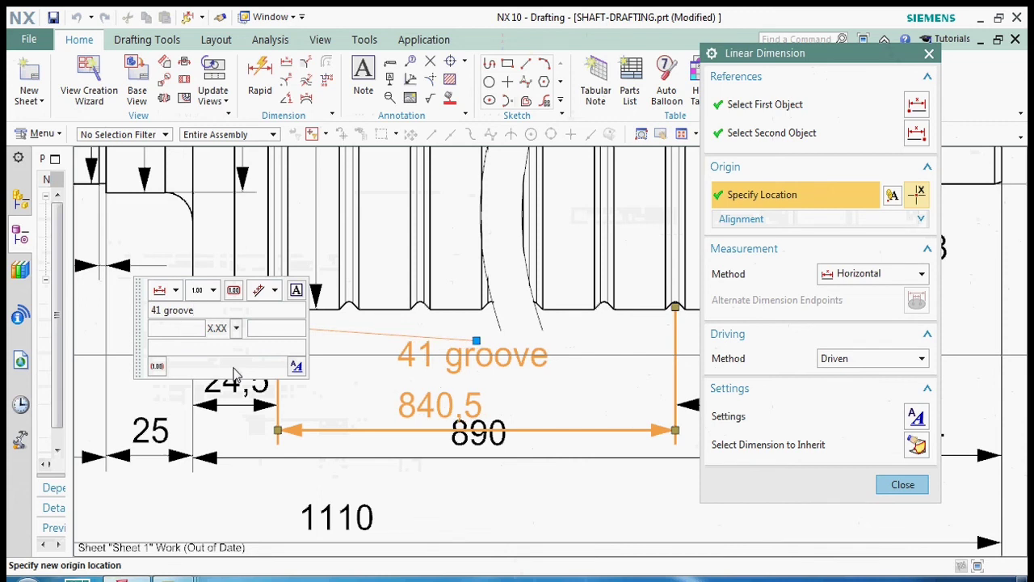
type("at 20.5")
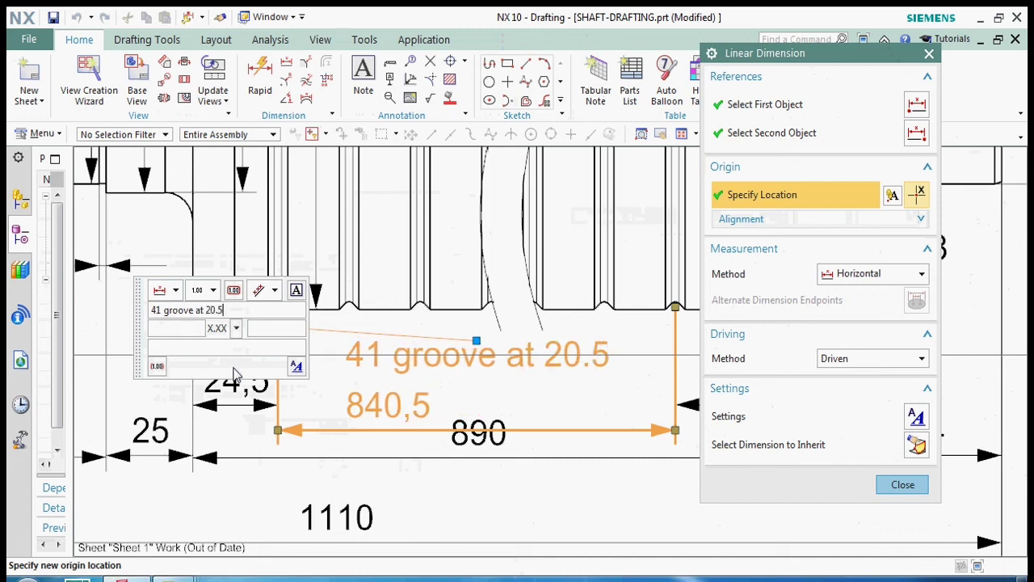
type("mm")
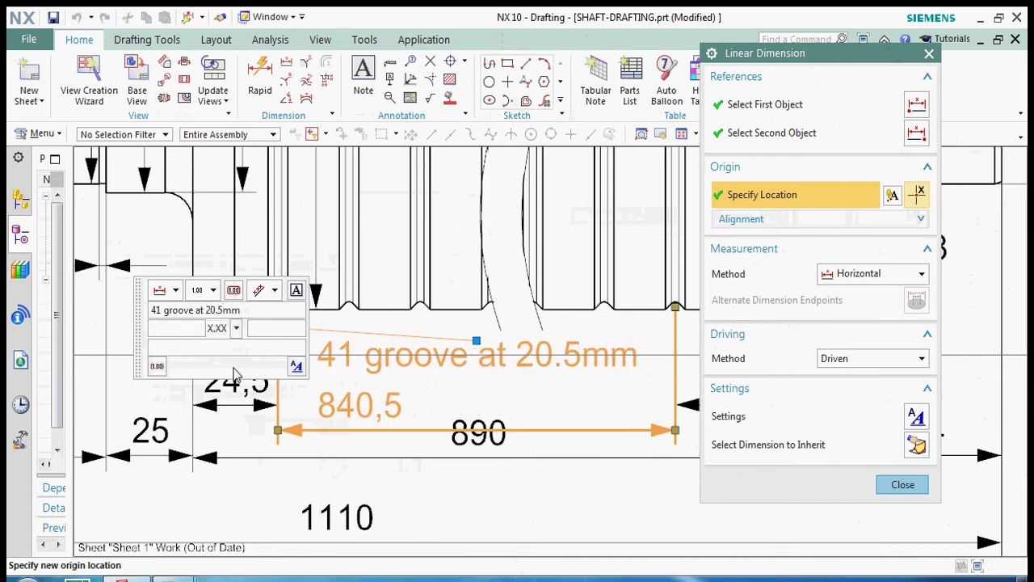
Shorten the groove dimension's upper text to "41 groove at" and add "25mm distance" before its value
key("BackSpace")
key("BackSpace")
key("BackSpace")
key("BackSpace")
key("BackSpace")
key("BackSpace")
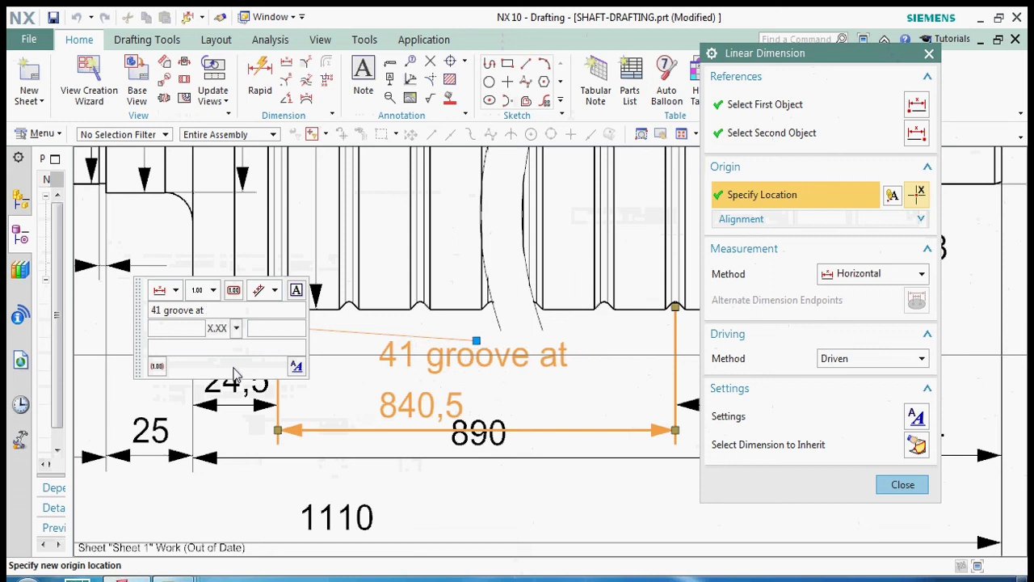
type("25mm ")
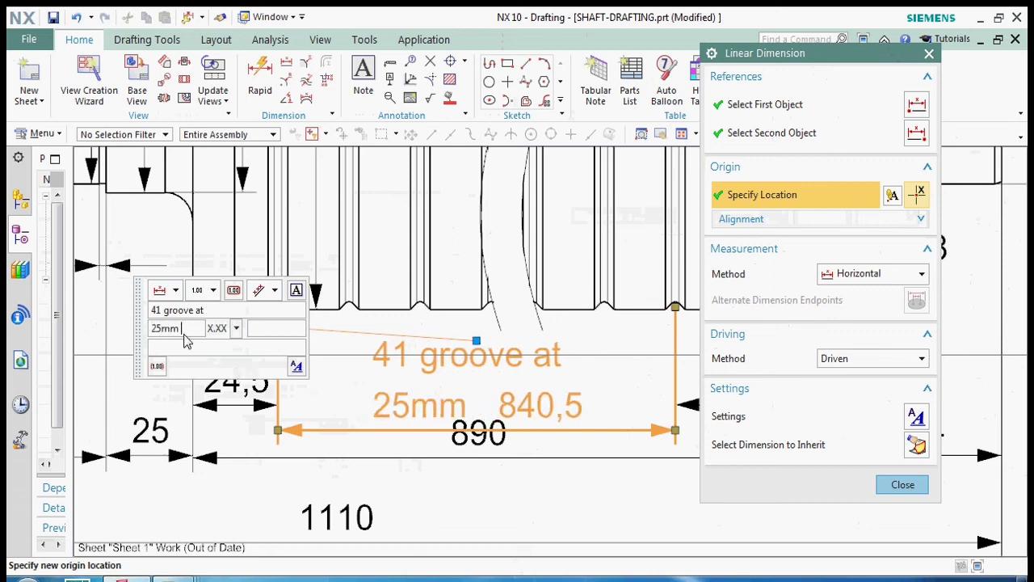
type("dista")
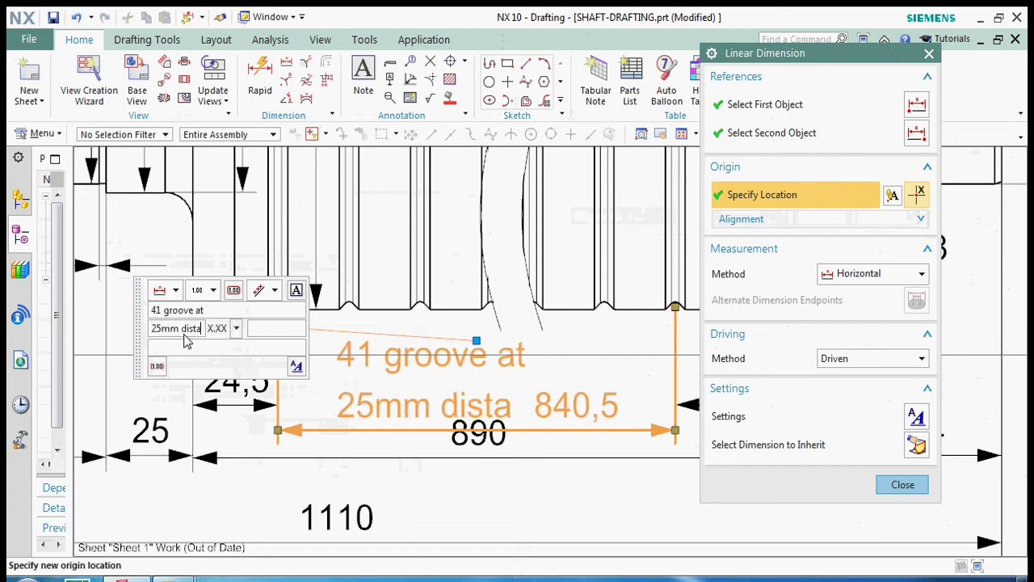
type("nce")
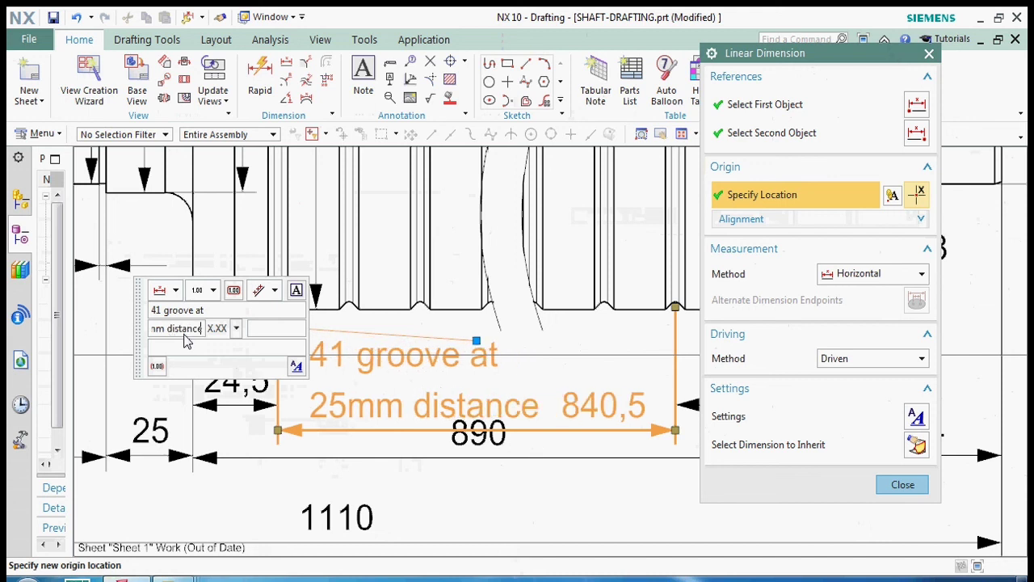
left_click(903, 484)
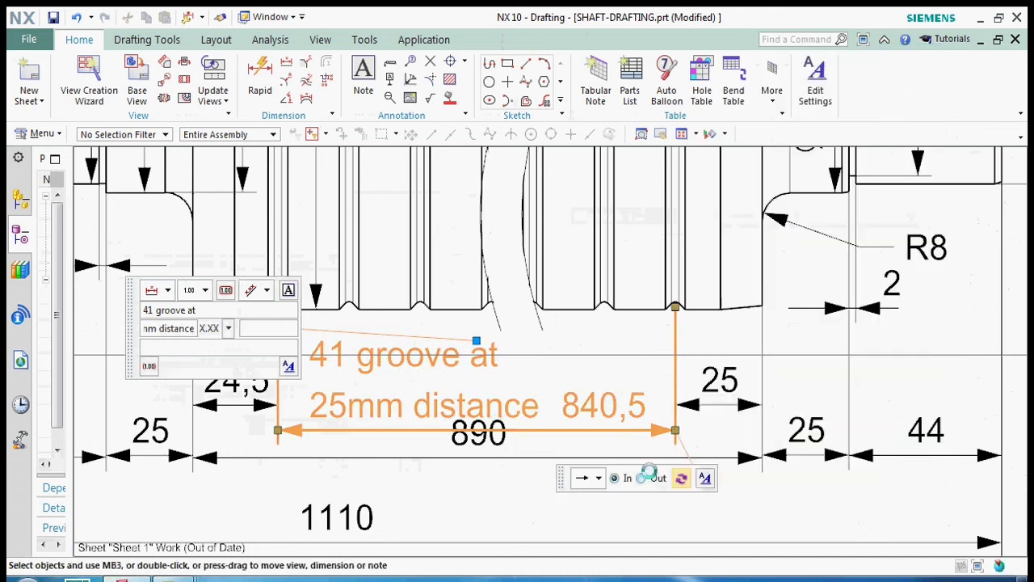
Set the text height of the entire first-to-last groove dimension to 2.2
right_click(464, 367)
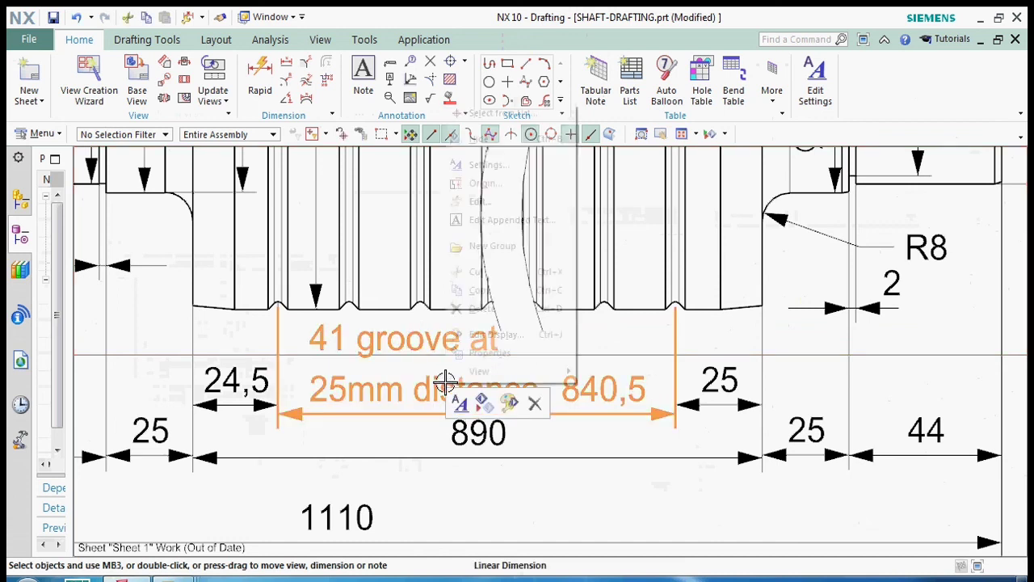
left_click(463, 202)
left_click(414, 301)
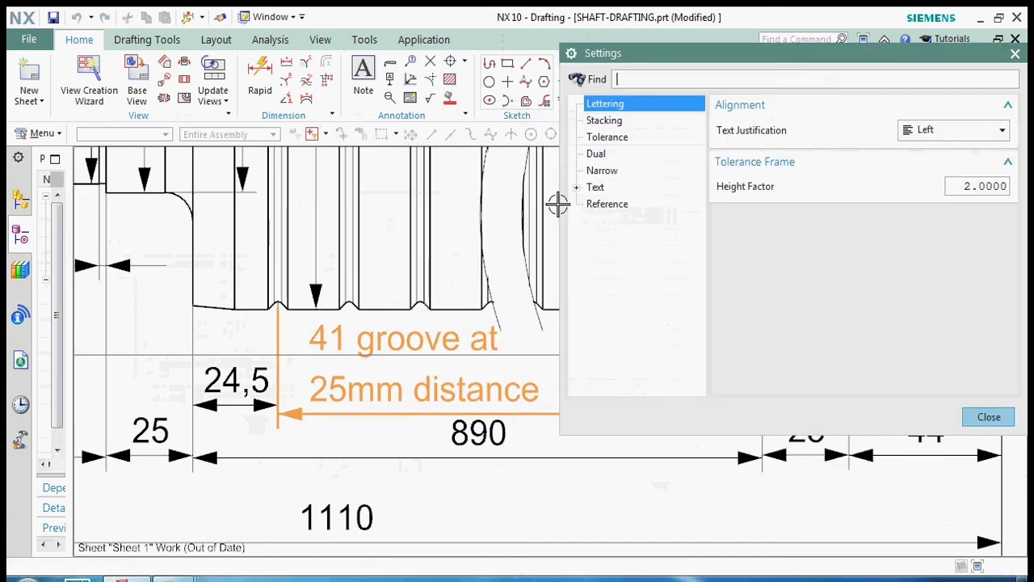
left_click(576, 187)
left_click(616, 271)
double_click(972, 208)
type("2.2")
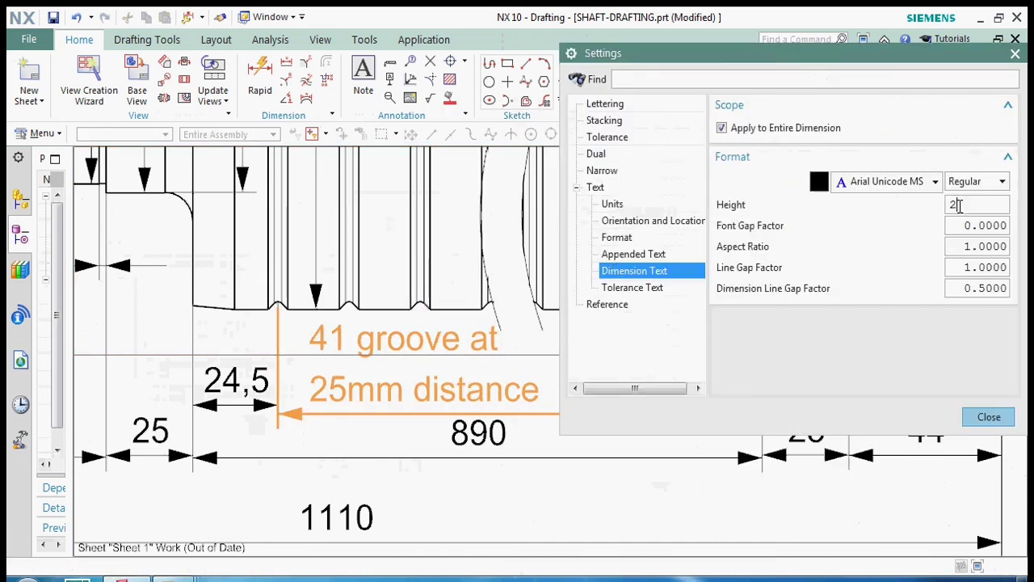
left_click(971, 228)
Set the groove dimension text's line gap factor to 0.5 and its aspect ratio to 0.8
double_click(974, 270)
type("0")
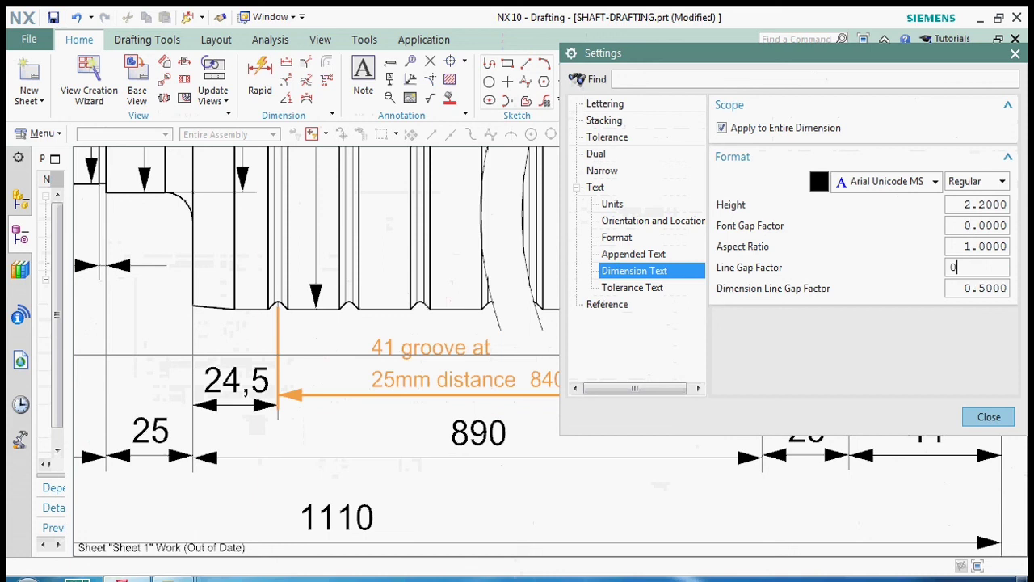
type(".8")
left_click(980, 249)
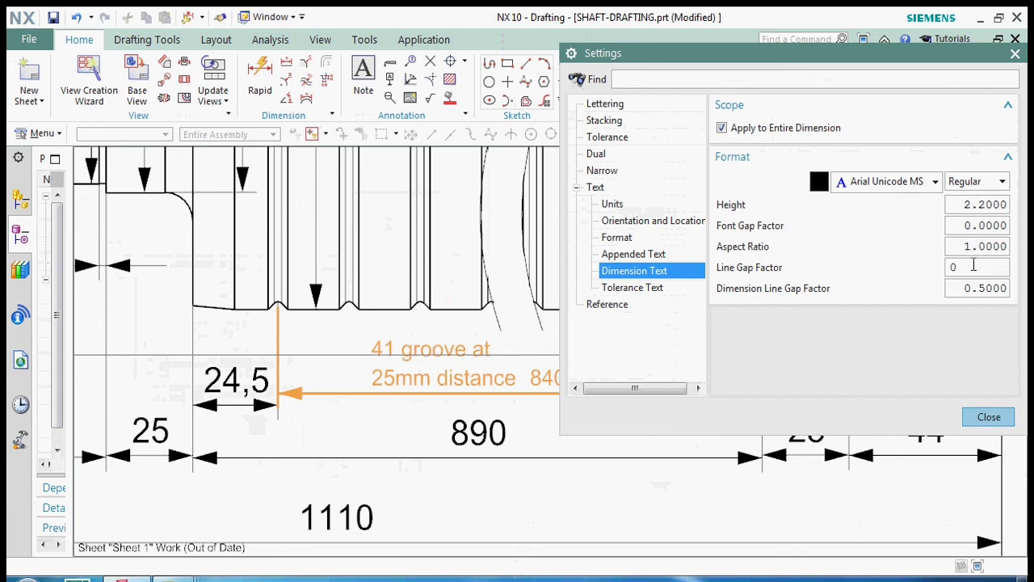
type("0.5")
left_click(976, 243)
double_click(982, 249)
type("0.8")
left_click(983, 266)
double_click(979, 249)
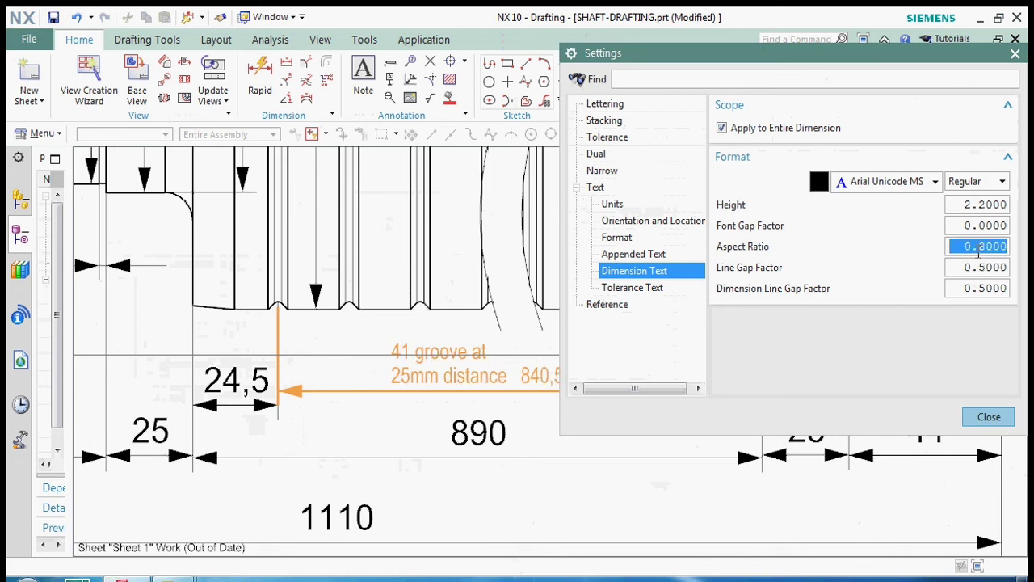
left_click(989, 417)
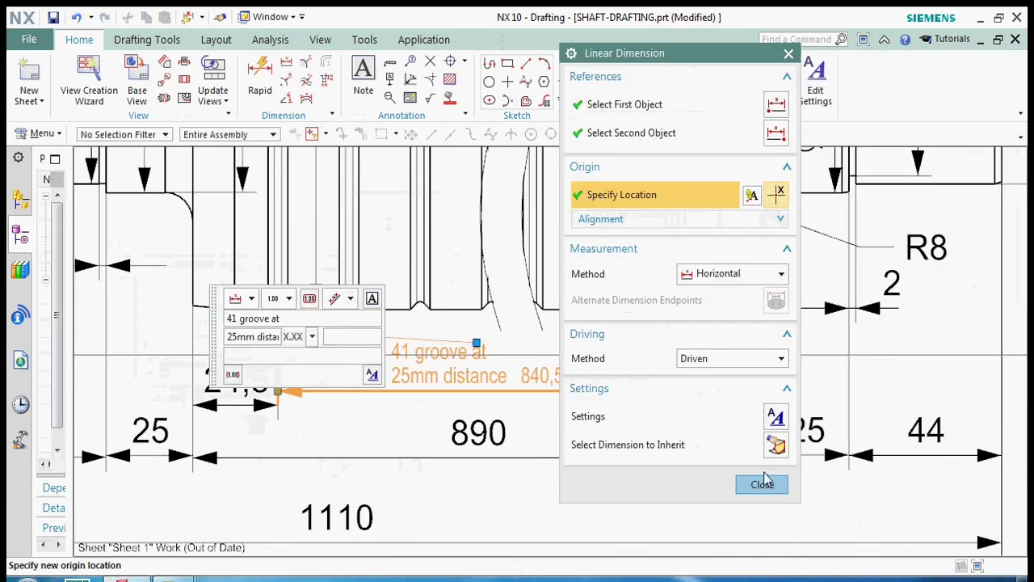
left_click(768, 480)
Move the first-to-last groove dimension down into line with the two end-distance dimensions beside it
mouse_move(467, 380)
left_mouse_down()
mouse_move(472, 371)
mouse_move(476, 395)
left_mouse_up()
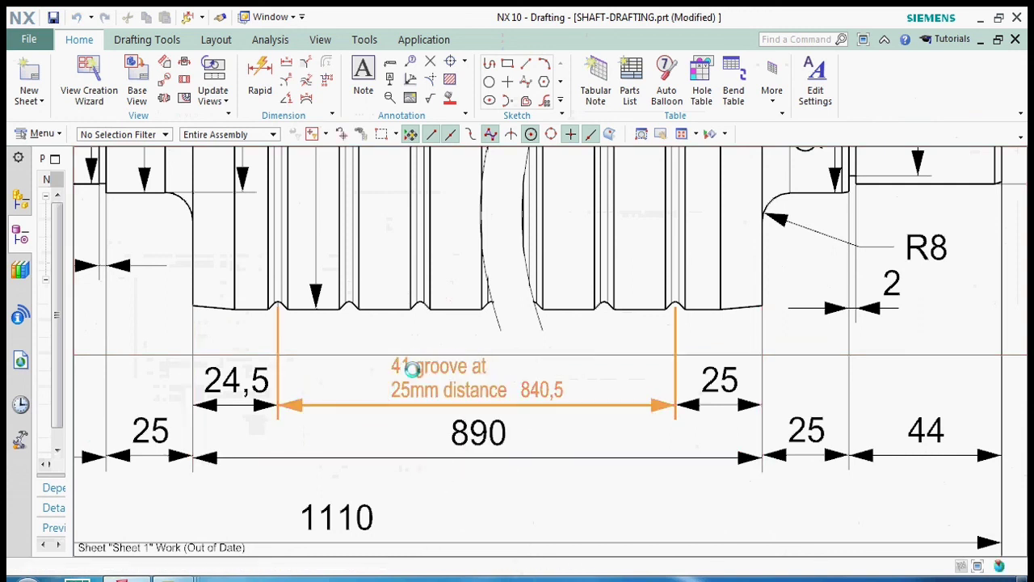
double_click(427, 392)
left_click(237, 395)
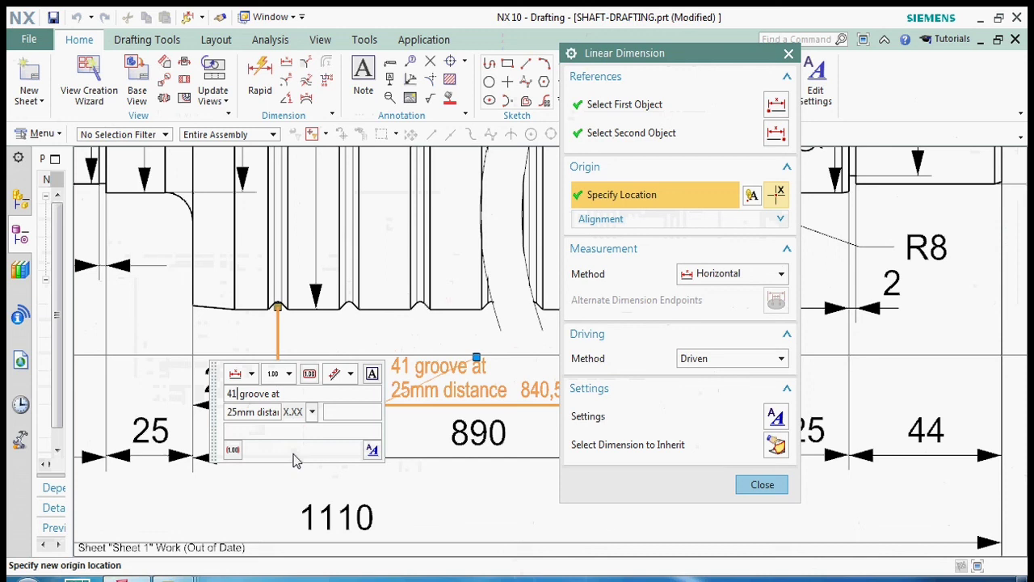
left_click(762, 485)
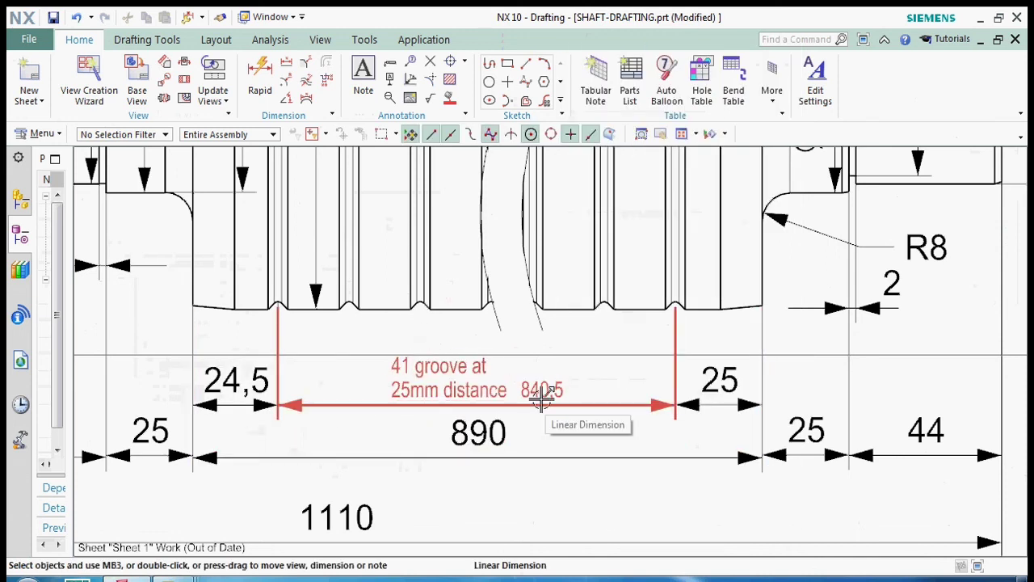
Enclose the groove dimension's value in parentheses using its text before and after, and save the drawing
double_click(512, 386)
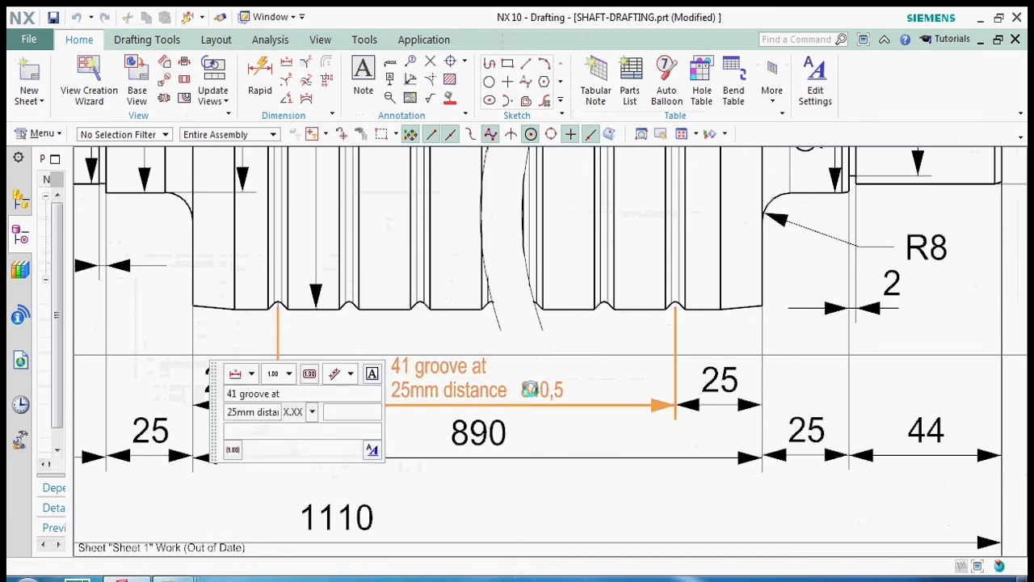
left_click(278, 413)
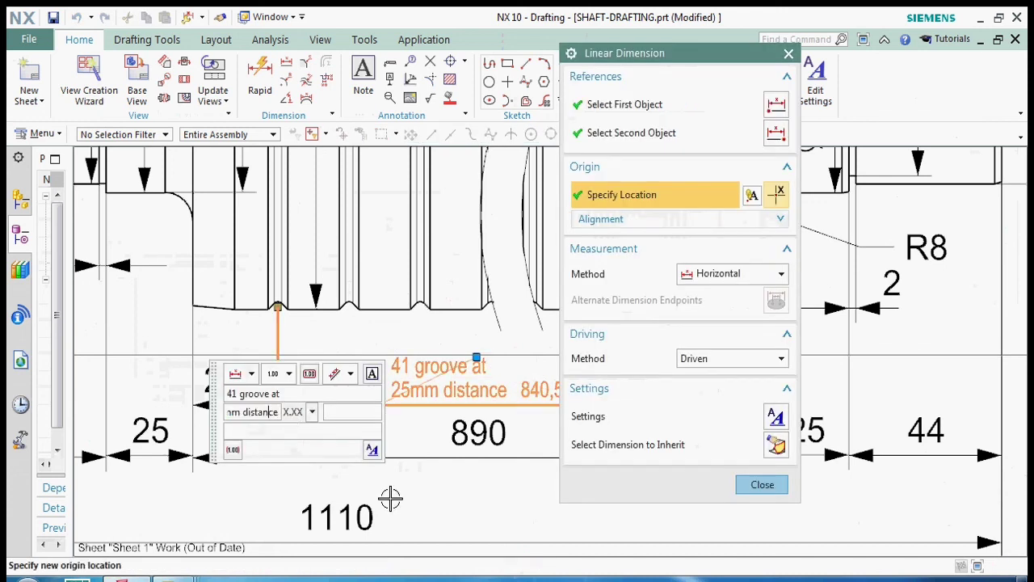
type("(")
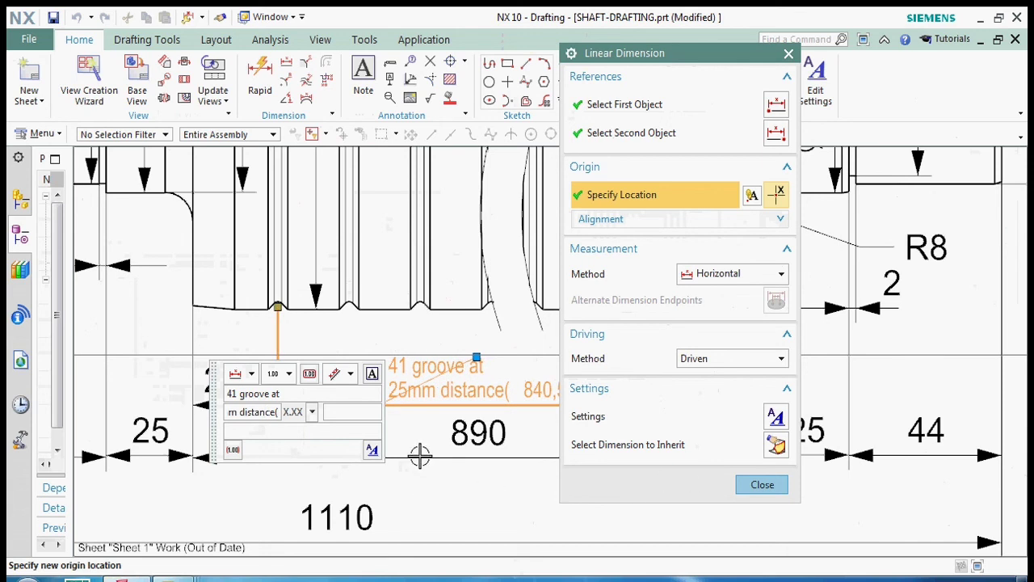
type(")")
middle_click(411, 429)
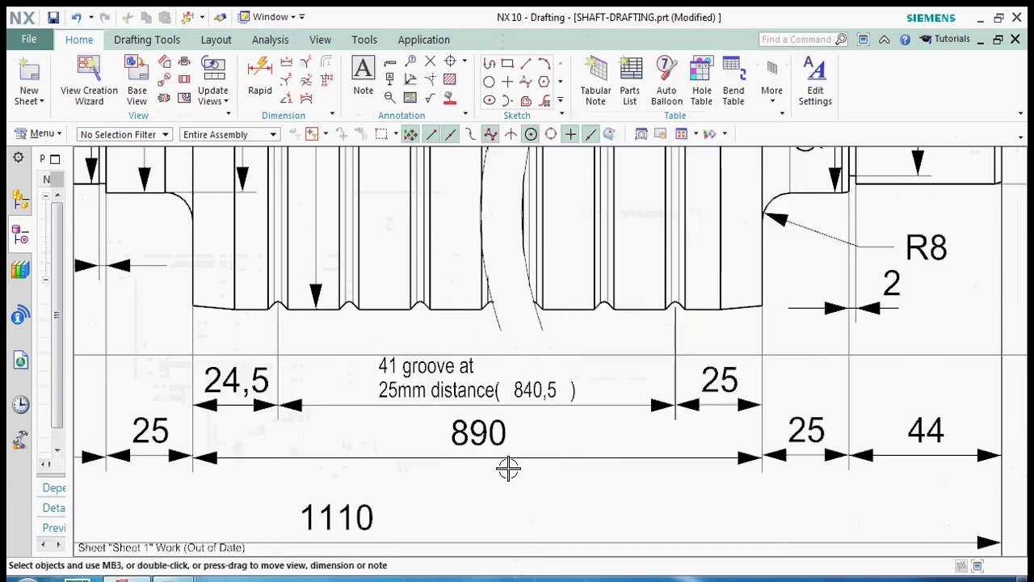
key("ctrl+s")
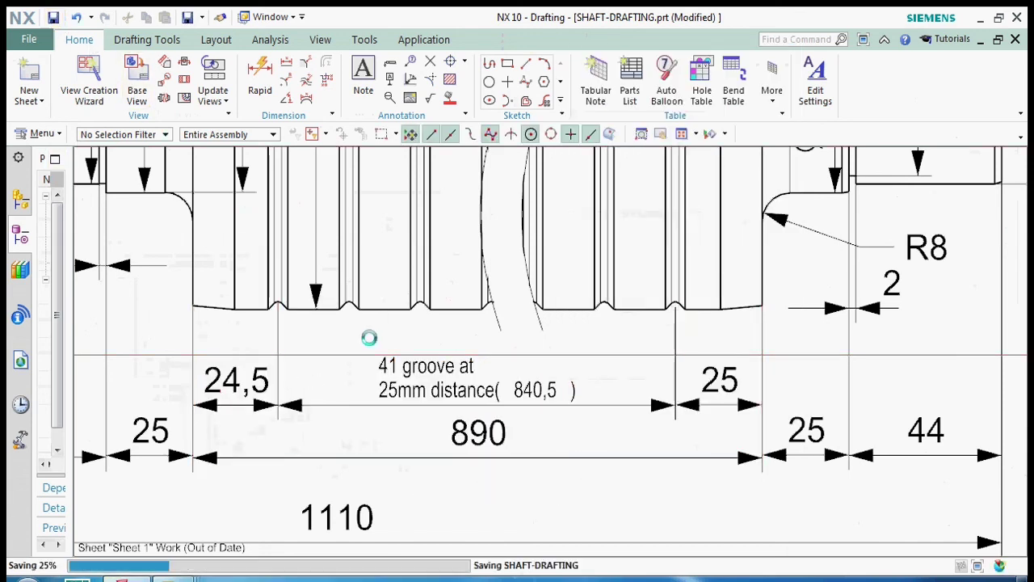
Move the detail C label down so that it lines up with the labels of details A and B
scroll(394, 385, "down", 5)
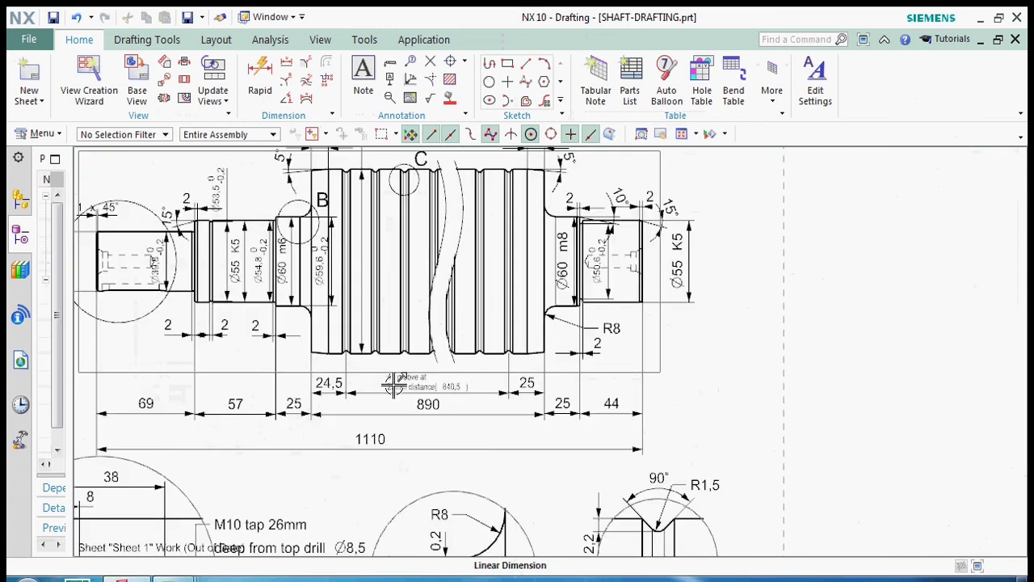
scroll(622, 303, "down", 2)
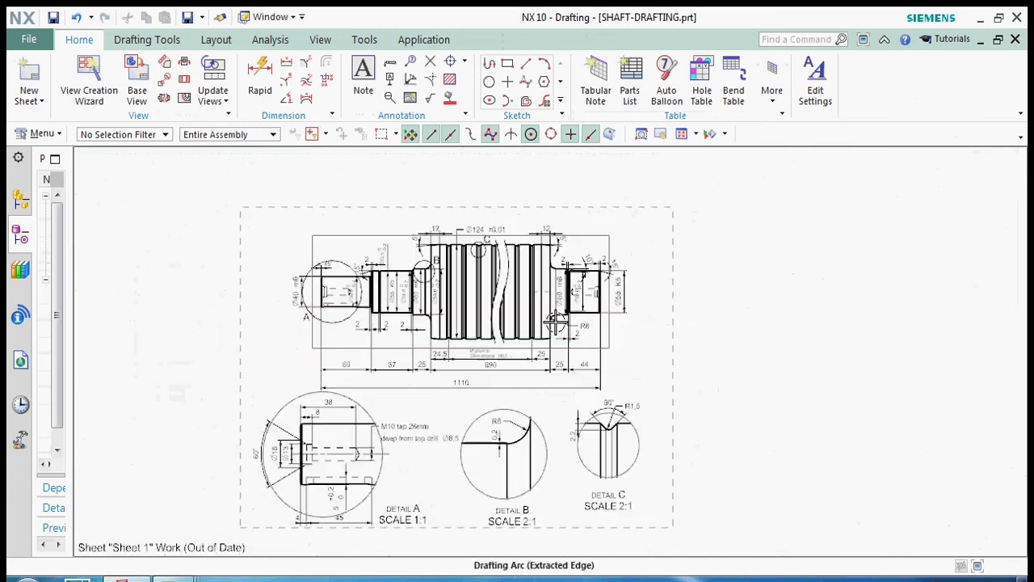
scroll(583, 533, "up", 2)
left_click_drag(628, 437, 623, 485)
scroll(595, 464, "down", 3)
scroll(638, 398, "up", 4)
scroll(638, 397, "down", 5)
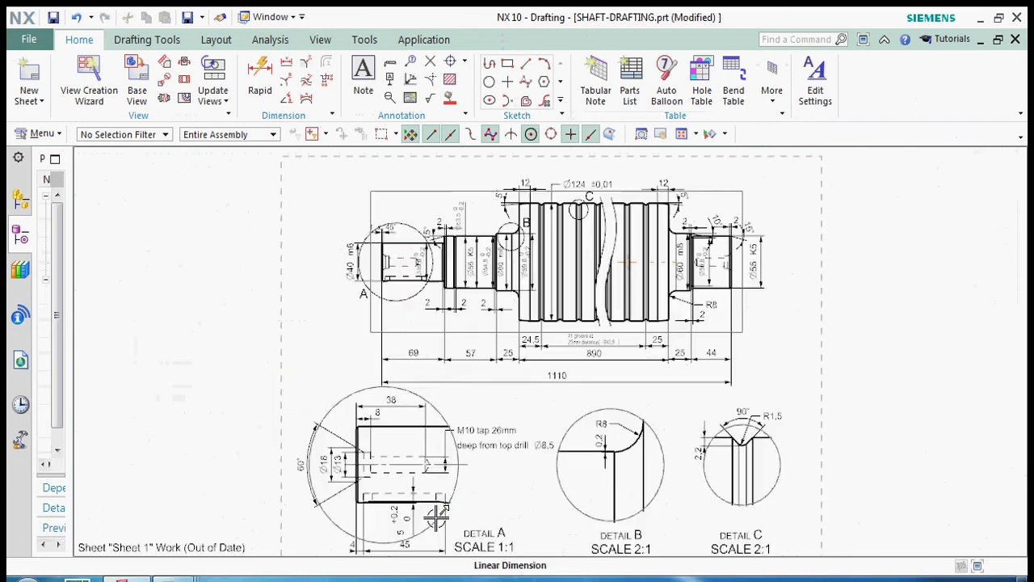
Show the whole drawing sheet in full screen to review the main view and details A, B and C
scroll(441, 473, "up", 2)
scroll(349, 452, "down", 1)
key("alt+Return")
scroll(331, 444, "down", 1)
scroll(171, 236, "up", 1)
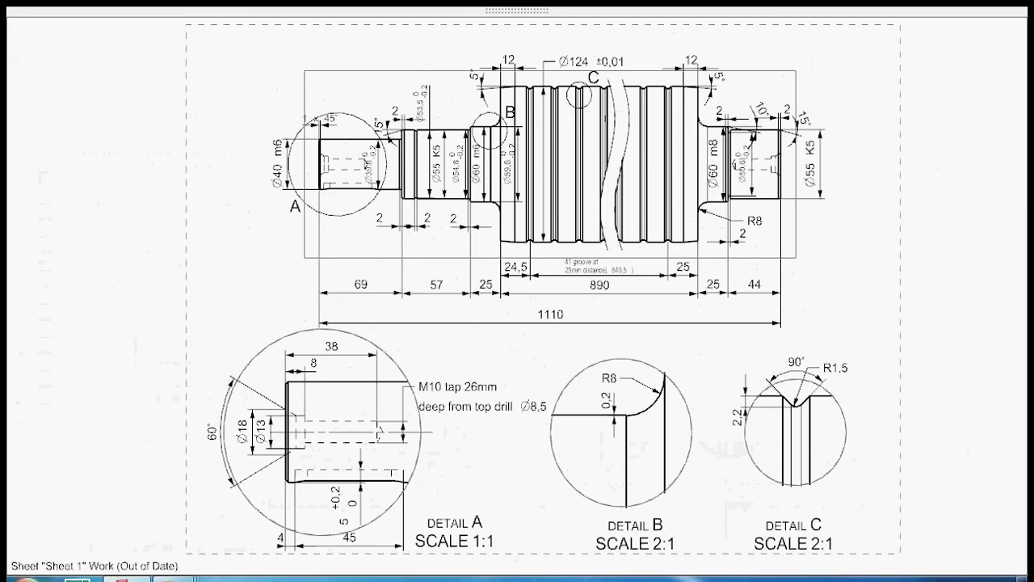